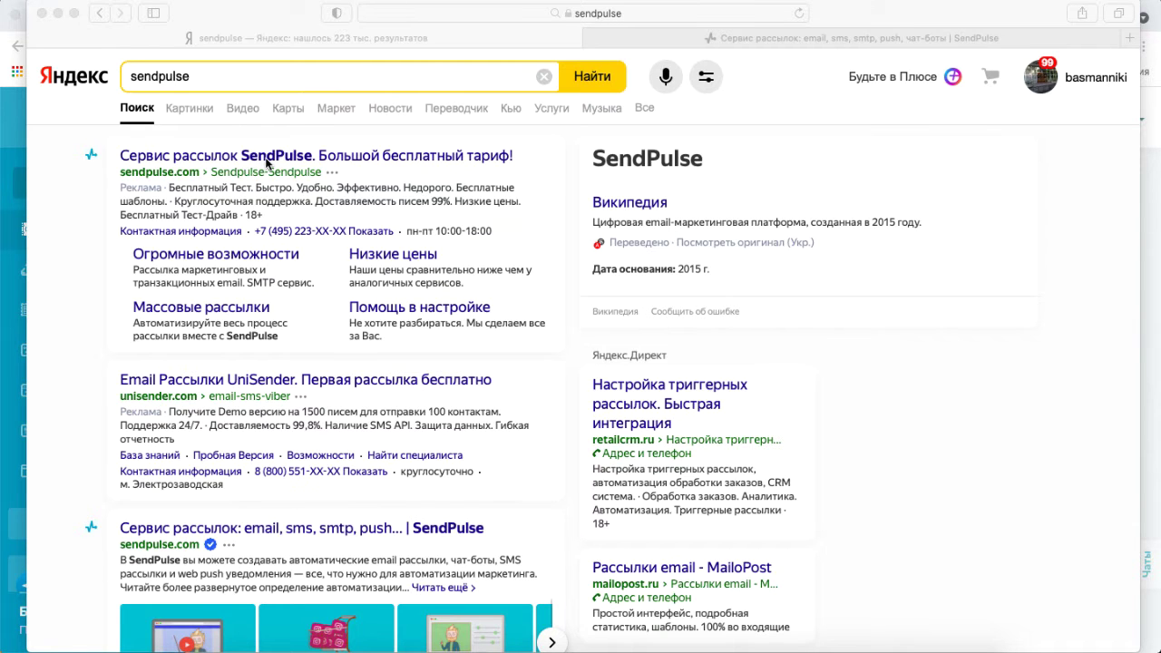
Show the sendpulse.com result page, then switch to the browser window with the logged-in SendPulse account.
left_click(790, 39)
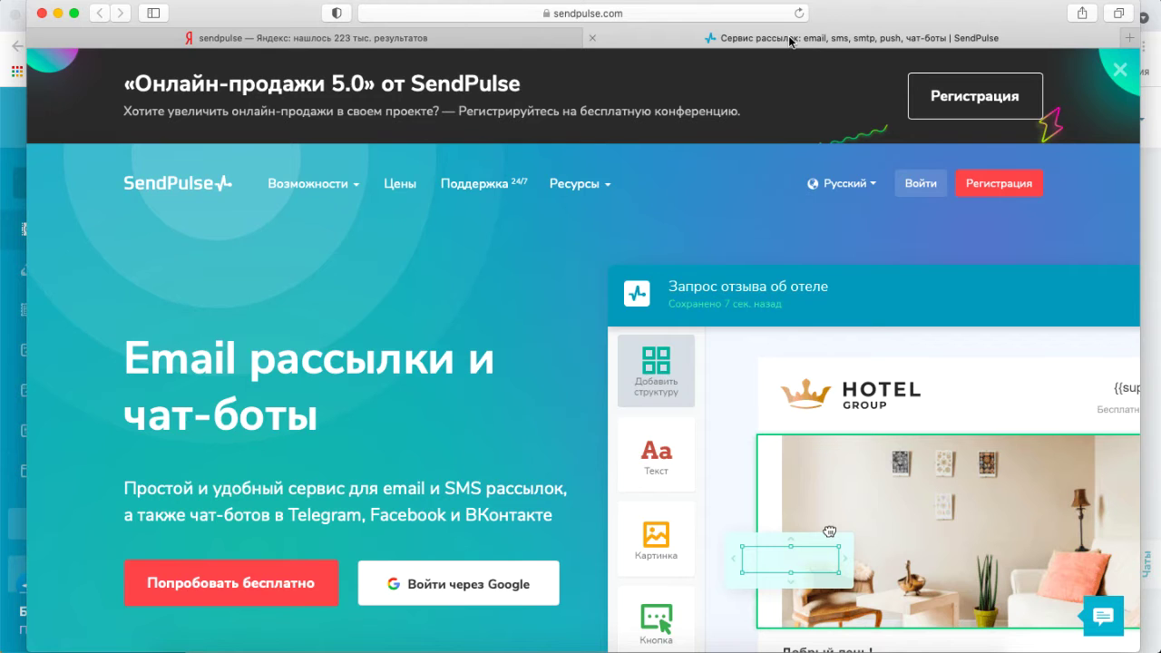
mouse_move(578, 185)
key("super+Tab")
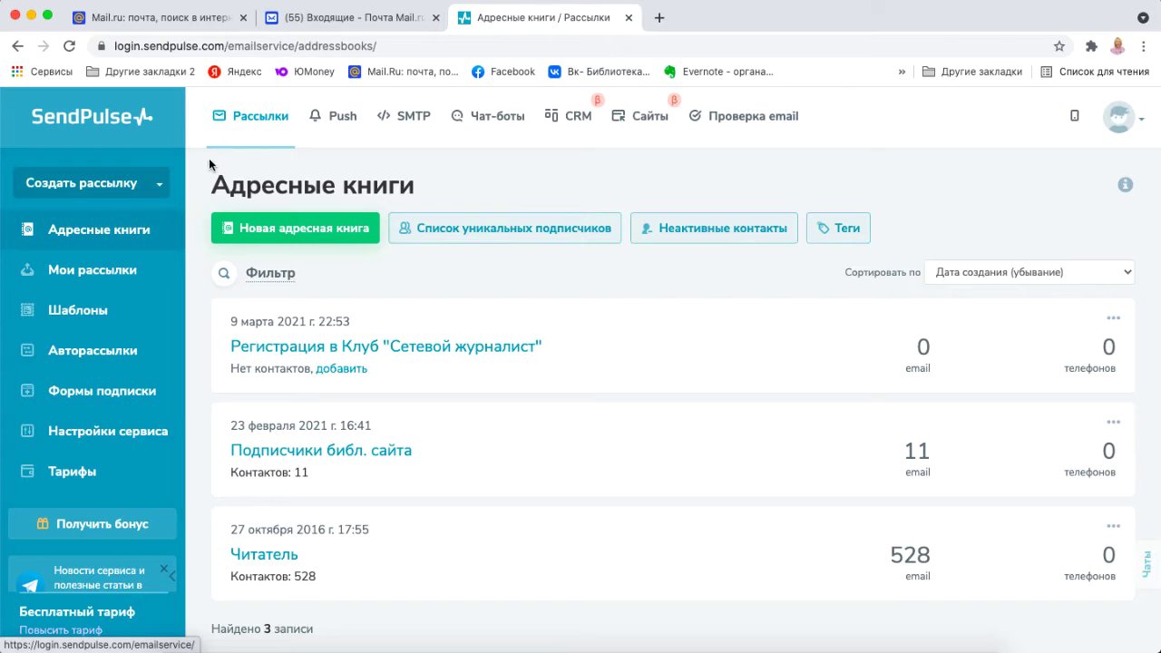
left_click(87, 233)
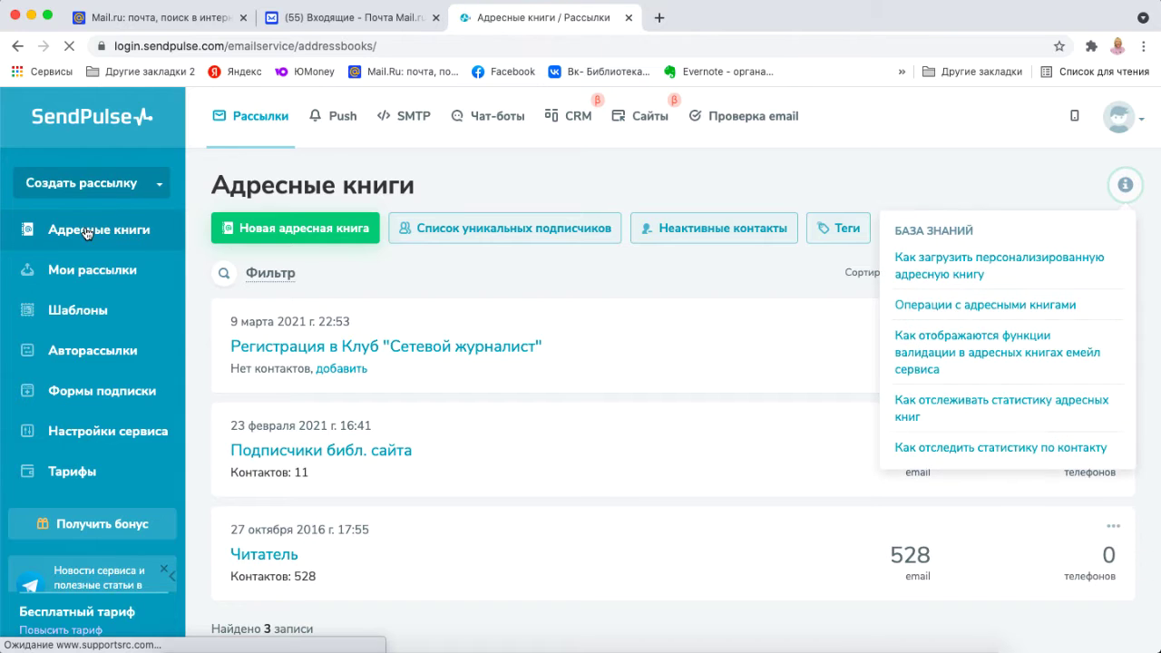
left_click(313, 231)
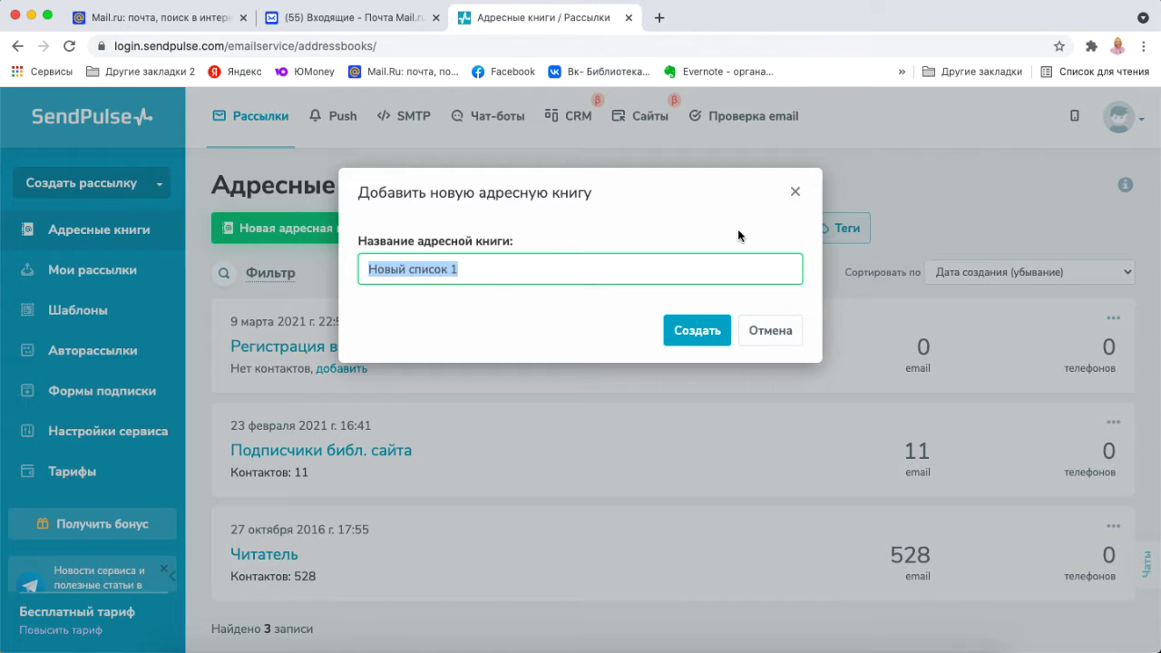
left_click(795, 192)
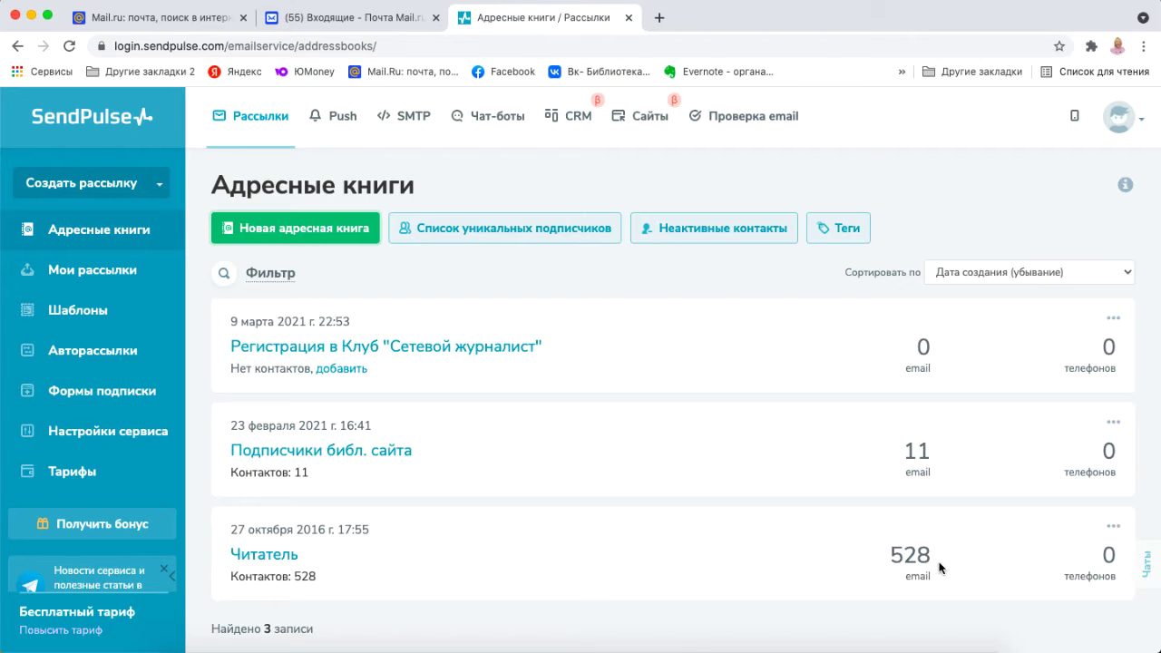
scroll(938, 568, "down", 3)
scroll(939, 568, "up", 3)
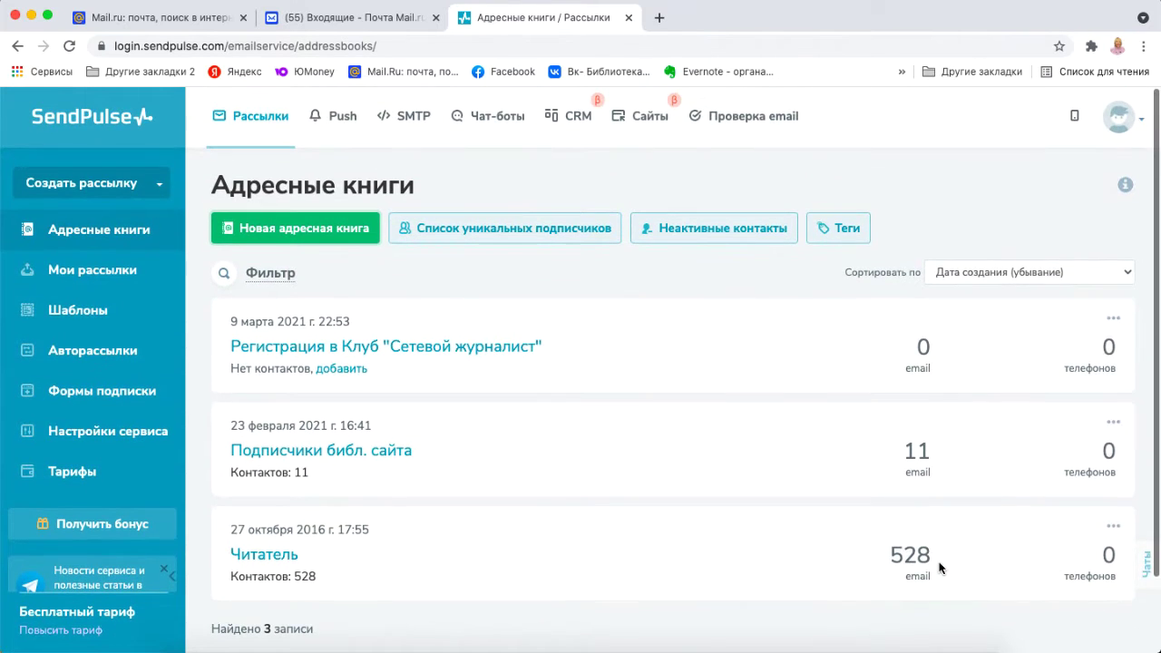
Create a new address book named '1'.
left_click(328, 231)
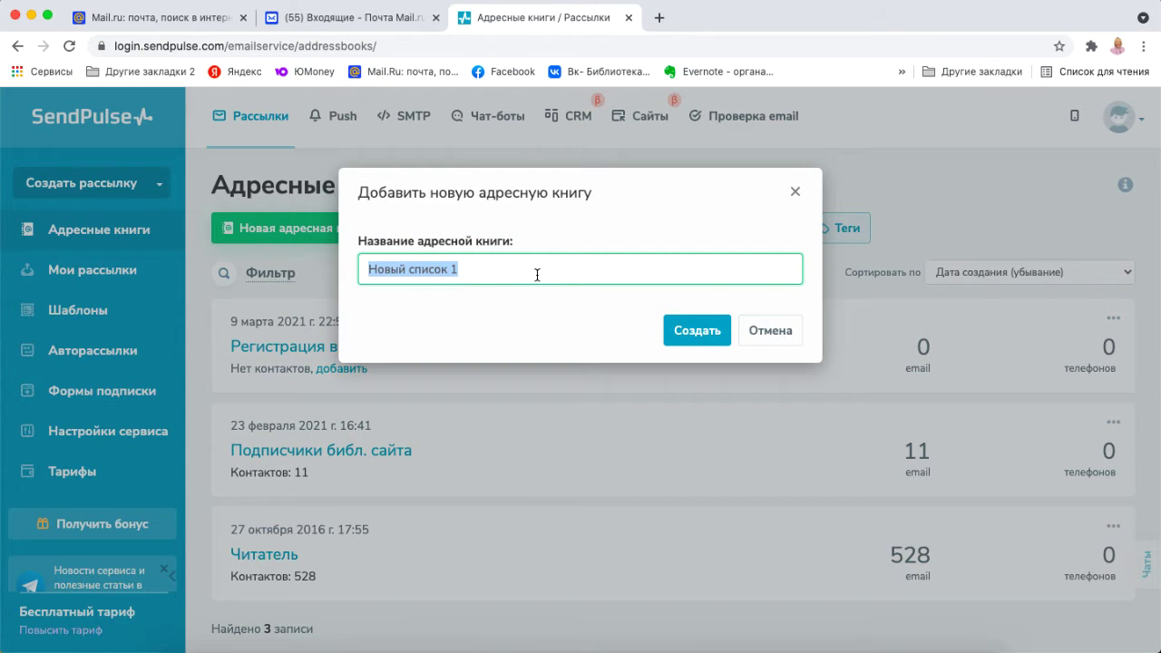
type("1")
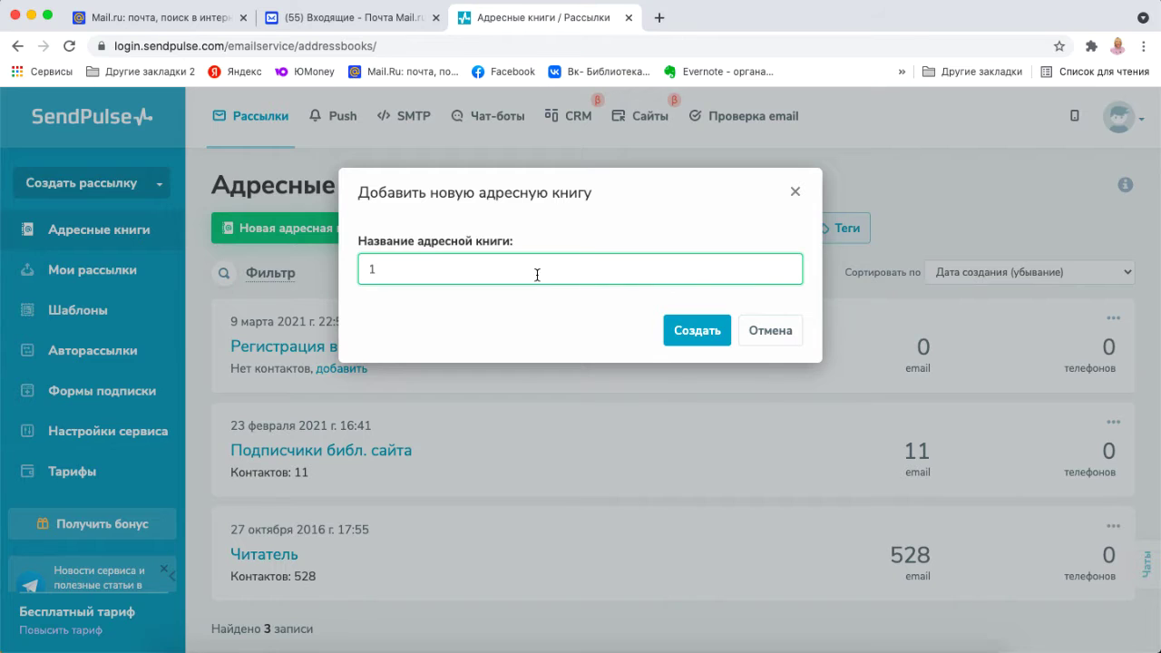
left_click(695, 333)
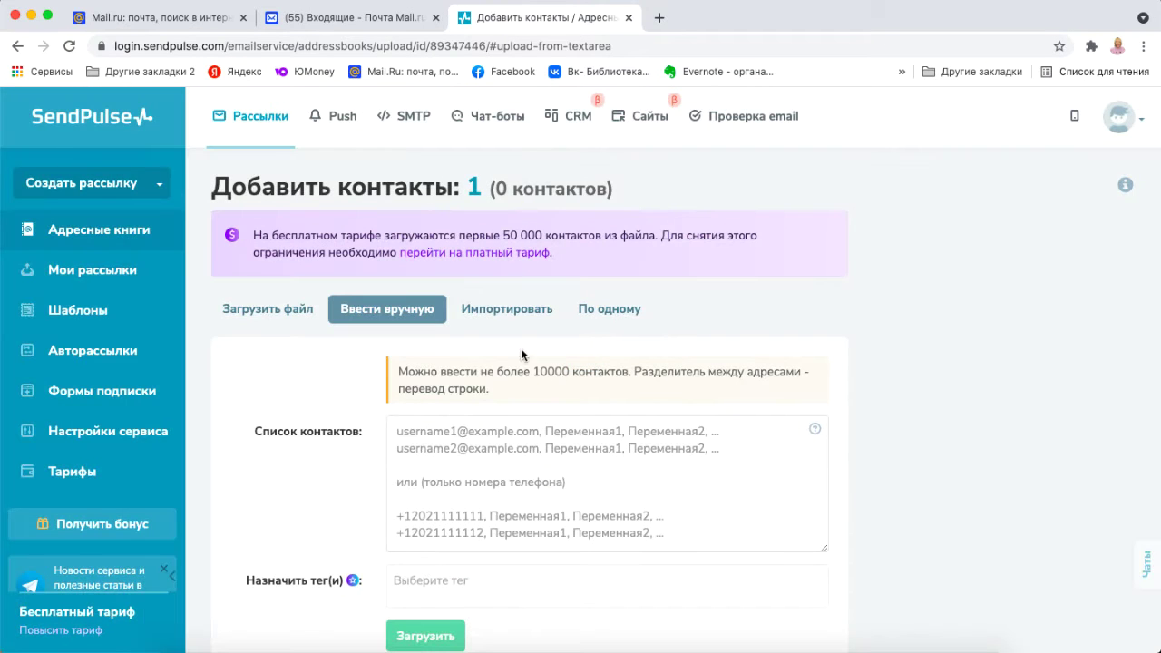
Open the manual contact-entry form for address book 1 and look over the page.
left_click(418, 426)
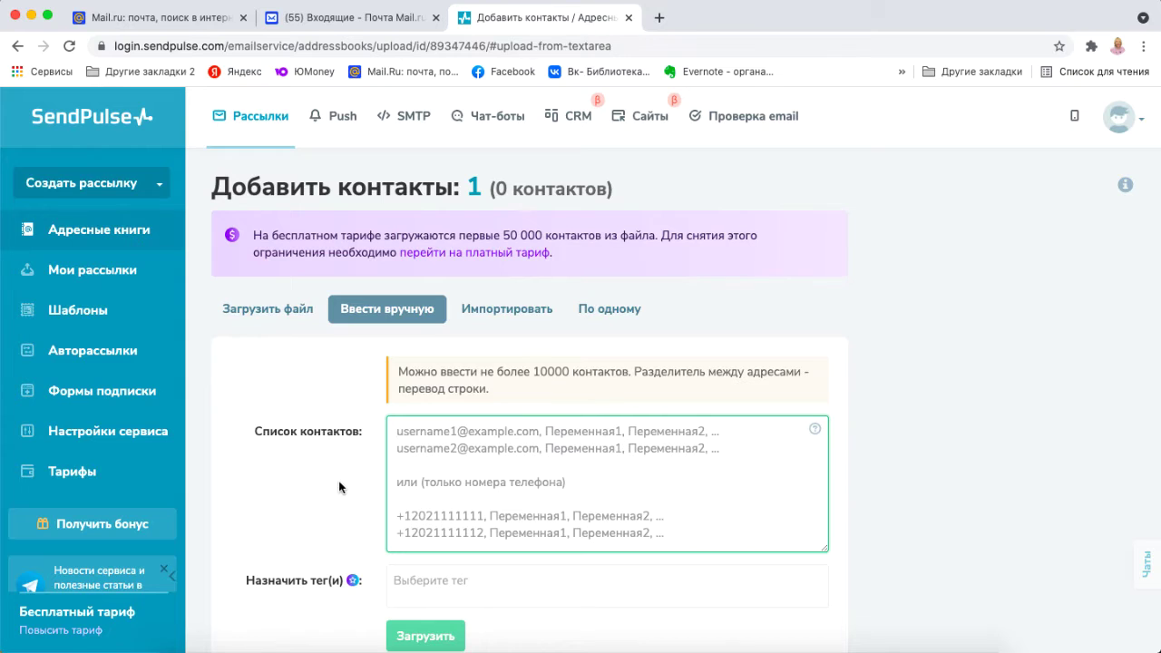
scroll(340, 487, "down", 1)
scroll(340, 487, "down", 4)
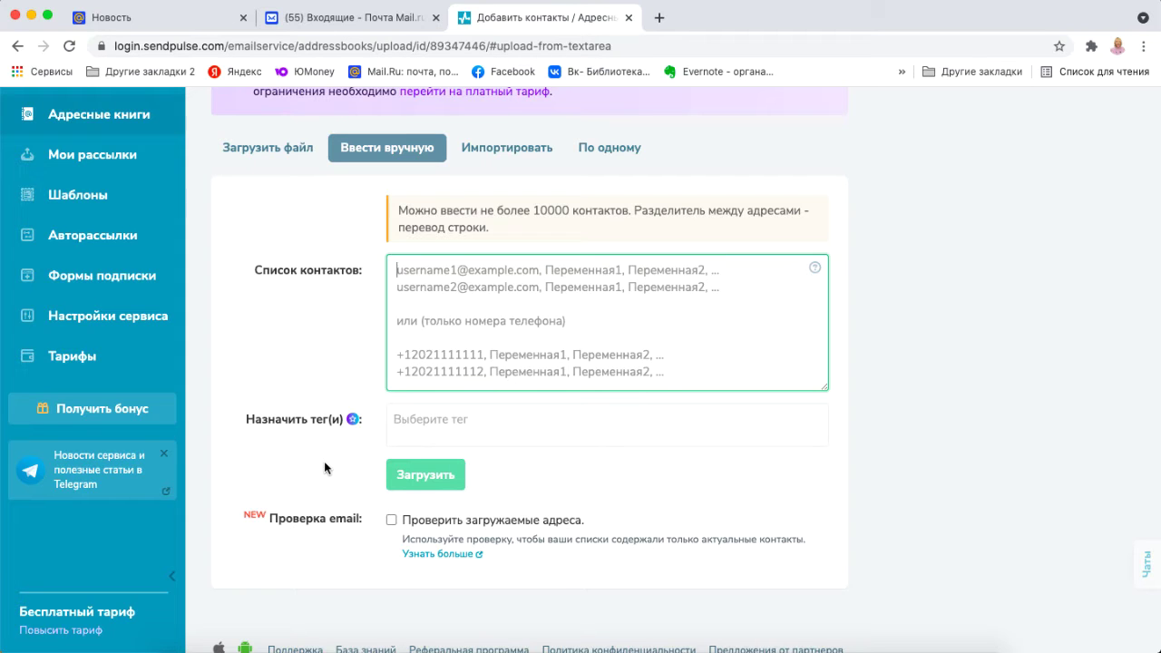
scroll(323, 463, "up", 1)
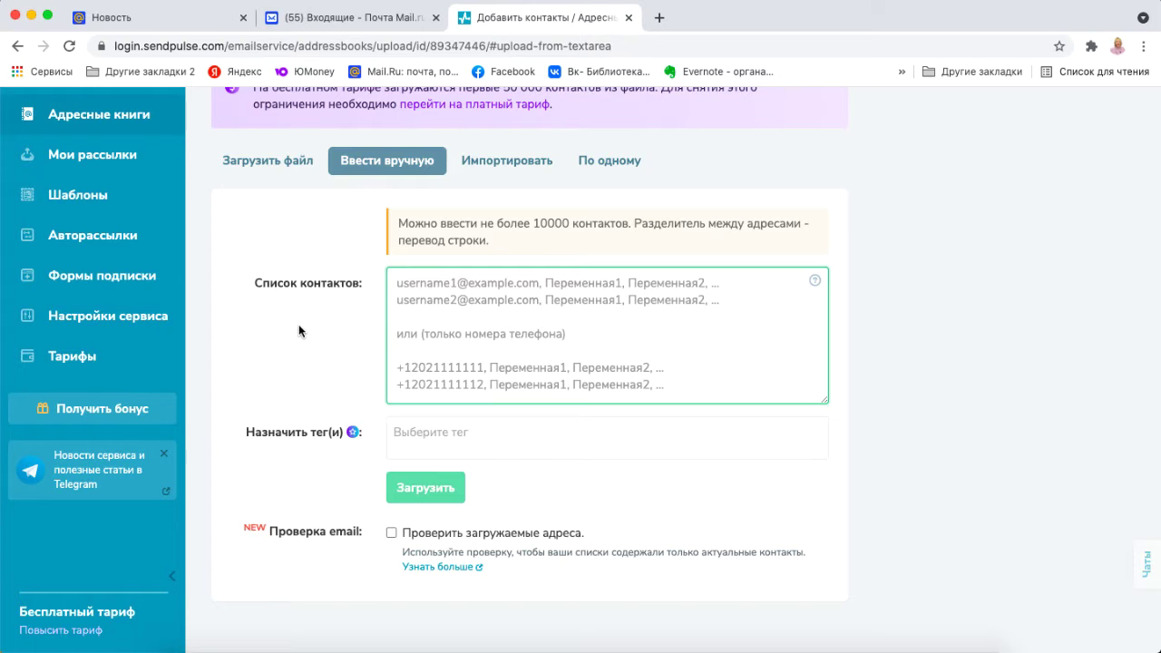
scroll(299, 324, "up", 3)
scroll(300, 332, "up", 1)
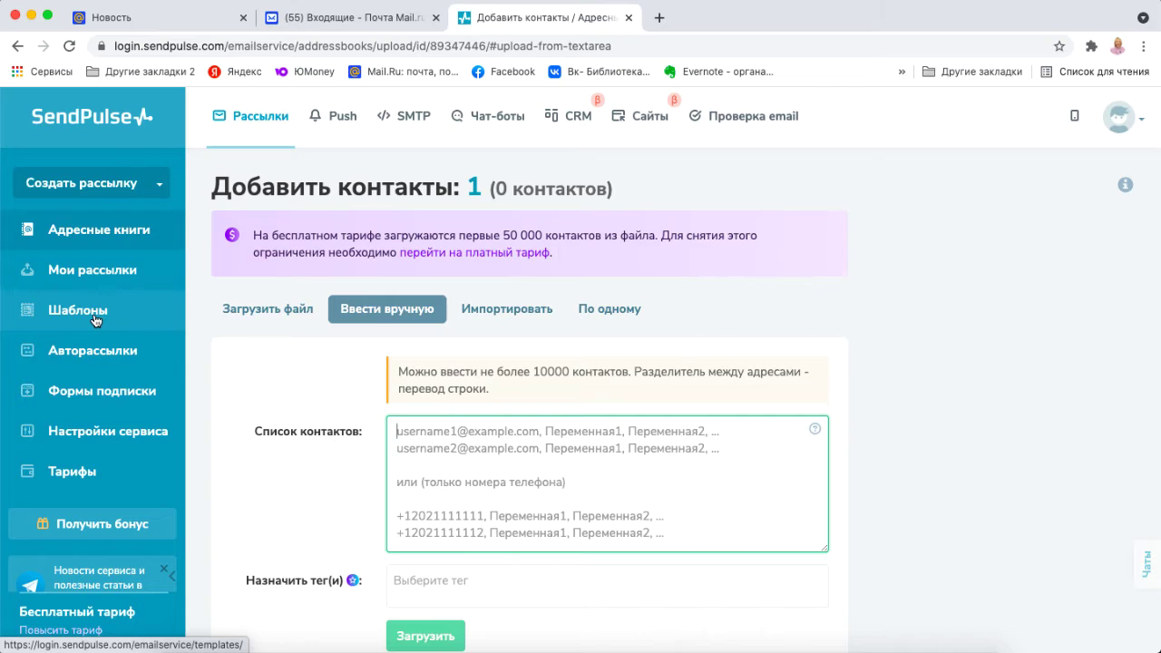
Start a new campaign addressed to the Подписчики библ. сайта and Читатель address books.
left_click(123, 186)
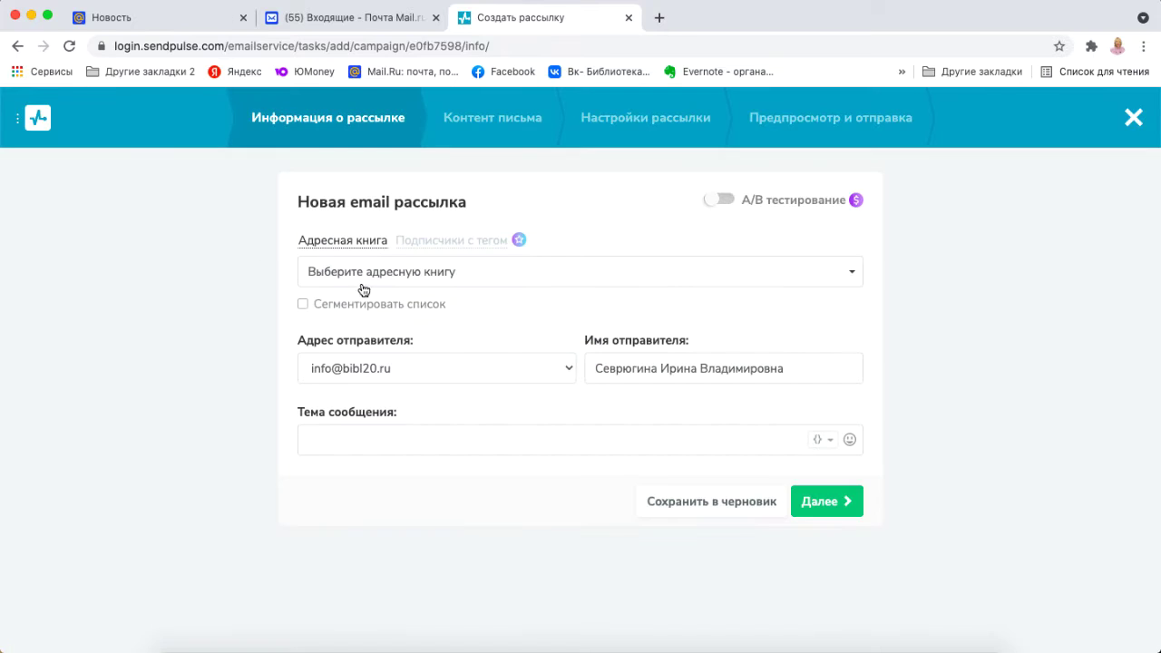
left_click(367, 283)
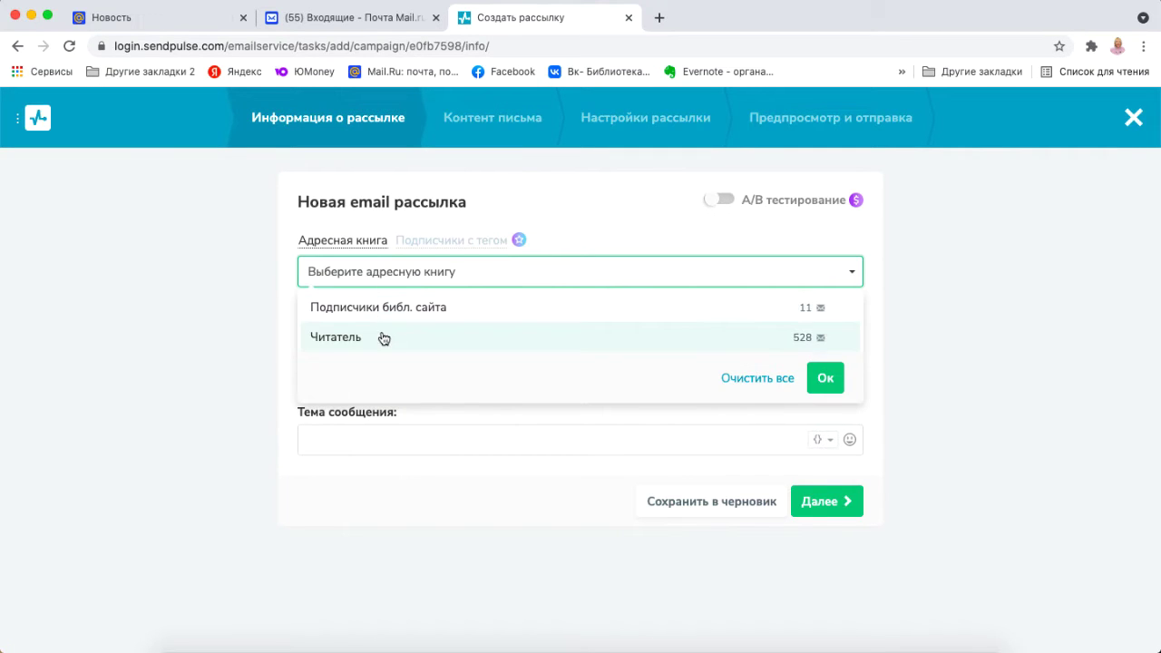
left_click(387, 313)
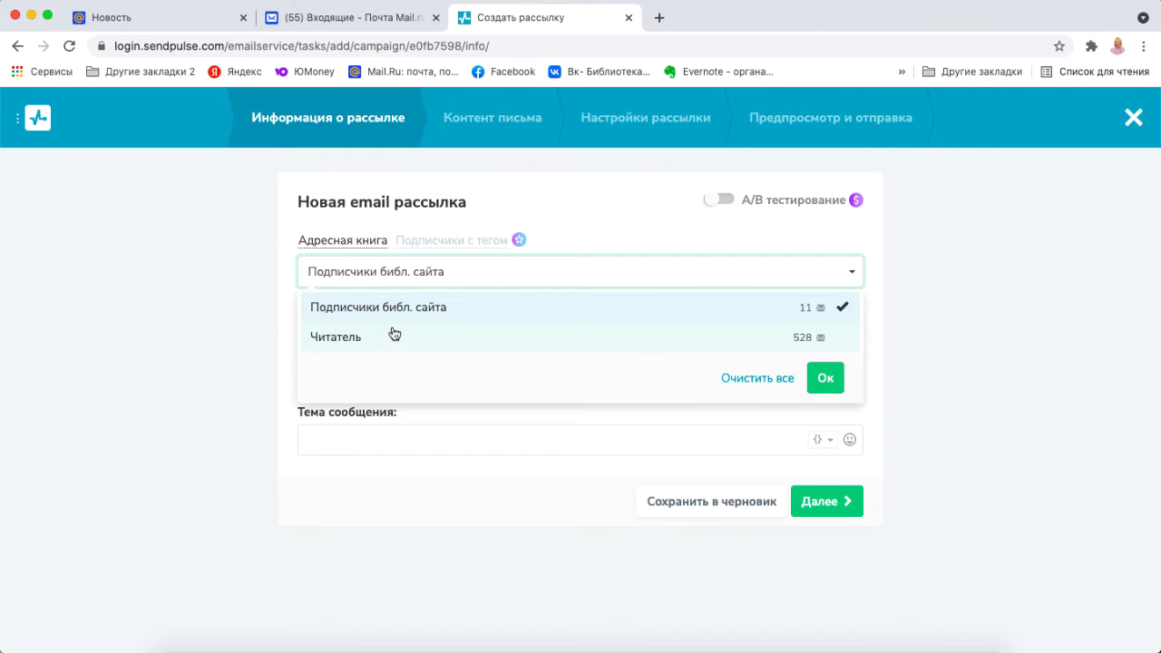
left_click(393, 336)
left_click(821, 378)
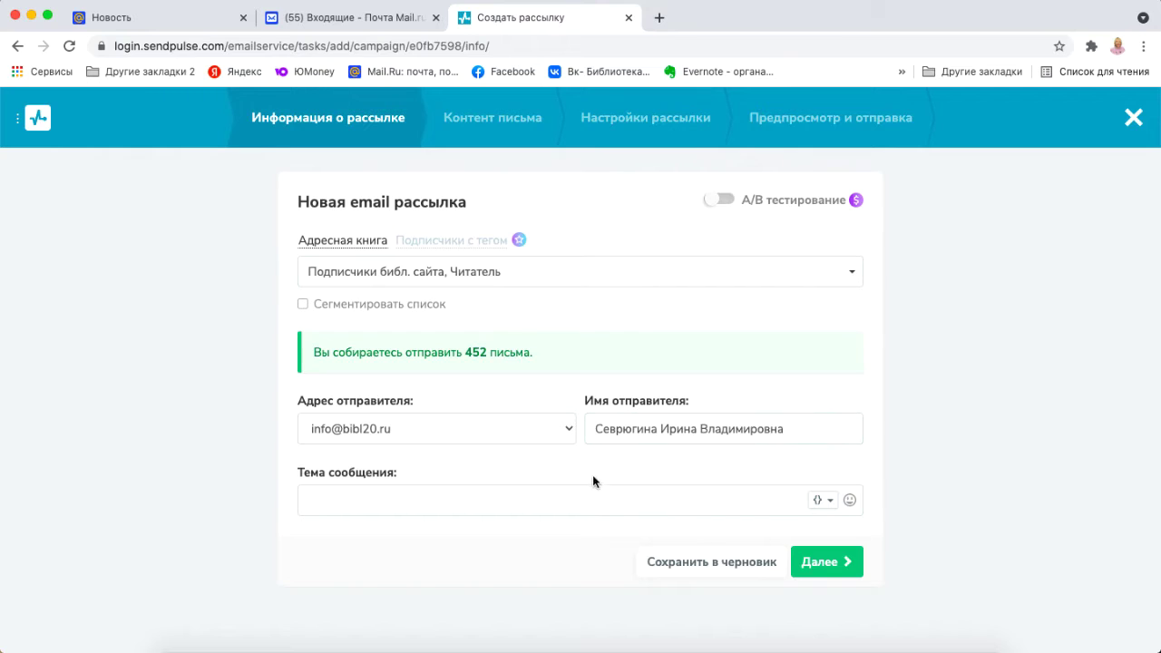
Set the campaign subject to 'Обзор книг' and continue to the content step.
left_click(485, 501)
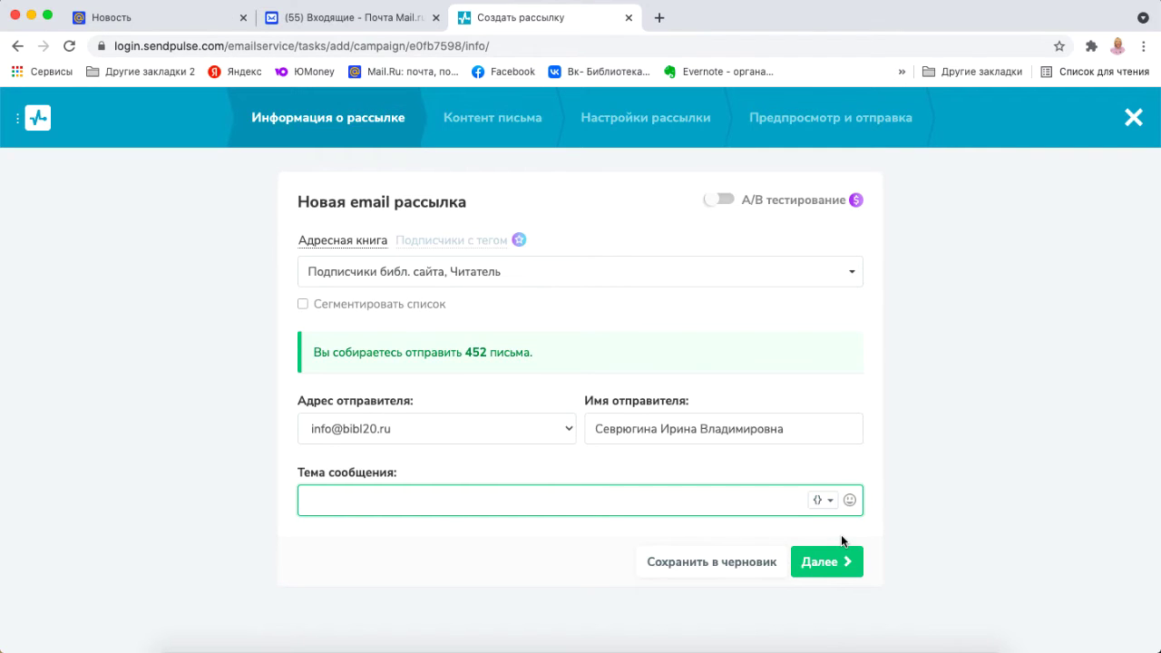
type("Rybul")
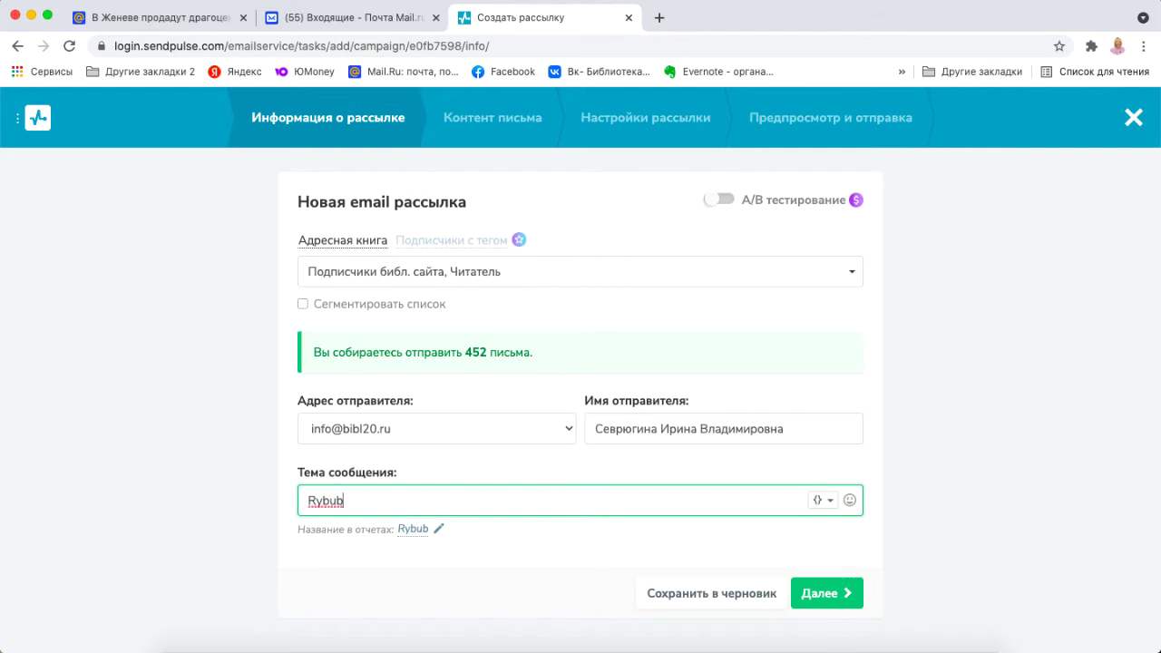
key("BackSpace")
key("BackSpace")
key("BackSpace")
type("Обзор книг")
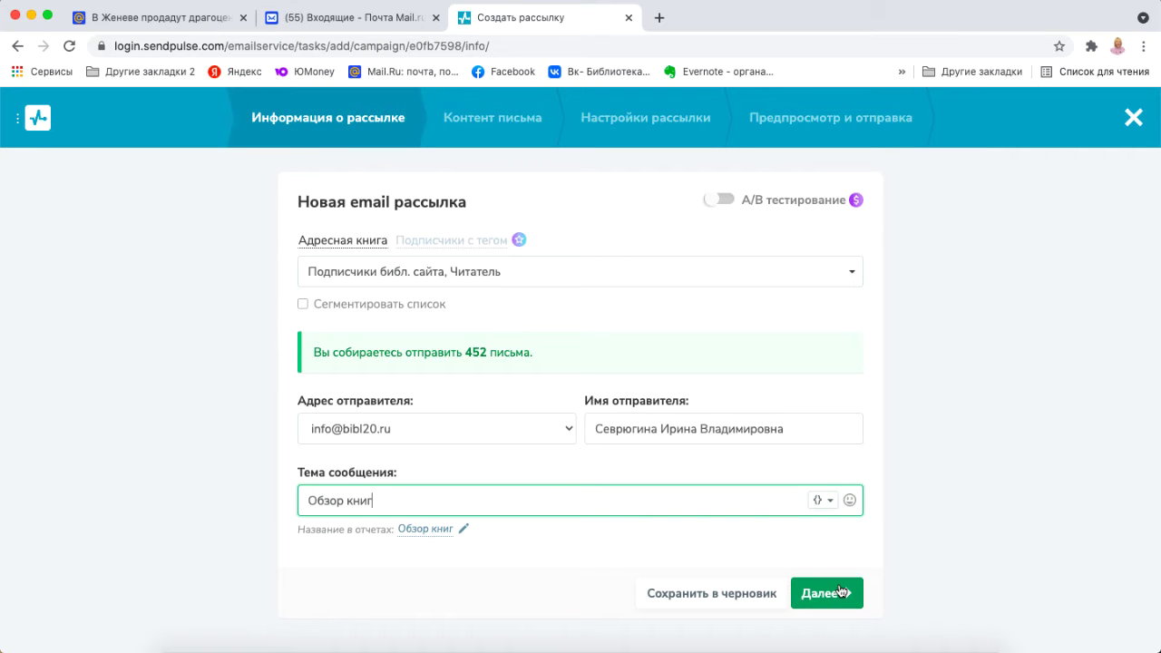
left_click(841, 592)
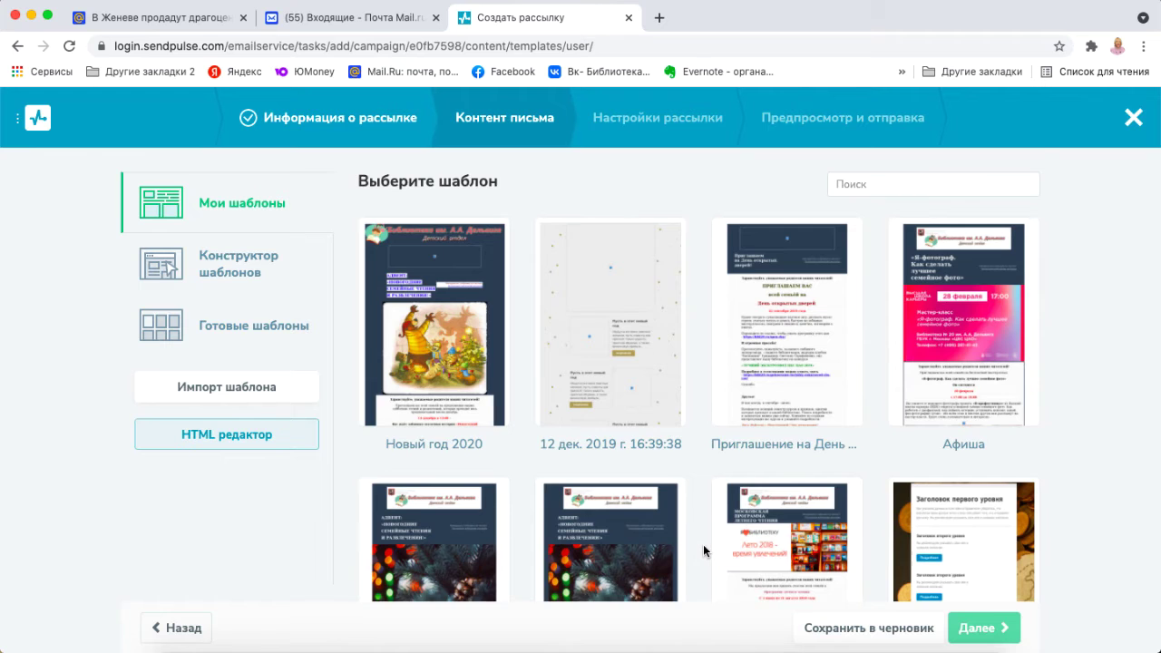
Browse ready-made templates filtered by Образование, then switch to the Конструктор шаблонов structure cards.
scroll(704, 547, "down", 5)
scroll(704, 544, "up", 5)
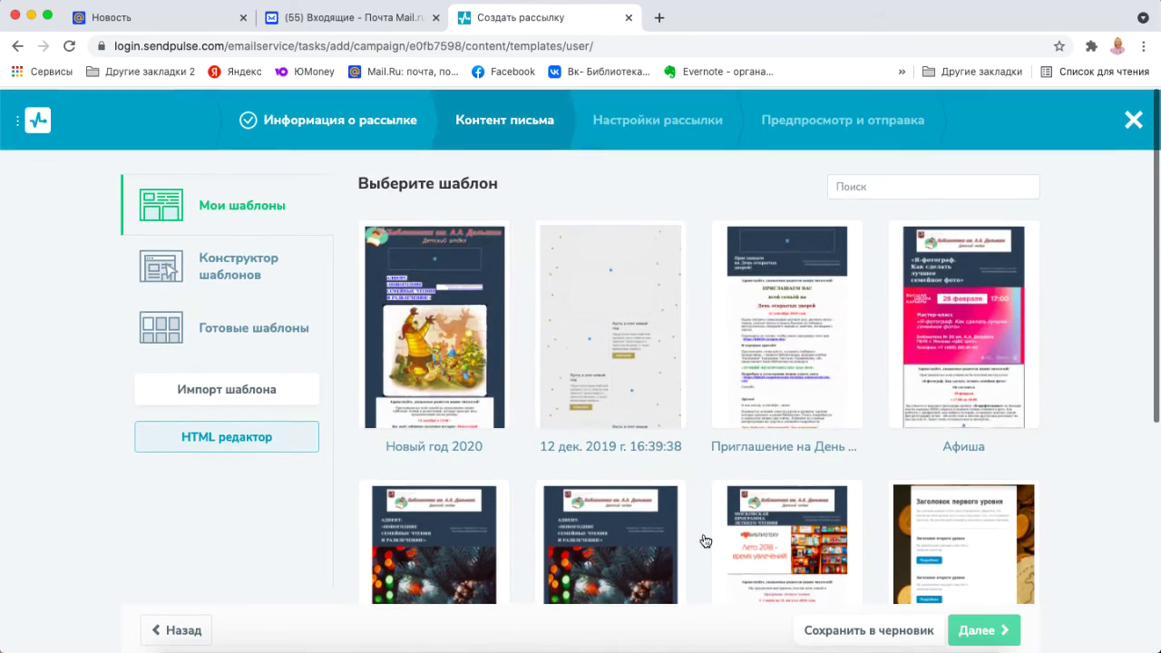
left_click(227, 331)
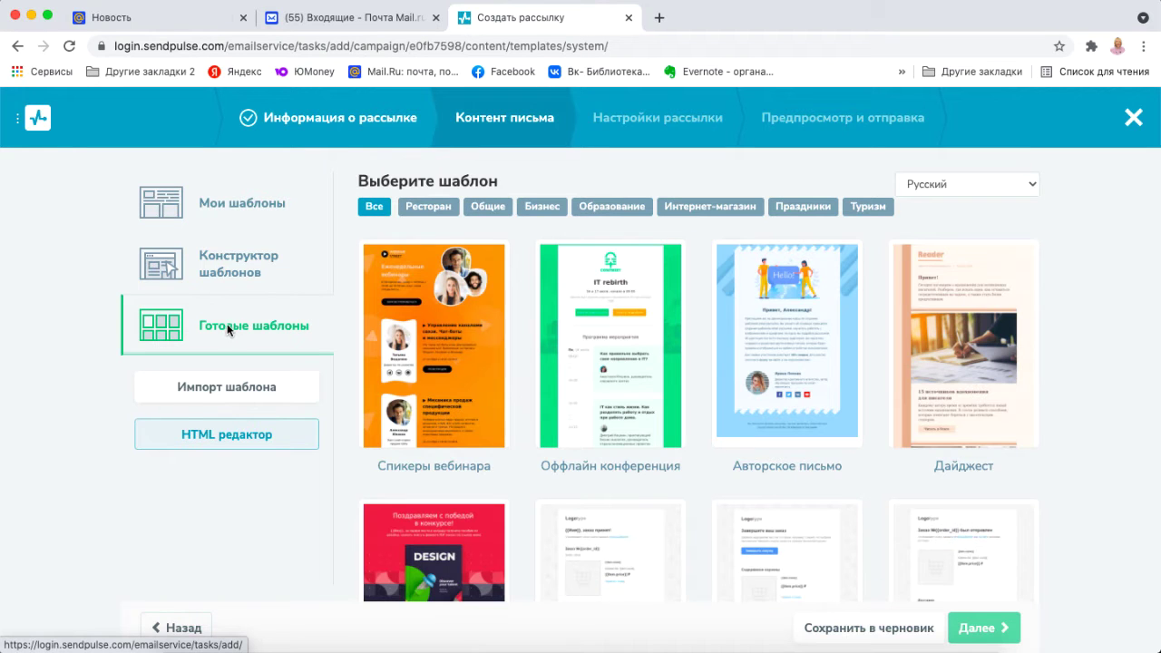
scroll(345, 389, "down", 3)
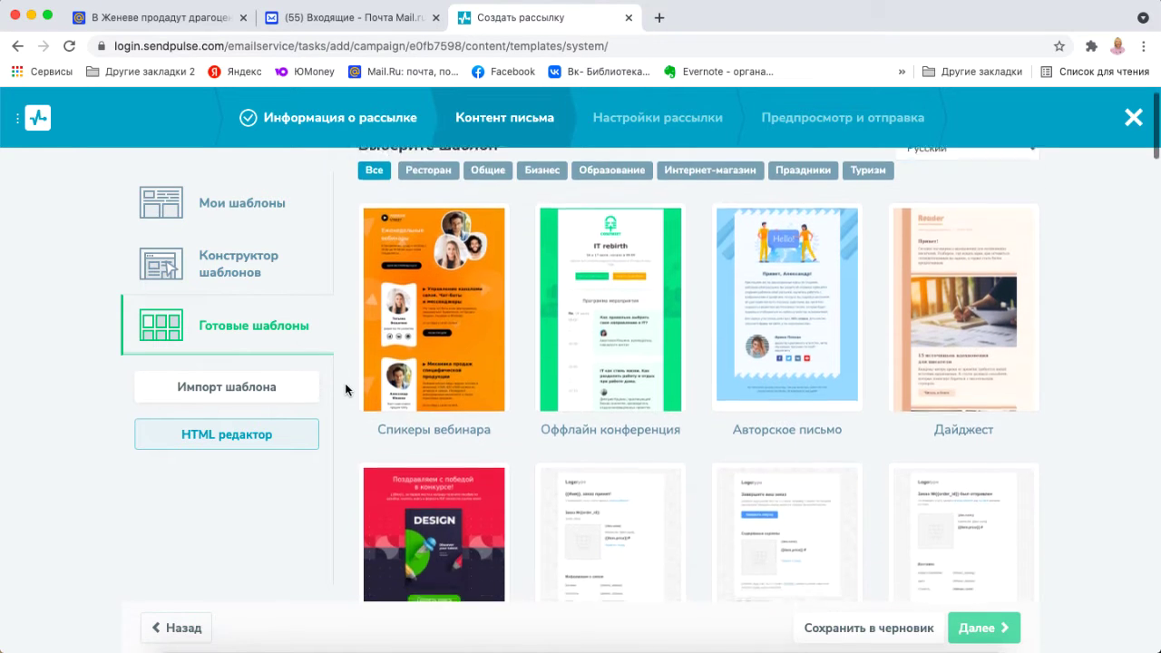
scroll(344, 389, "down", 4)
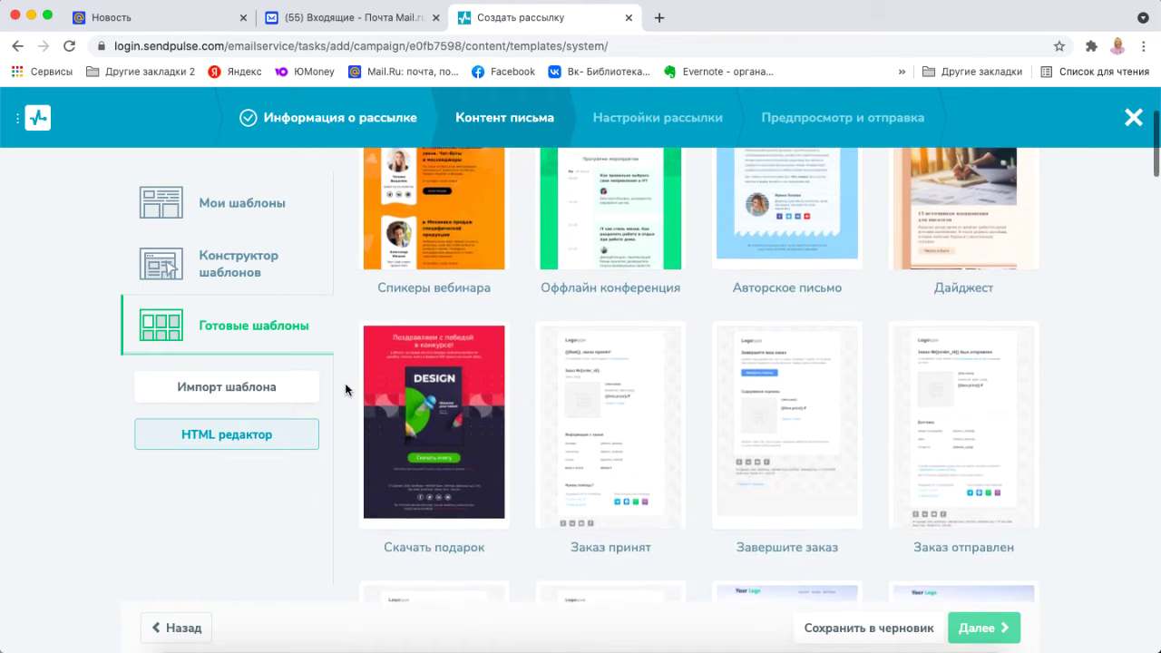
scroll(344, 389, "down", 2)
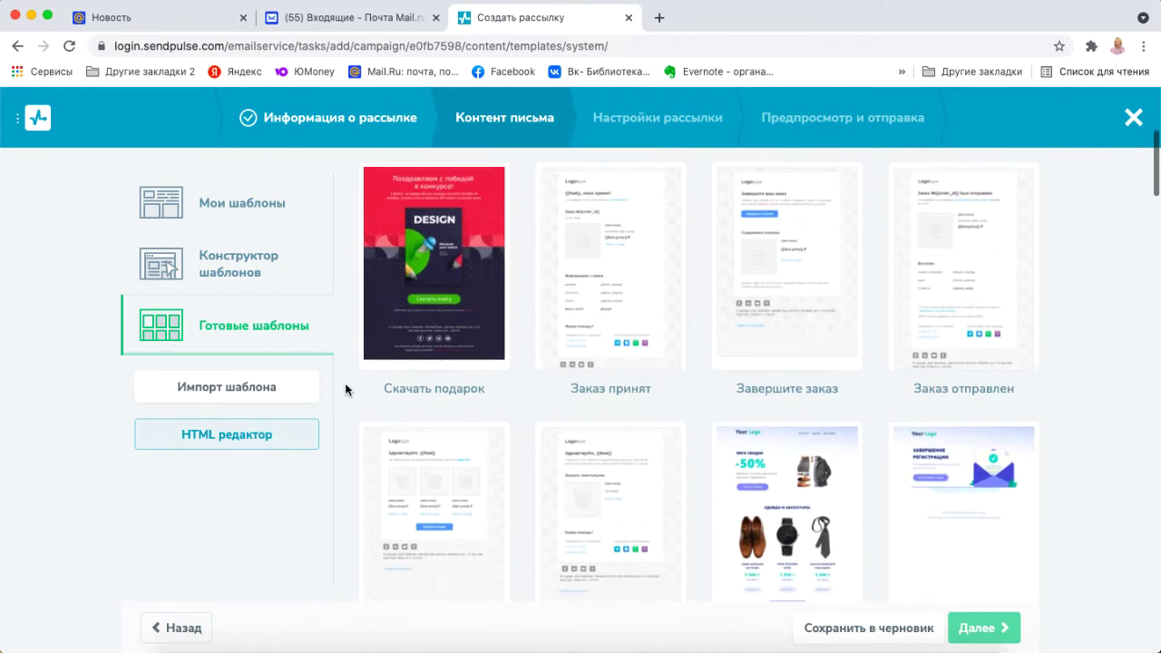
scroll(344, 389, "up", 2)
scroll(346, 389, "up", 5)
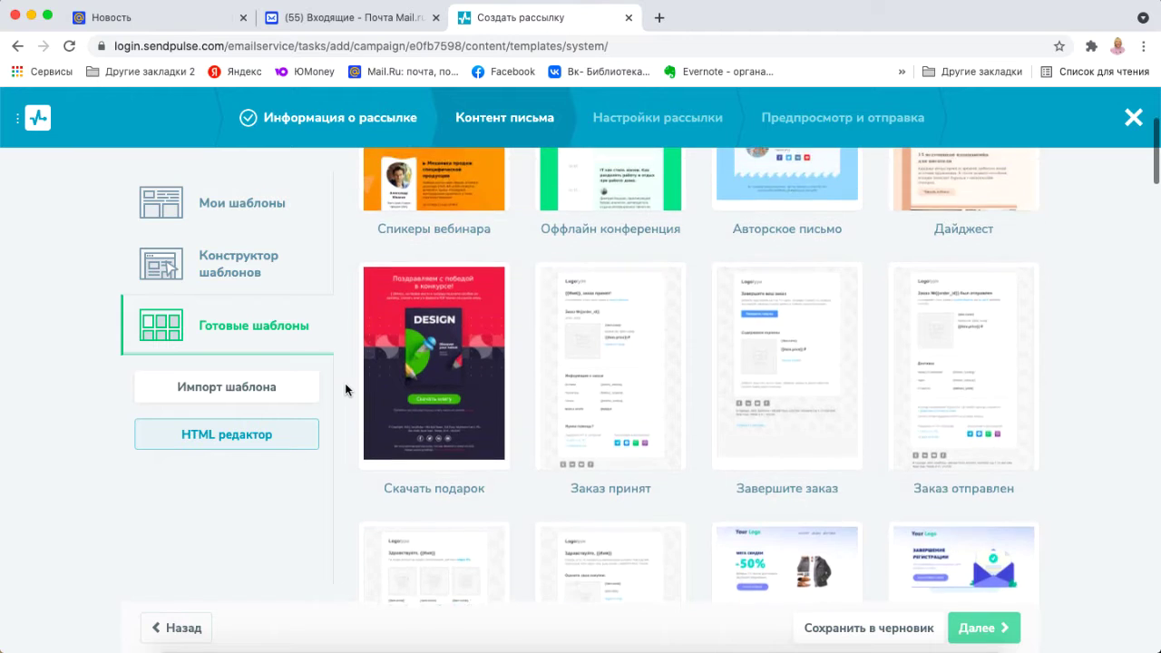
scroll(344, 392, "up", 3)
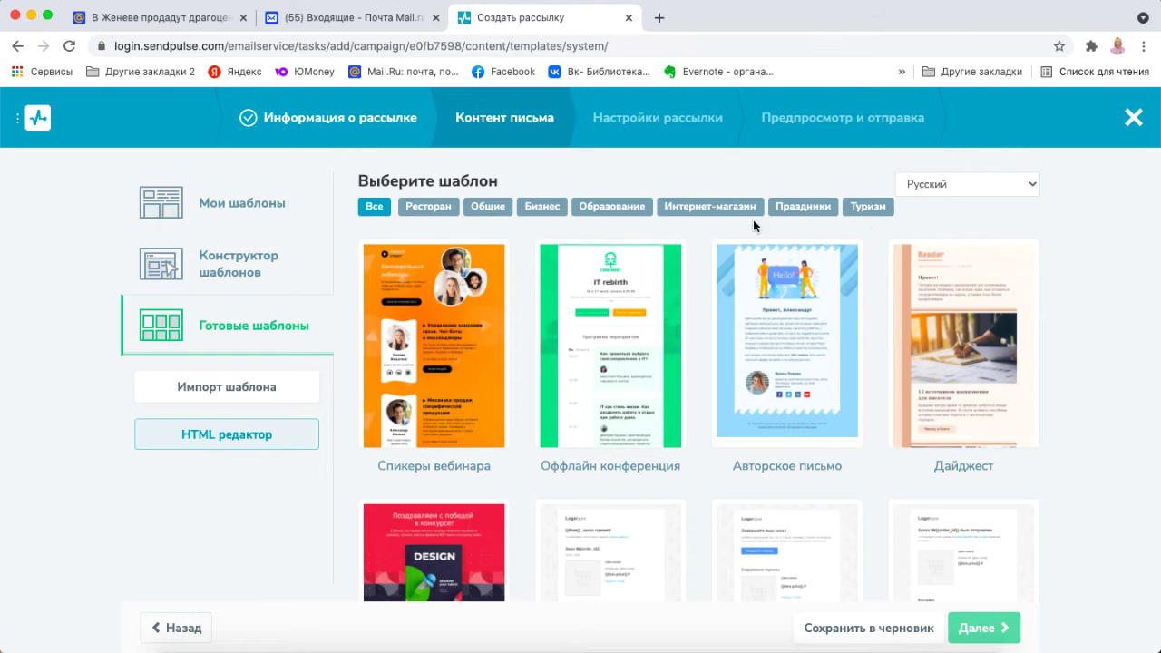
left_click(614, 208)
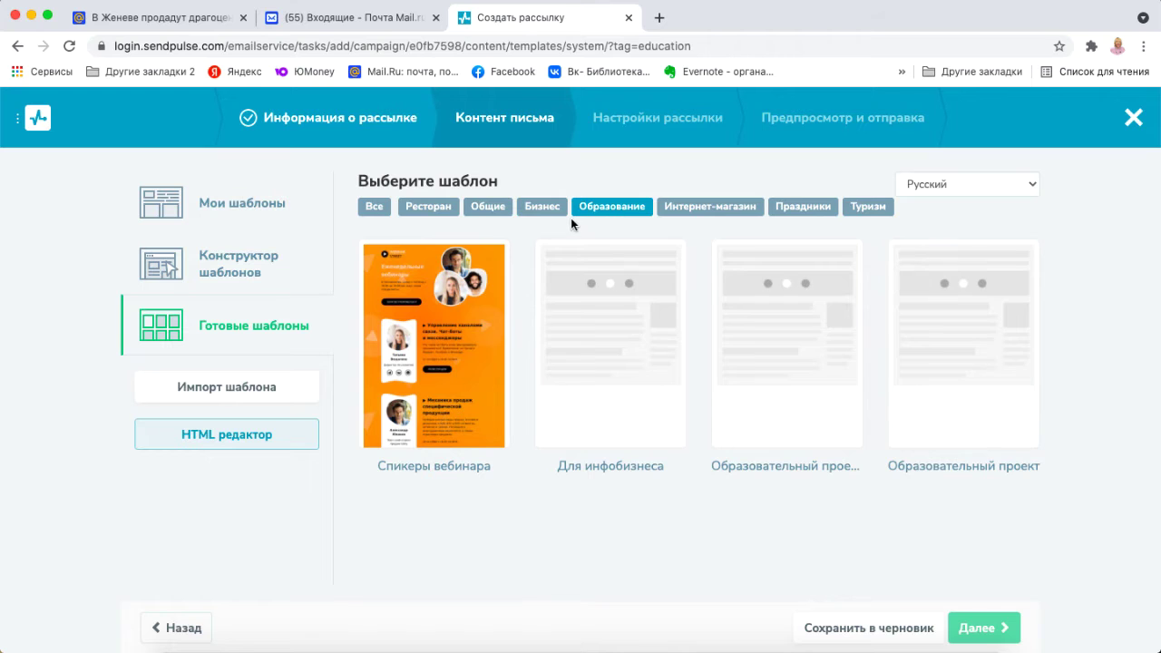
left_click(236, 277)
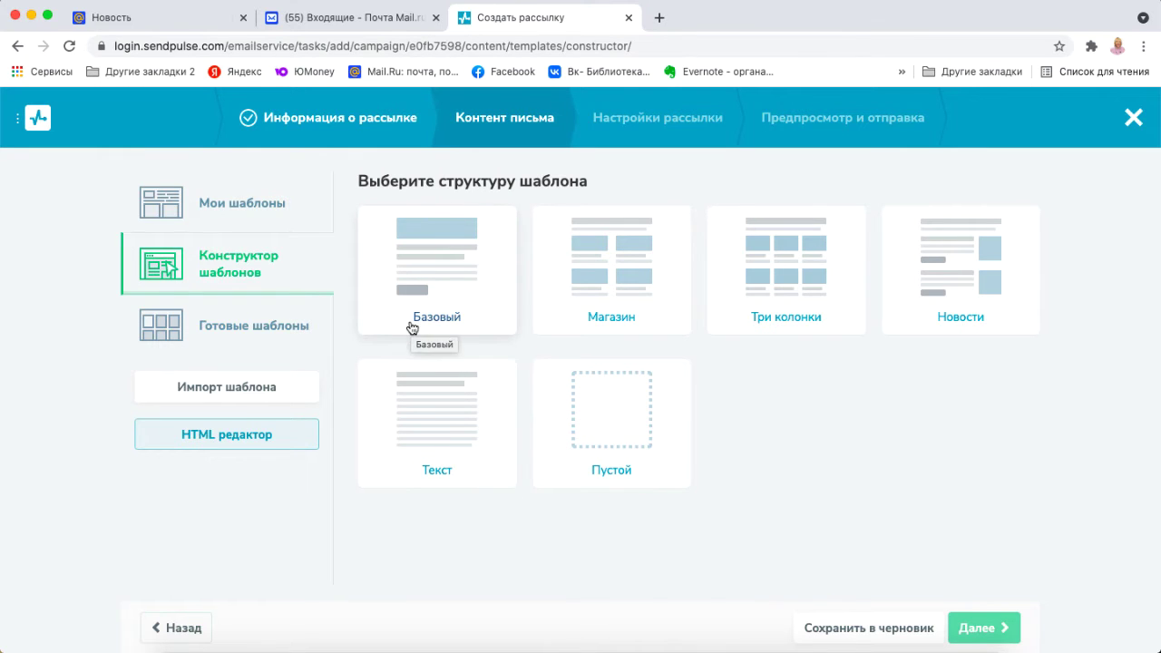
Choose the Базовый structure in Конструктор шаблонов to get logo, image, heading, text and button.
left_click(245, 205)
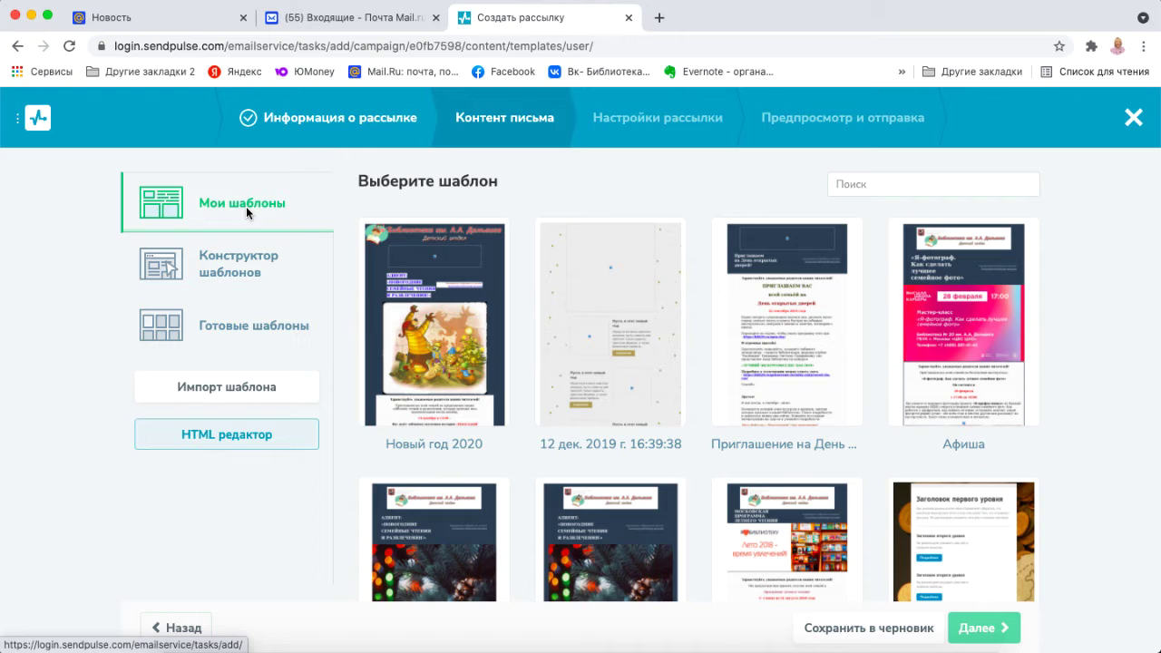
mouse_move(670, 340)
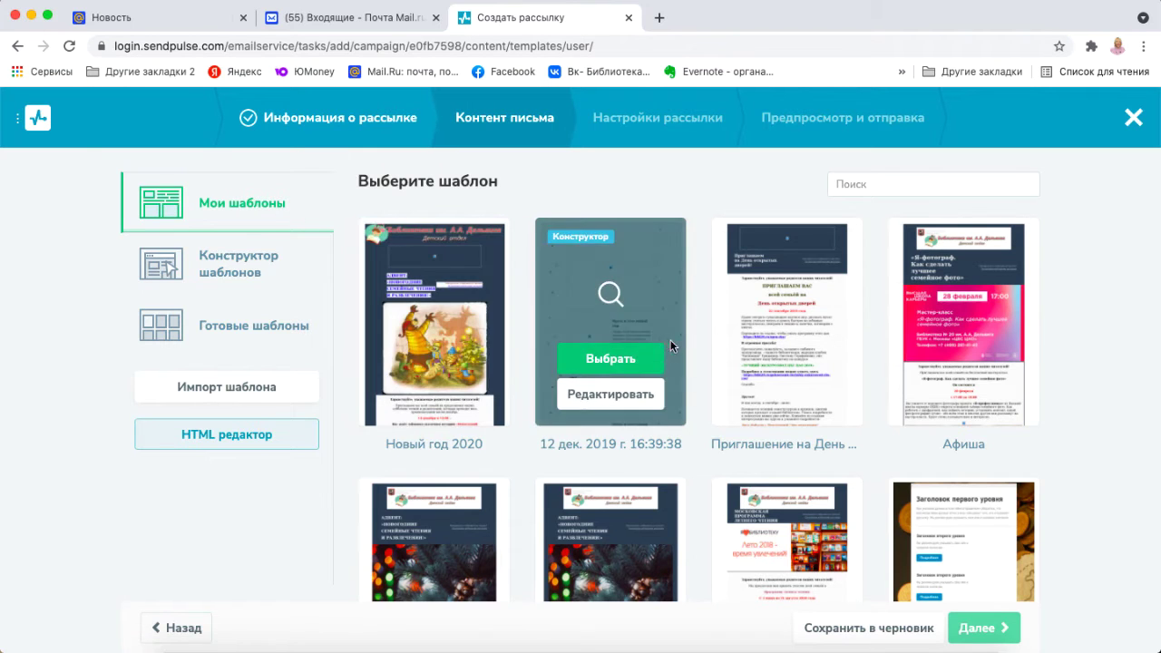
mouse_move(764, 361)
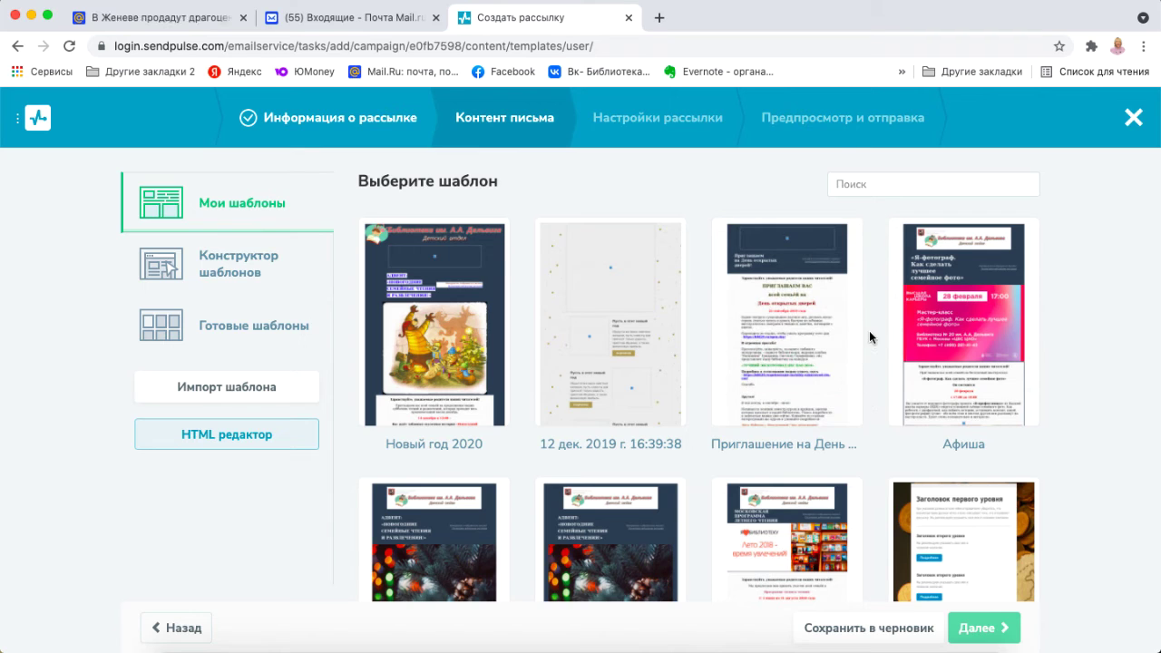
mouse_move(959, 250)
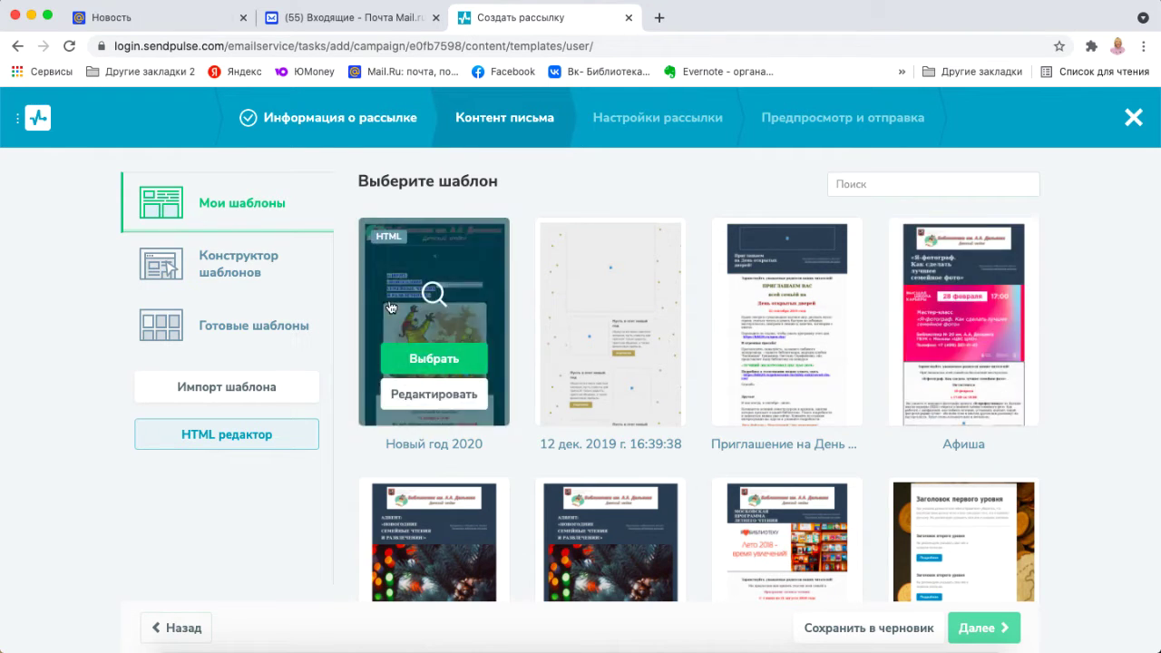
left_click(270, 282)
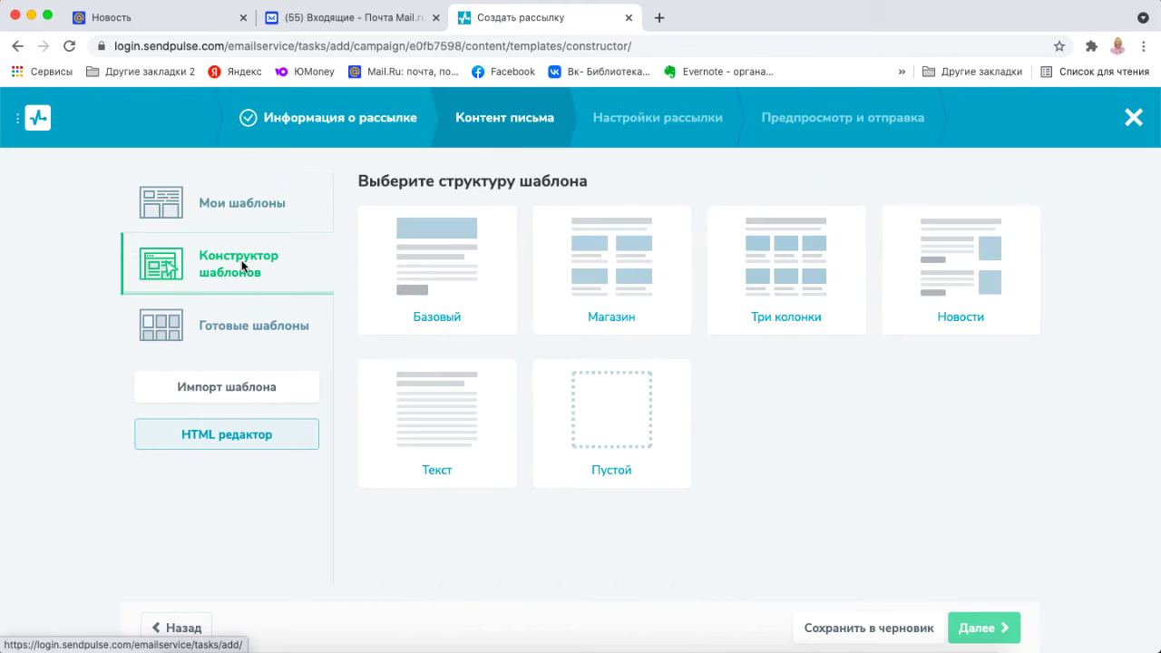
left_click(436, 262)
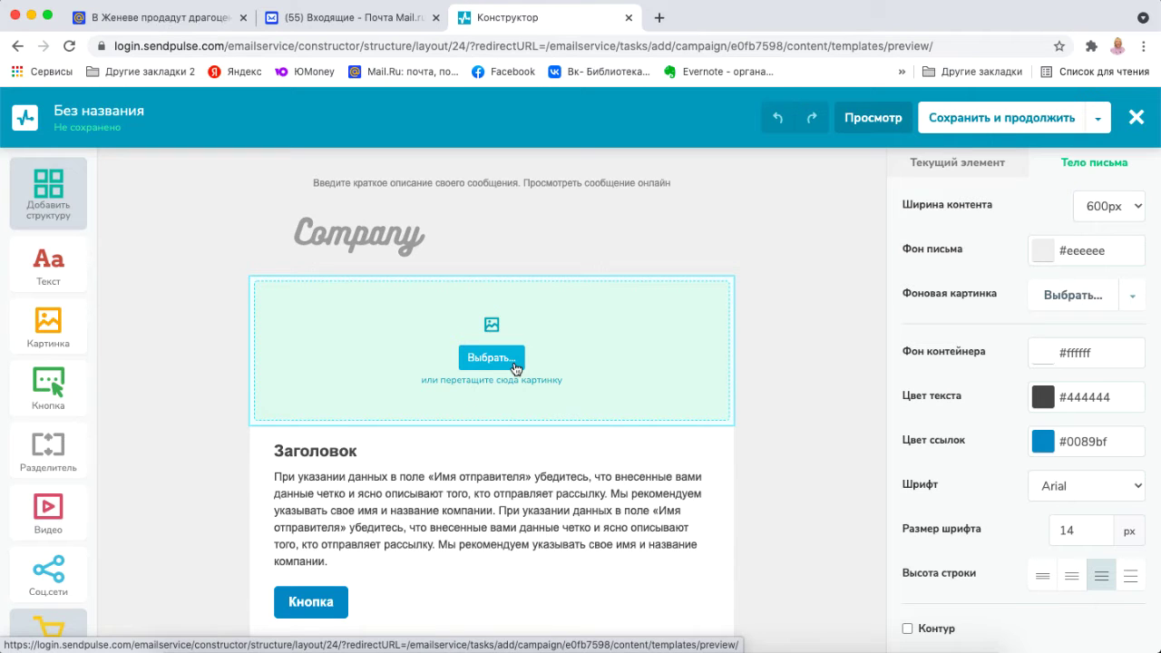
Drag the Библиотека 20 banner from Finder into the image block, then begin replacing the Company logo.
mouse_move(183, 649)
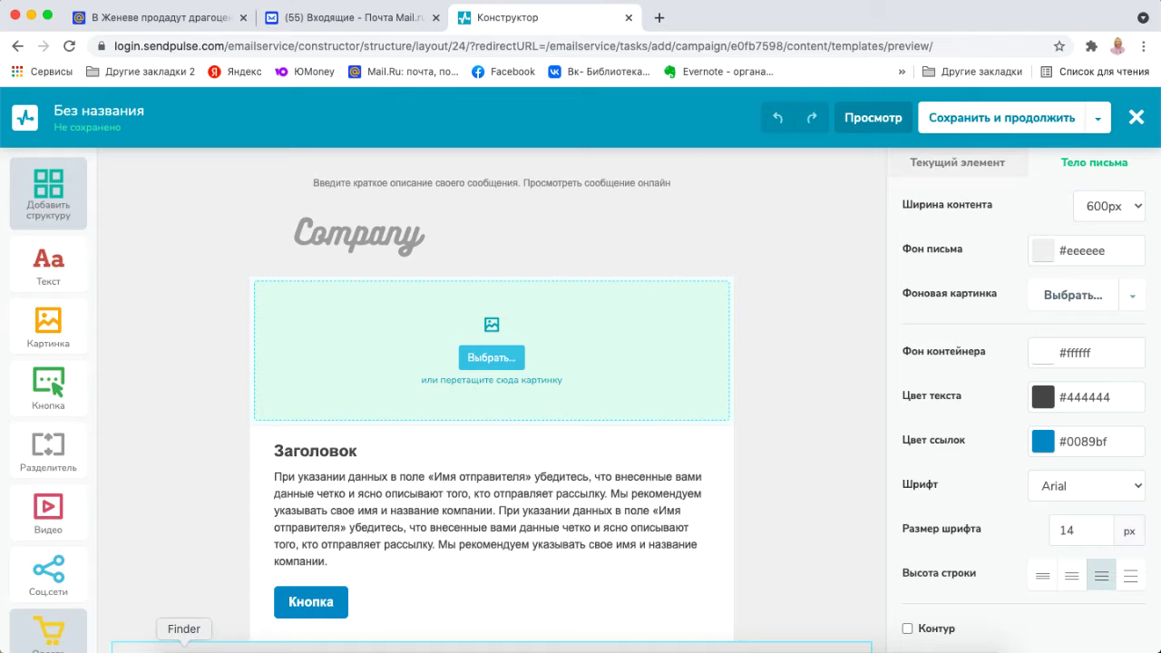
left_click(184, 650)
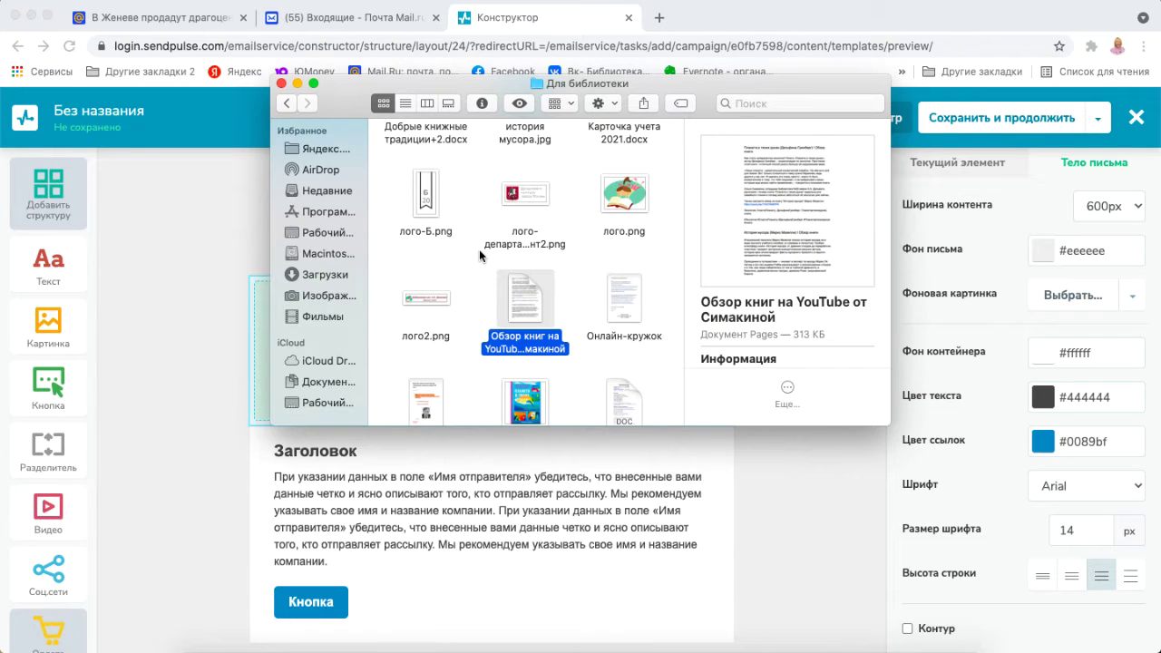
left_click(480, 258)
scroll(480, 257, "down", 2)
scroll(467, 276, "up", 5)
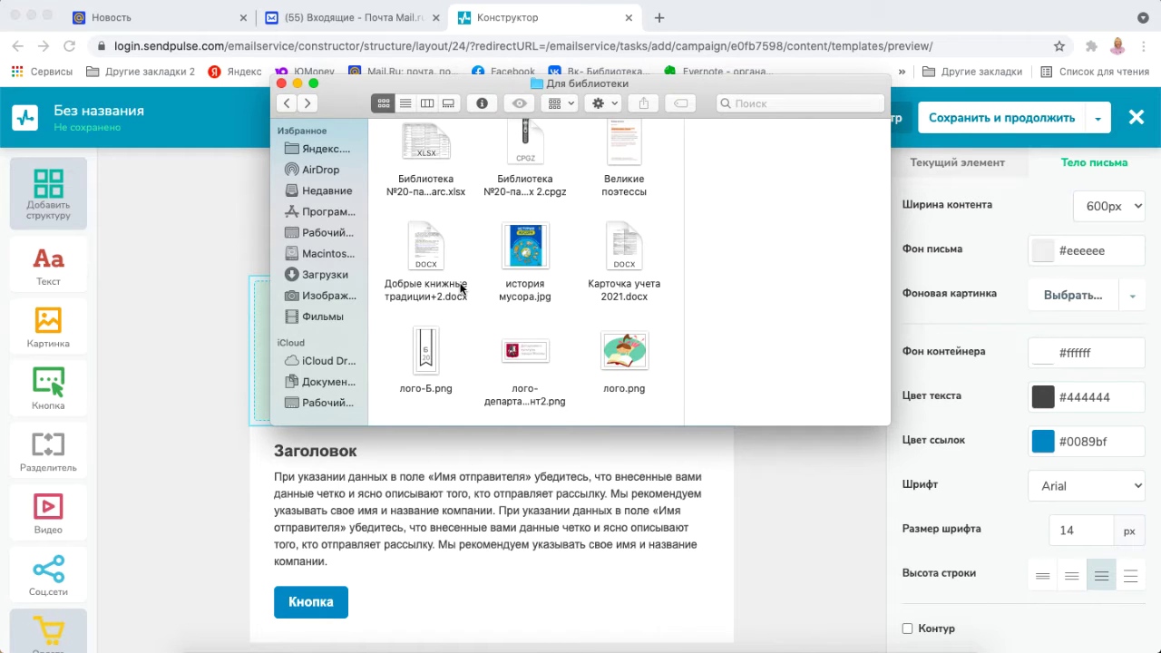
scroll(460, 288, "up", 3)
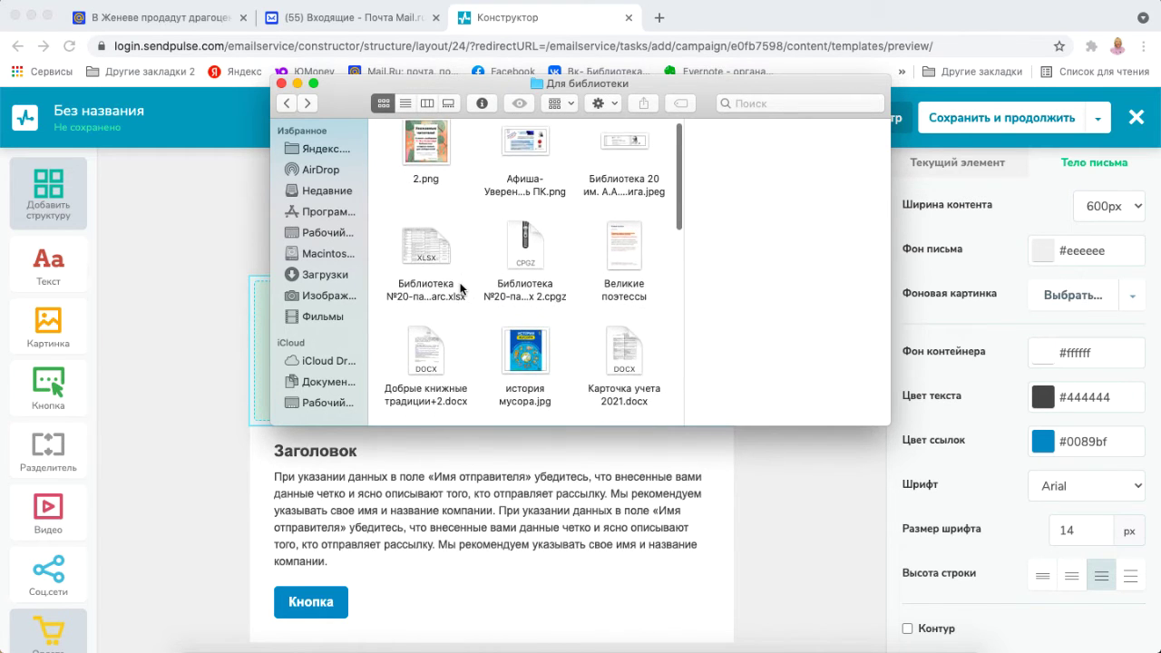
scroll(461, 288, "up", 1)
left_click(633, 153)
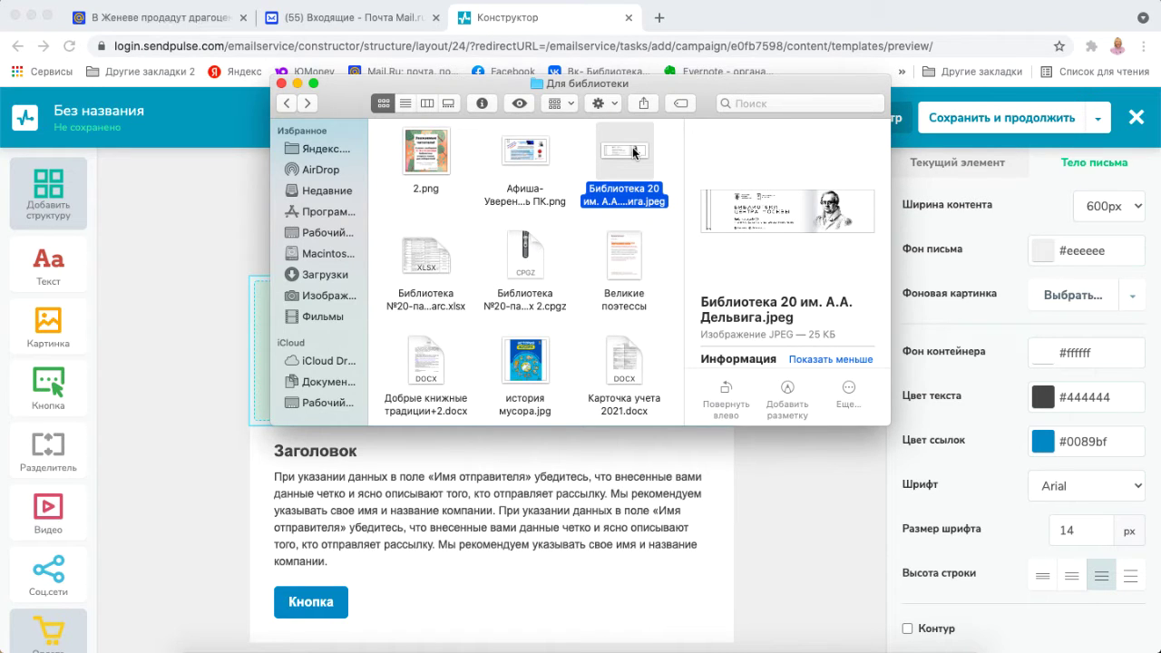
left_click_drag(633, 152, 263, 333)
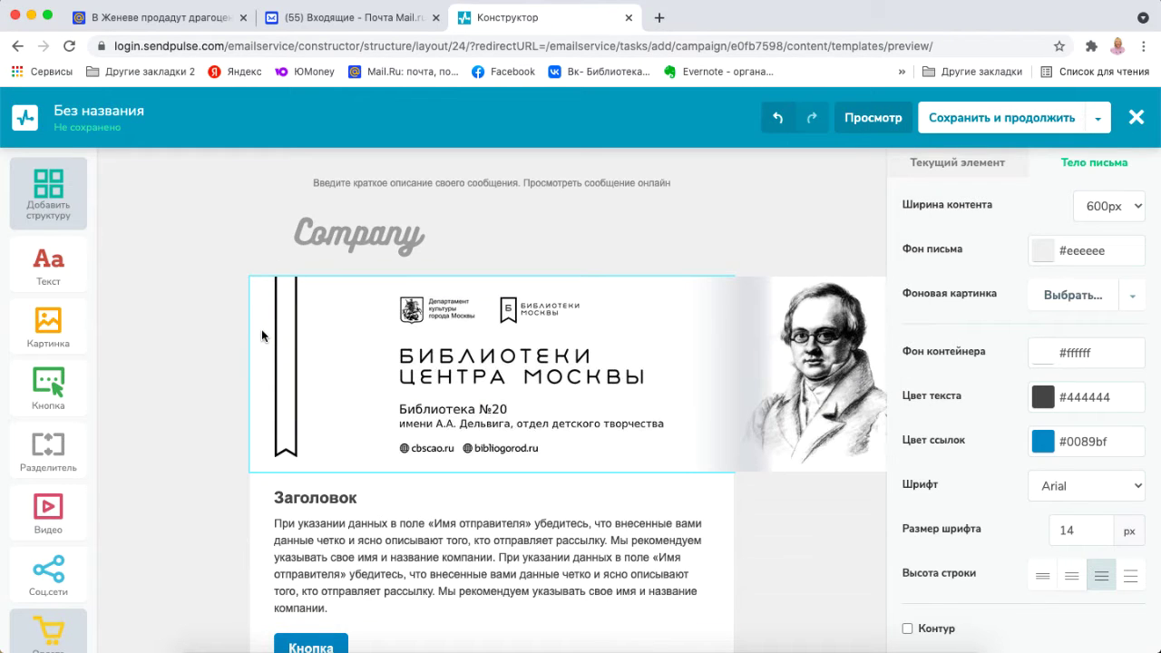
left_click(384, 248)
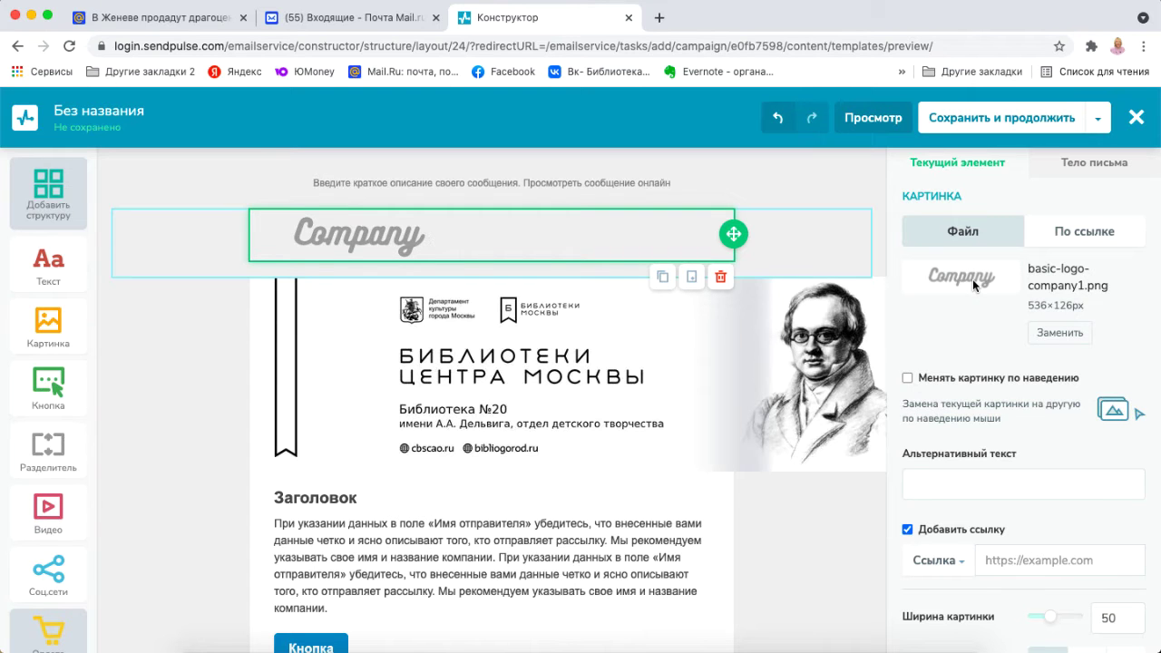
left_click(1061, 334)
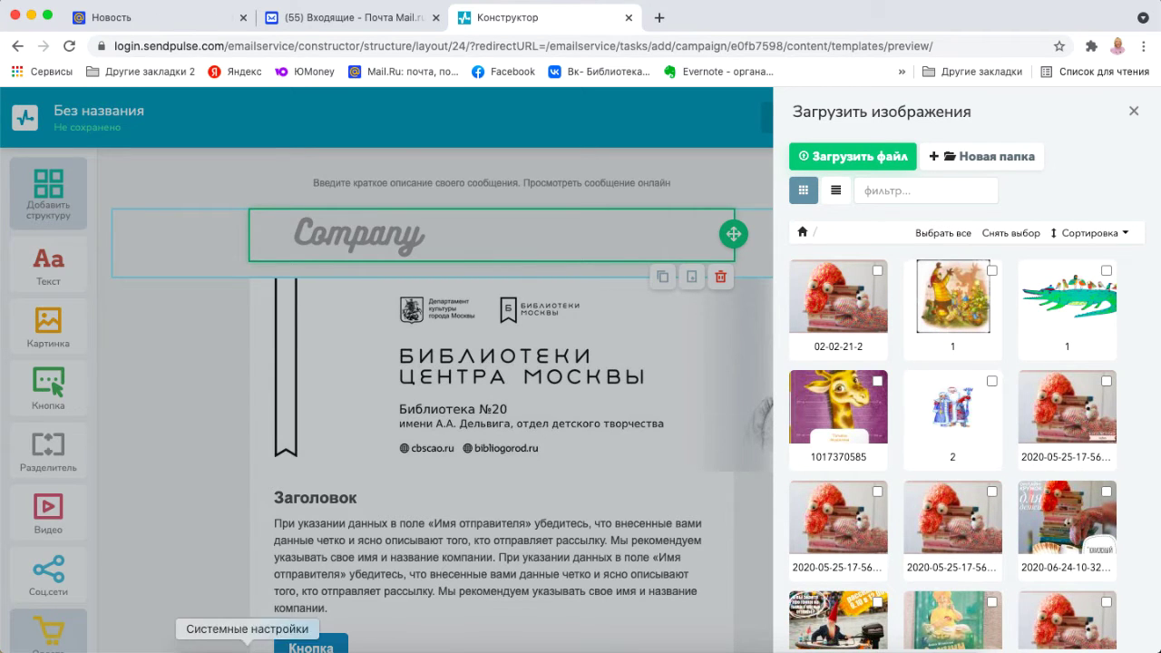
Drop лого.png from Finder onto the browser window, then close the tab it opens.
left_click(205, 649)
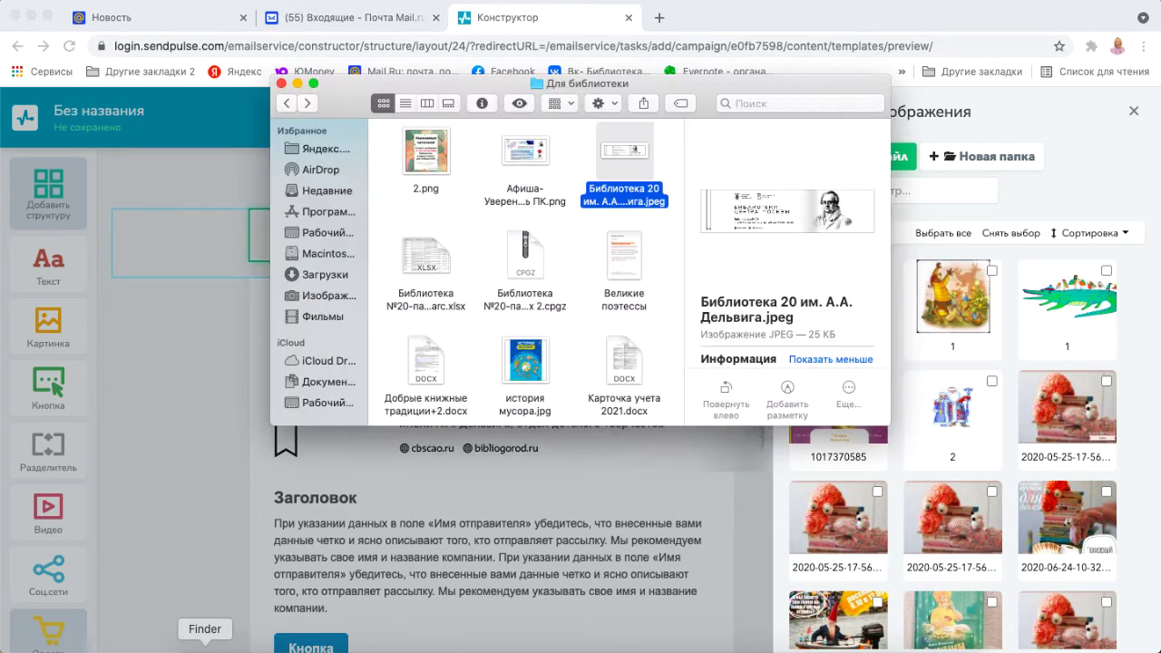
scroll(634, 282, "down", 5)
left_click(628, 286)
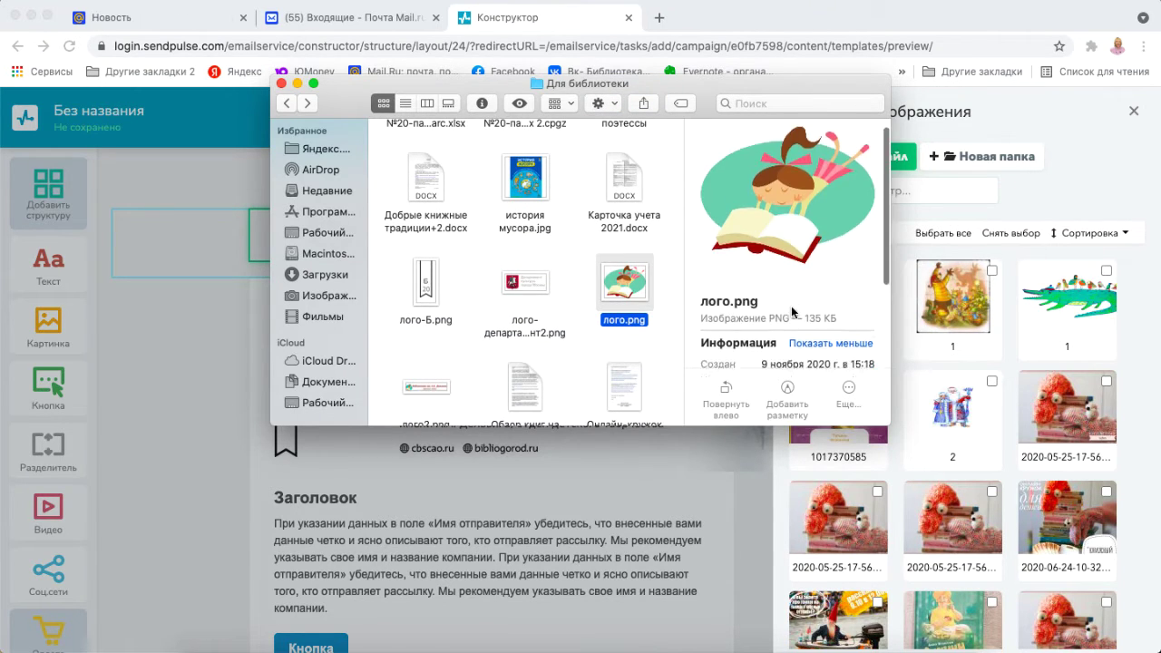
scroll(791, 312, "down", 4)
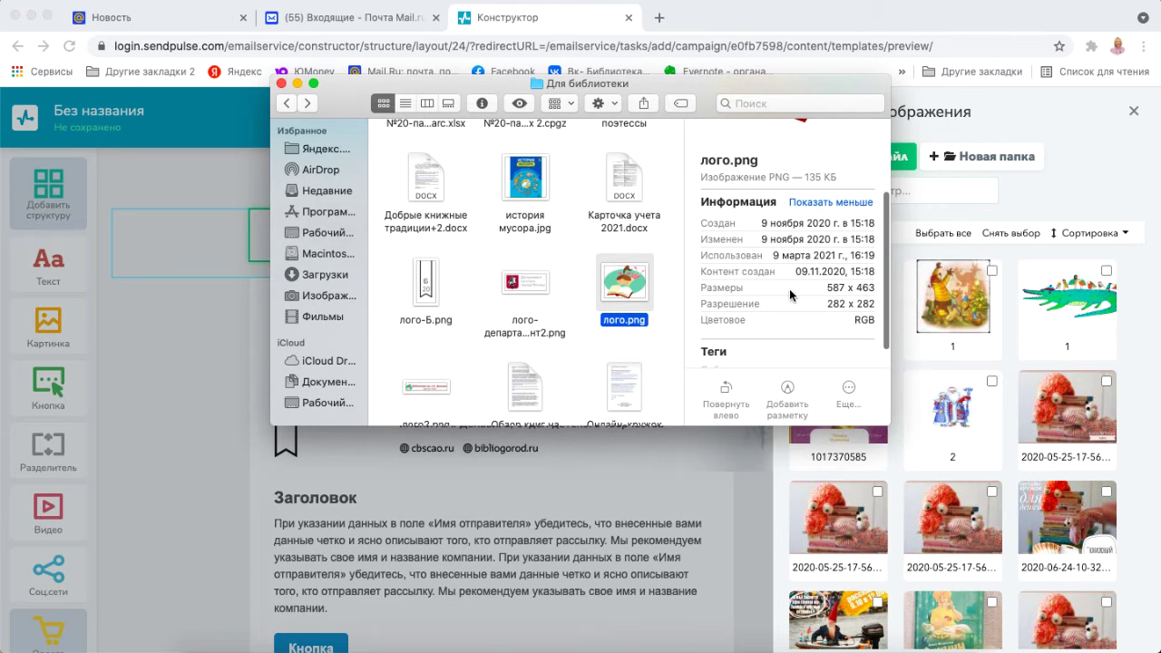
left_click_drag(650, 292, 1001, 427)
key("super+w")
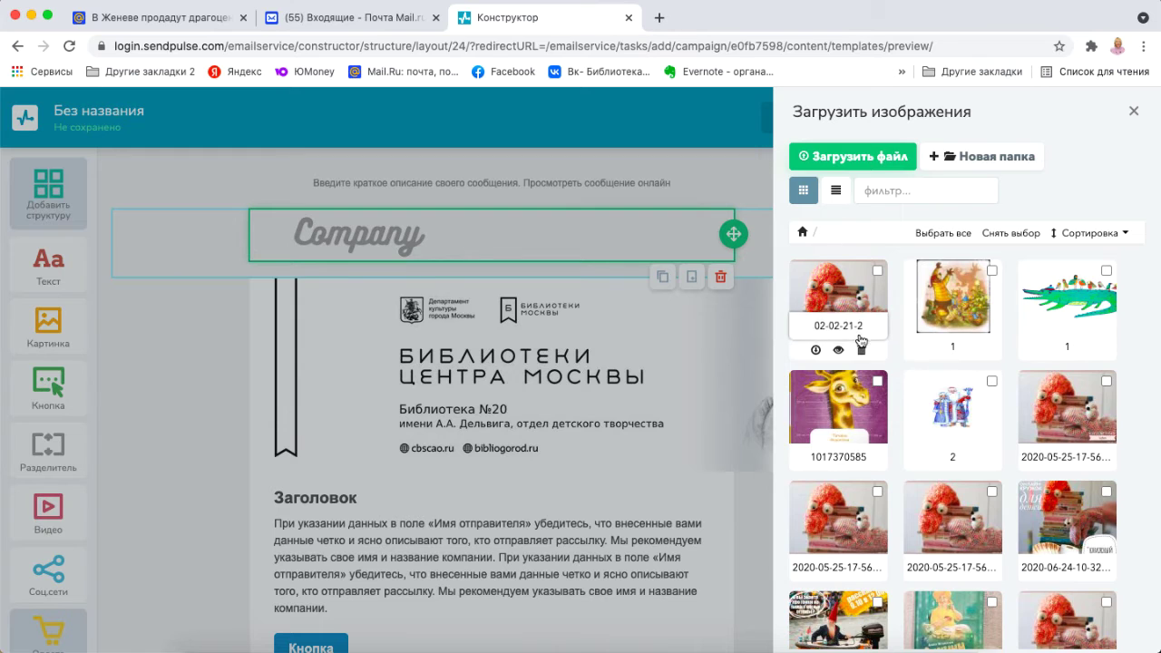
scroll(853, 326, "down", 2)
scroll(861, 341, "down", 3)
scroll(843, 344, "up", 5)
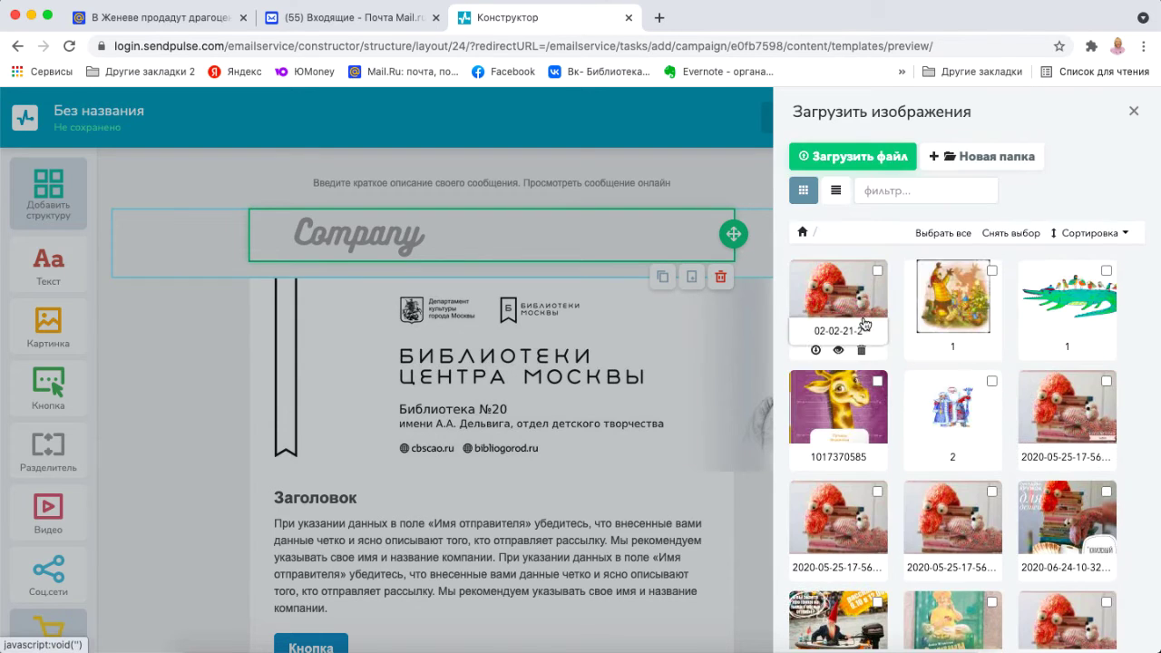
Upload лого.png and use it as the header logo, then select its link field and open a new tab.
left_click(868, 156)
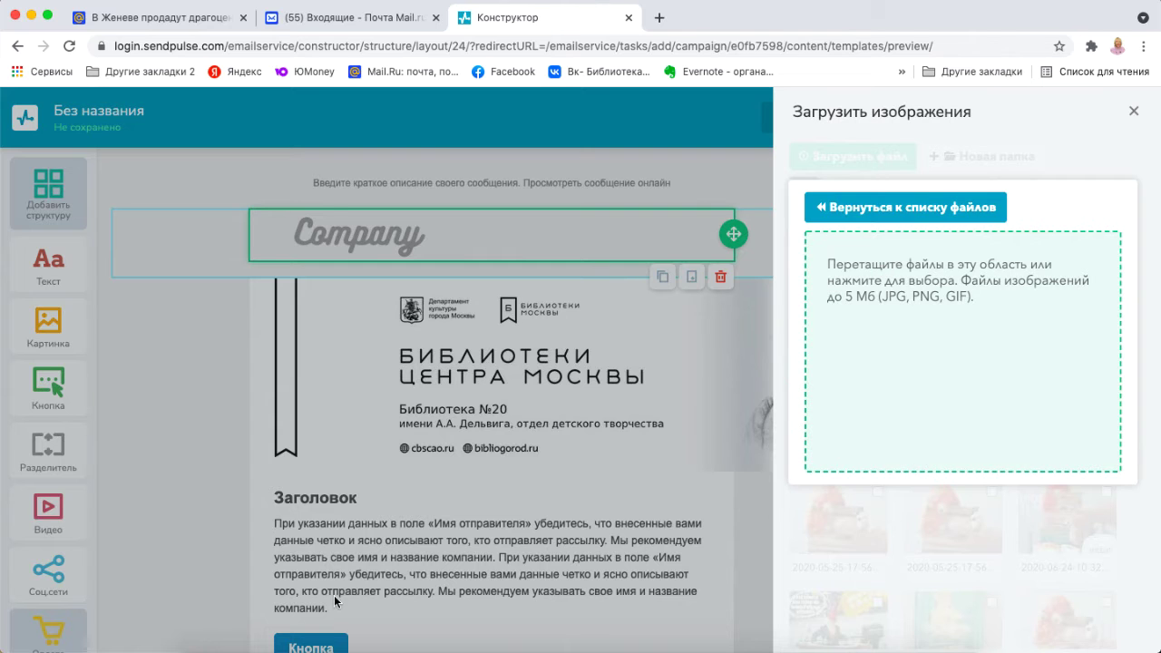
left_click(205, 645)
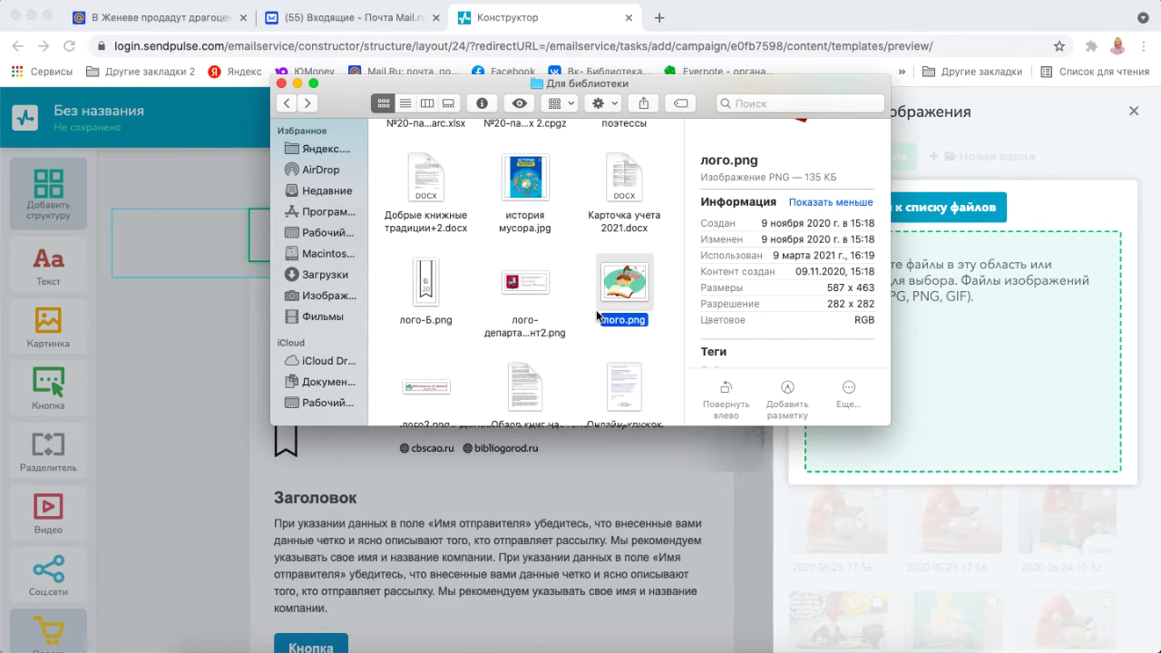
left_click_drag(640, 289, 963, 364)
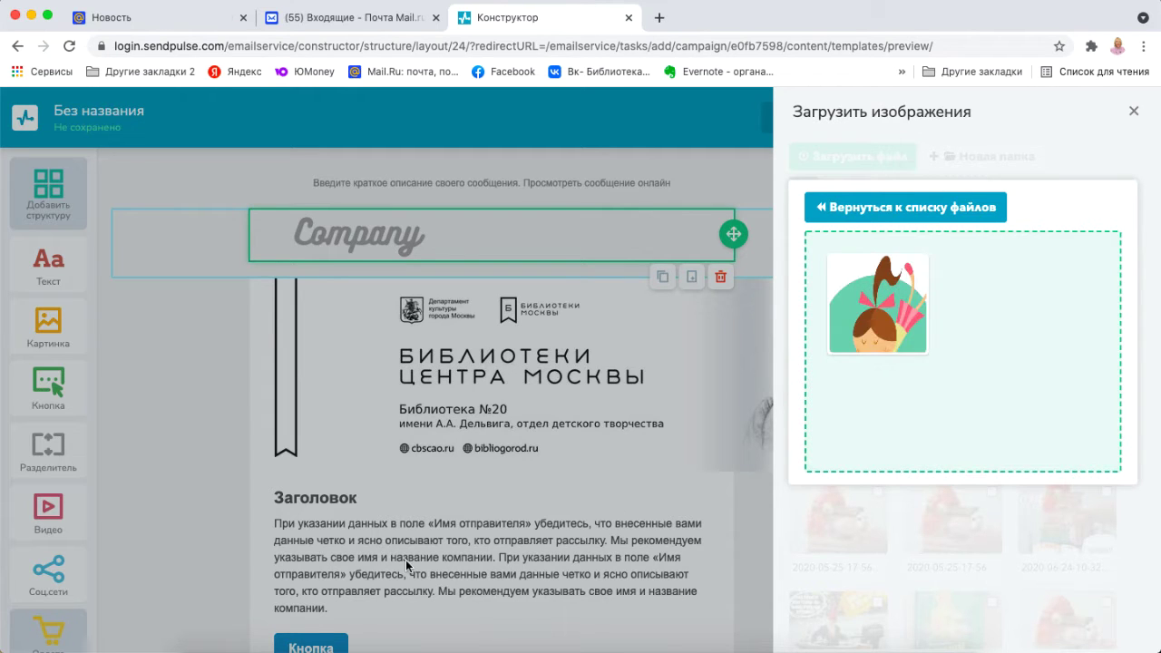
left_click(205, 650)
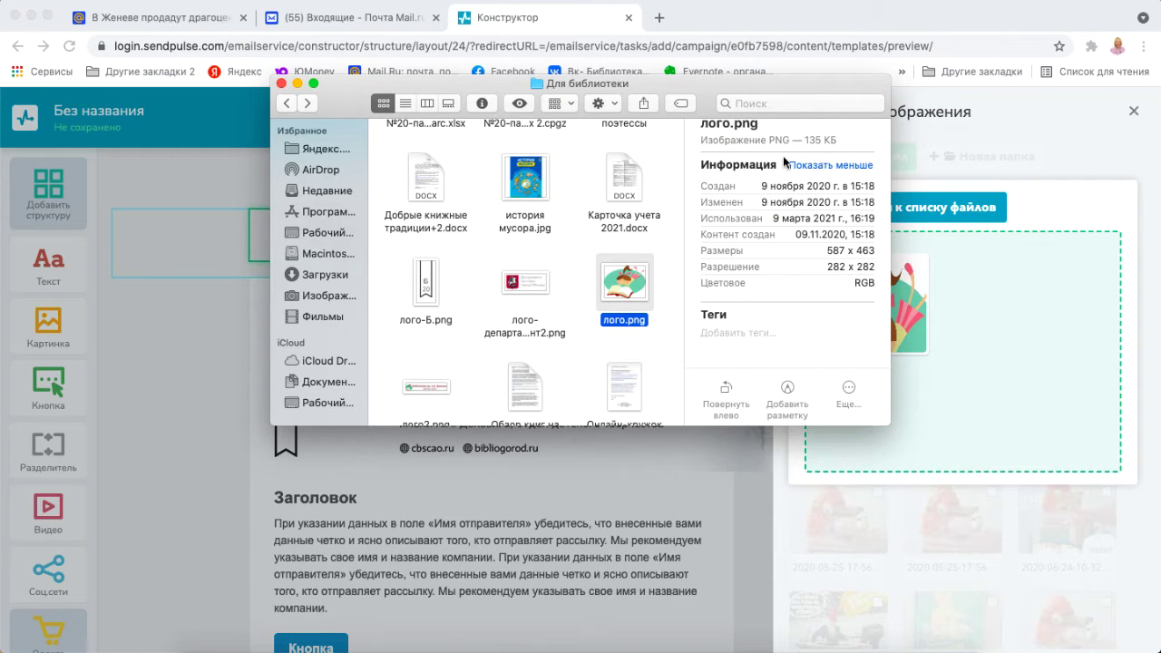
left_click(1030, 214)
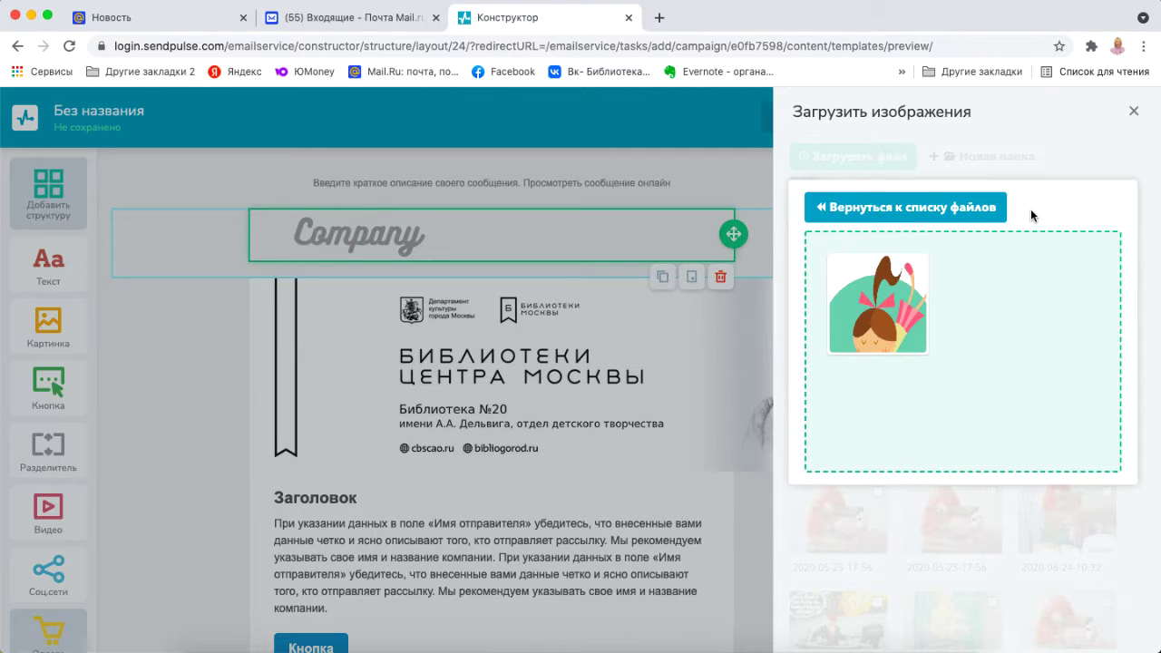
left_click(918, 312)
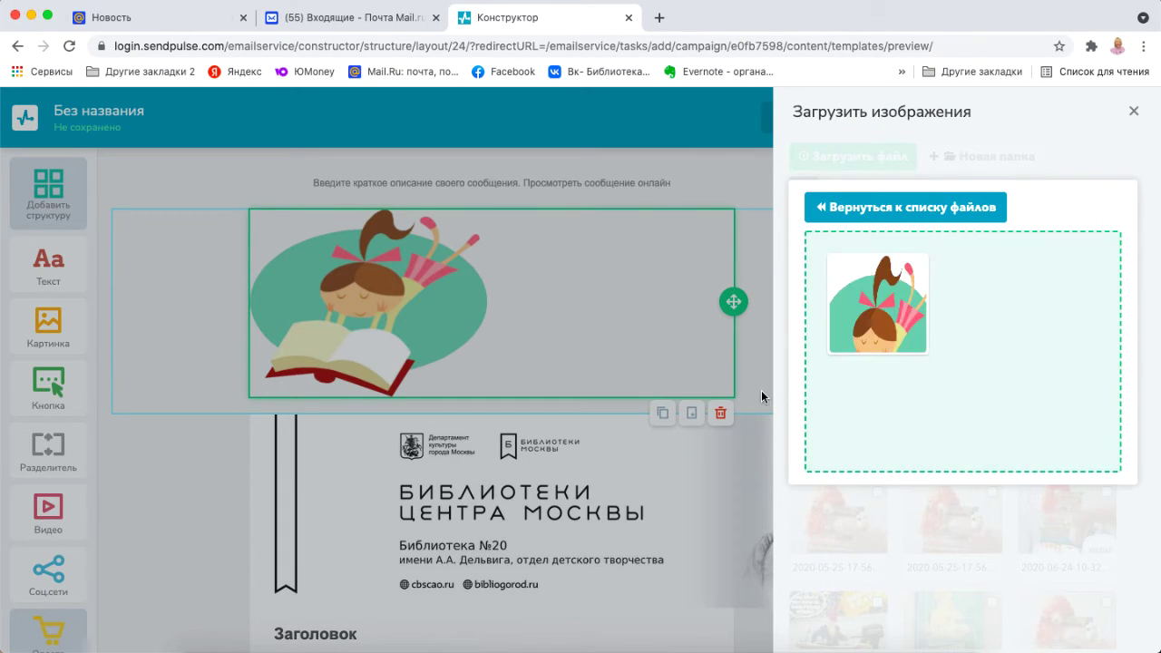
left_click(887, 208)
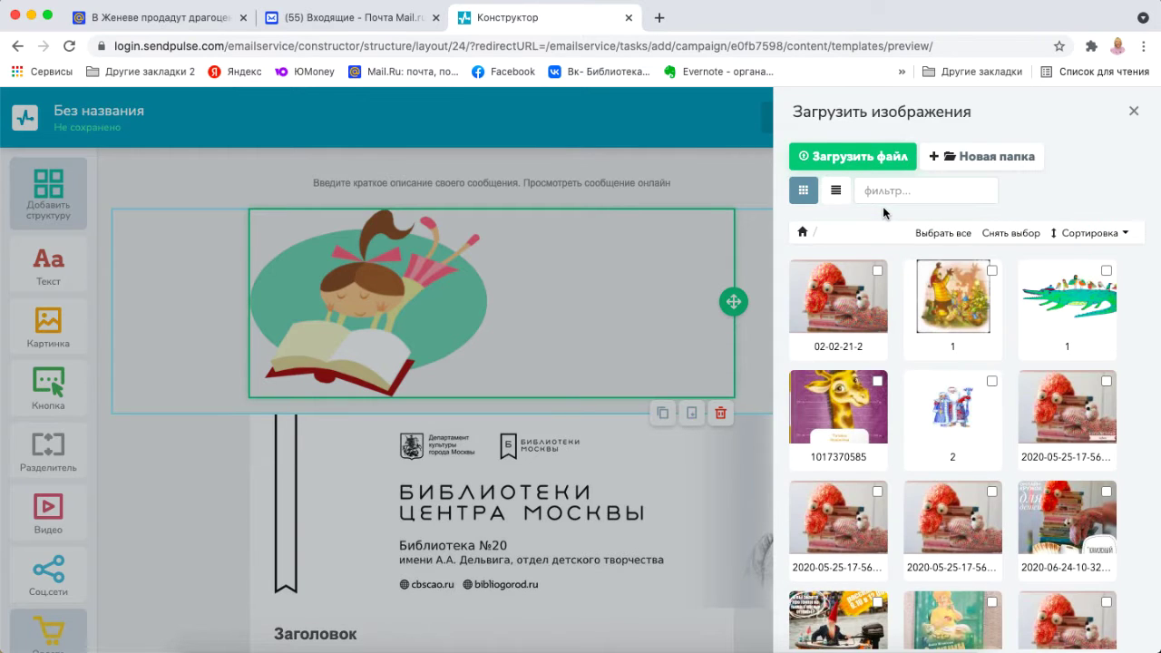
left_click(1133, 112)
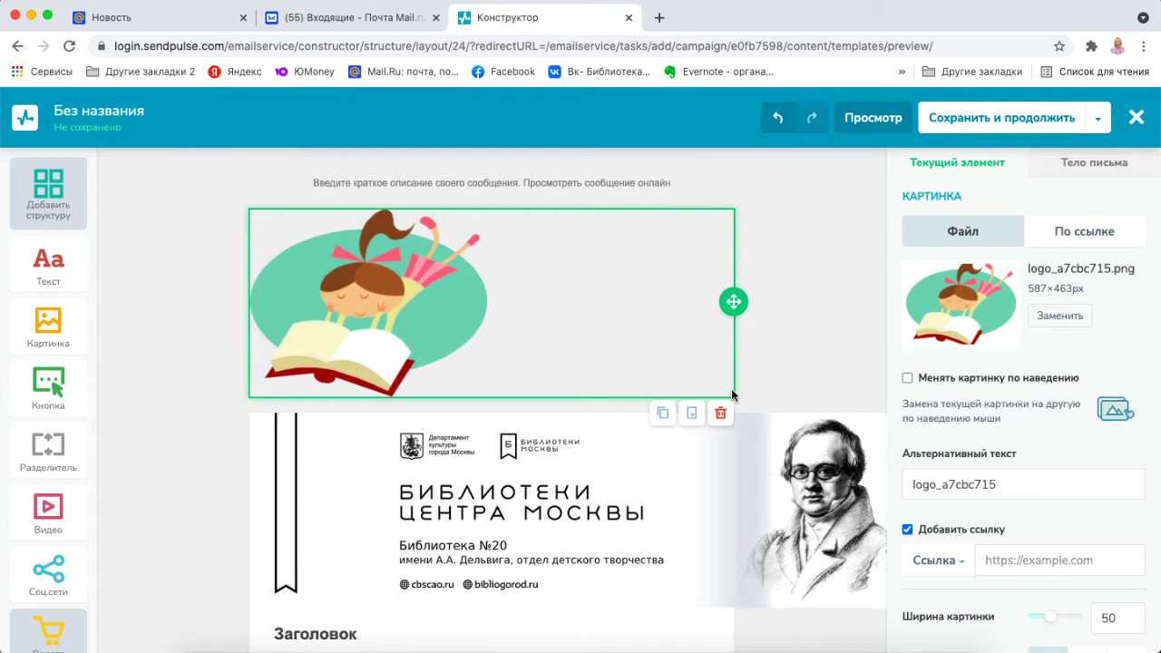
scroll(1032, 461, "down", 4)
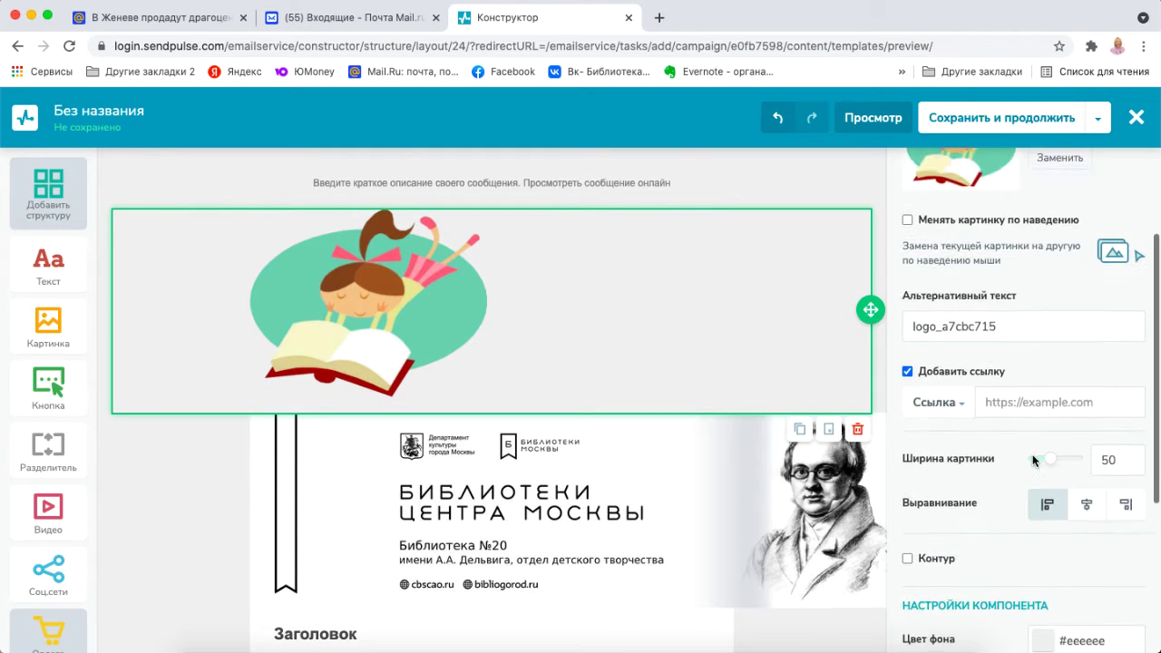
left_click(1040, 386)
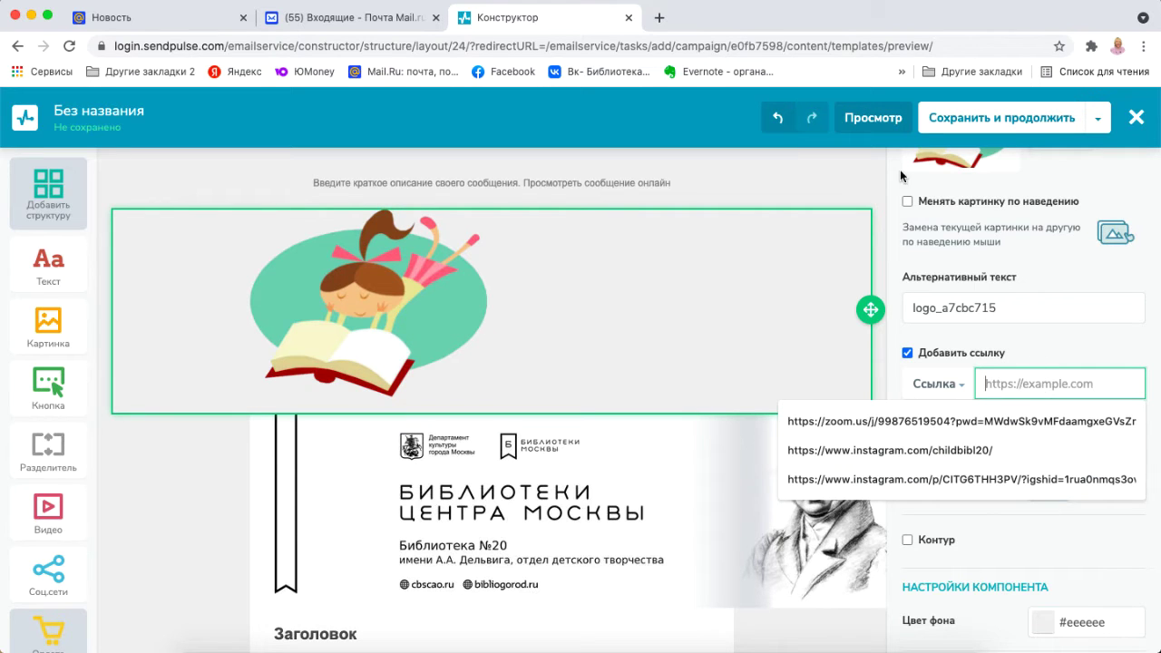
left_click(660, 18)
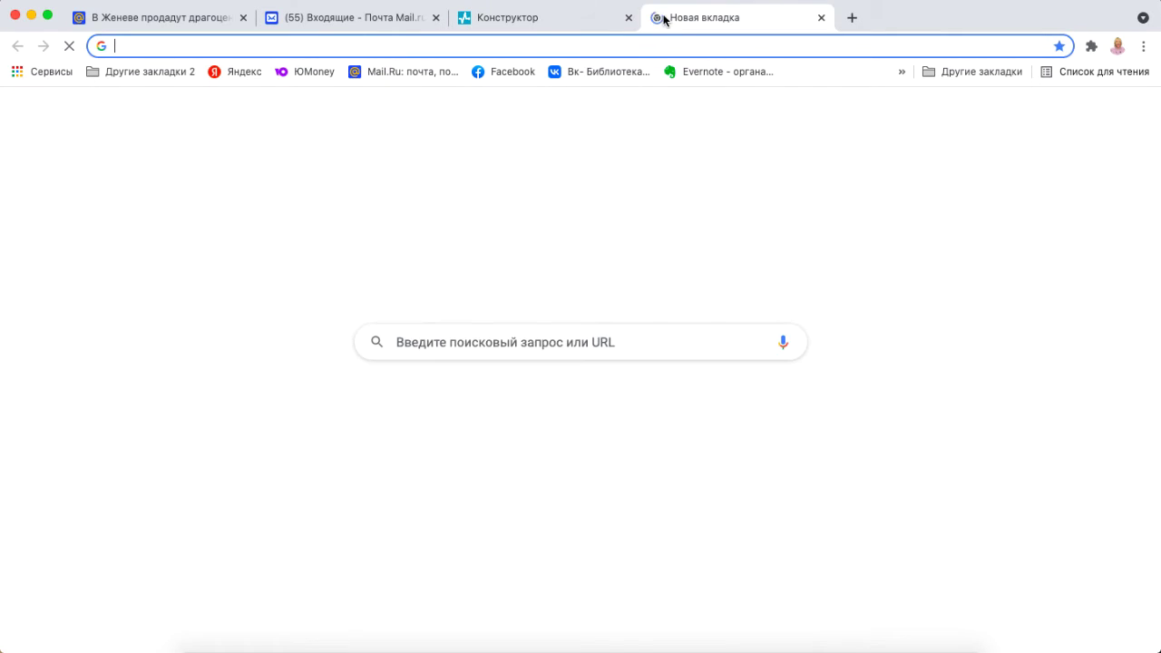
left_click(902, 72)
left_click(776, 259)
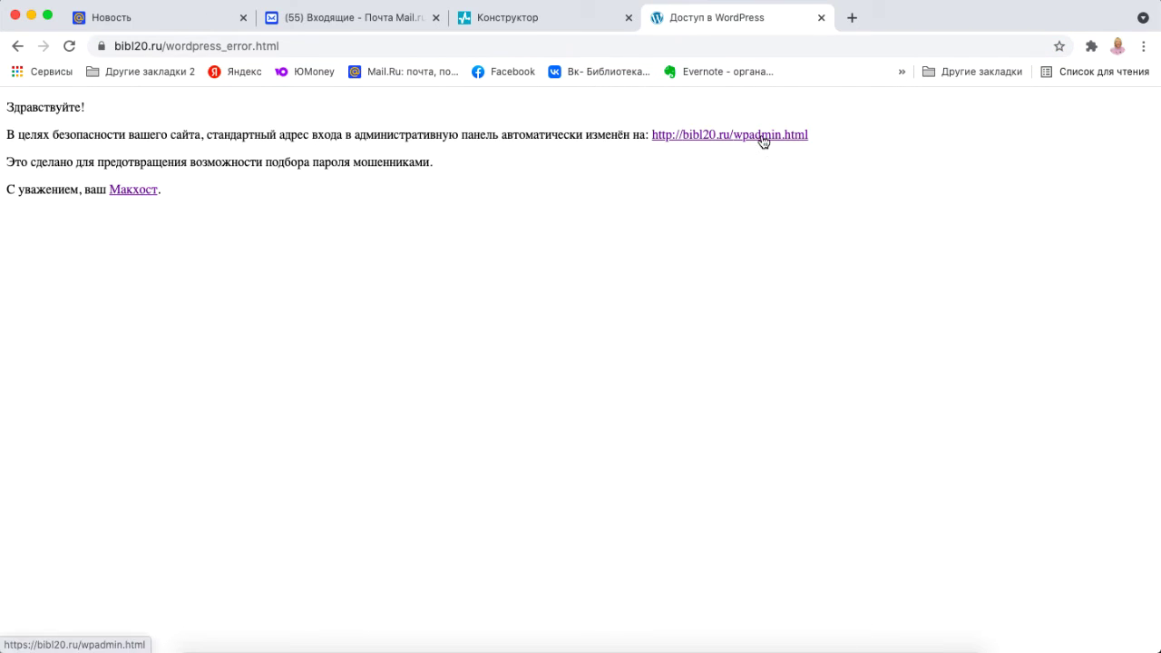
left_click(761, 135)
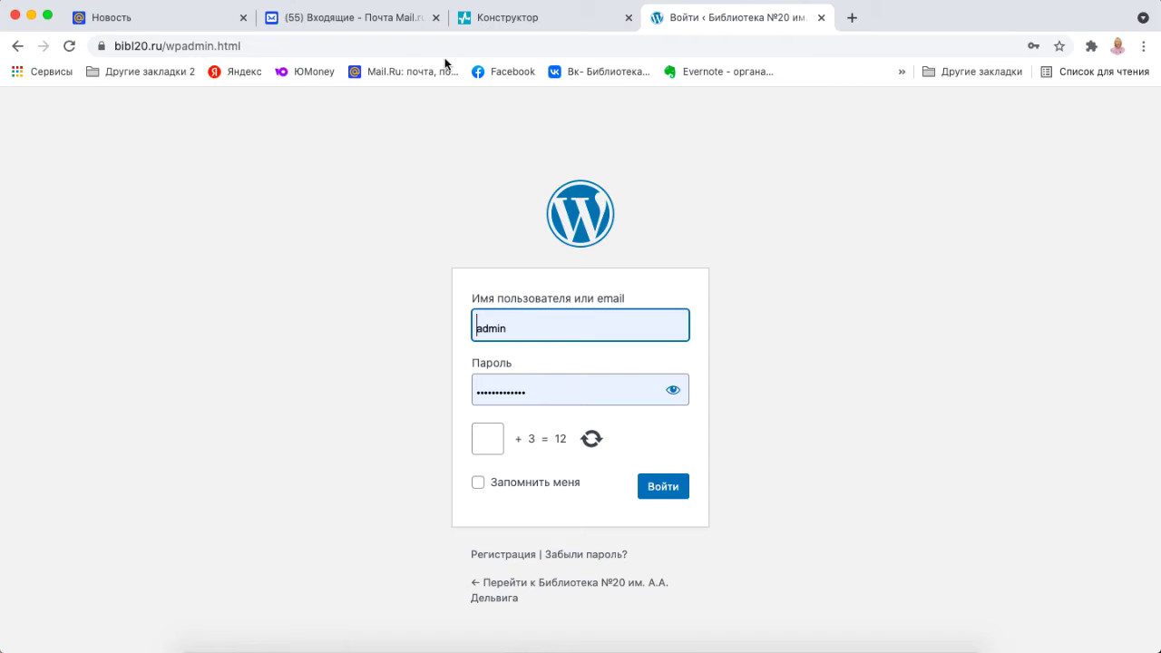
left_click_drag(200, 46, 114, 45)
key("super+c")
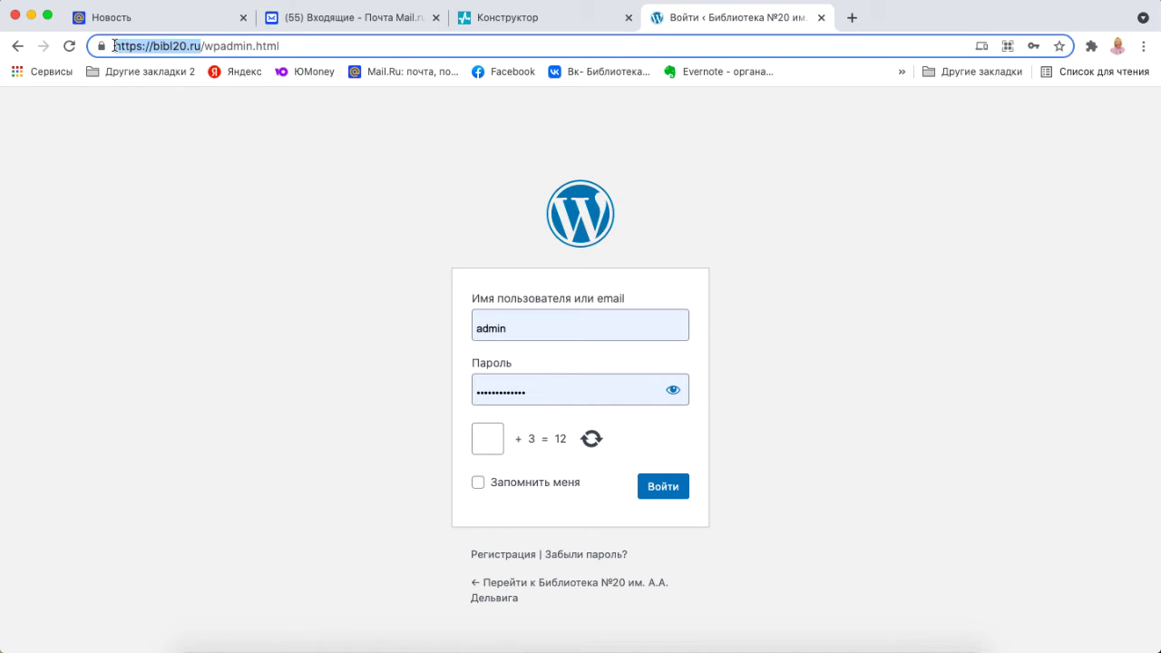
left_click(563, 19)
left_click(1001, 387)
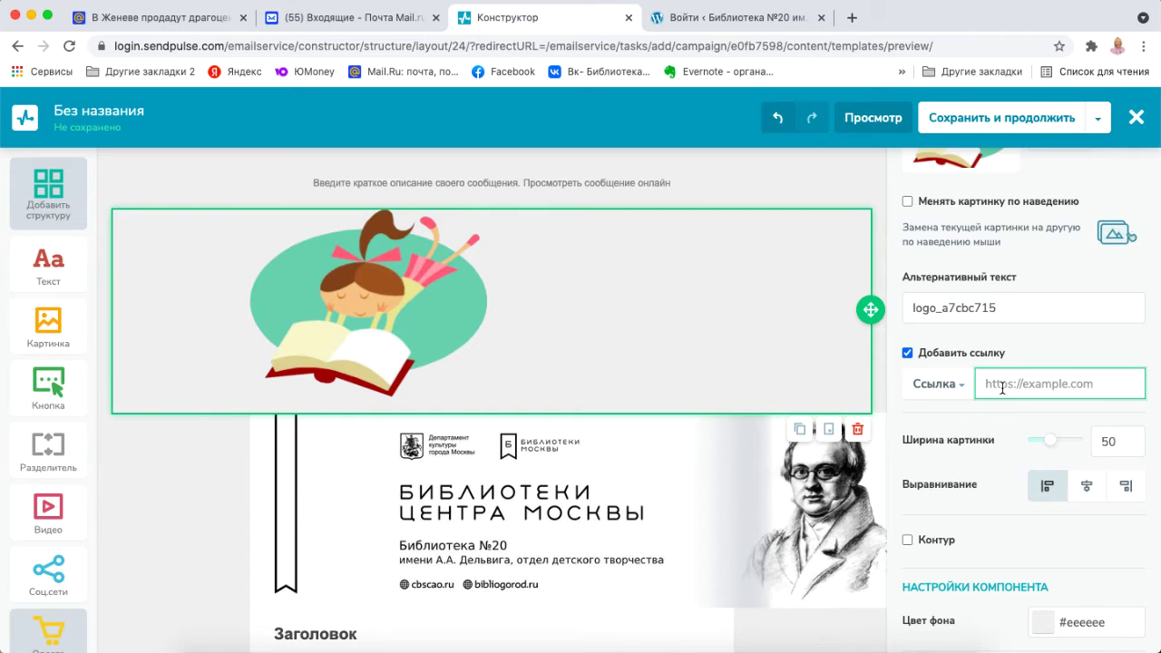
key("super+v")
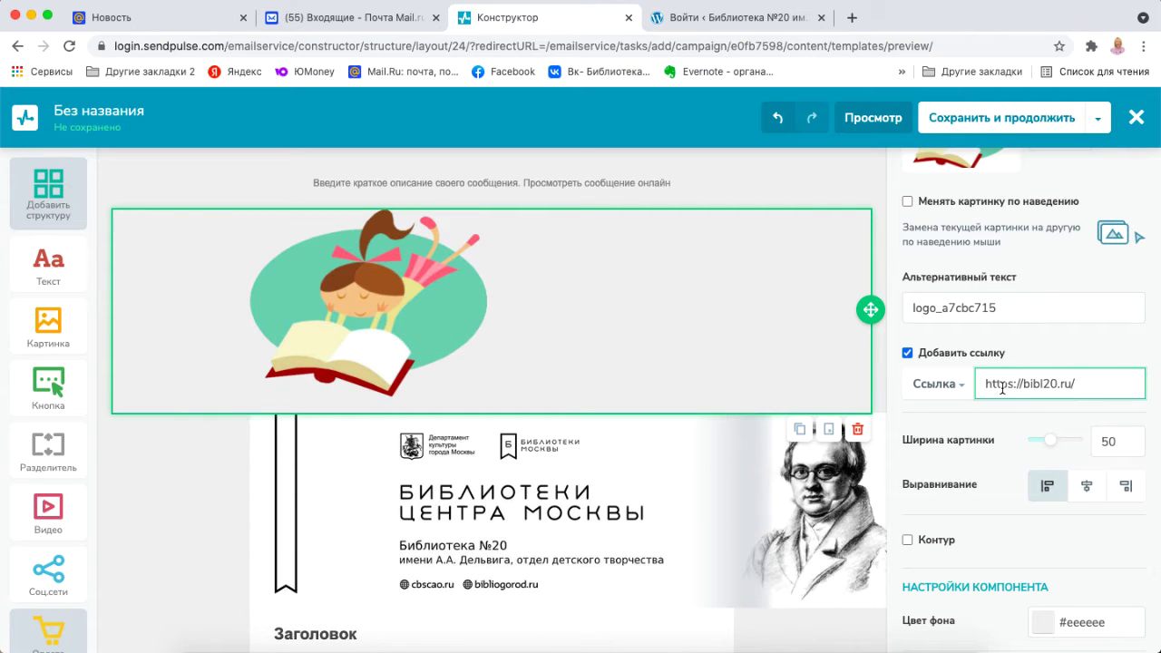
left_click(1052, 444)
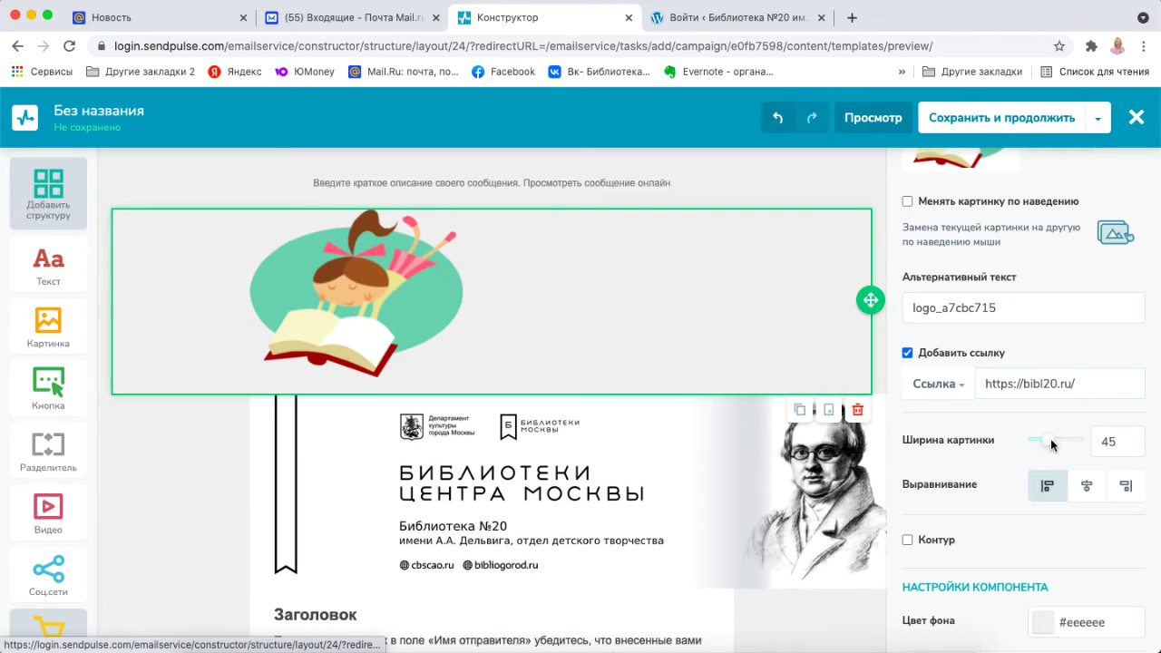
left_click_drag(1052, 445, 1036, 444)
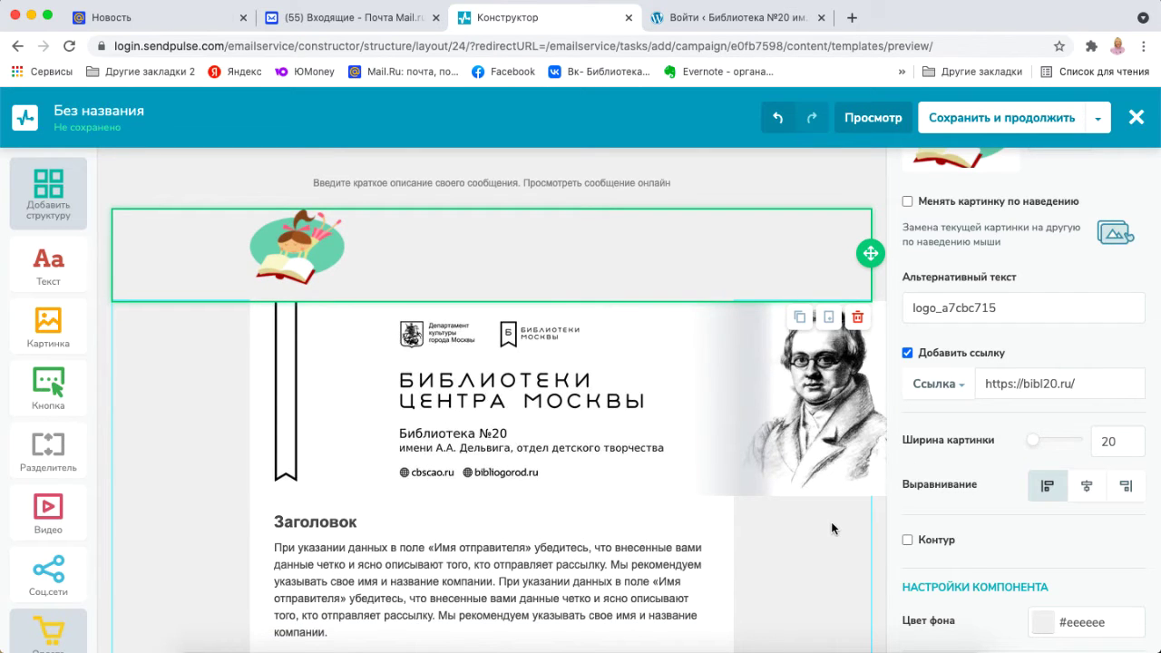
Narrow the library banner to width 85 and centre it in its row.
left_click(832, 465)
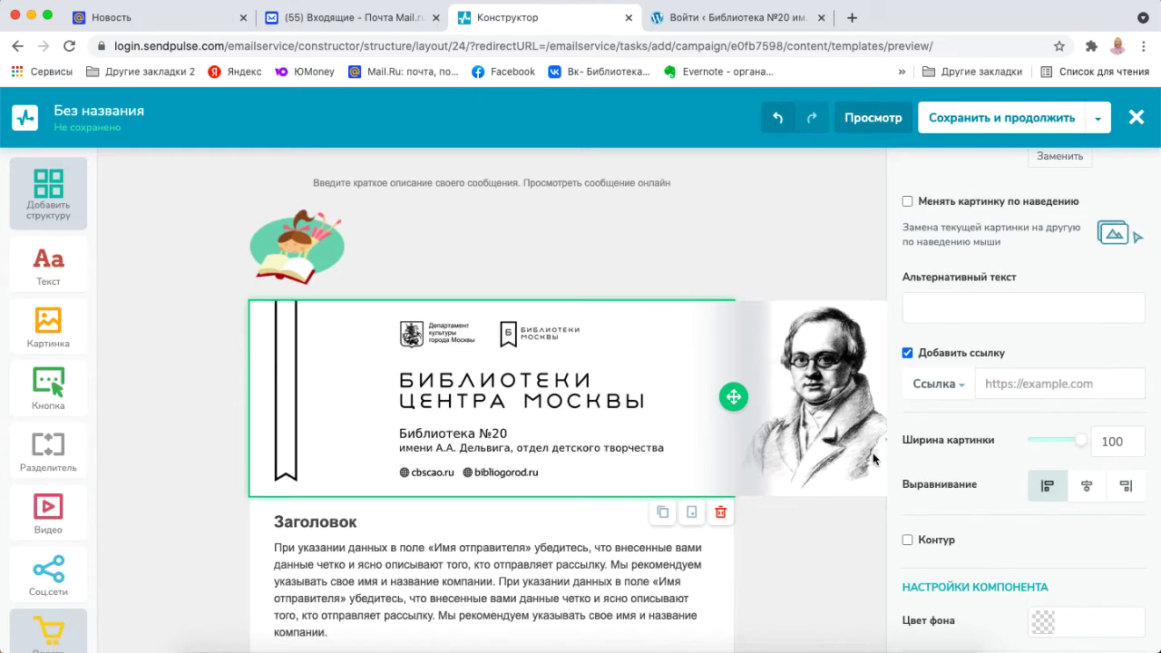
left_click_drag(1081, 443, 1077, 444)
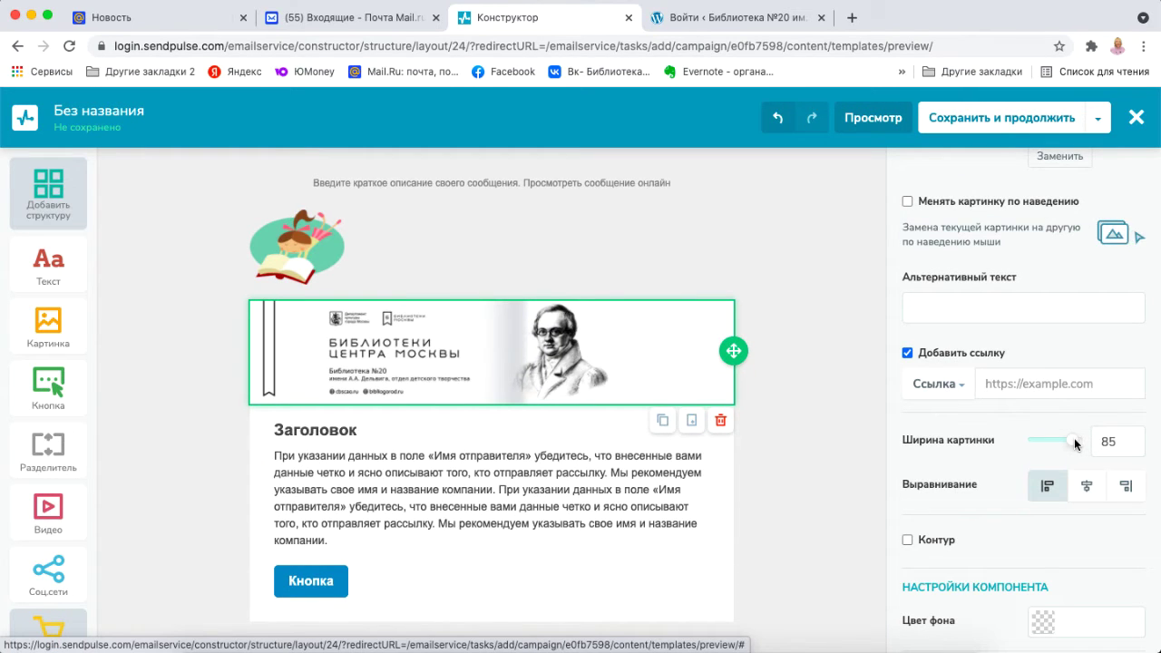
left_click(812, 476)
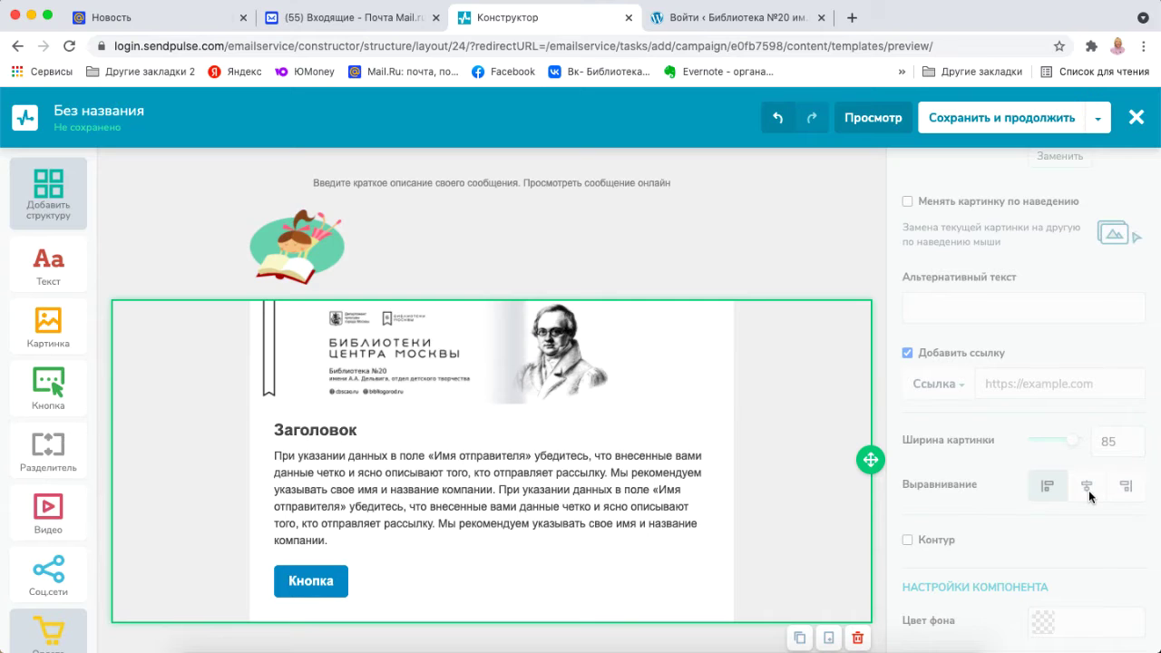
left_click(695, 400)
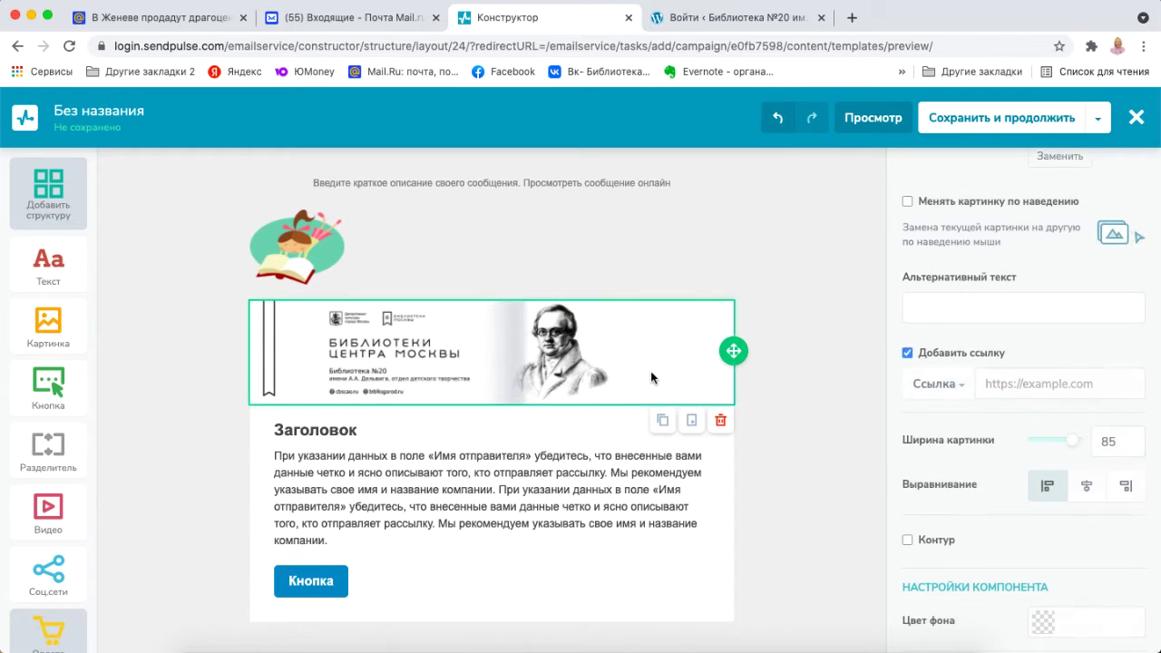
left_click(1086, 487)
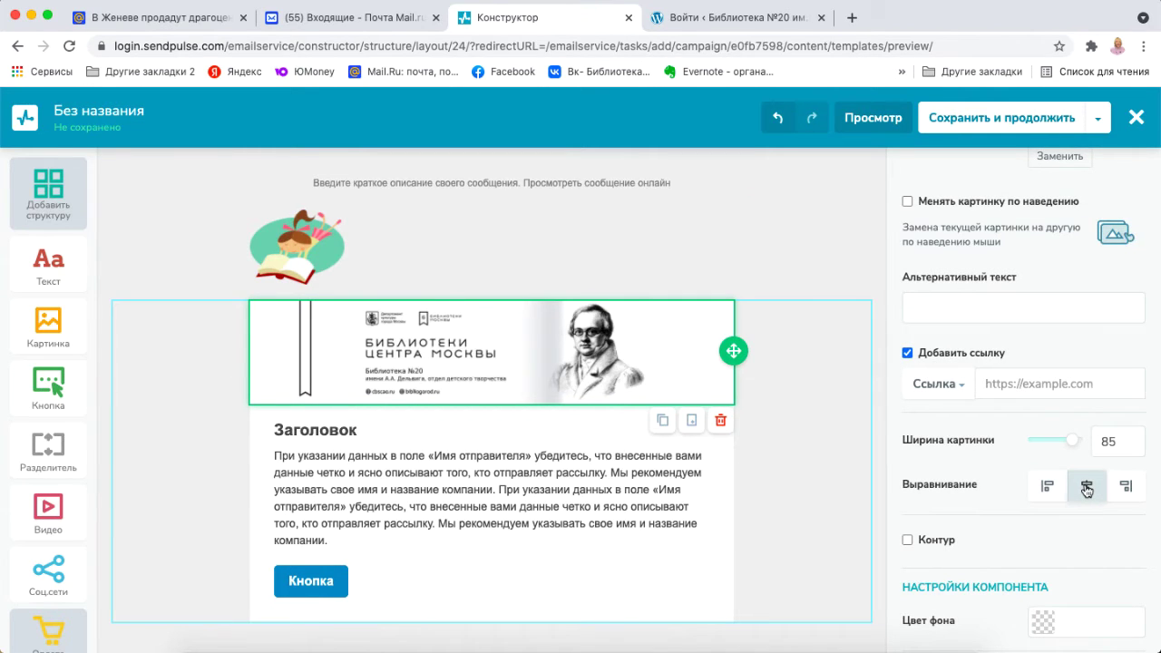
scroll(757, 332, "down", 5)
left_click(620, 294)
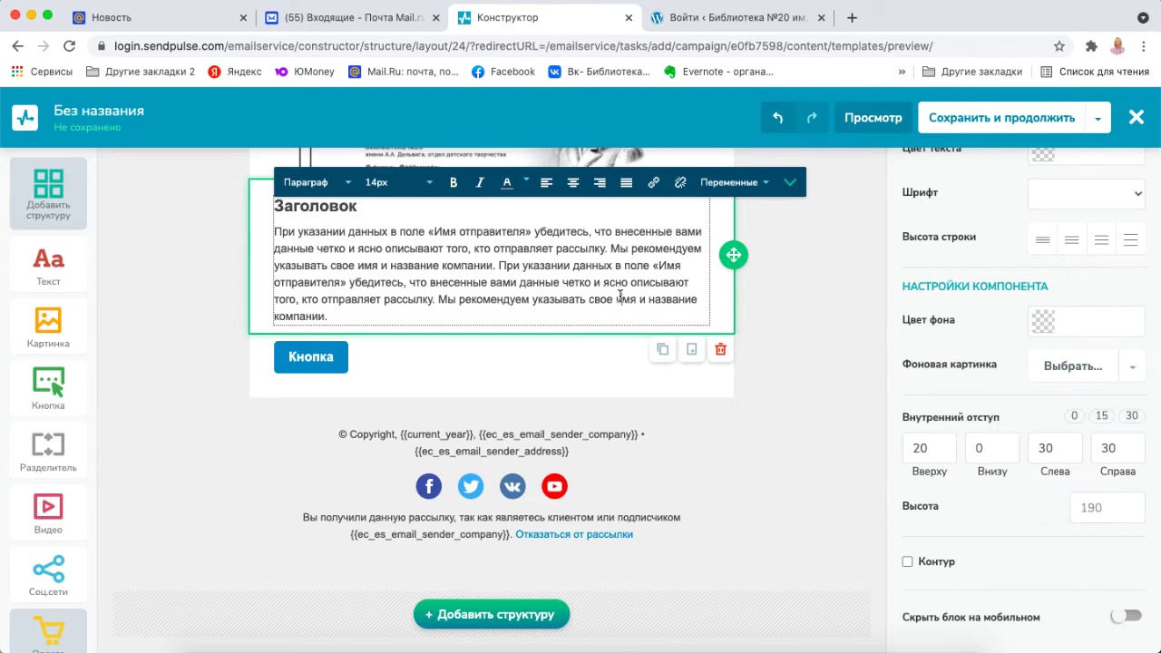
Replace the Заголовок heading with the review title from Pages, making the book name bold 16px.
scroll(620, 299, "up", 3)
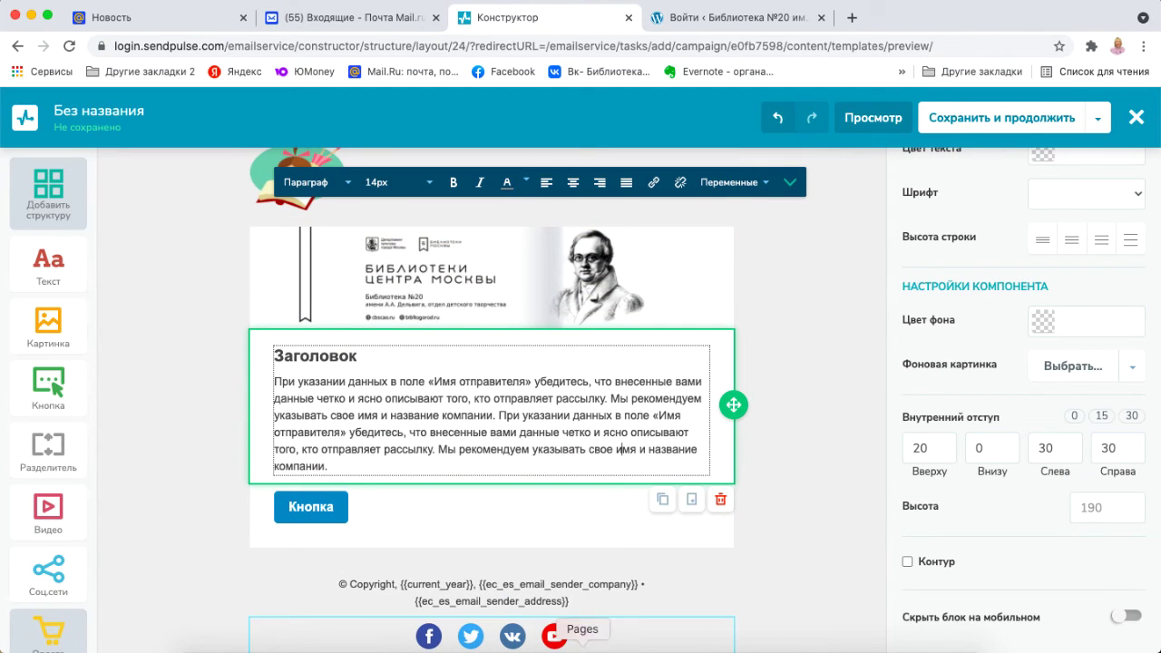
left_click(603, 640)
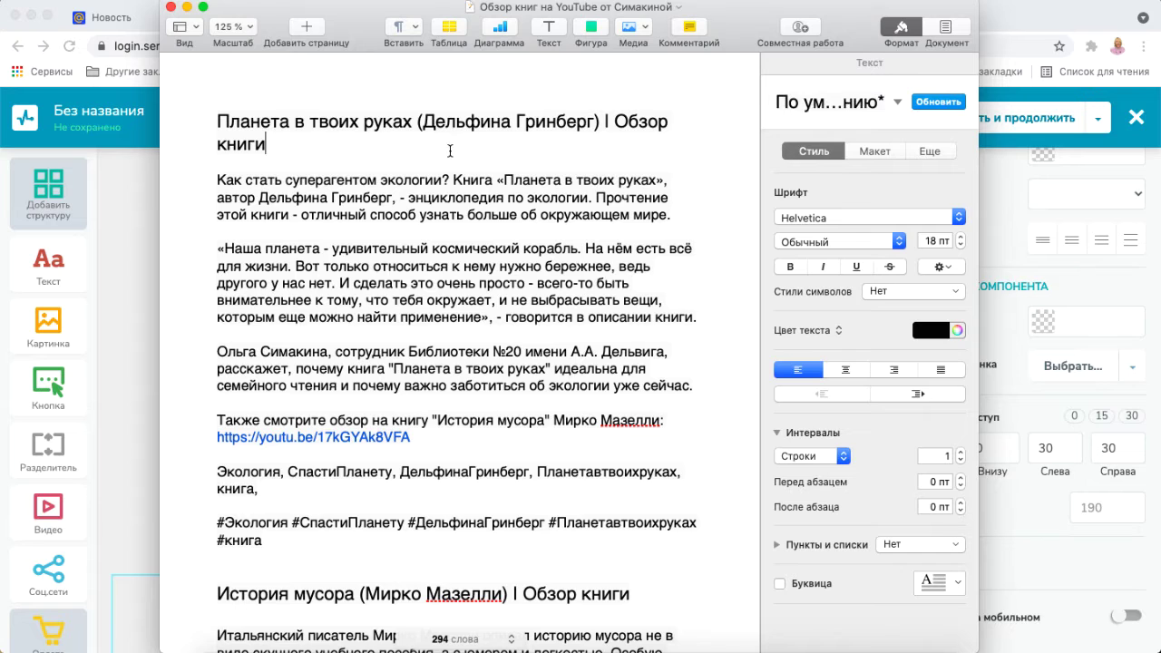
left_click_drag(266, 143, 217, 120)
key("super+c")
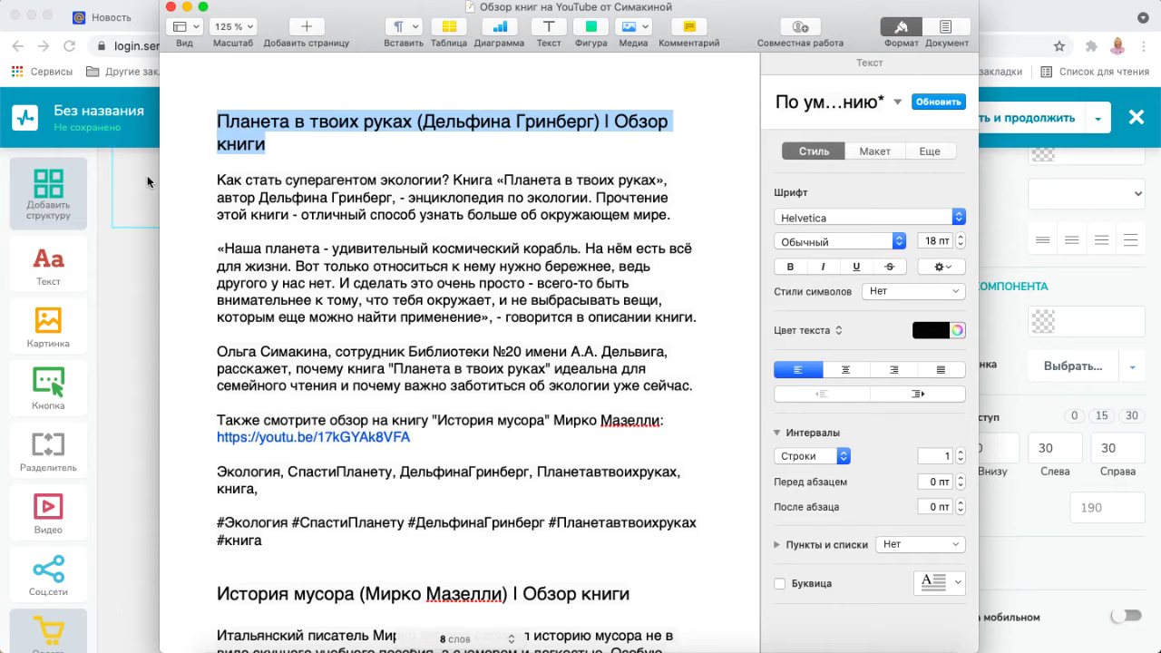
left_click(141, 248)
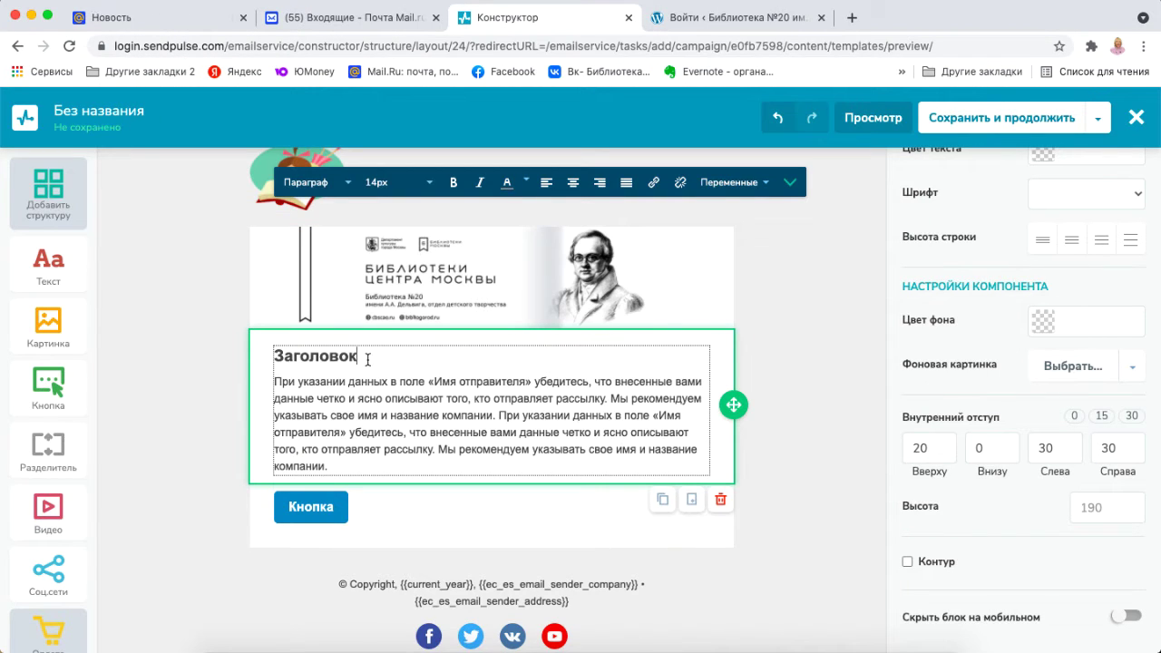
left_click_drag(370, 357, 275, 357)
key("super+v")
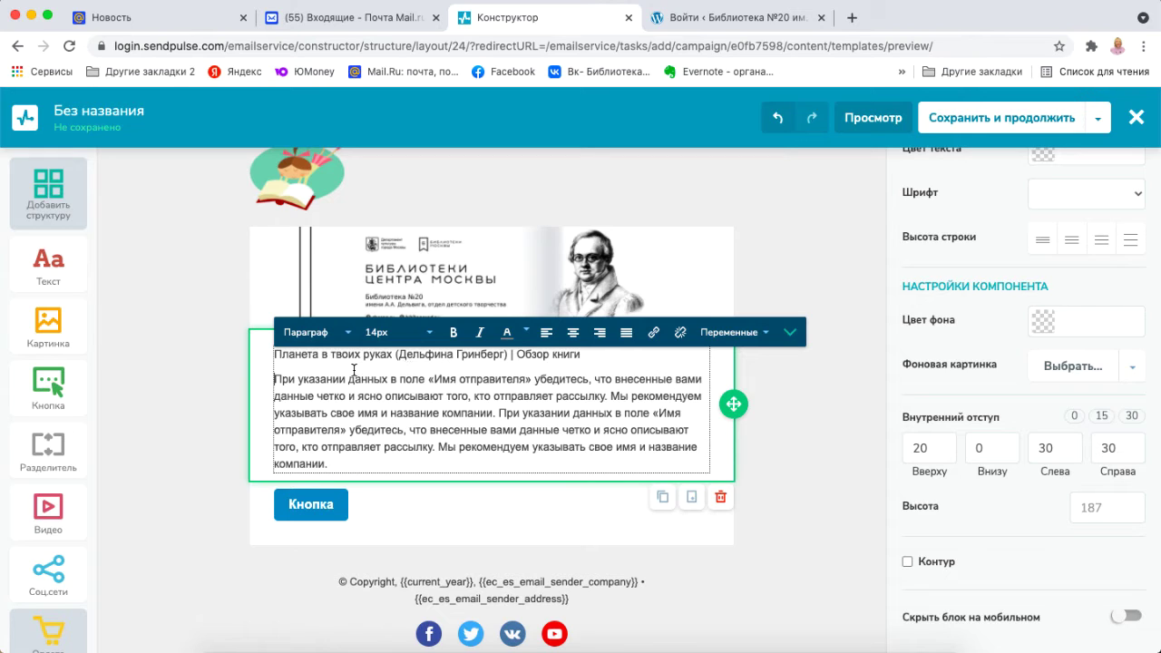
left_click_drag(275, 354, 507, 358)
left_click(445, 349)
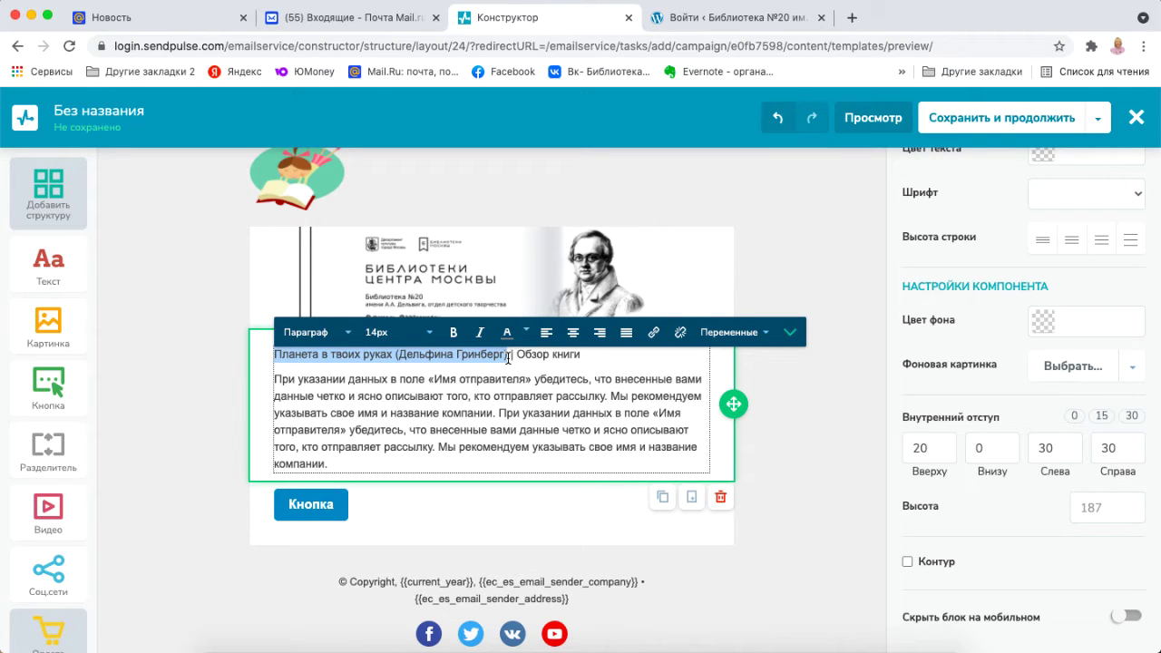
left_click(454, 333)
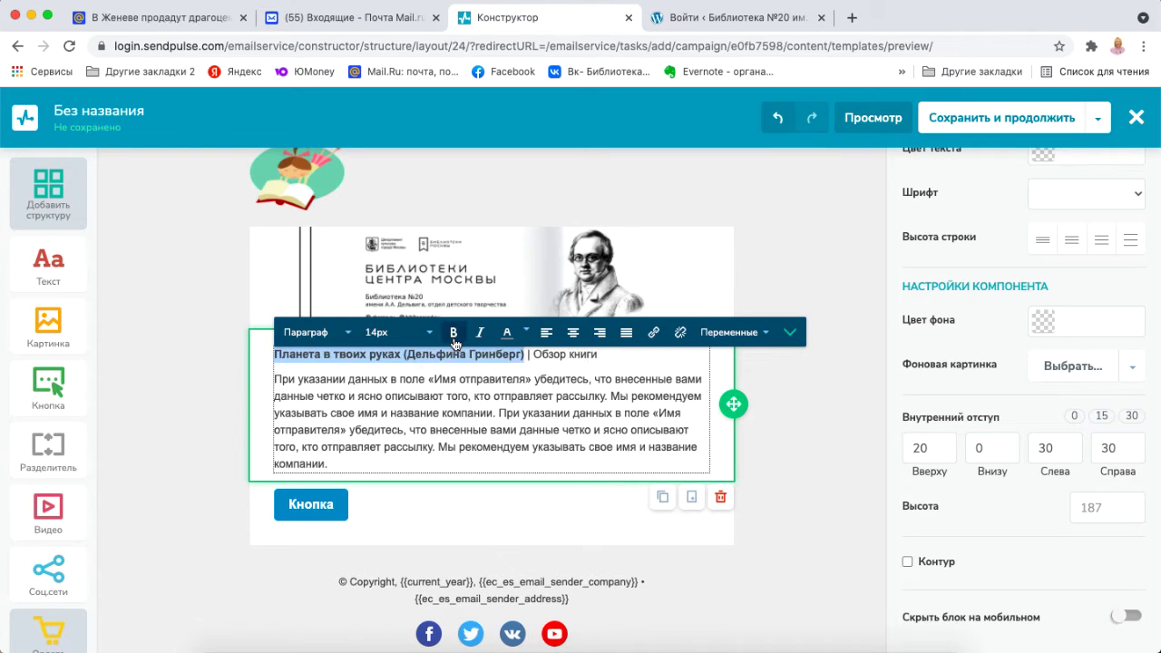
left_click(417, 332)
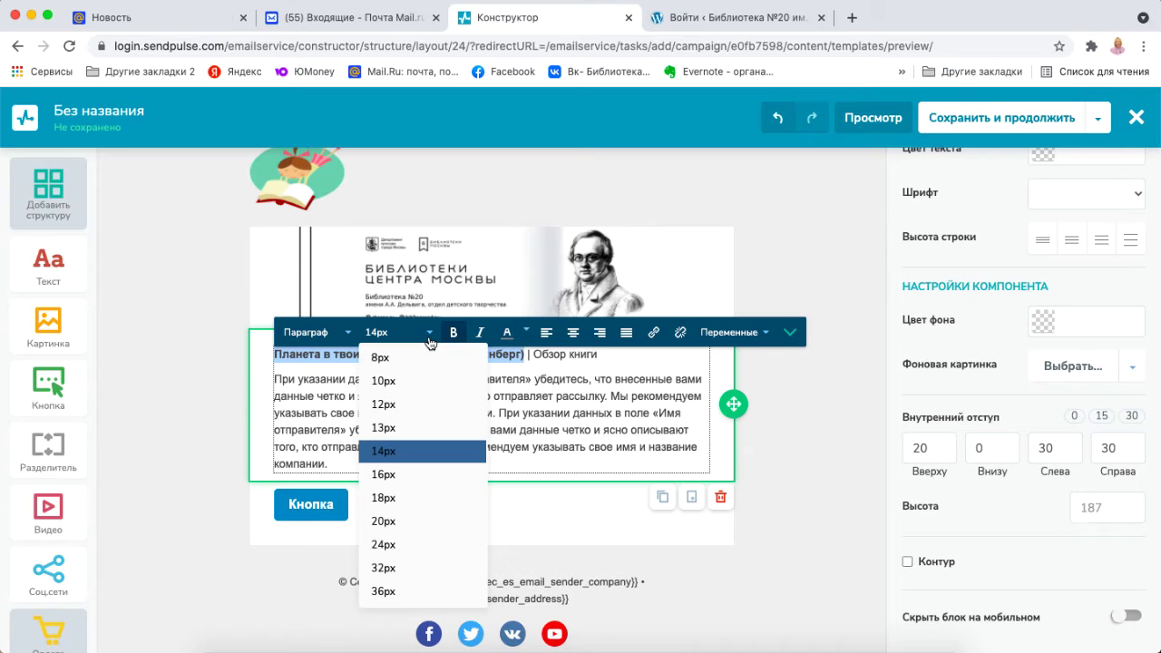
left_click(413, 472)
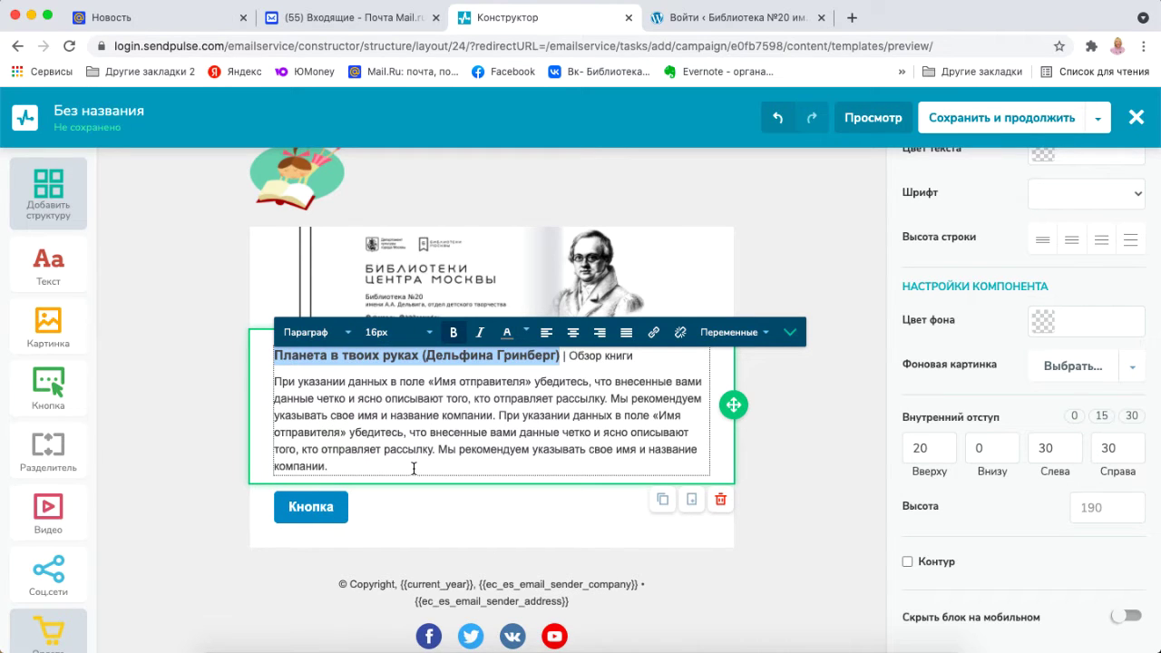
Select the placeholder body text and copy the review's opening paragraphs from Pages.
left_click(505, 399)
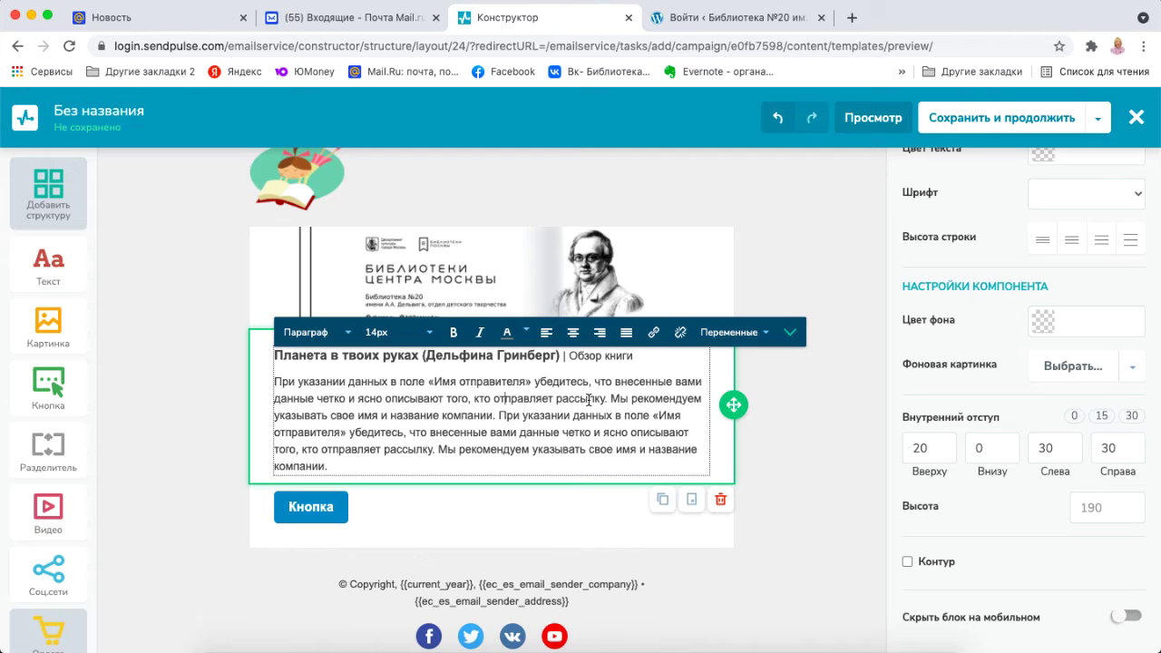
double_click(546, 415)
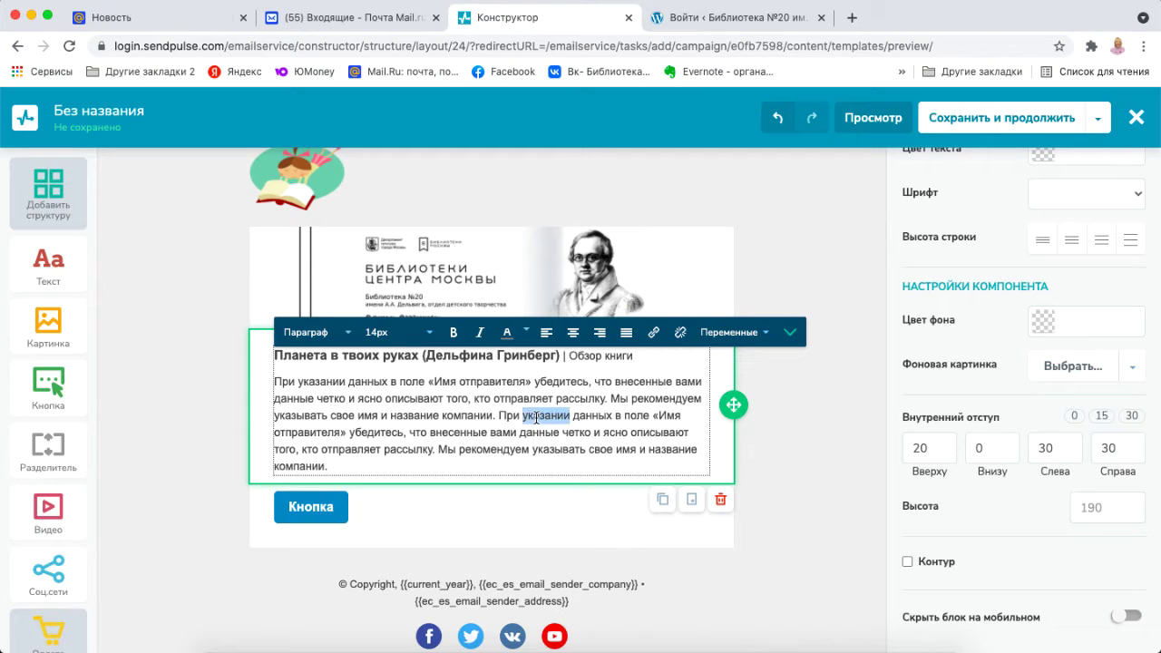
double_click(467, 416)
left_click_drag(277, 382, 328, 462)
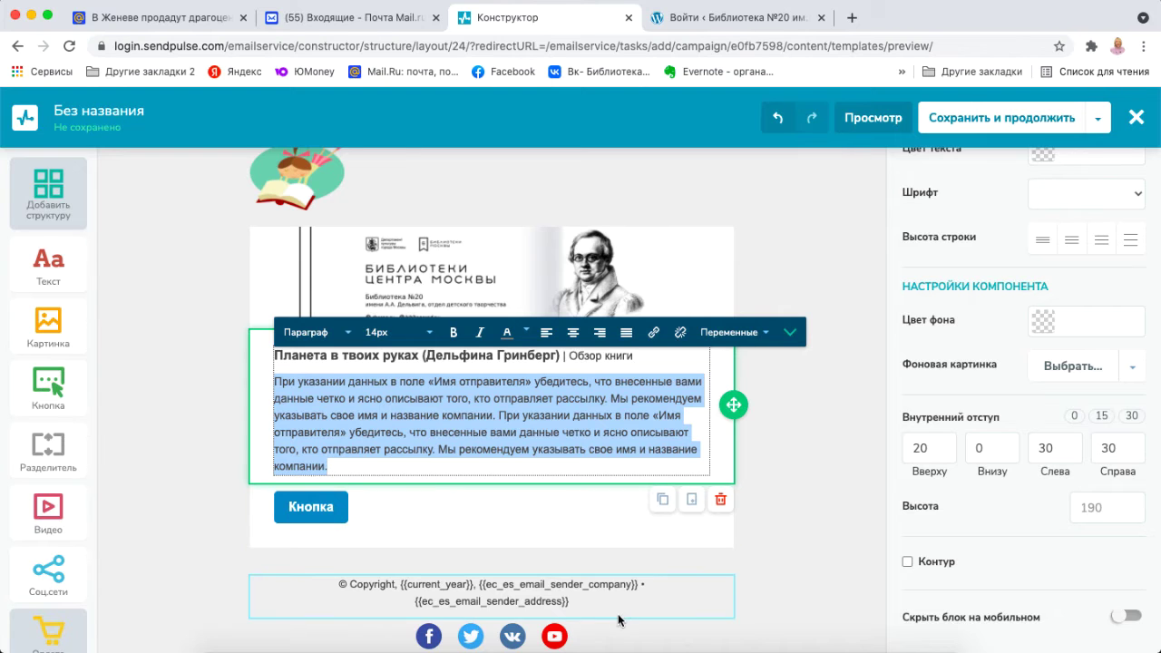
left_click(603, 646)
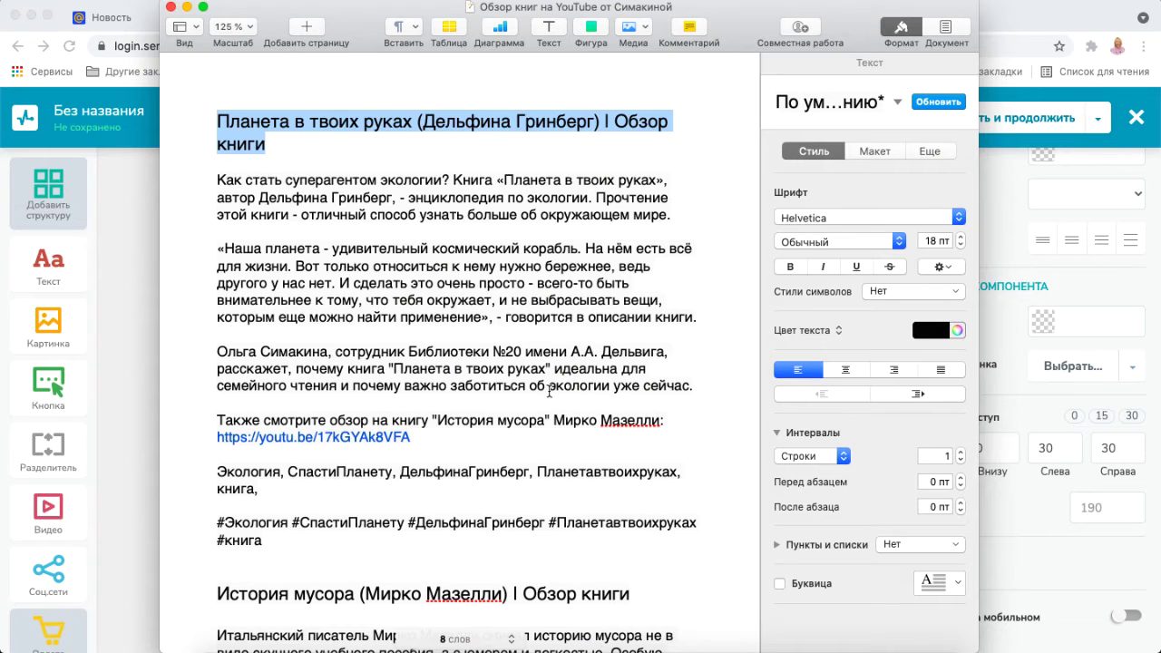
left_click_drag(217, 179, 663, 419)
key("super+c")
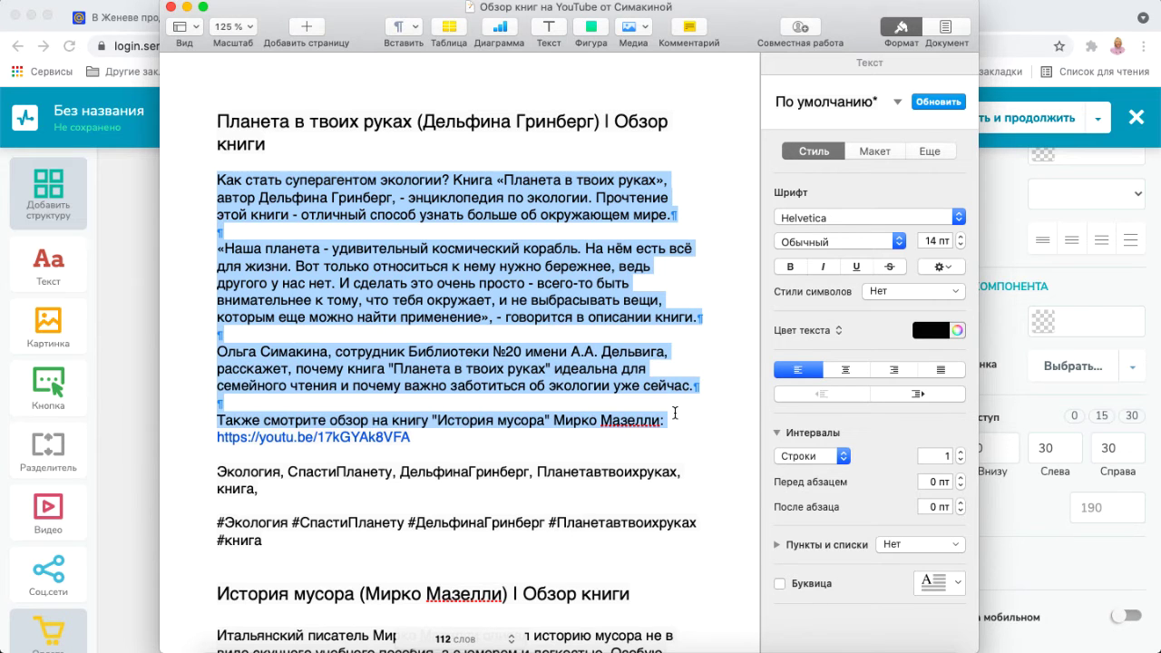
left_click(149, 418)
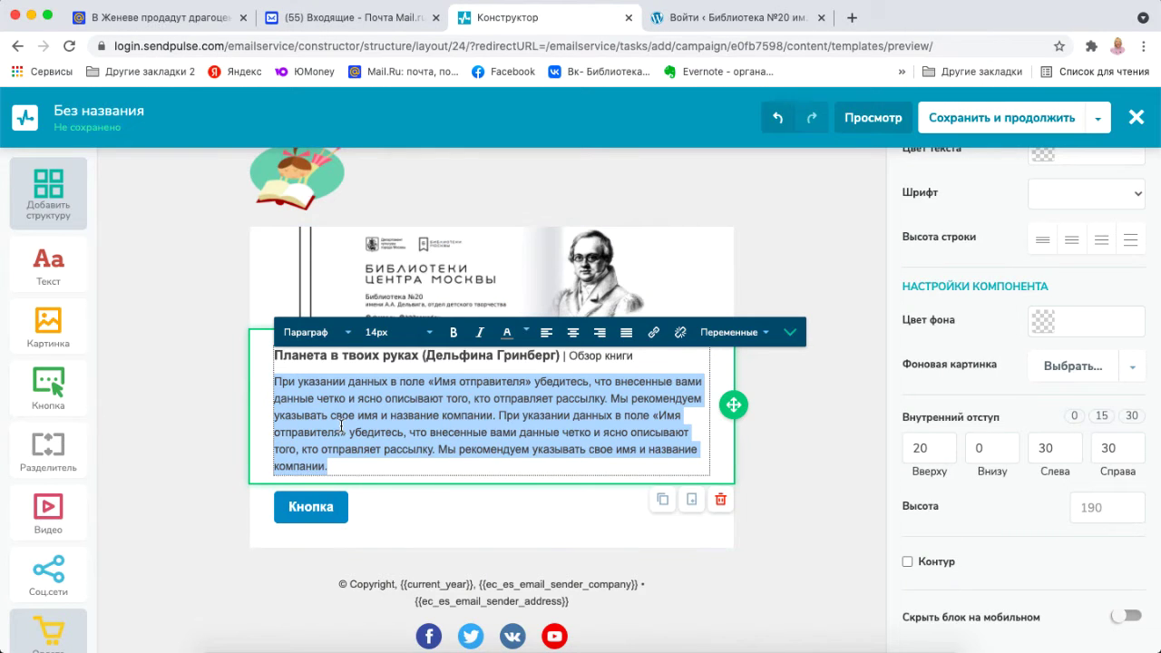
Paste the review text over the placeholder and remove the blank lines between its paragraphs.
key("super+v")
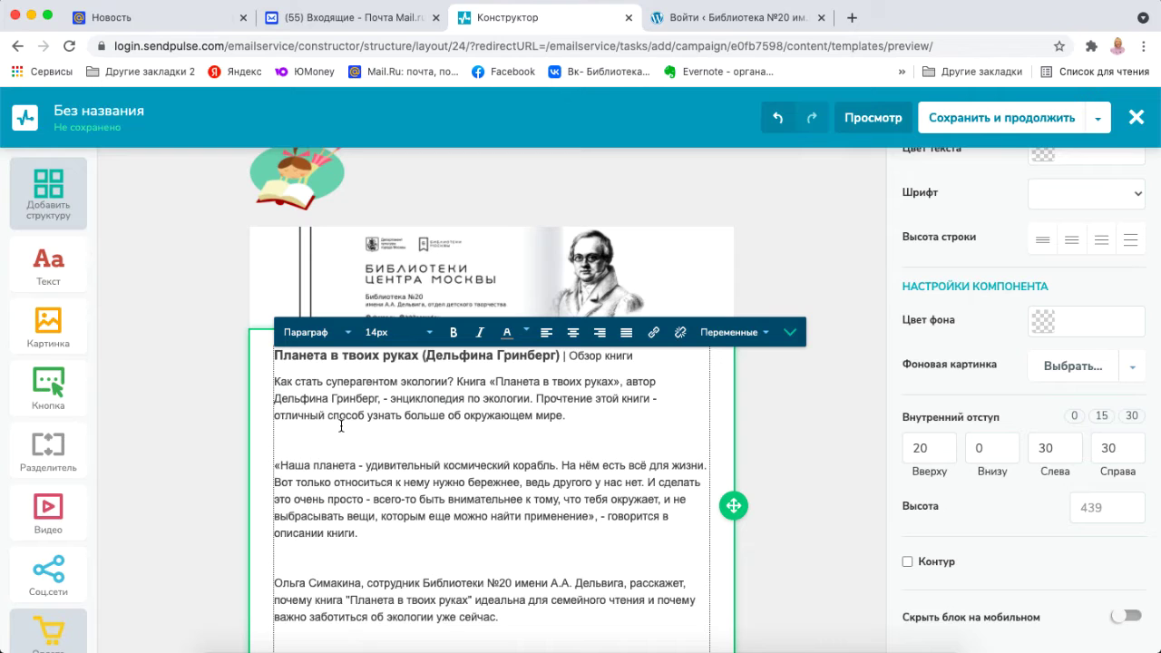
left_click(337, 439)
key("BackSpace")
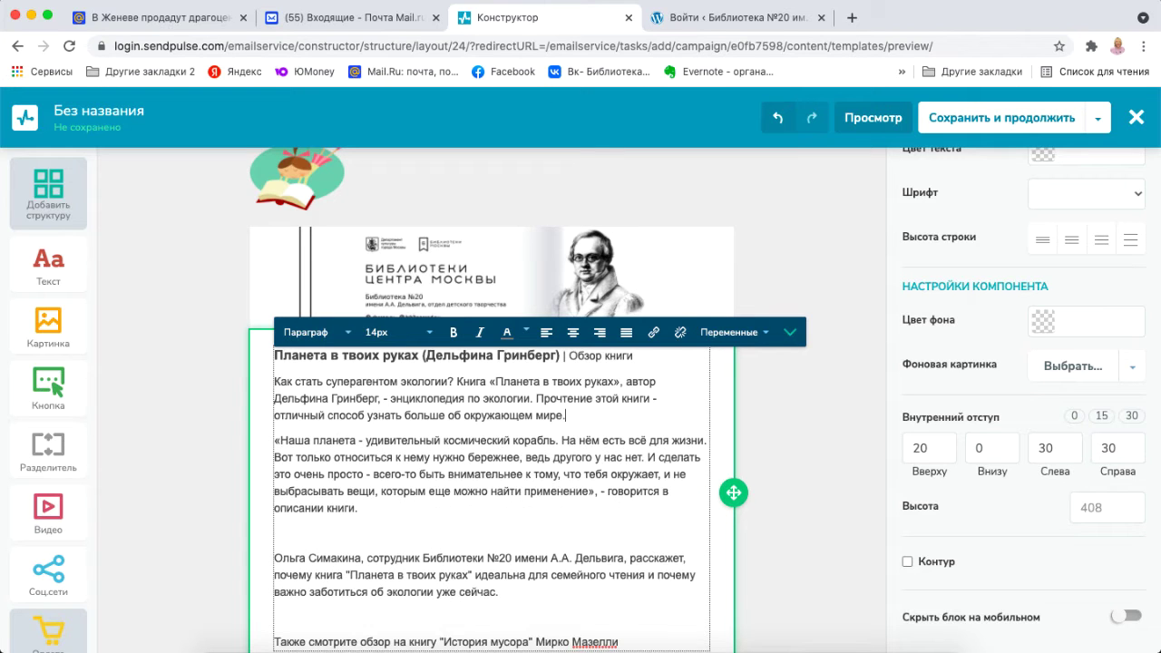
left_click(303, 537)
key("BackSpace")
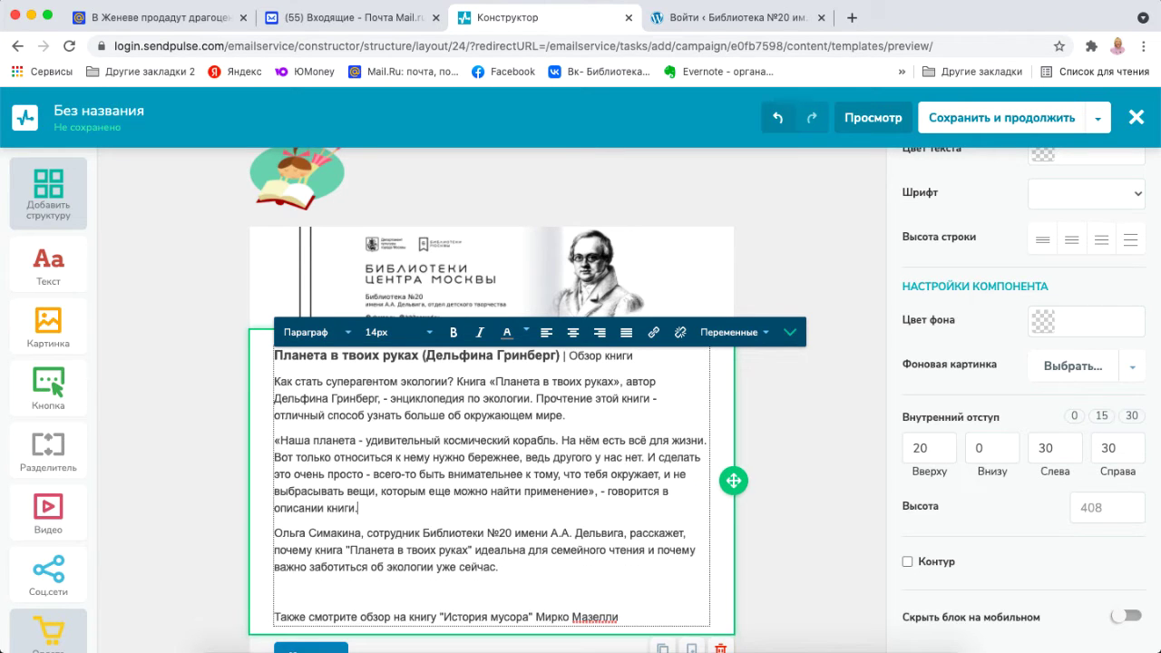
left_click(281, 591)
key("BackSpace")
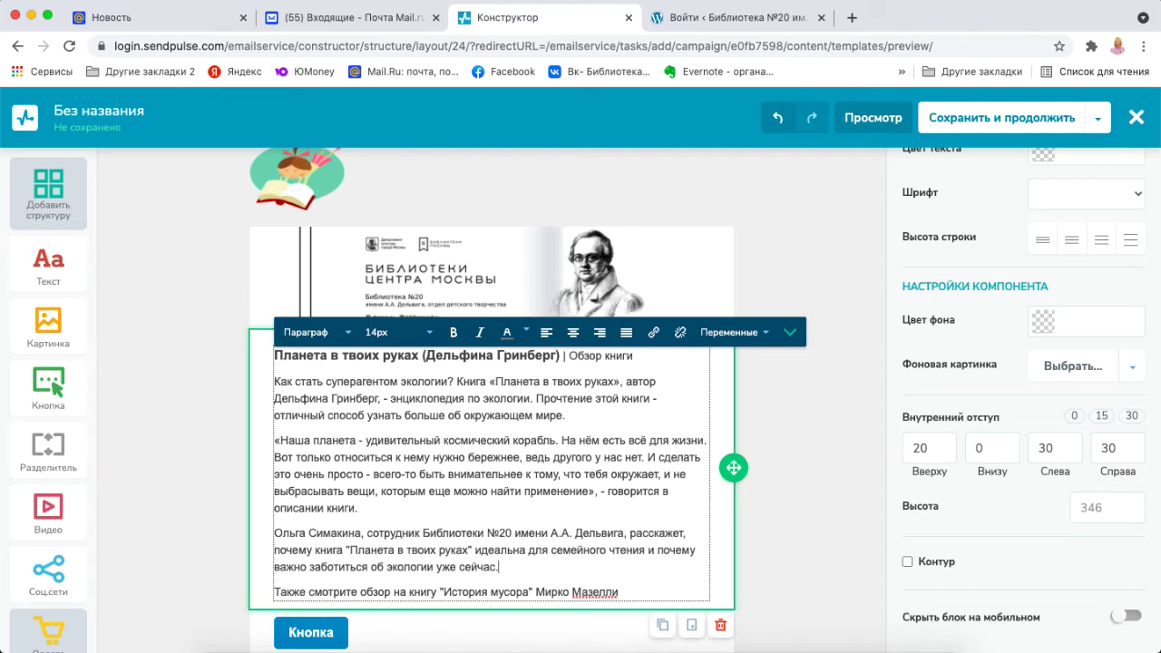
Correct the word 'Также' and end the last line with '...', starting a new line.
left_click(293, 591)
key("BackSpace")
type("м")
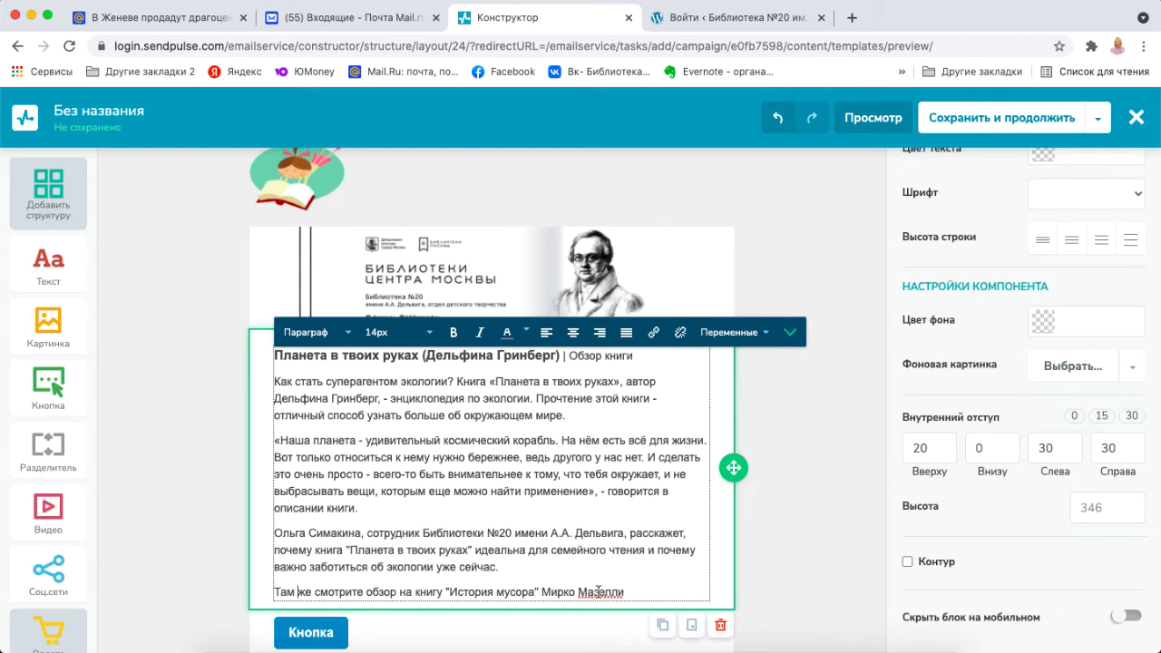
left_click(629, 591)
type("....")
key("Return")
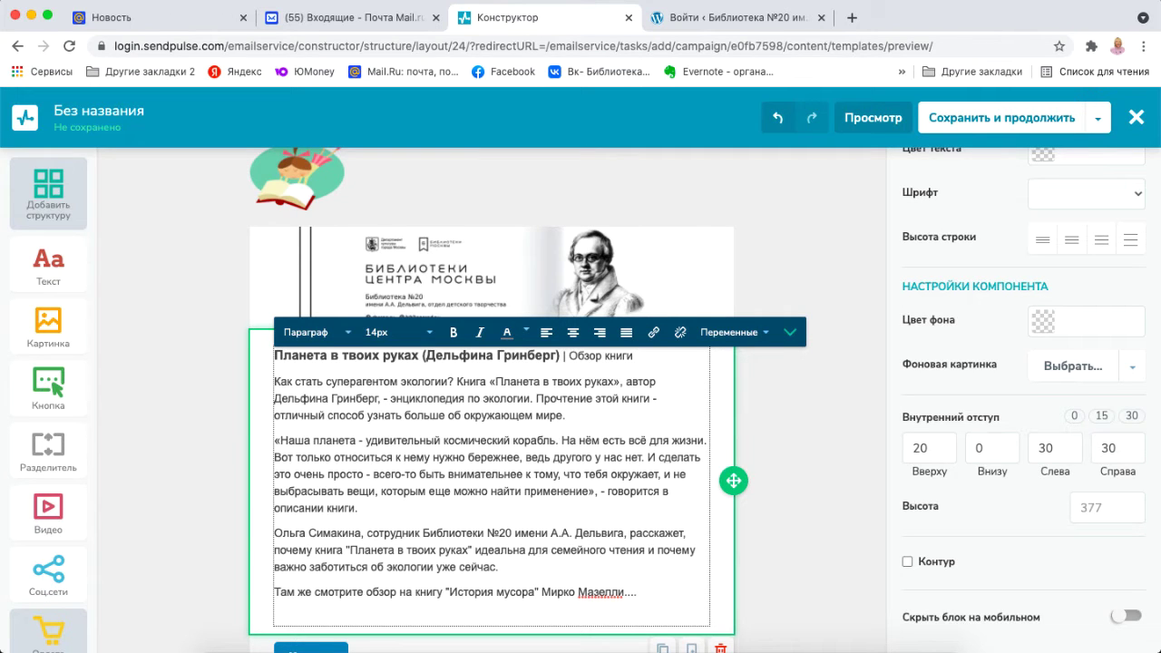
Paste a test review line into the new paragraph, then select and delete it.
type("Также смотрите обзор на книгу \"История мусора\" Мирко Мазелли")
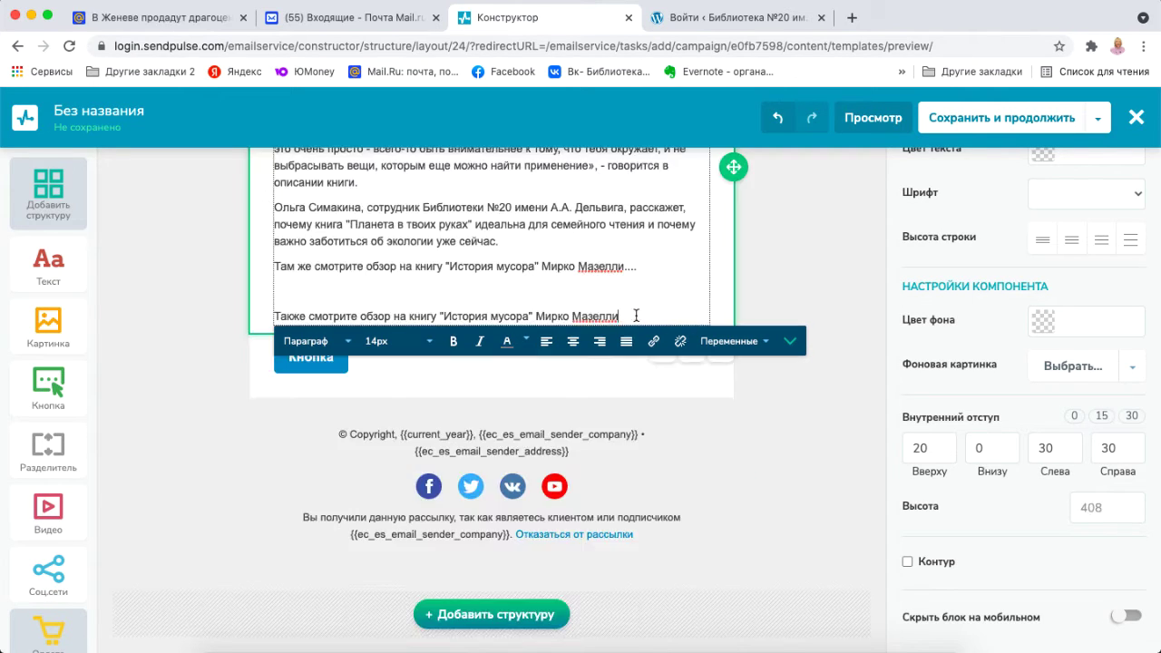
key("alt+shift+Left")
key("alt+shift+Left")
key("alt+shift+Left")
key("alt+shift+Left")
key("alt+shift+Left")
key("alt+shift+Left")
key("Right")
key("super+shift+Left")
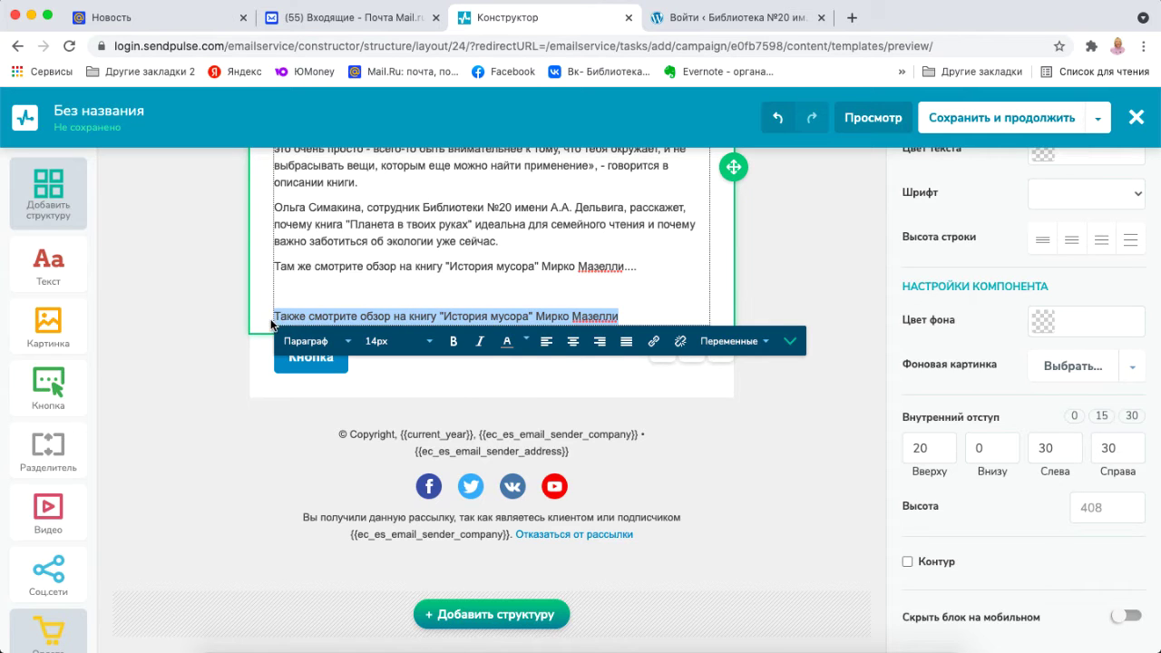
key("BackSpace")
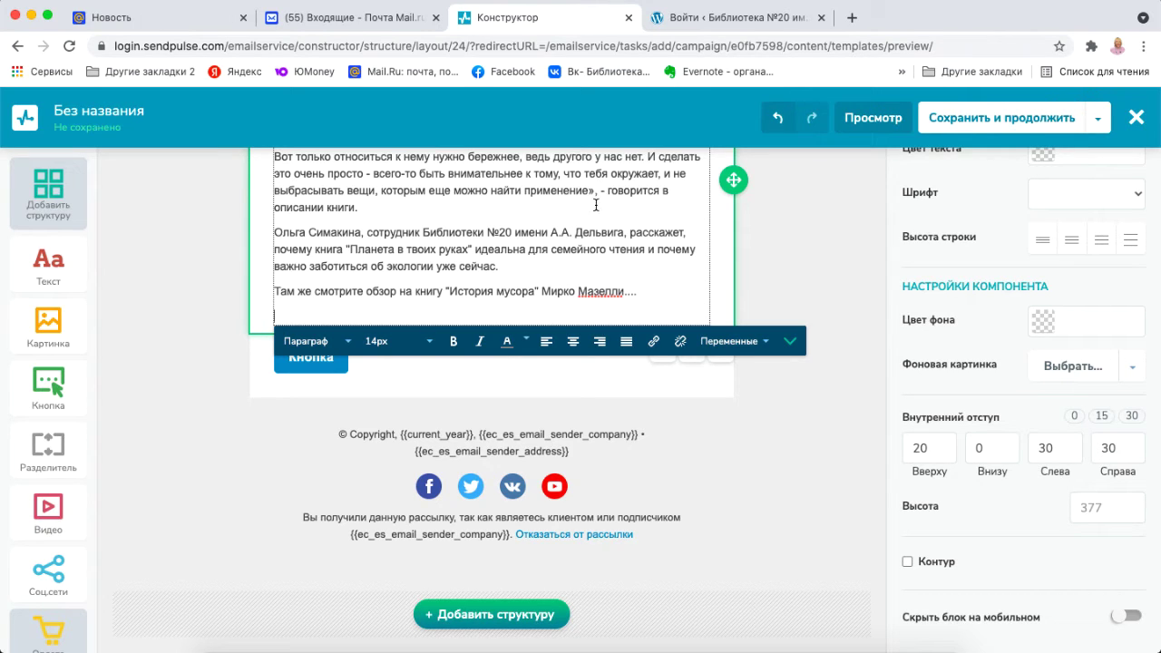
left_click(734, 17)
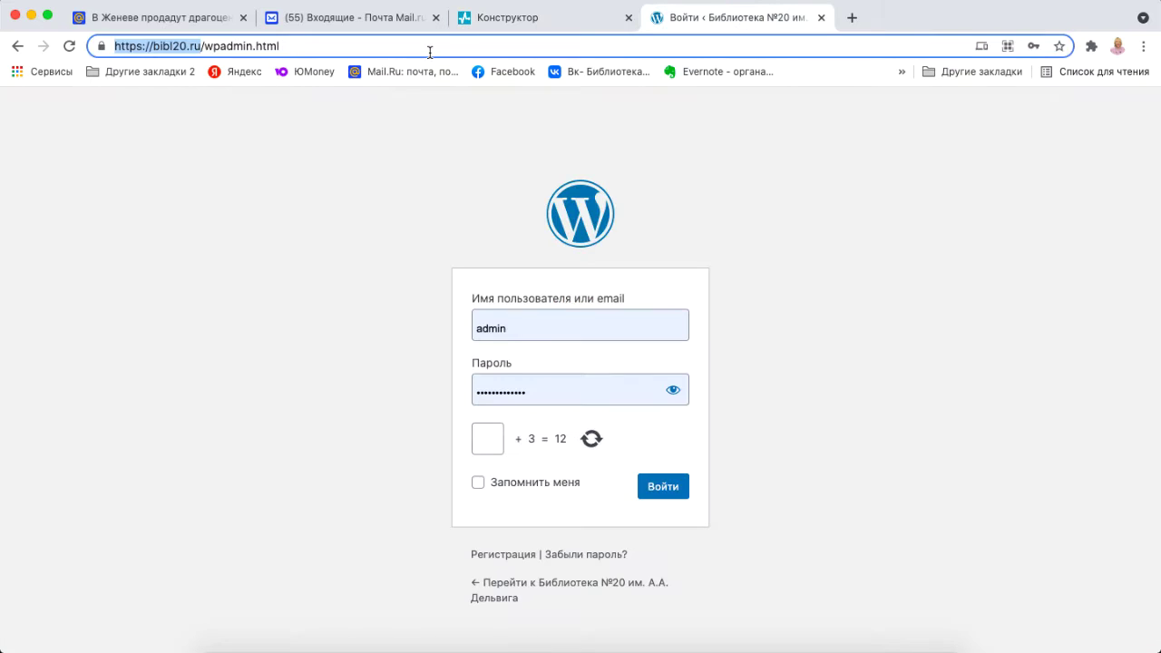
left_click(534, 18)
type("ход")
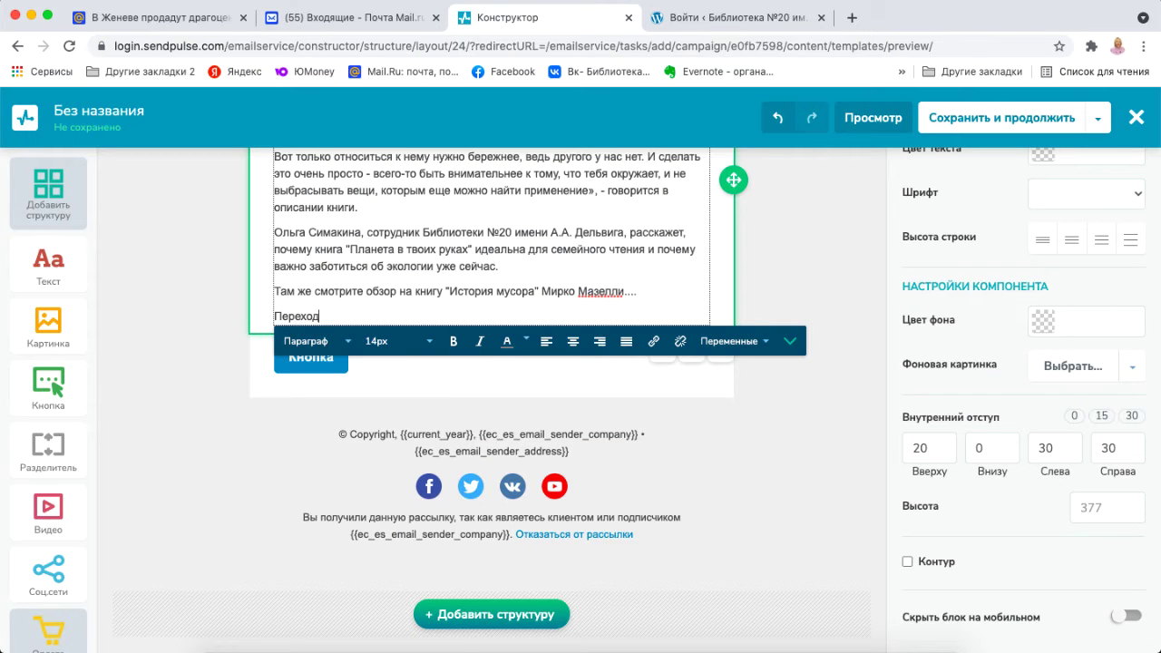
type("ите на наш с")
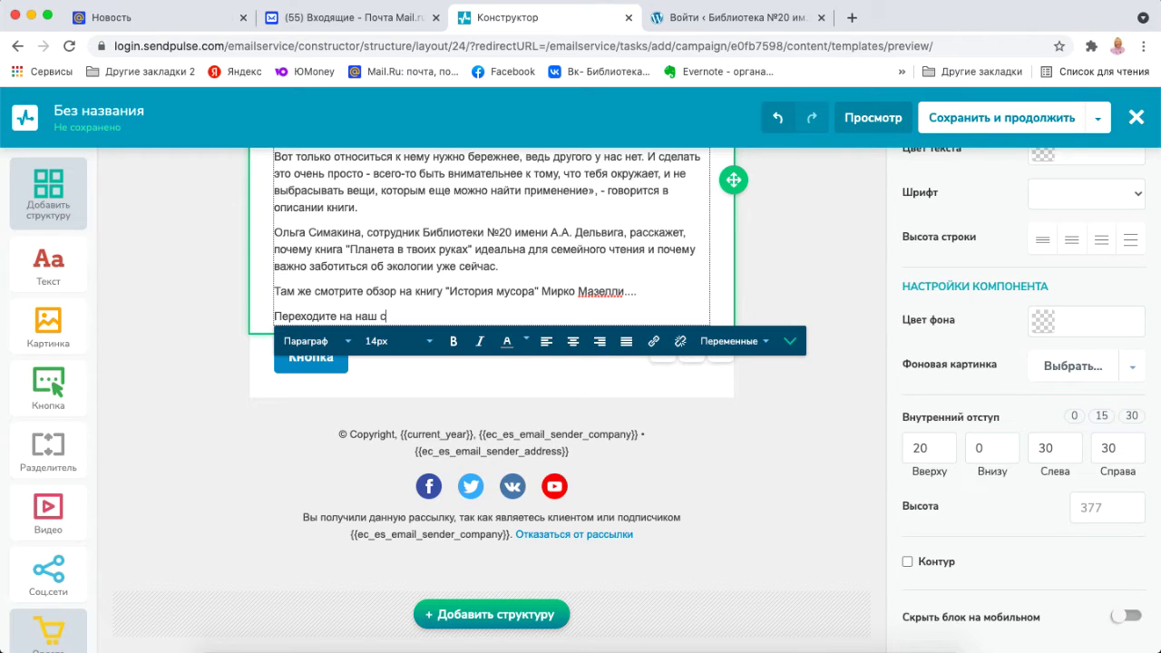
type("айт по ссы")
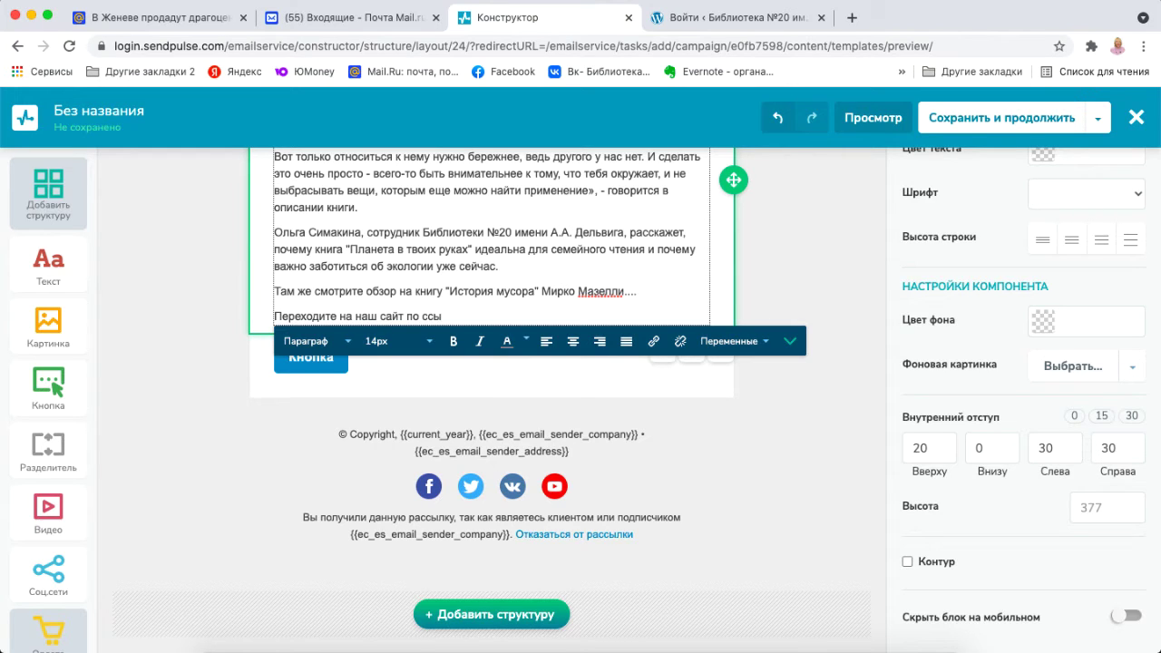
type("лке -")
type("https://bibl20.ru")
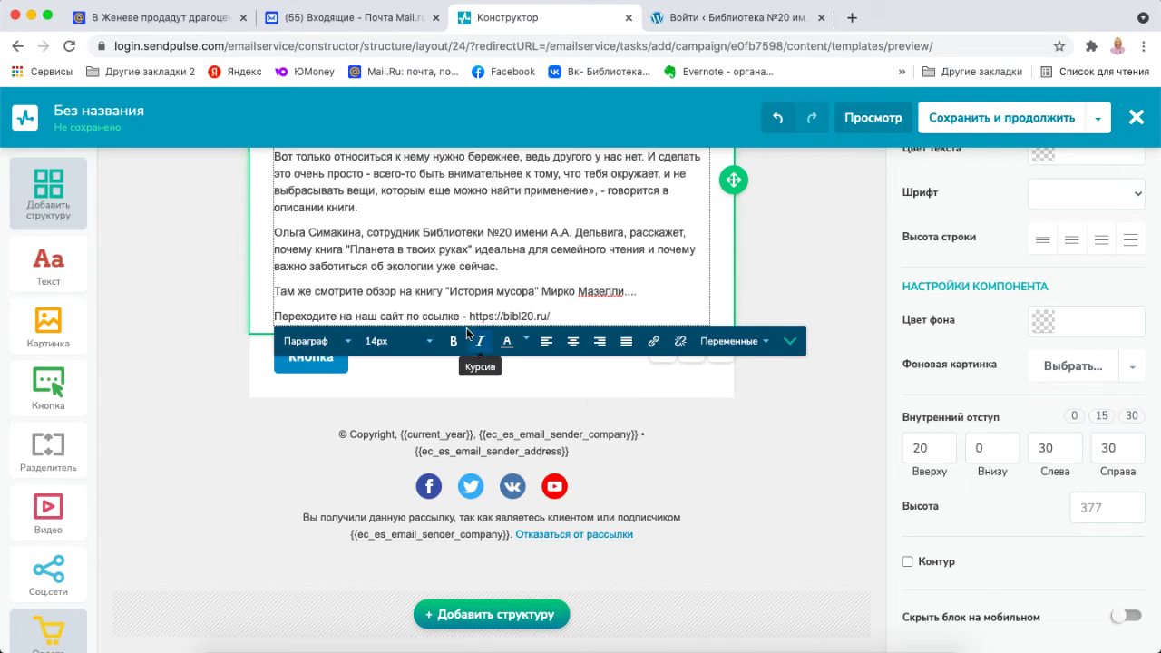
left_click_drag(469, 316, 550, 312)
key("super+c")
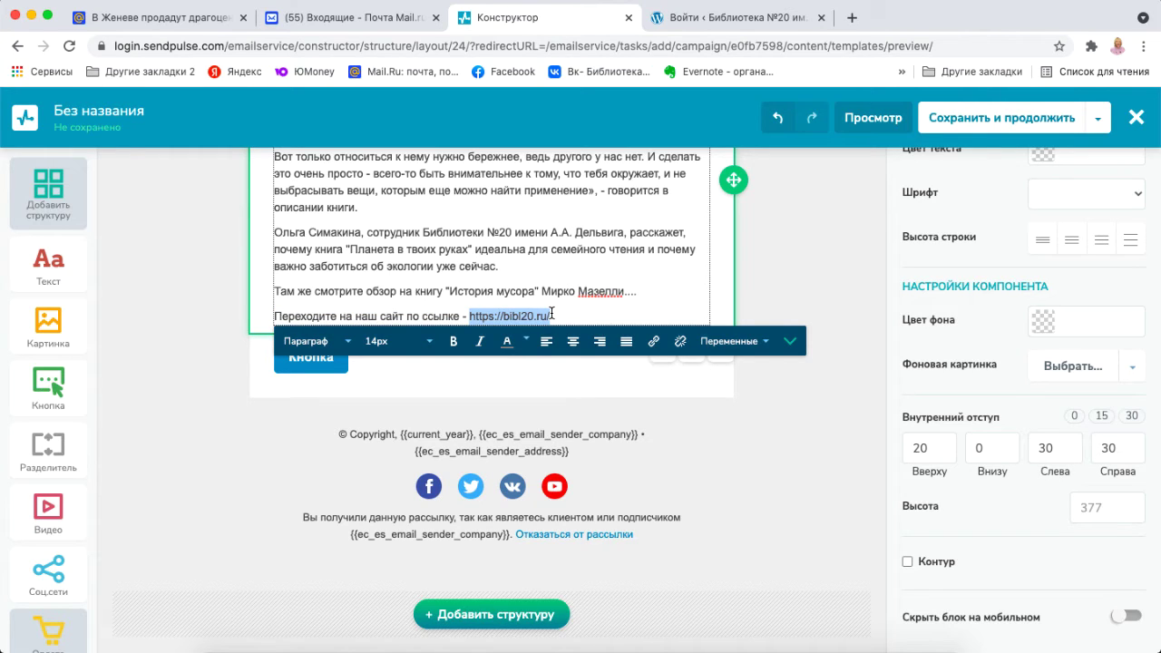
left_click(661, 343)
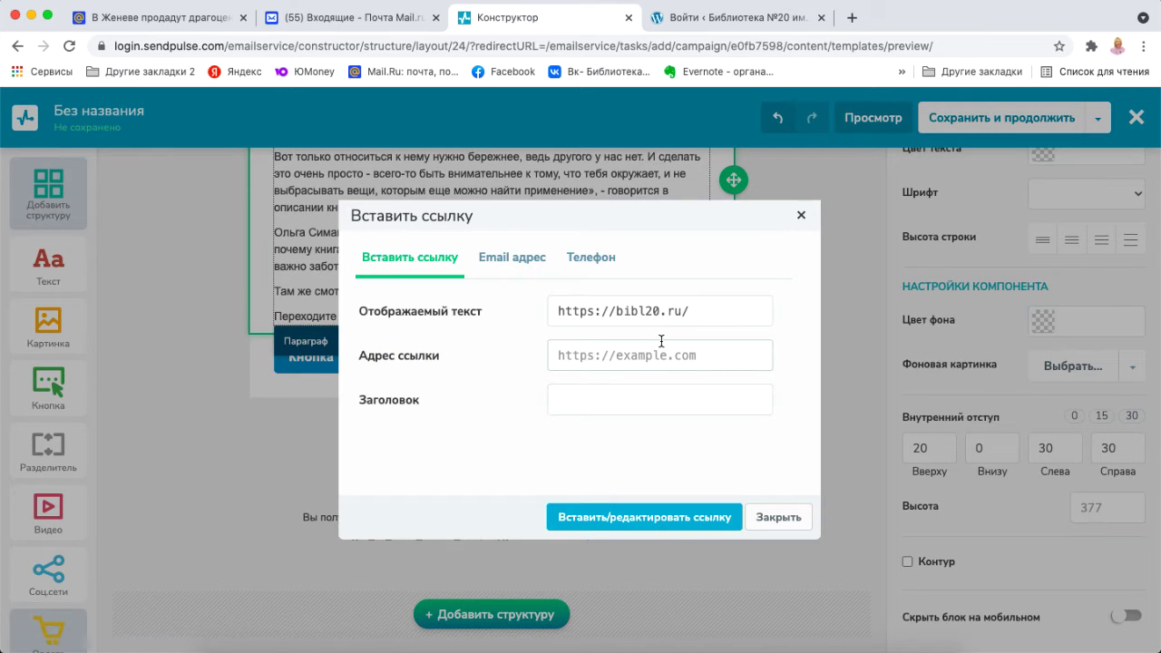
left_click(610, 358)
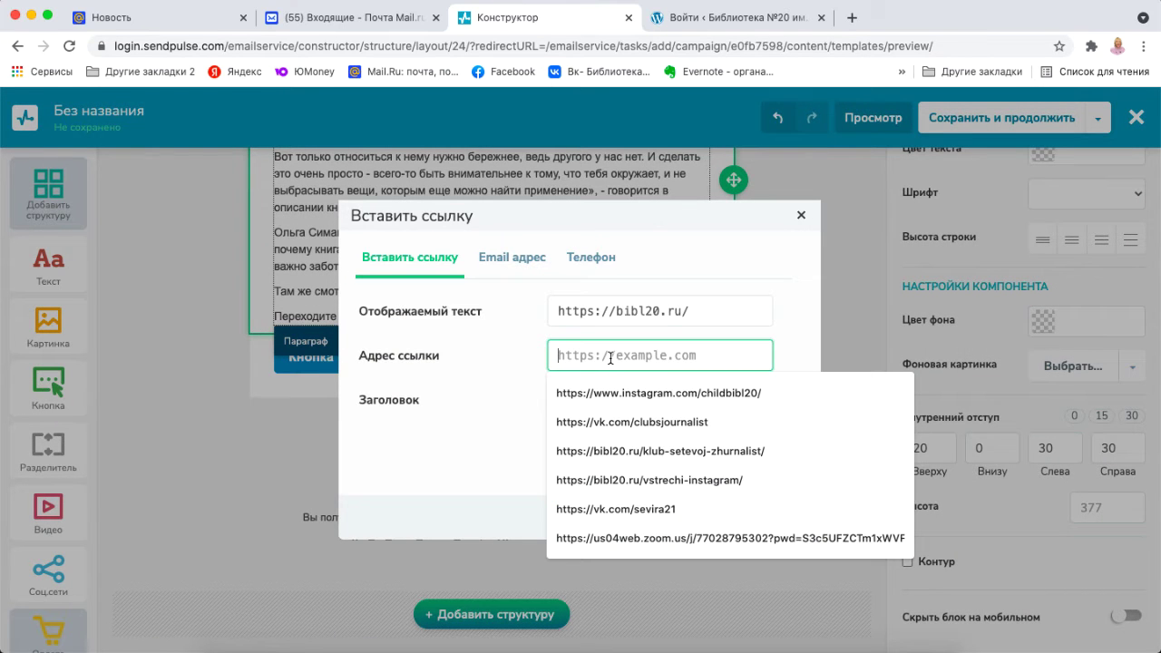
key("super+v")
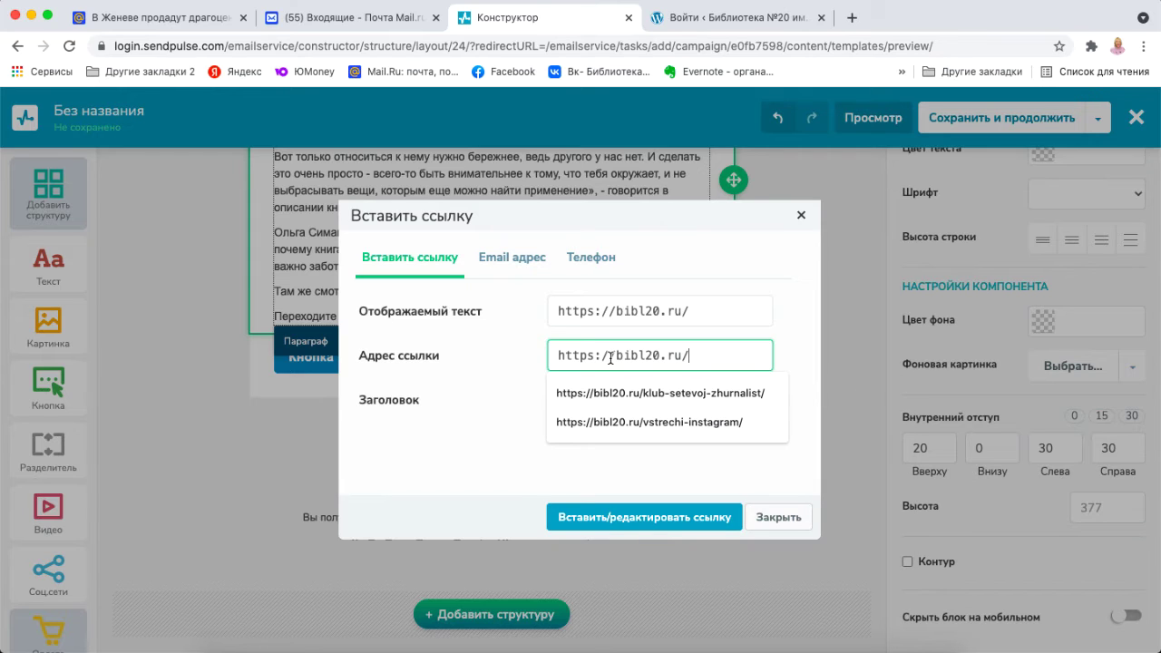
left_click(695, 311)
left_click_drag(695, 311, 552, 313)
key("super+c")
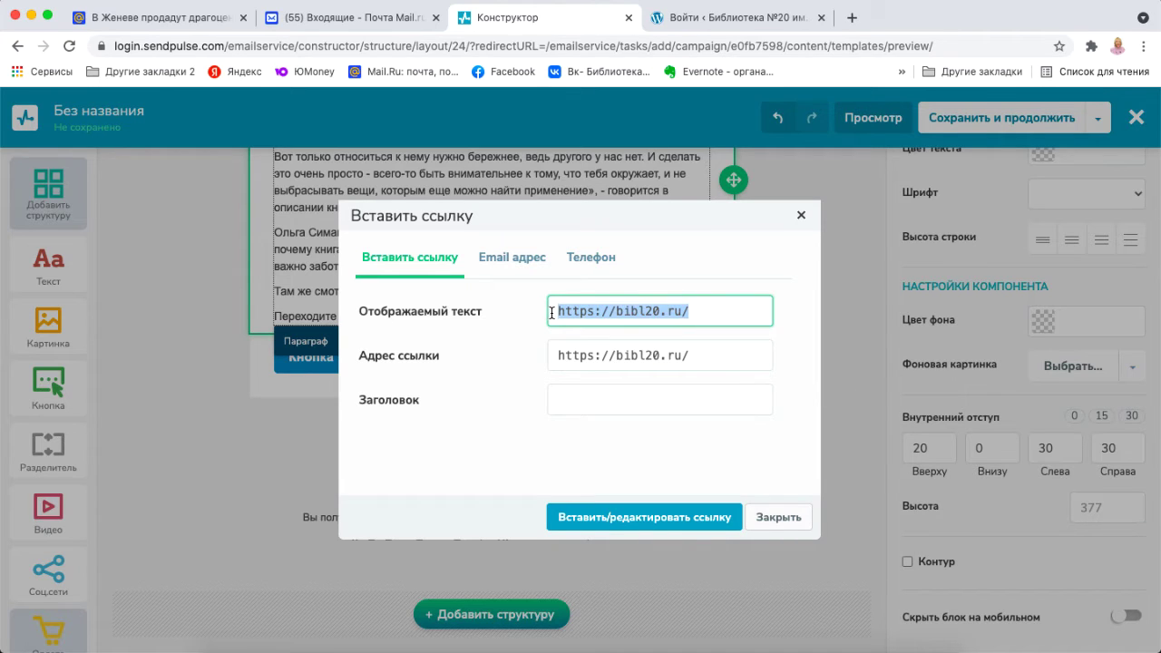
type("Би")
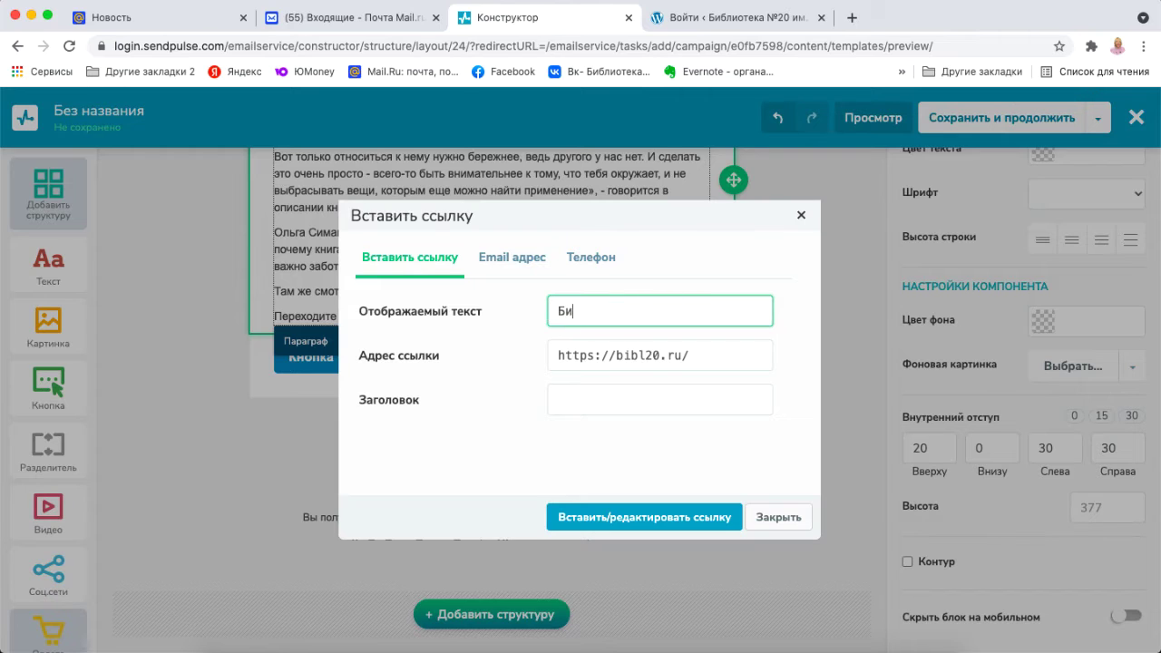
type("блиотека им. А.А. Дельвига")
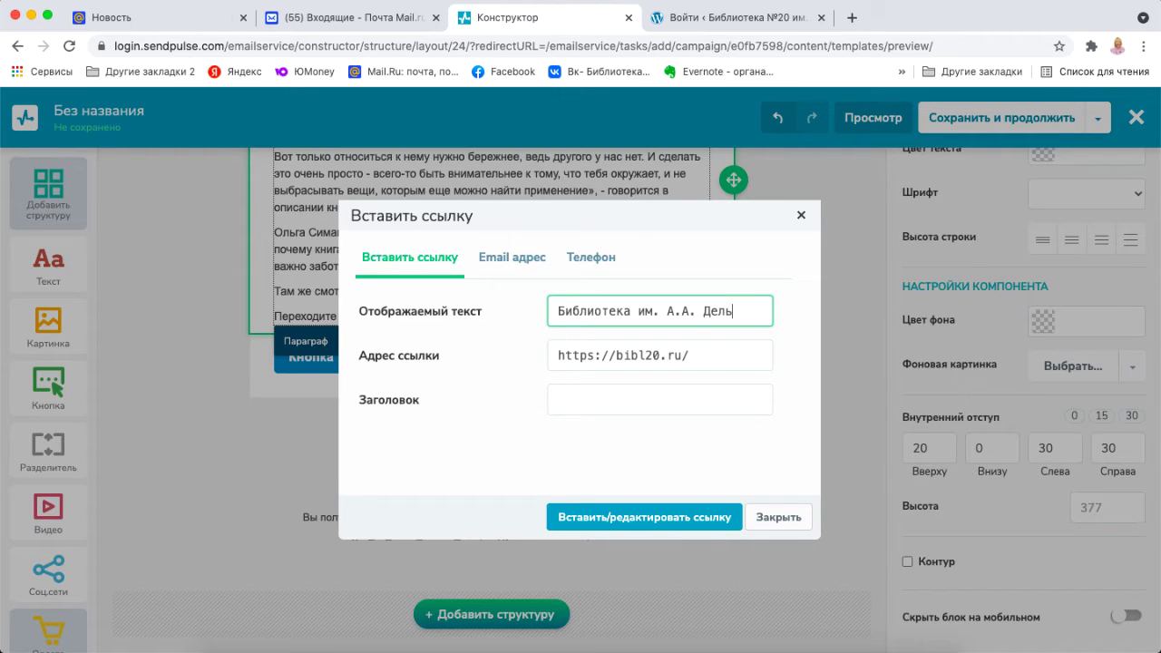
left_click(561, 404)
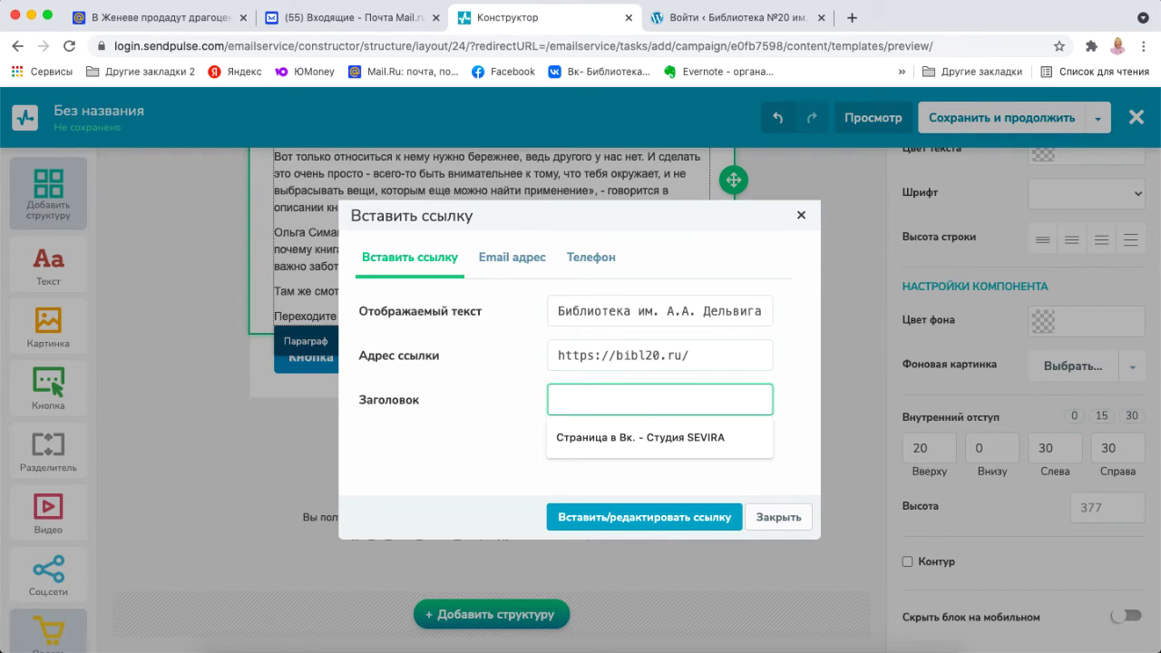
type("0")
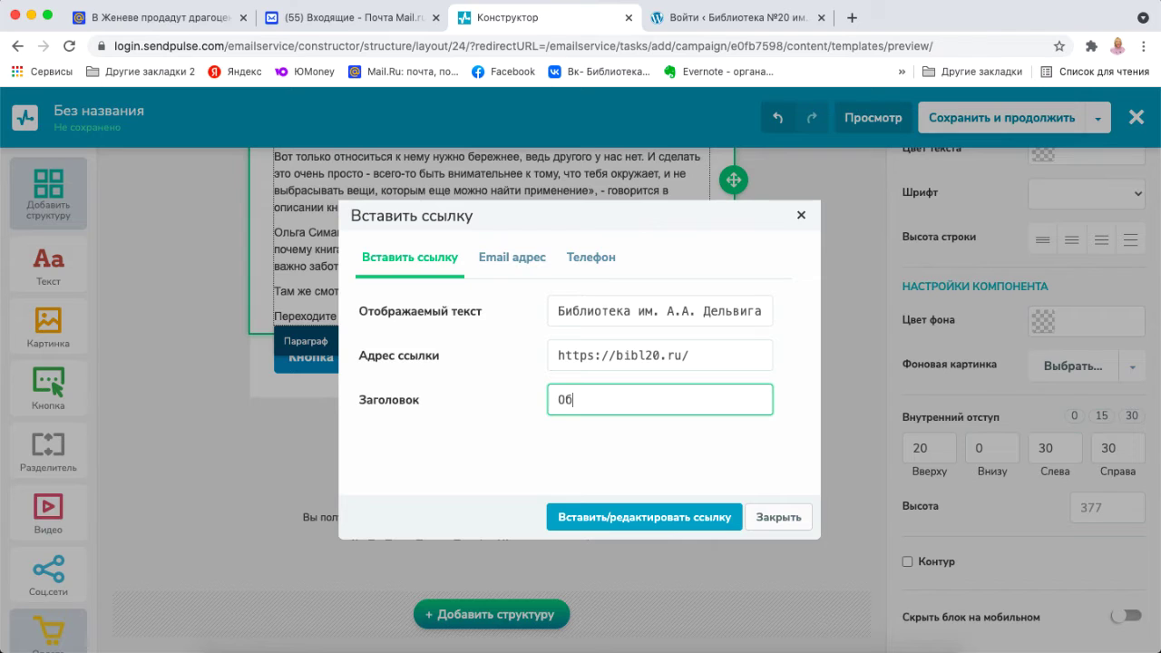
type("бзор книг")
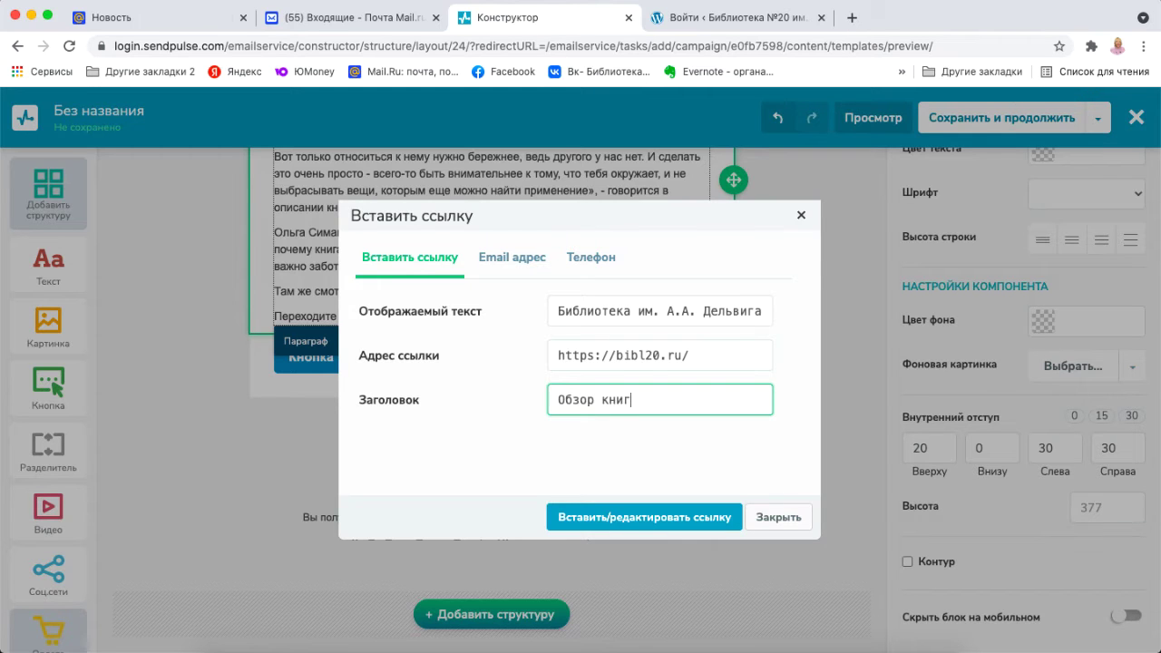
left_click(642, 517)
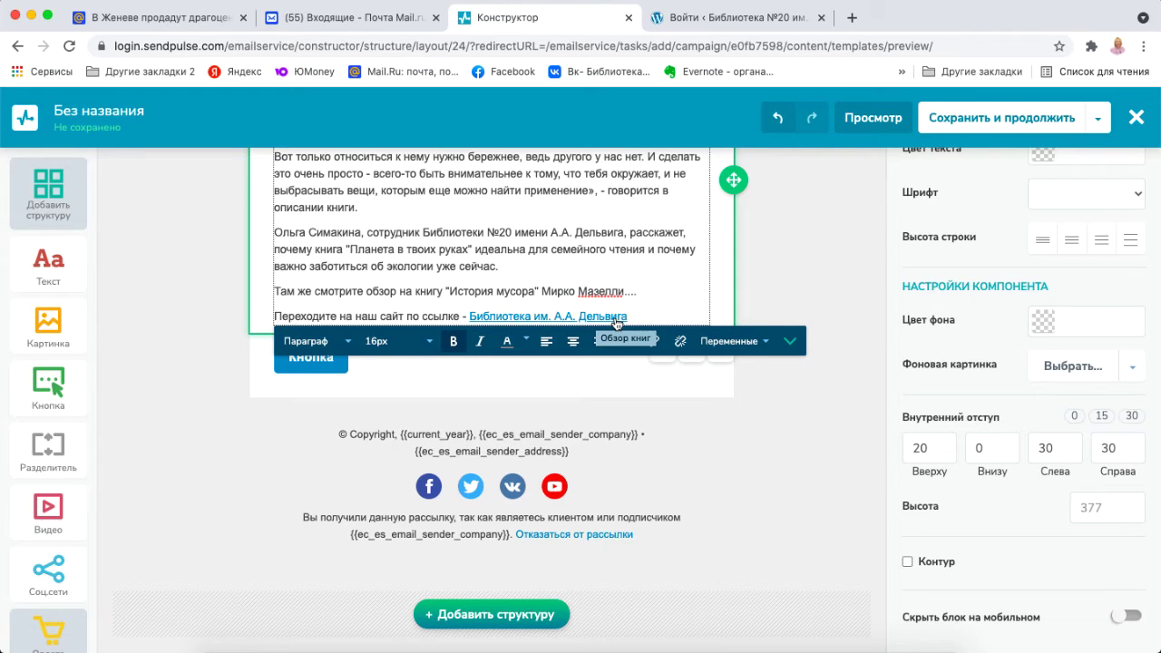
Add an empty line after the new link.
left_click(664, 295)
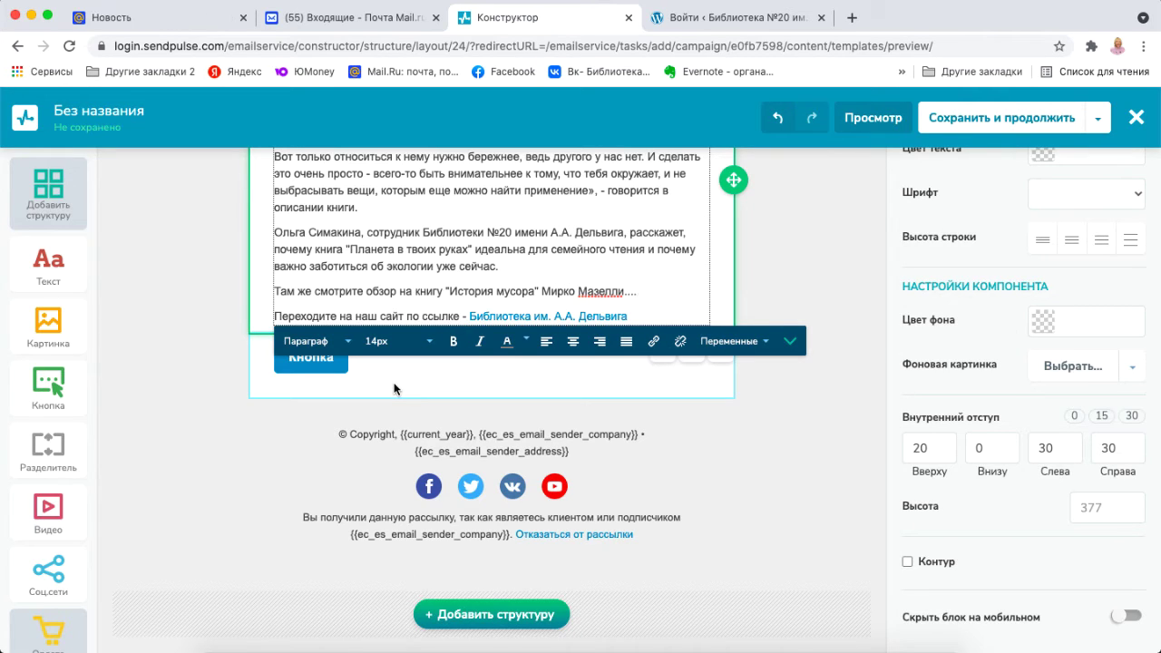
left_click(667, 312)
key("Return")
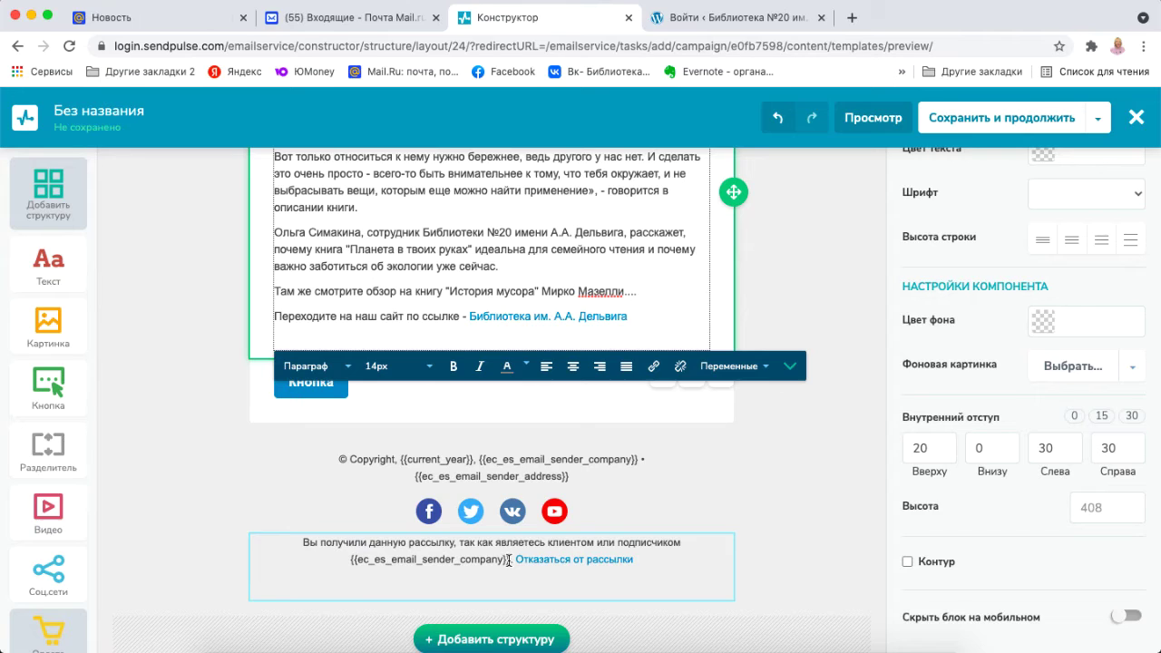
Paste 'Библиотека им. А.А. Дельвига' over the unsubscribe footer's company placeholder, then visit the WordPress tab.
left_click(508, 559)
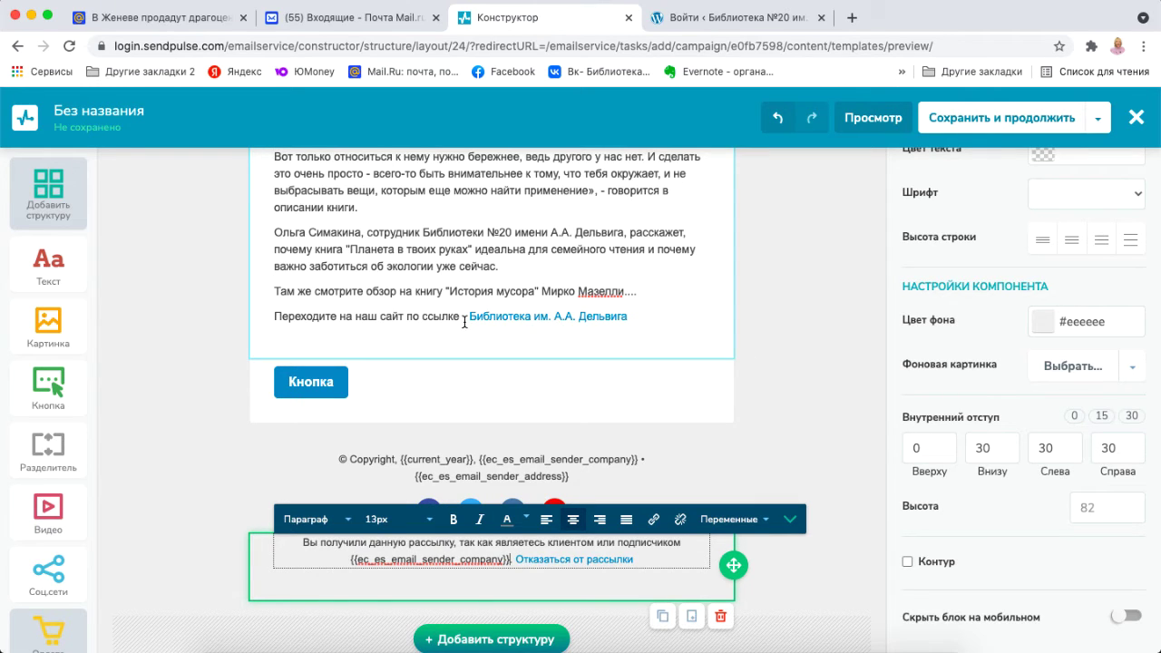
type("Библиотека им. А.А. Дельвига")
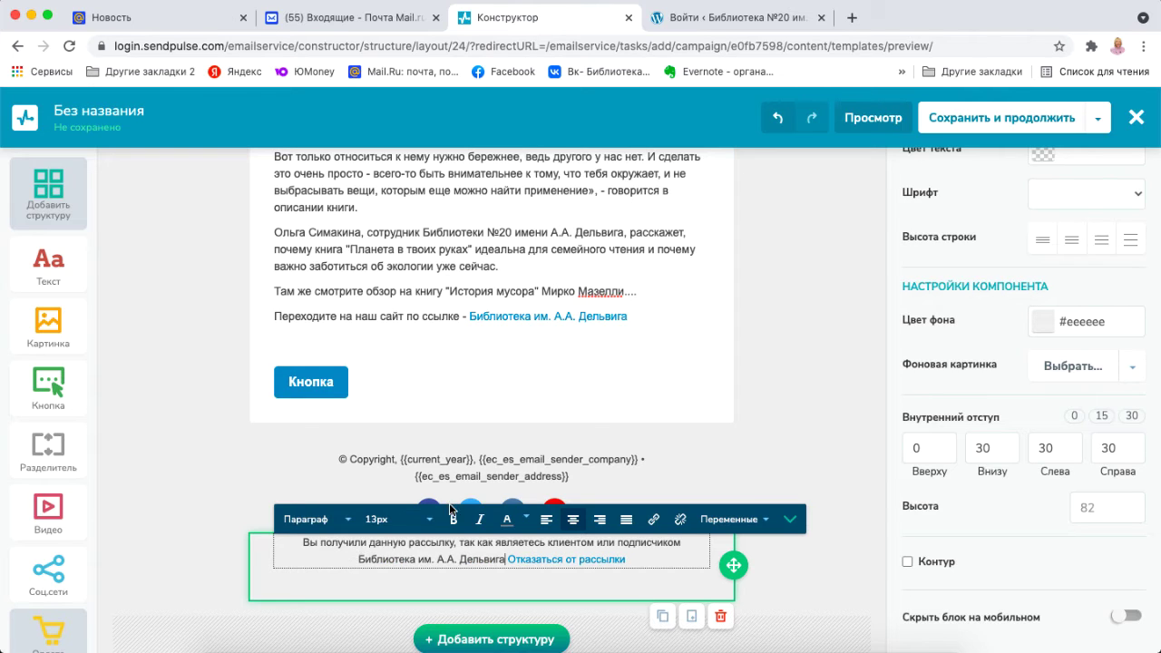
left_click(495, 474)
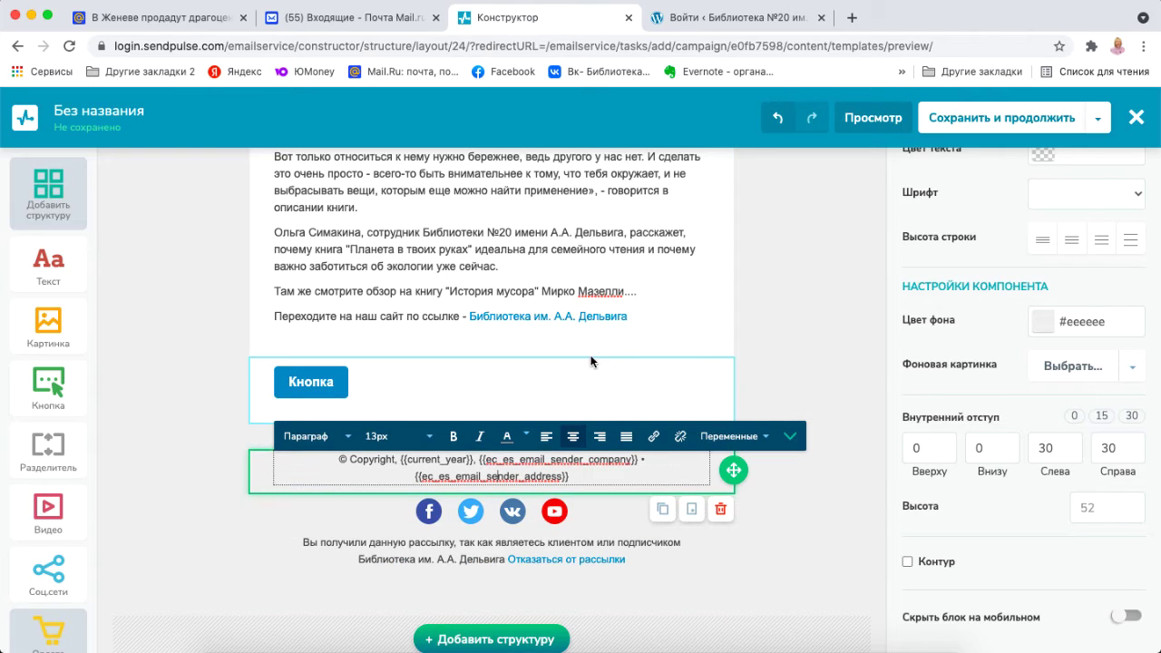
left_click(739, 17)
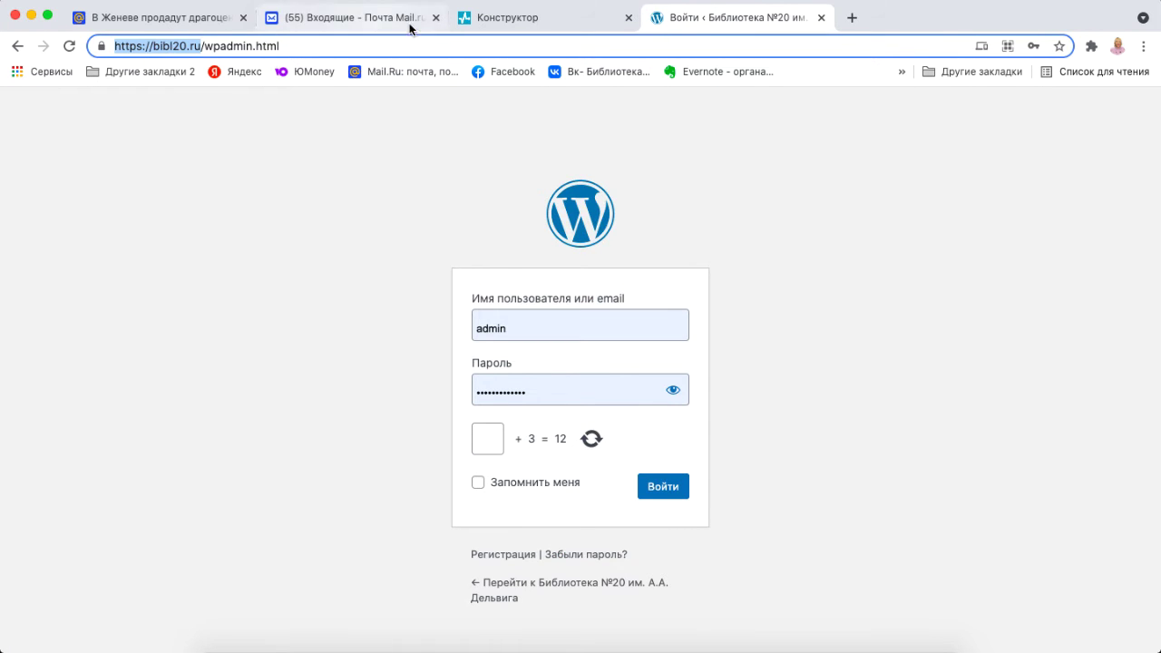
left_click(508, 18)
left_click(334, 393)
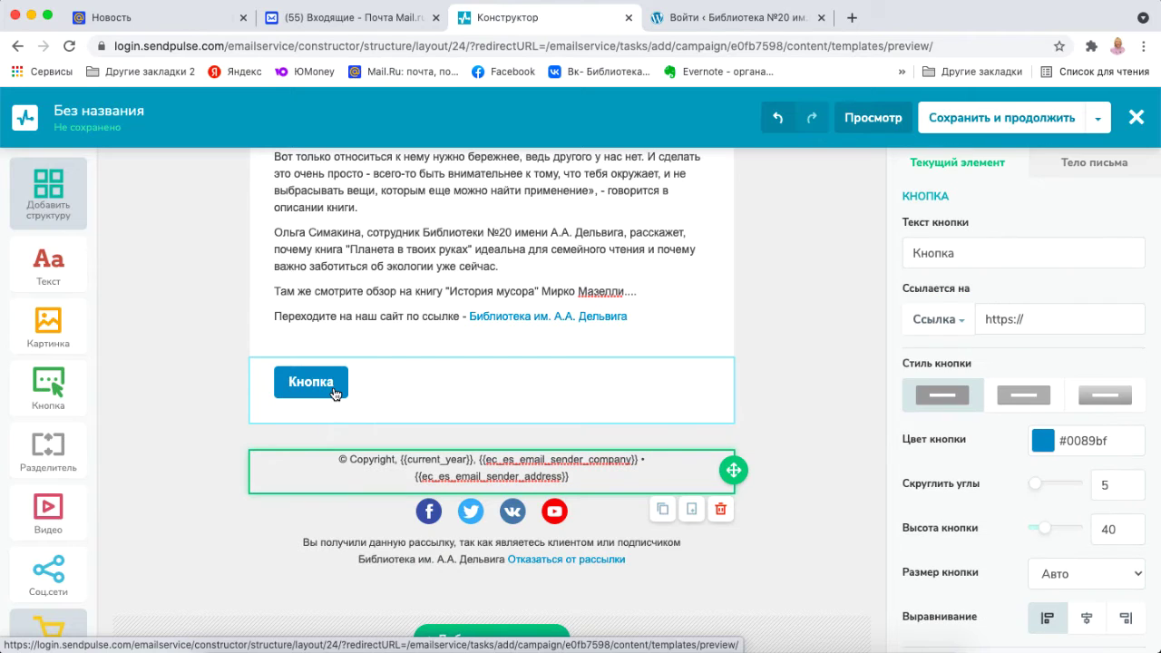
left_click(1050, 320)
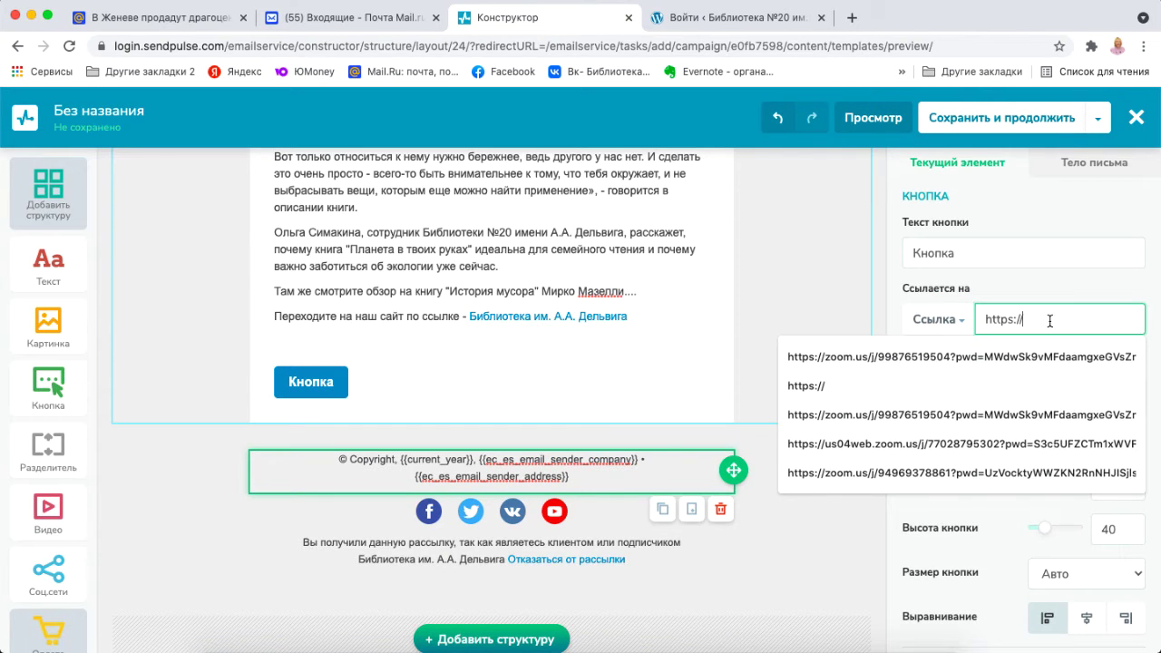
key("BackSpace")
key("BackSpace")
key("BackSpace")
key("BackSpace")
key("BackSpace")
key("super+v")
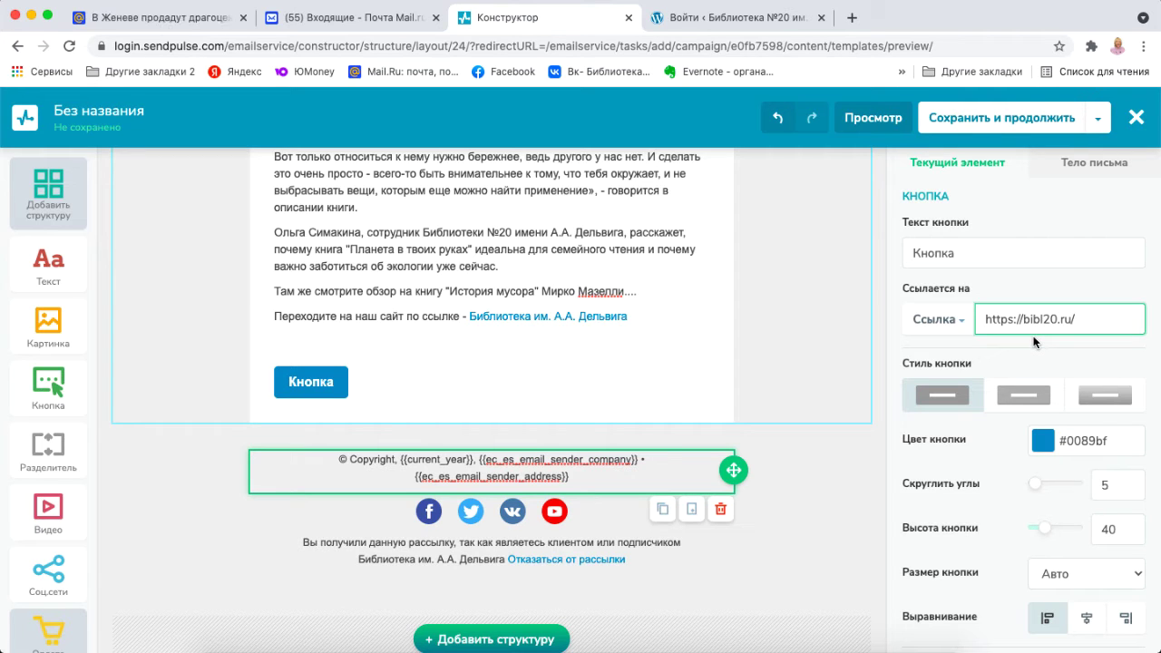
scroll(1034, 342, "down", 3)
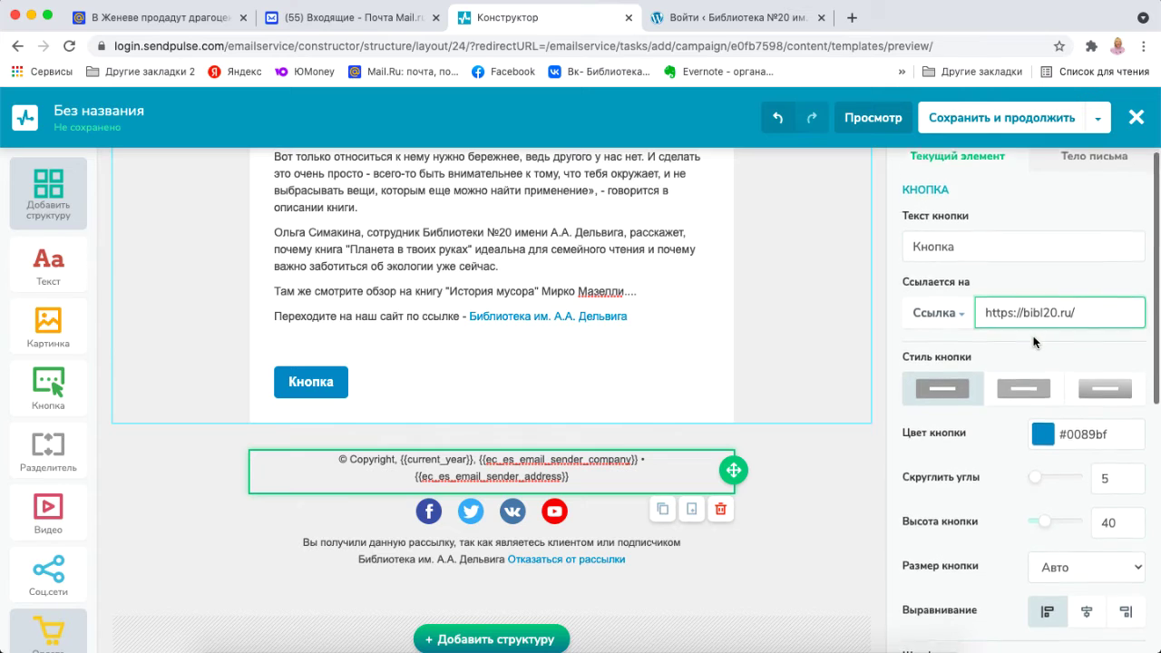
scroll(1034, 342, "down", 2)
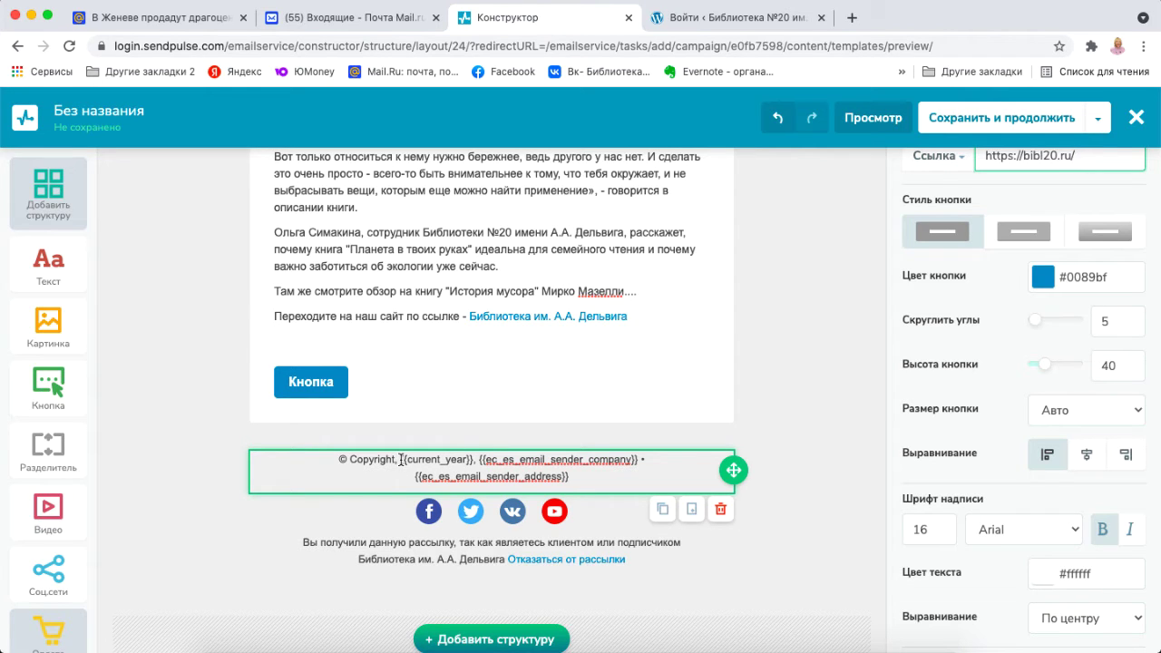
Copy the library name from the unsubscribe notice and paste it over the copyright placeholders.
left_click(401, 459)
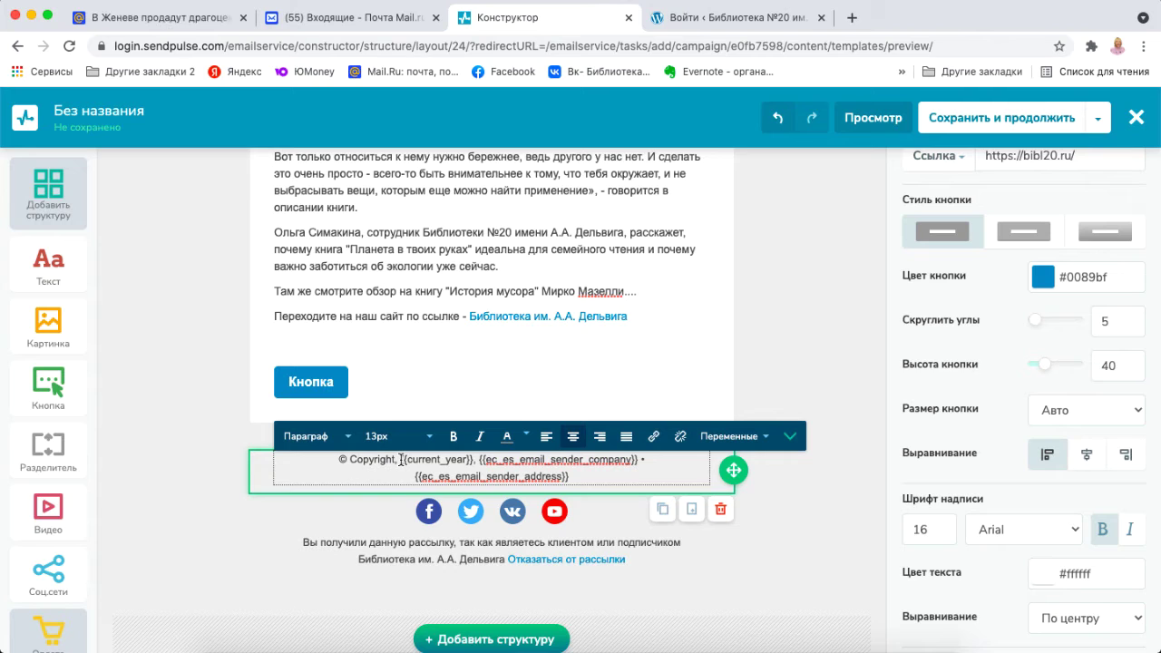
left_click_drag(401, 459, 570, 480)
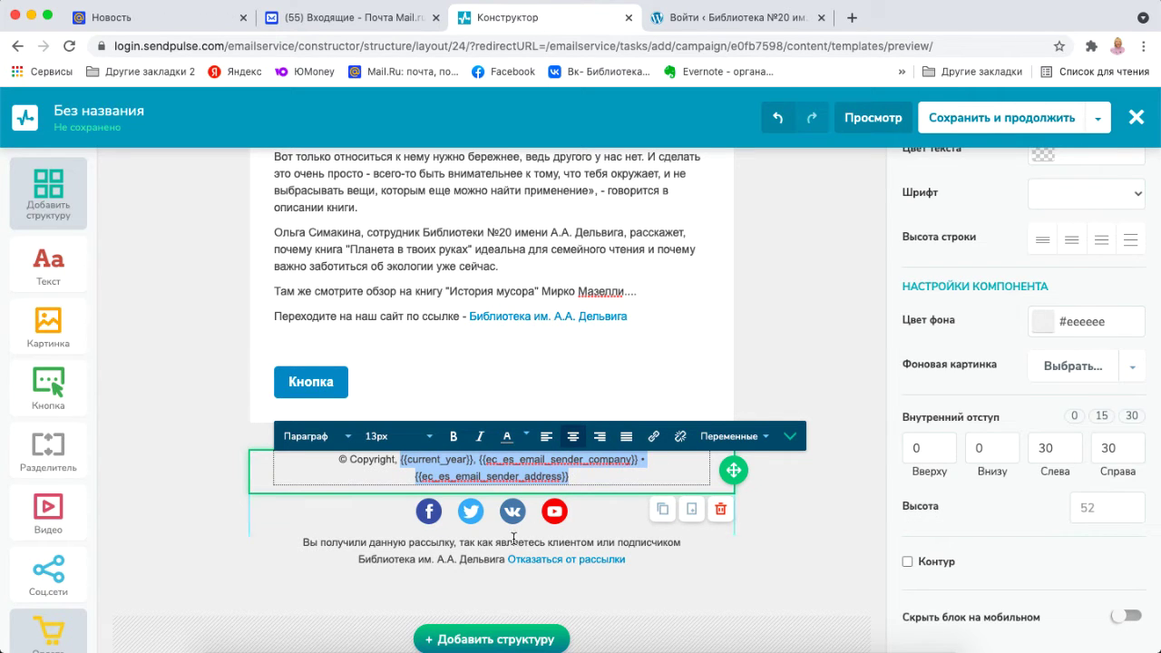
left_click(413, 558)
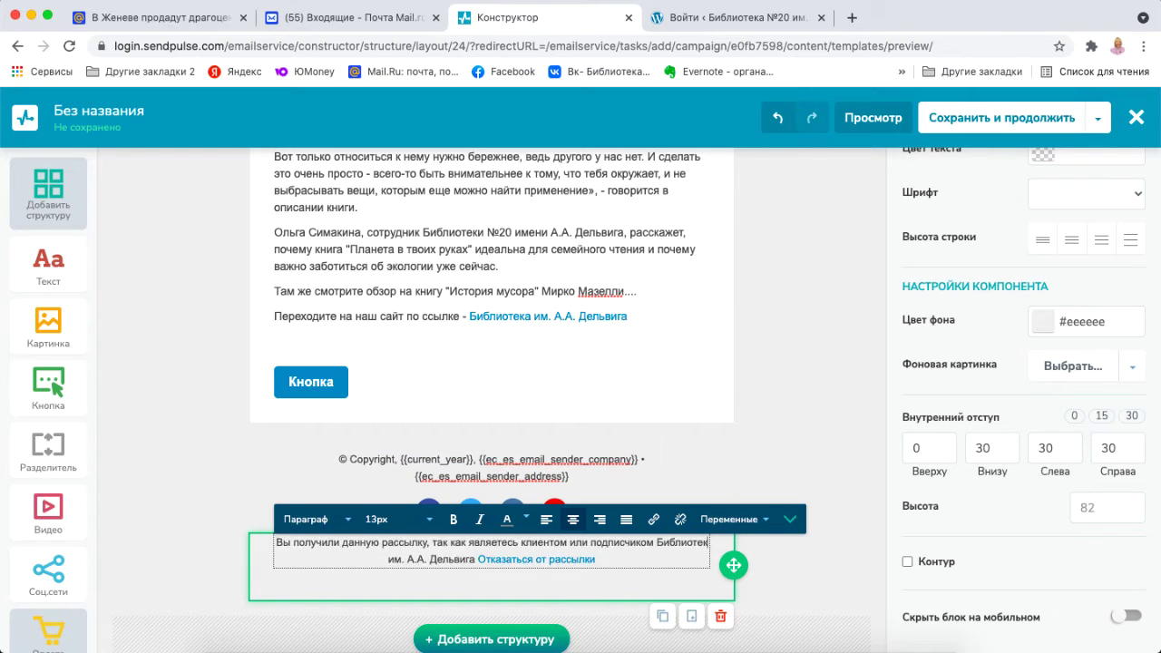
left_click_drag(358, 559, 504, 558)
key("ctrl+c")
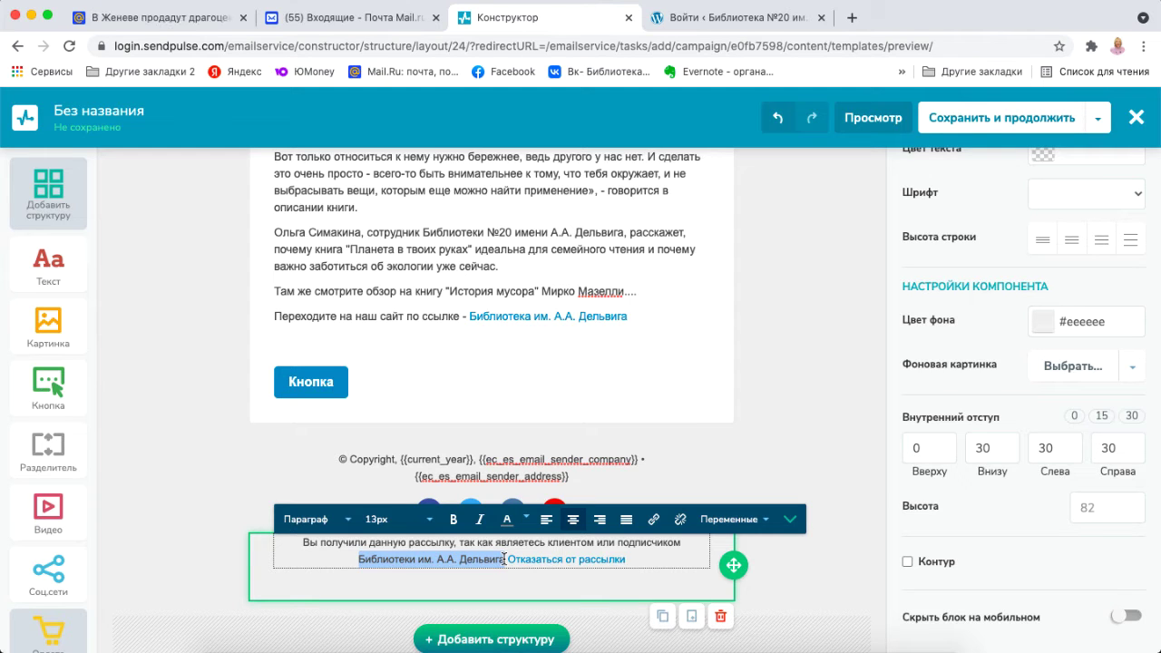
left_click(404, 463)
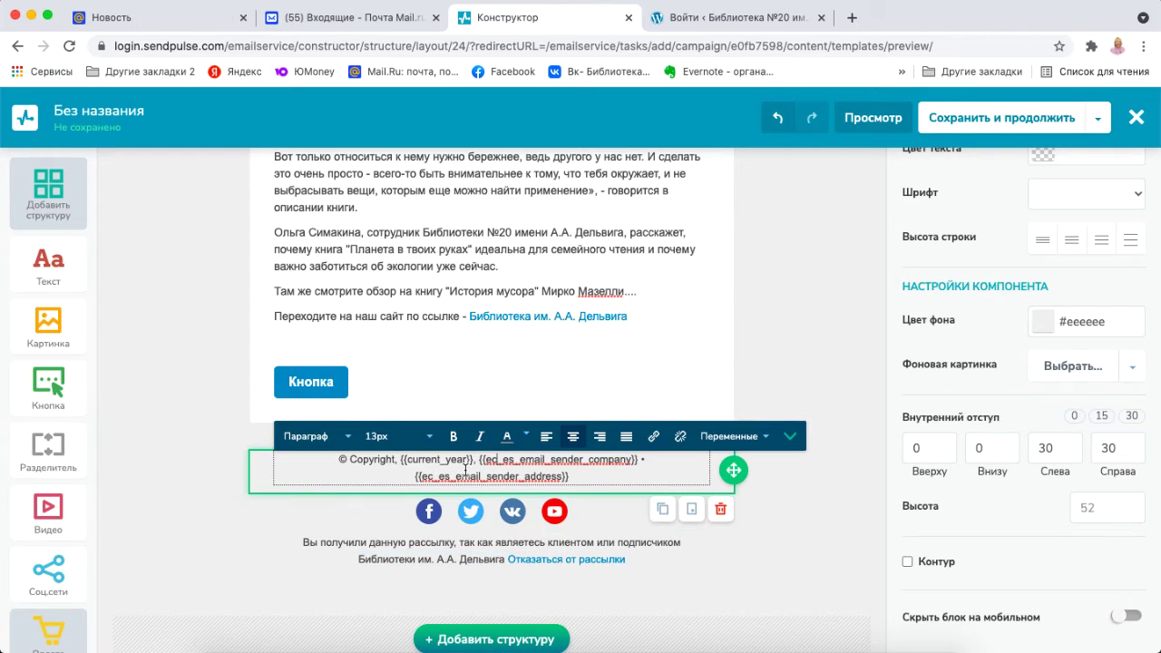
left_click_drag(404, 463, 569, 477)
key("ctrl+v")
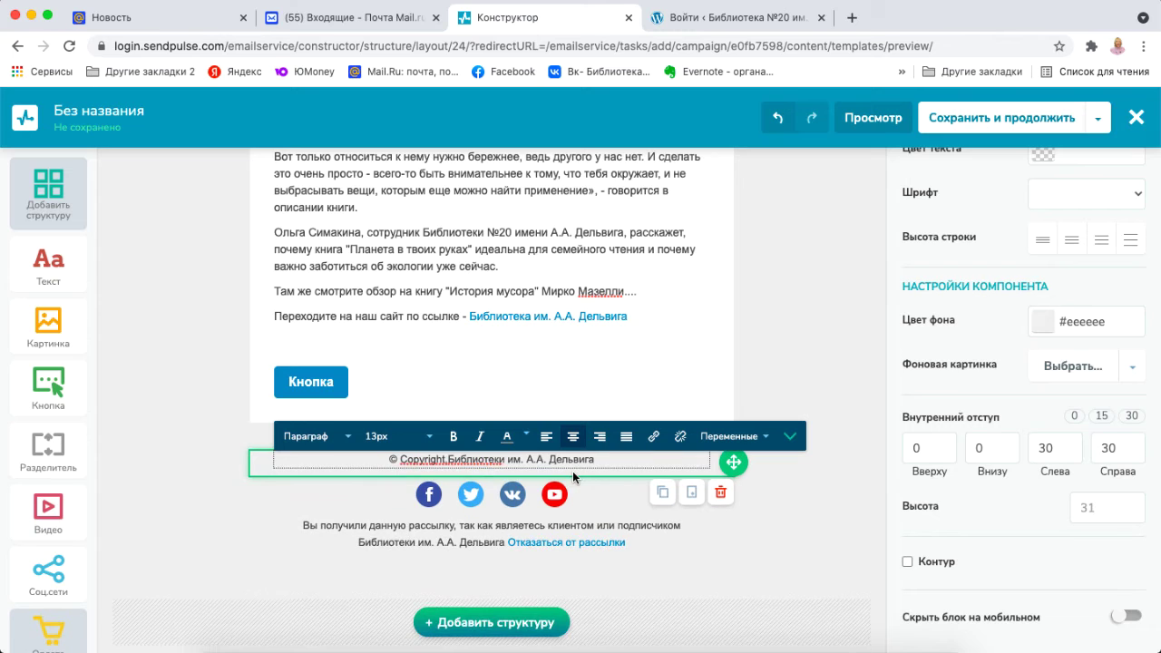
Add the comma, '№20' and '. Отдел детского творчества.' to the copyright line, then a new line.
left_click(448, 459)
type(",")
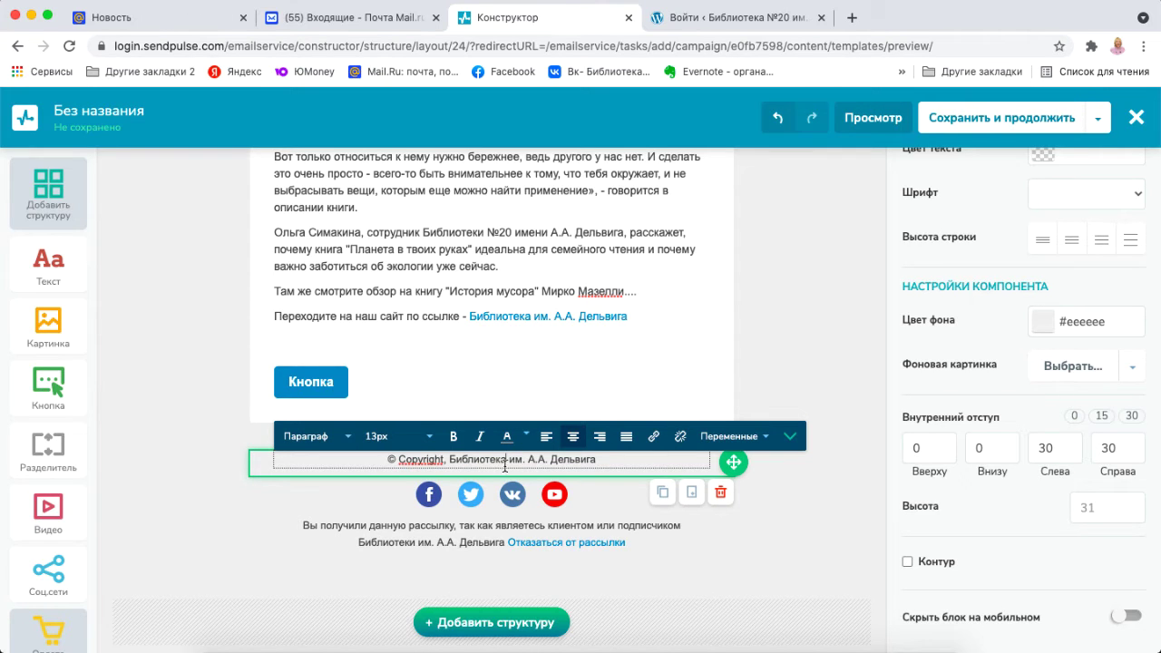
left_click(506, 463)
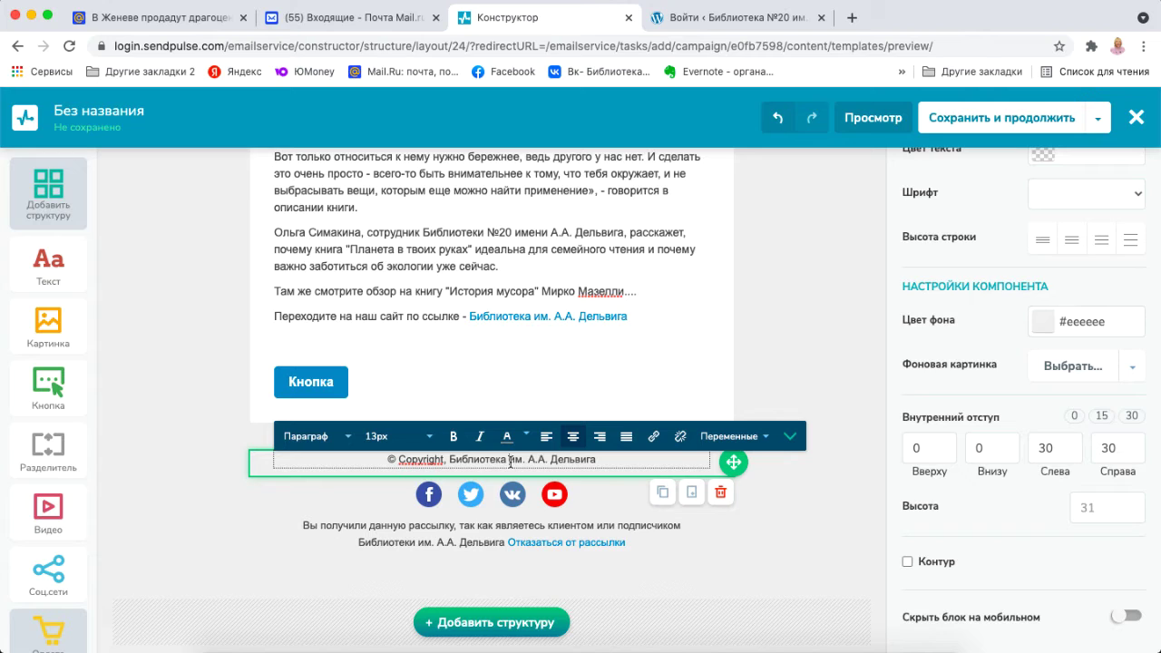
left_click(510, 460)
type("№20")
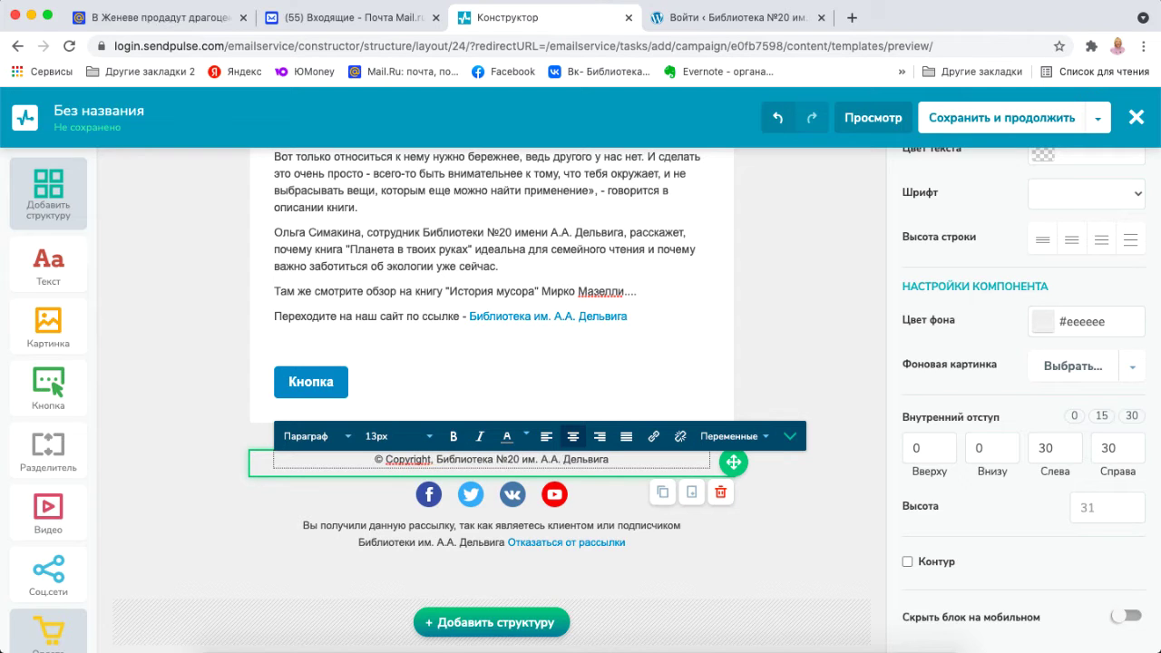
left_click(613, 460)
type(".")
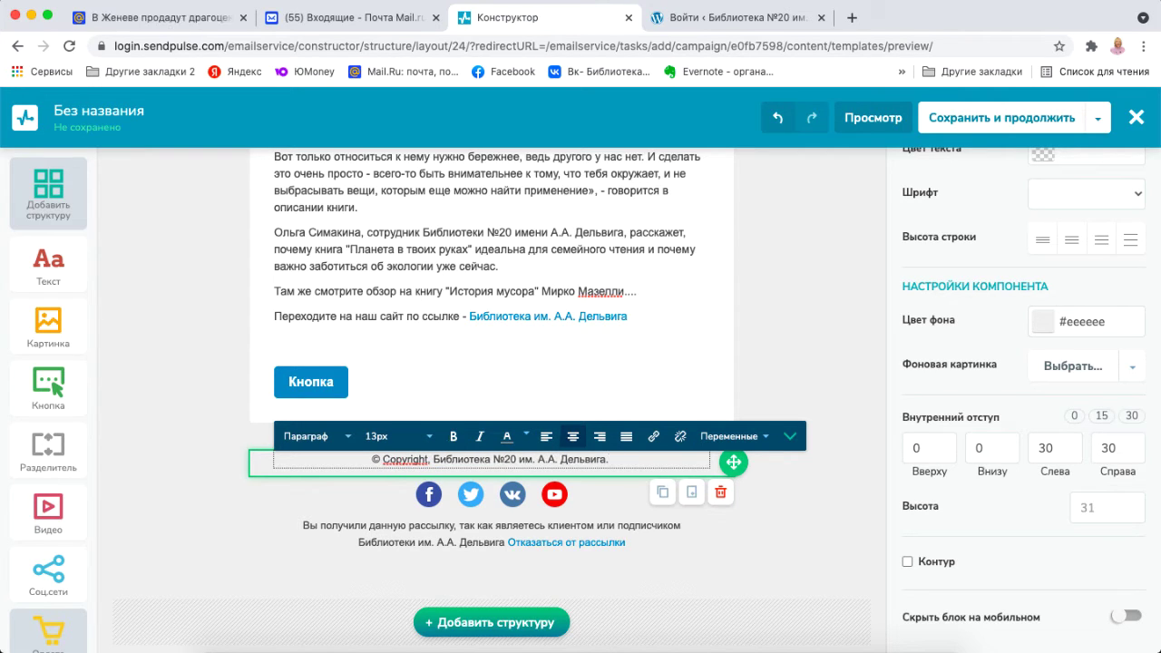
type(" Отдел де")
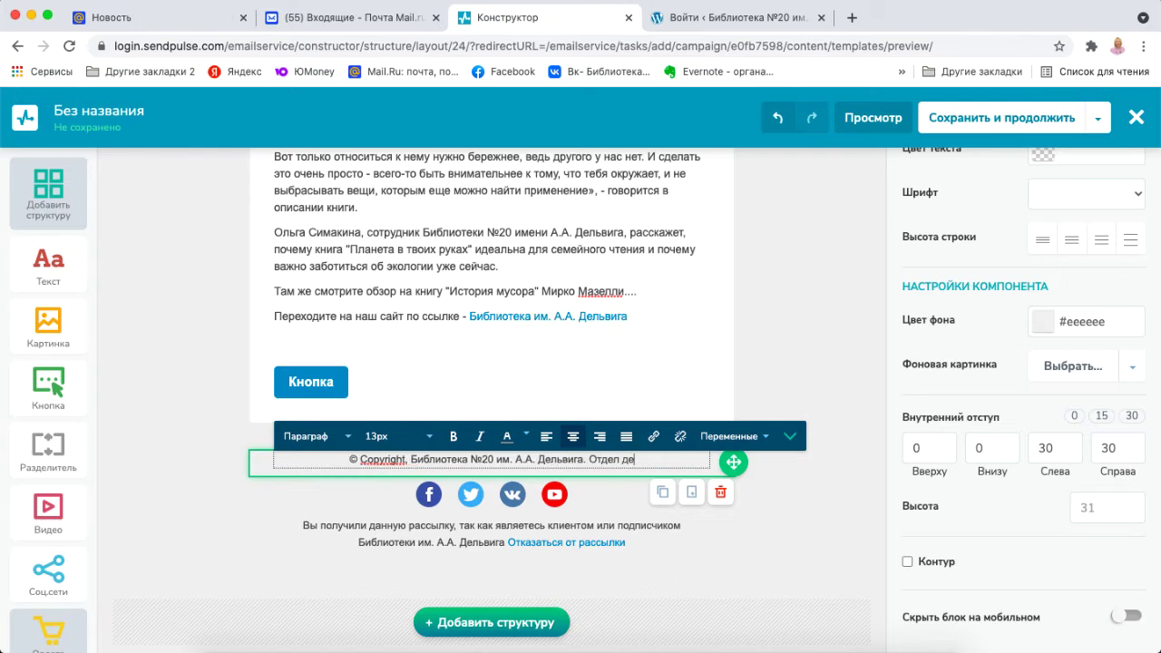
type("тского творч")
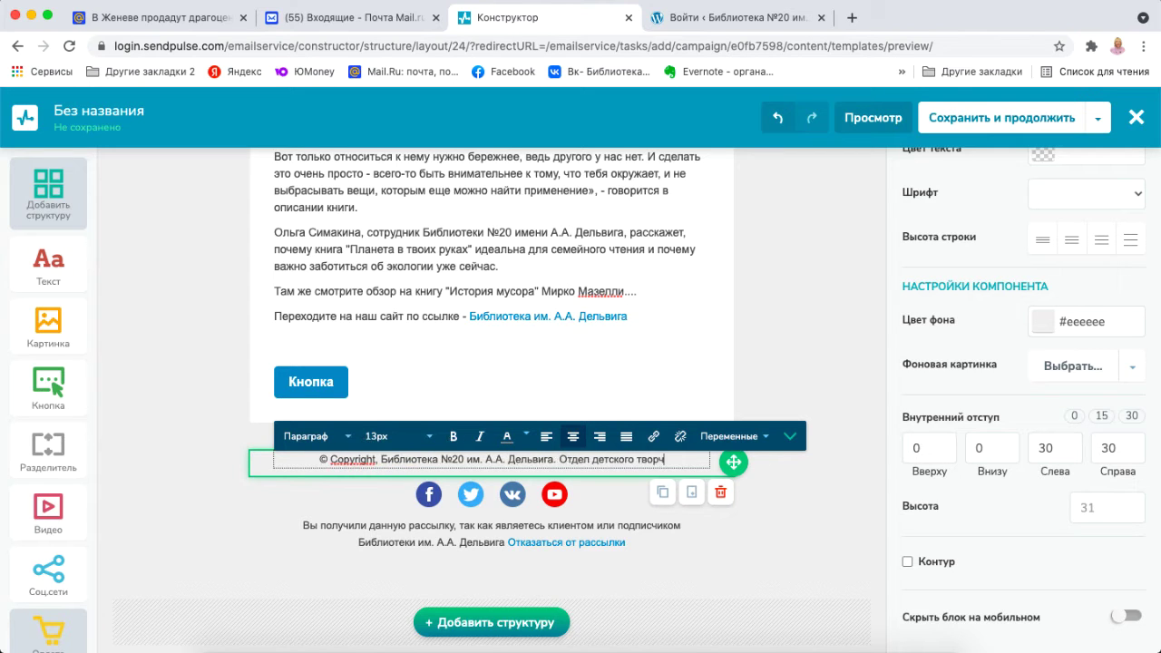
type("ества")
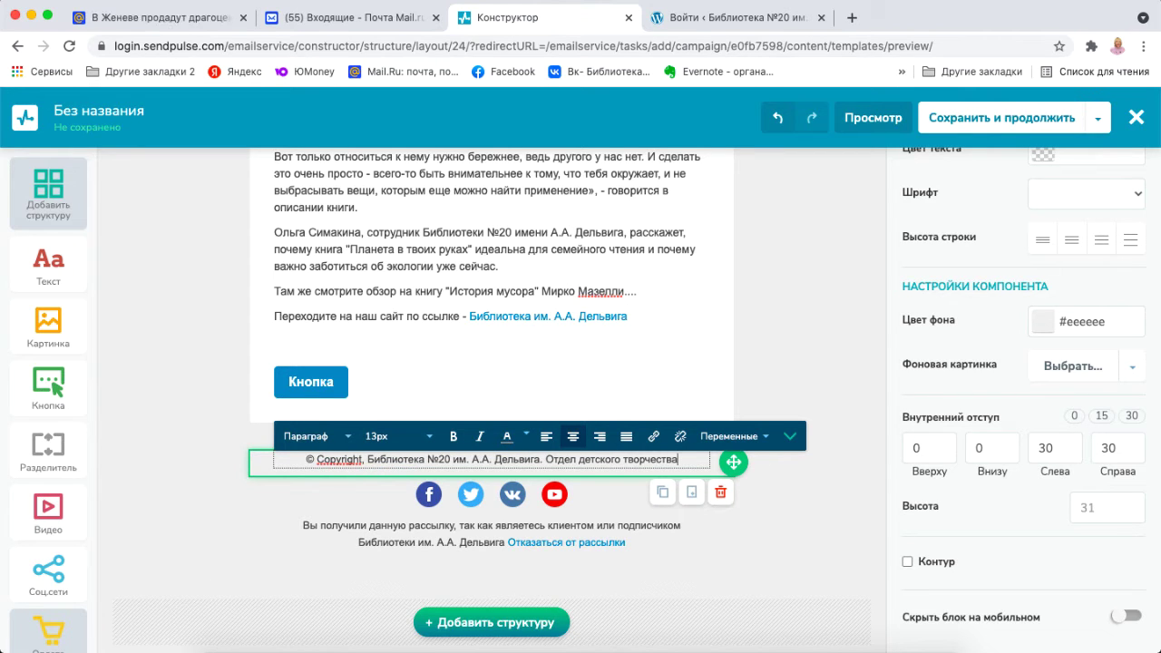
type(".")
key("Return")
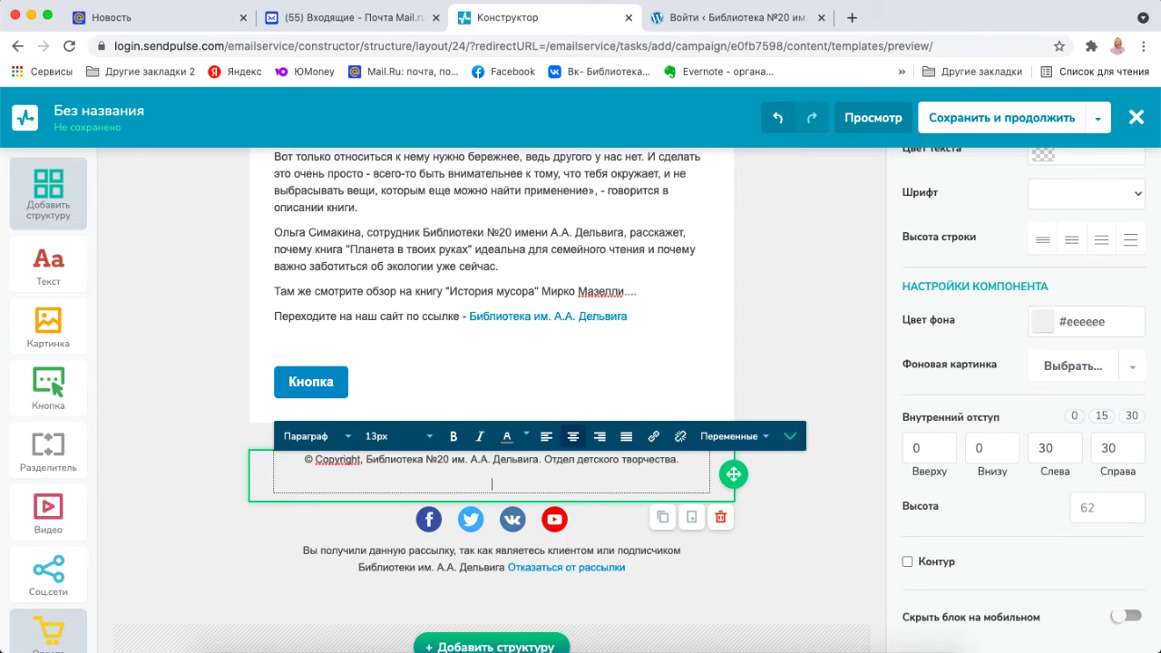
Type the library's street address, phone number and e-mail on three lines, then select them.
type("Адрес: Аптекарск")
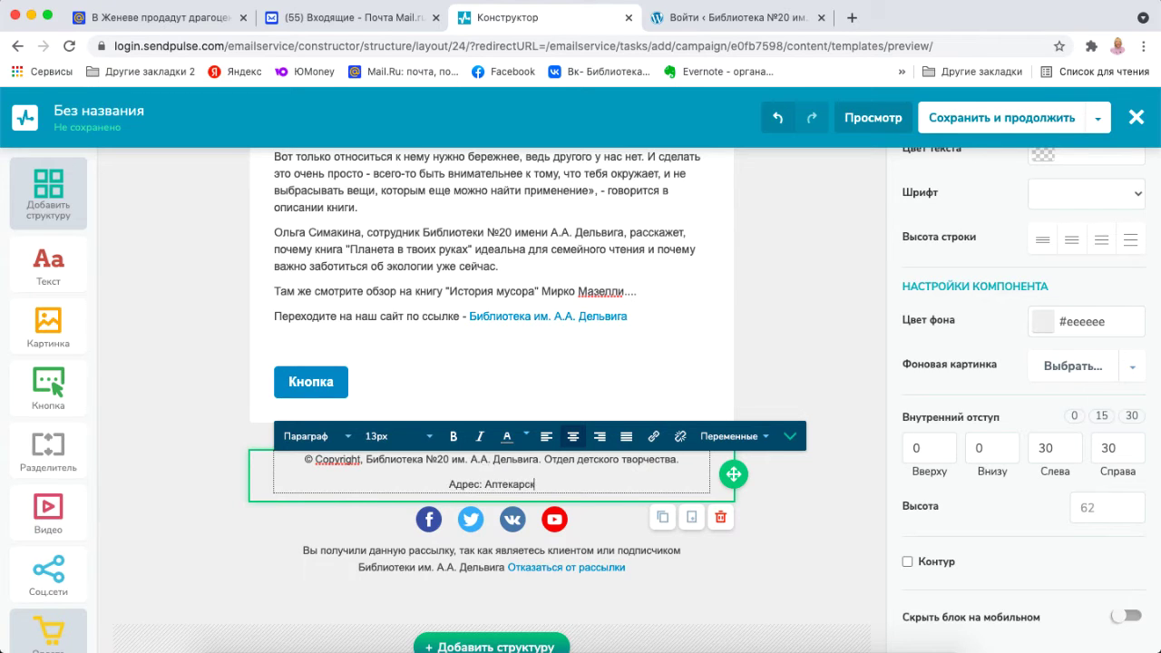
type("ий пер.")
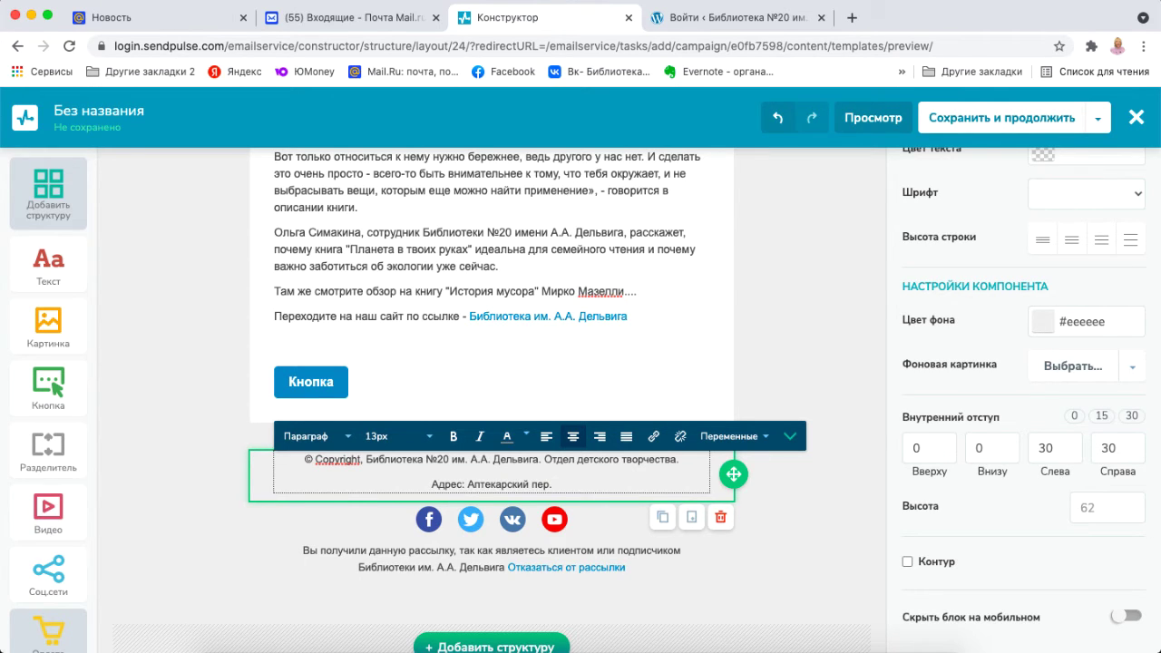
type(",")
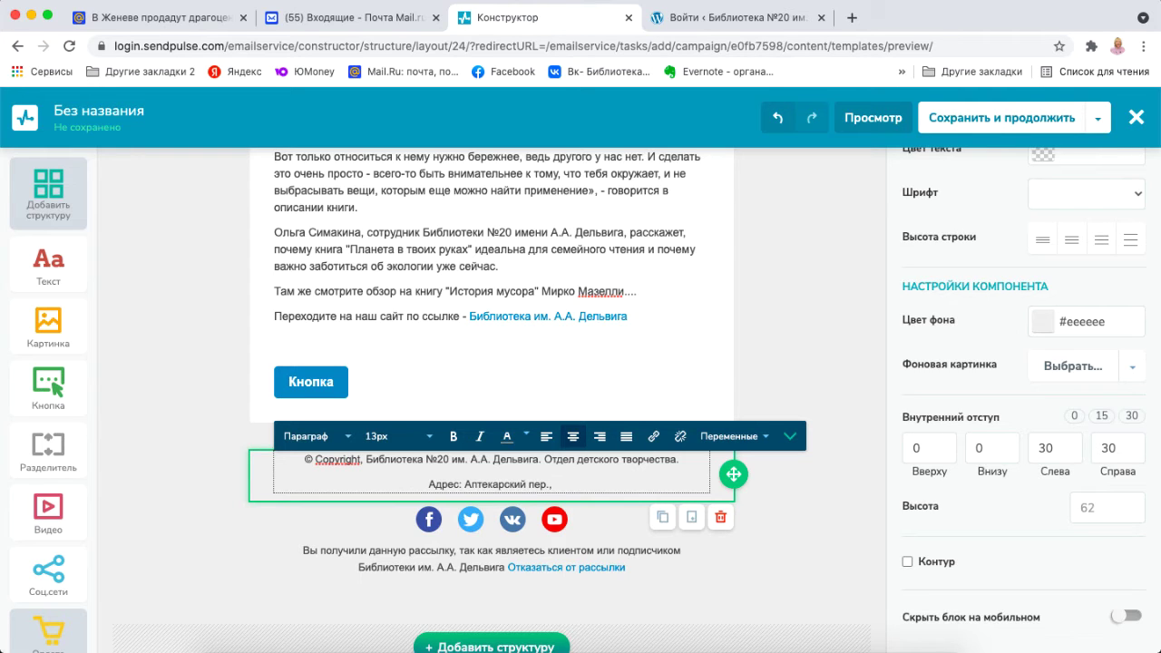
type(" 8")
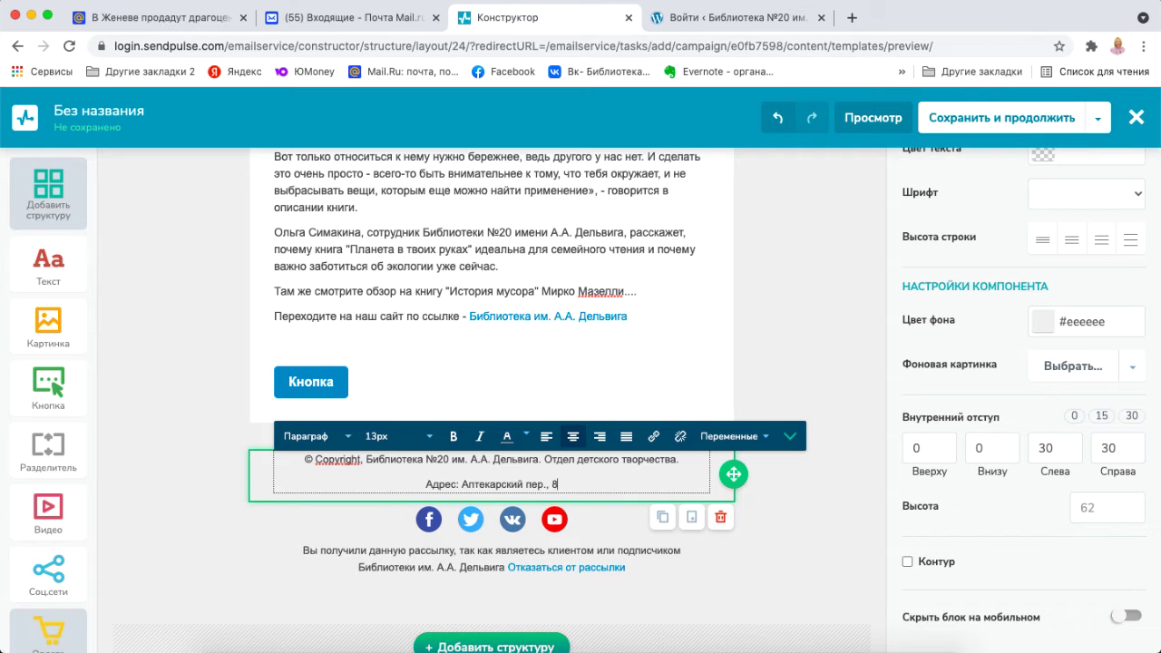
type("/")
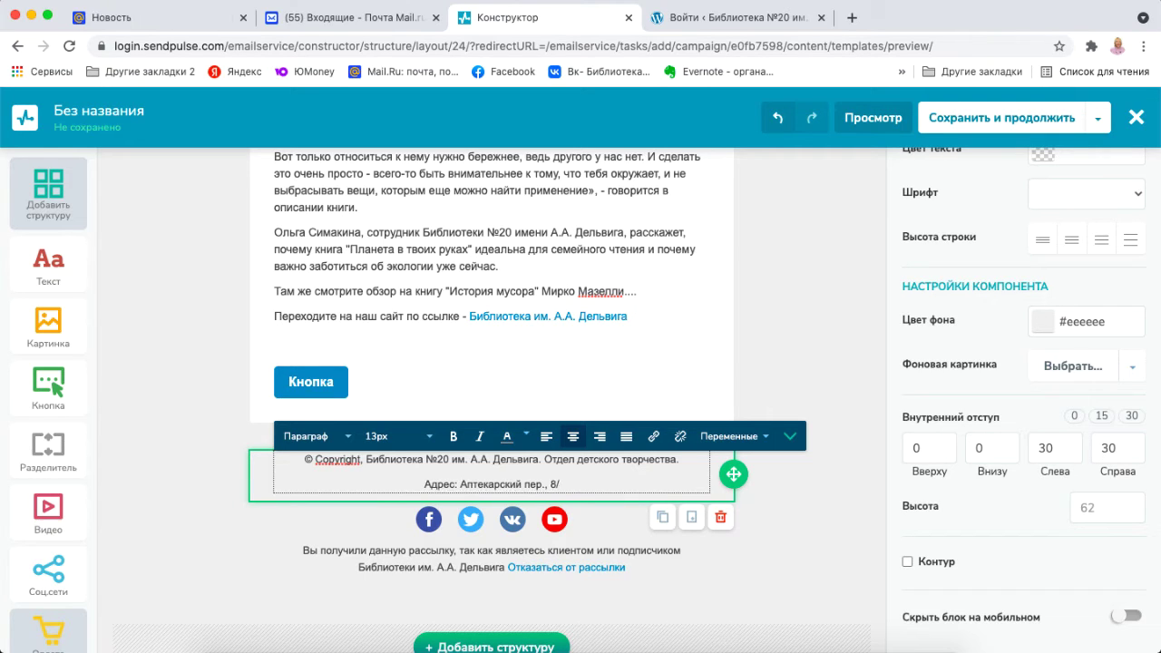
type("2, ")
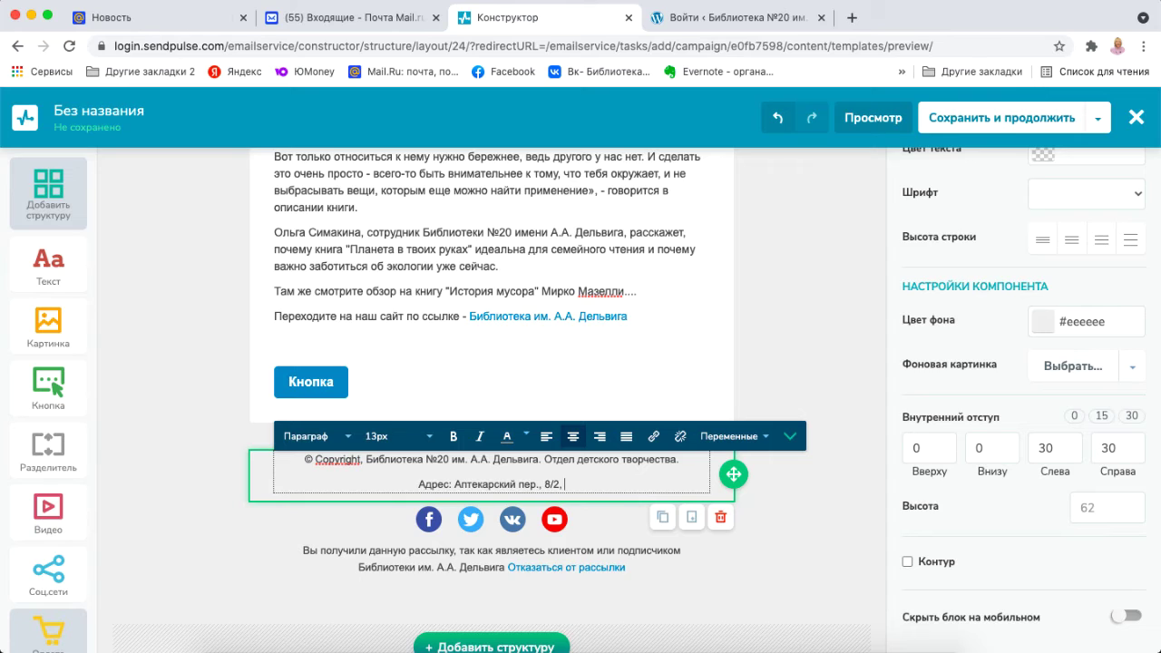
type("стр.1")
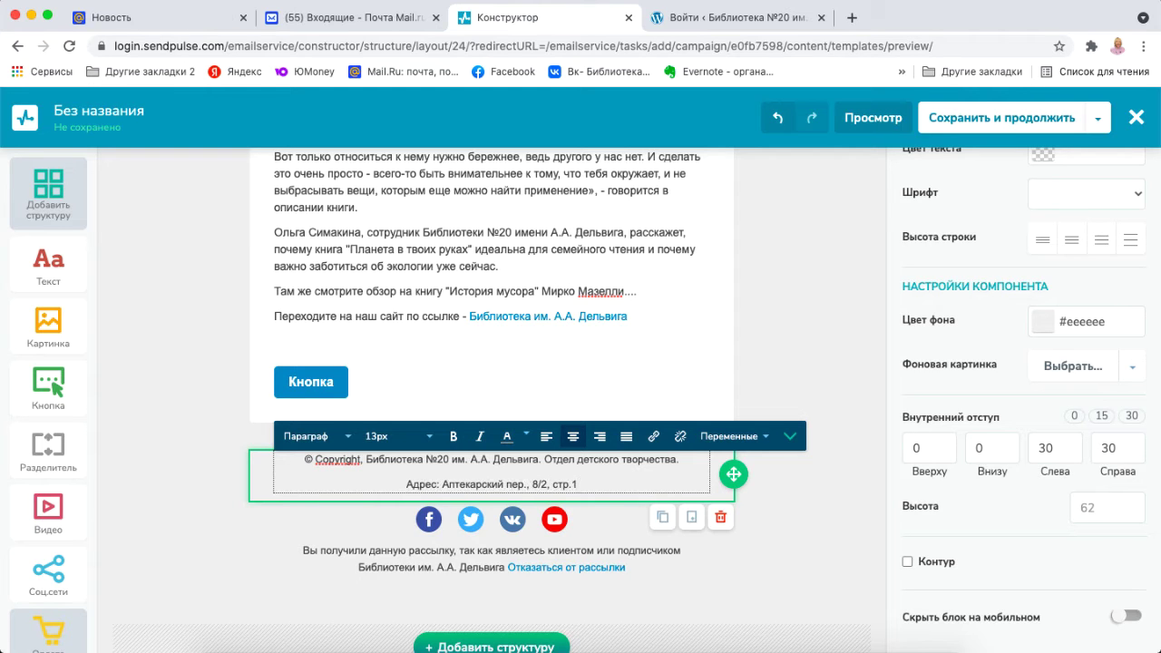
key("Return")
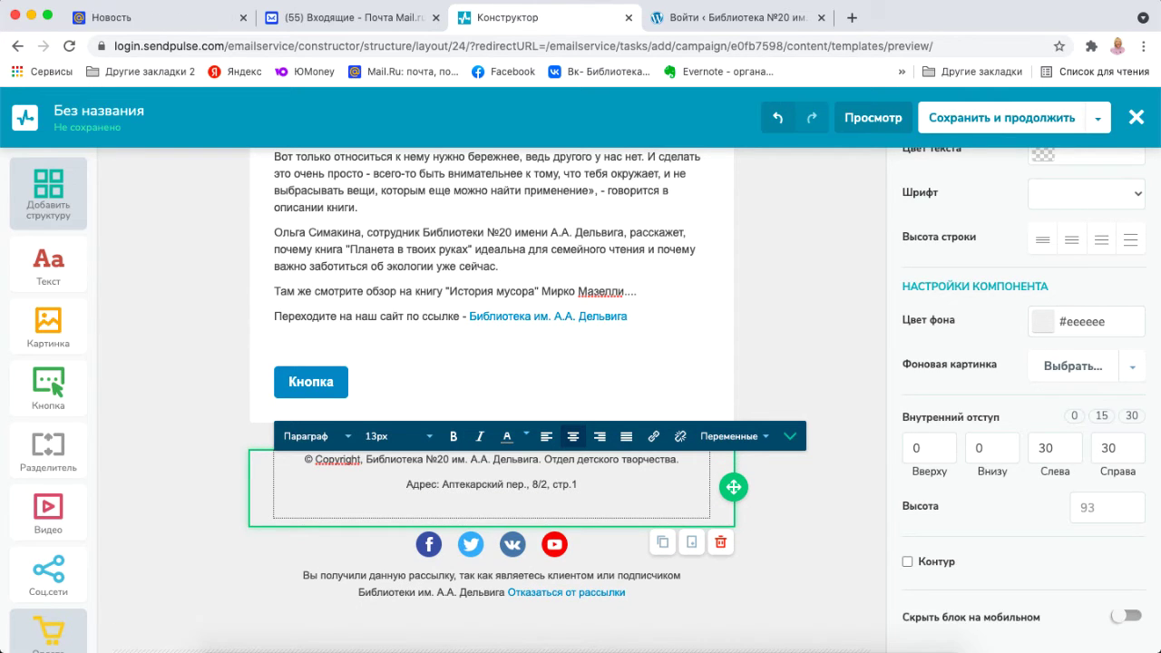
type("Тел.")
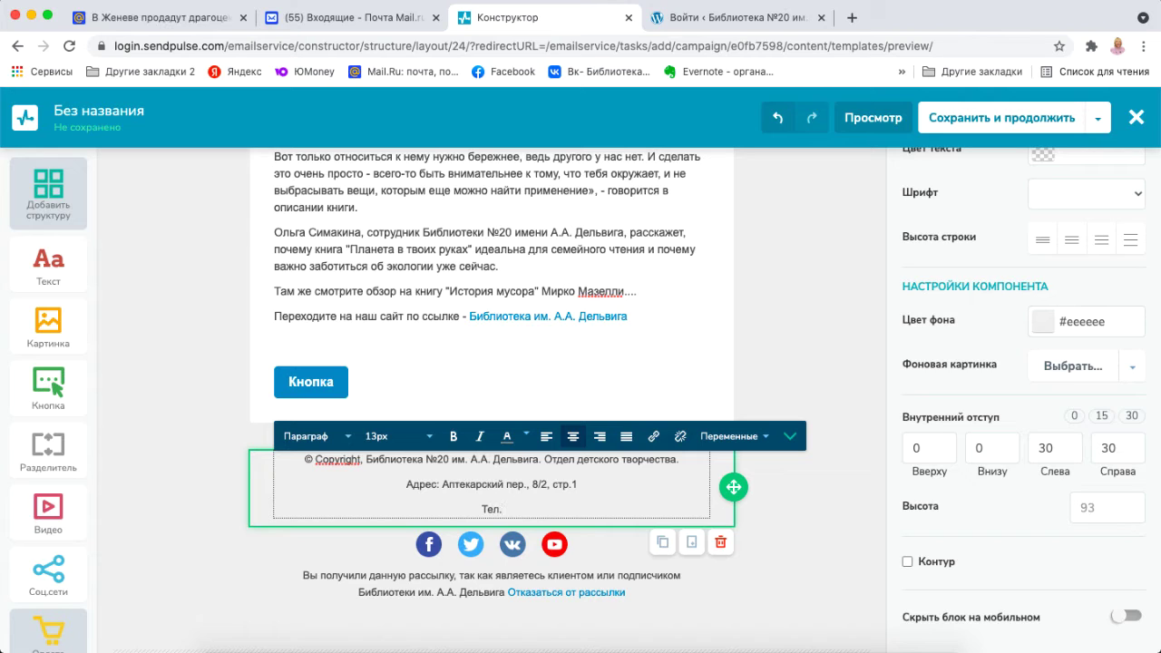
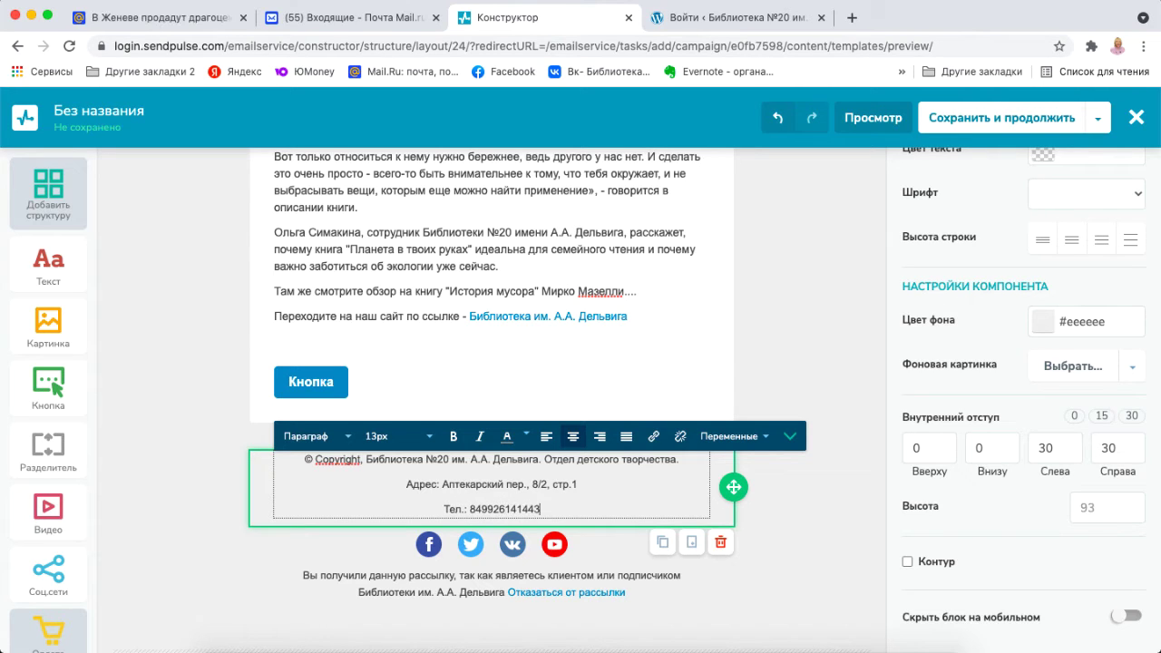
key("Return")
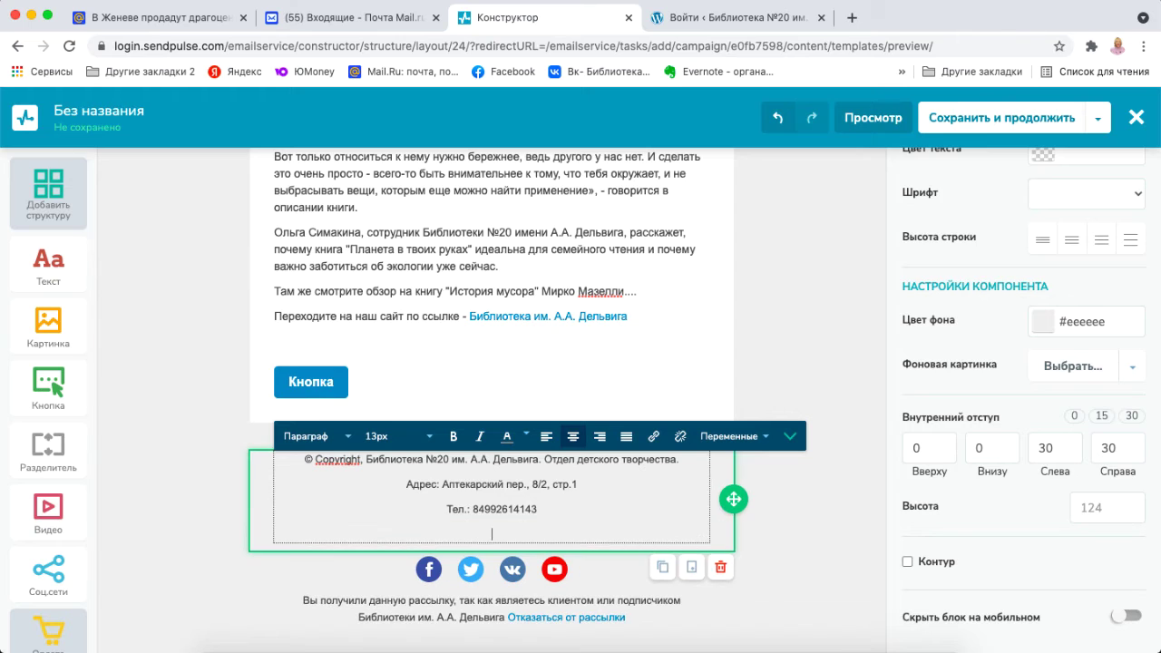
type("E-mail")
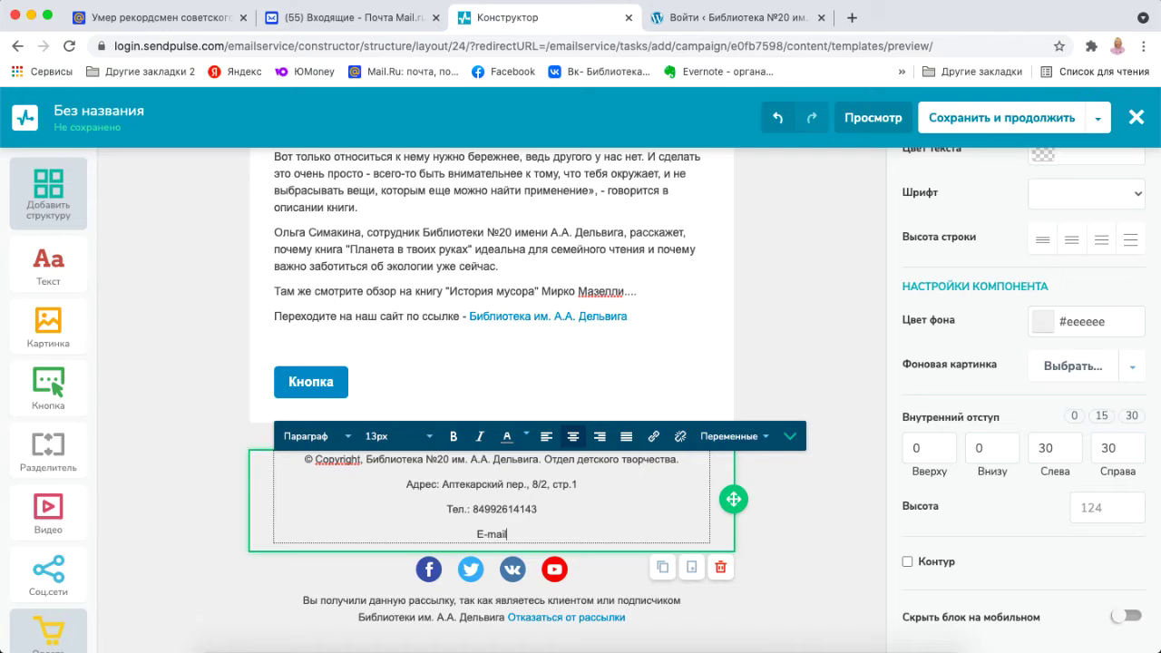
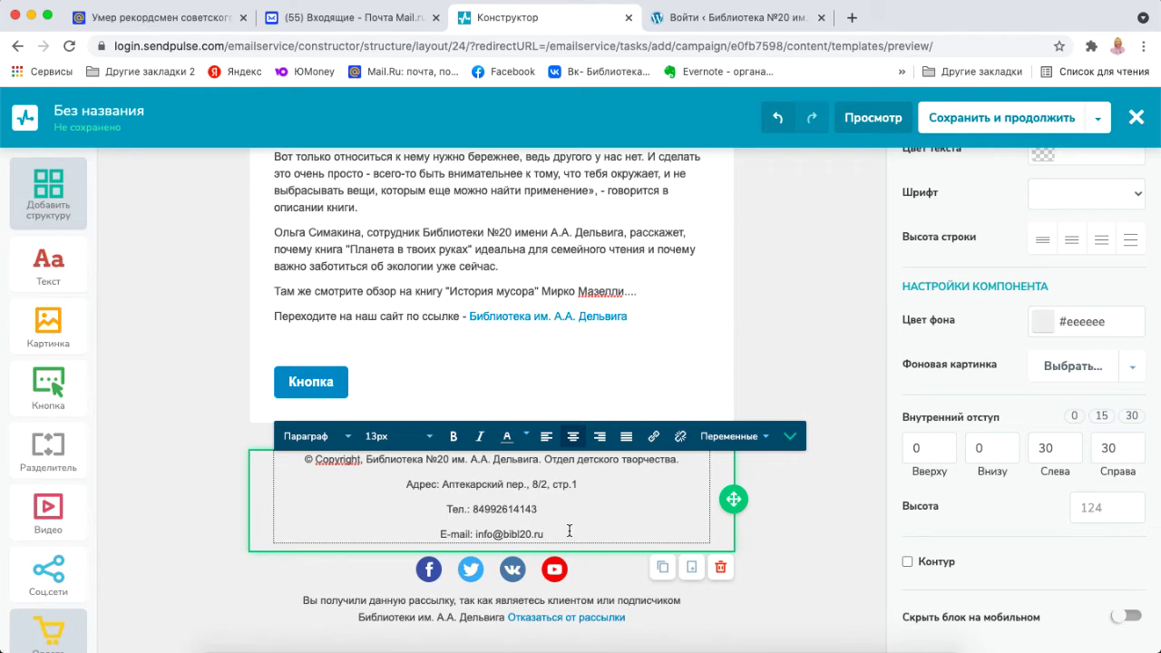
left_click_drag(564, 531, 401, 482)
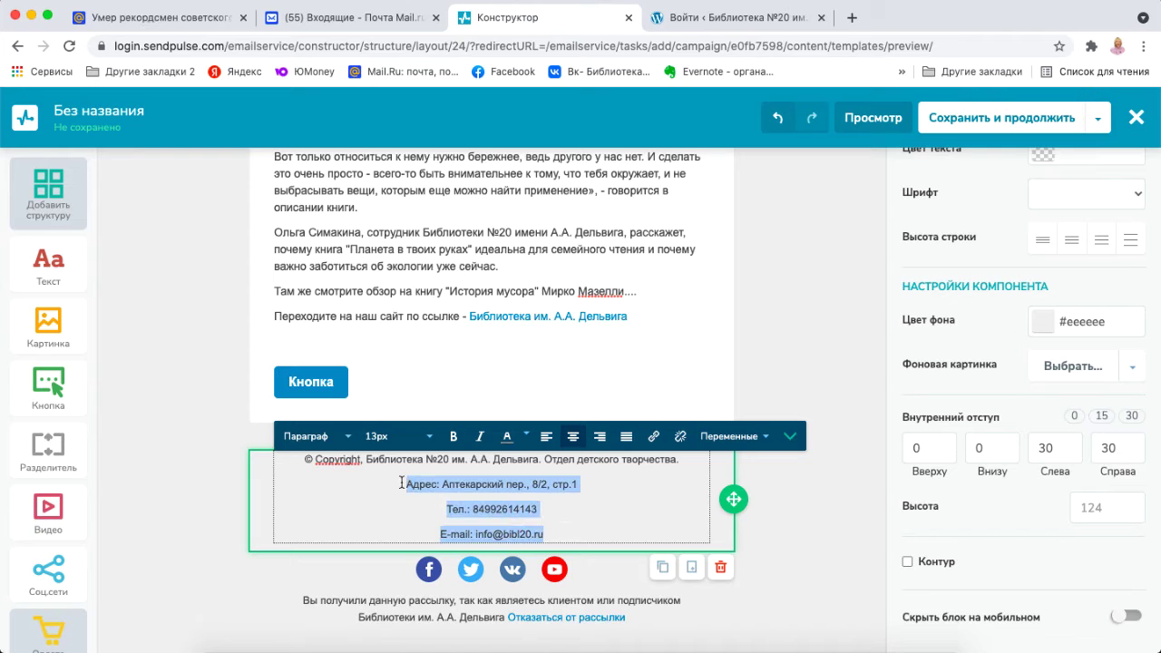
Left-align the three contact lines and open the footer's social-icon settings.
left_click(547, 438)
left_click(518, 490)
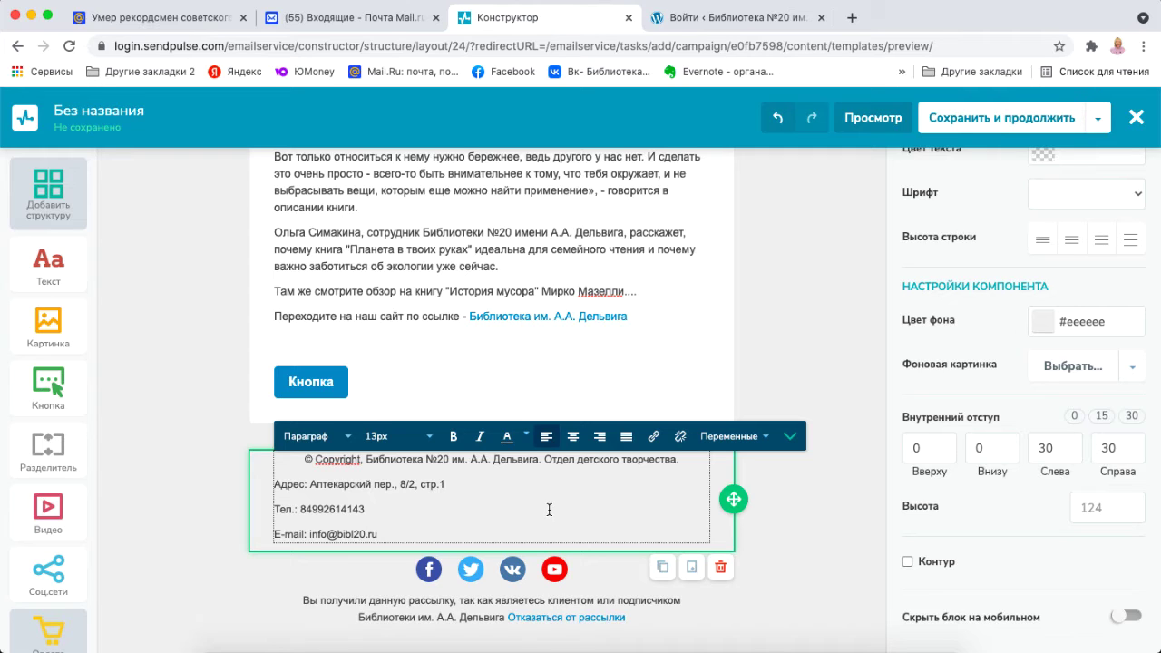
left_click(435, 578)
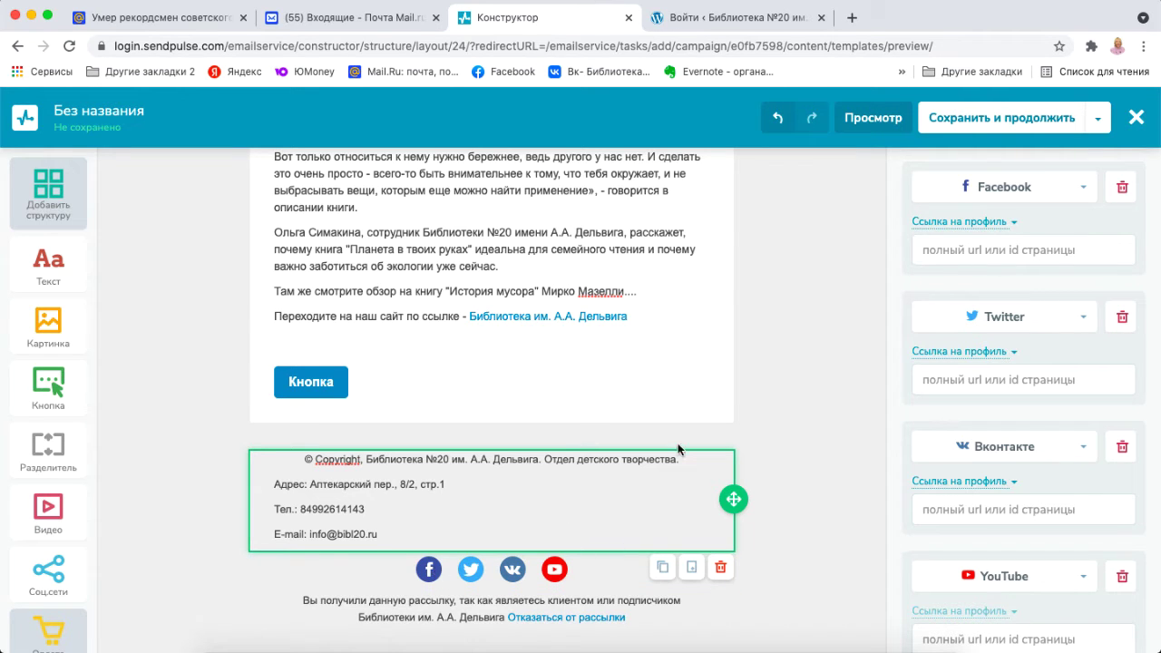
Focus the Facebook profile-link field and open a new blank browser tab.
left_click(994, 249)
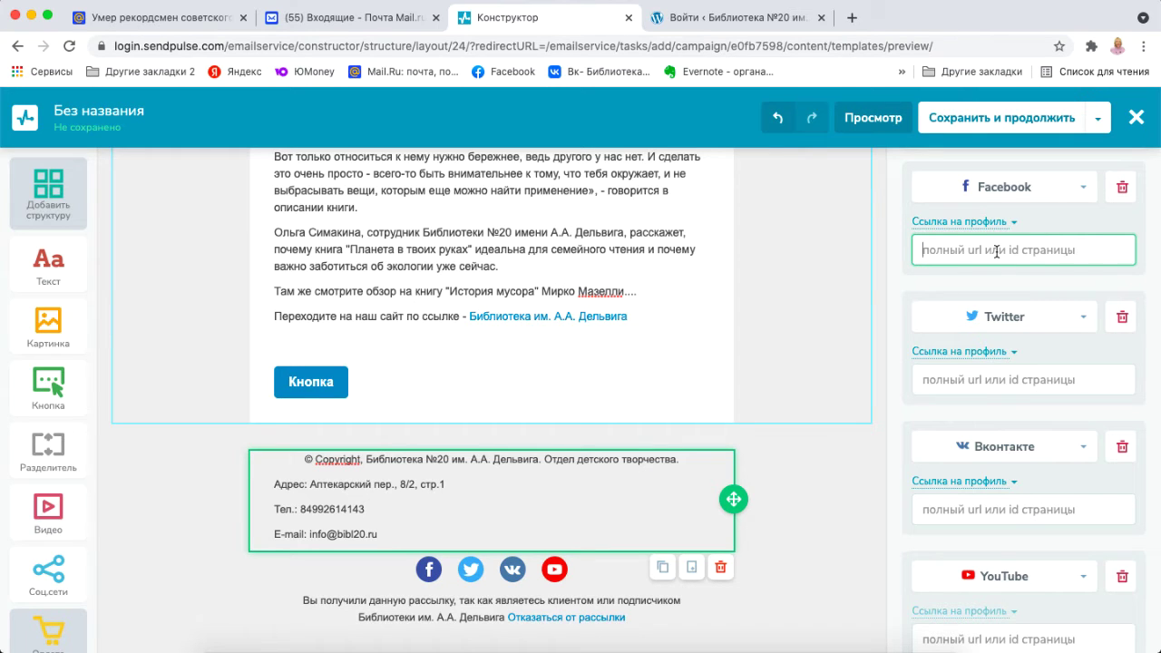
left_click(851, 17)
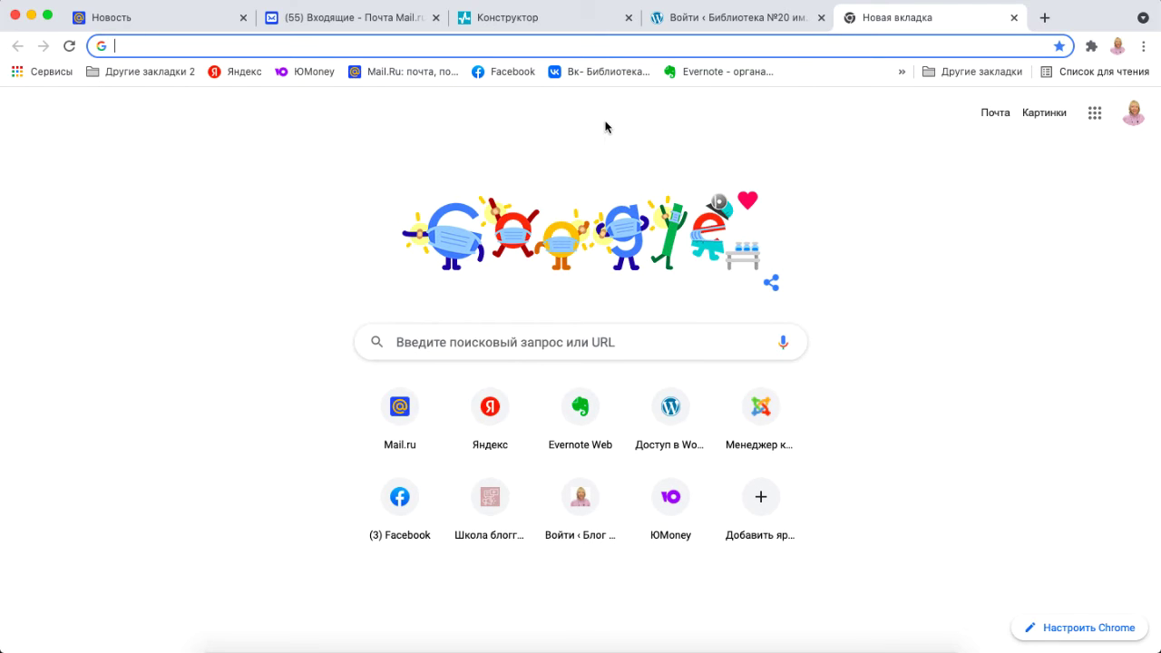
Open the library's Facebook page facebook.com/bibl20, take its address, and return to the builder.
left_click(515, 72)
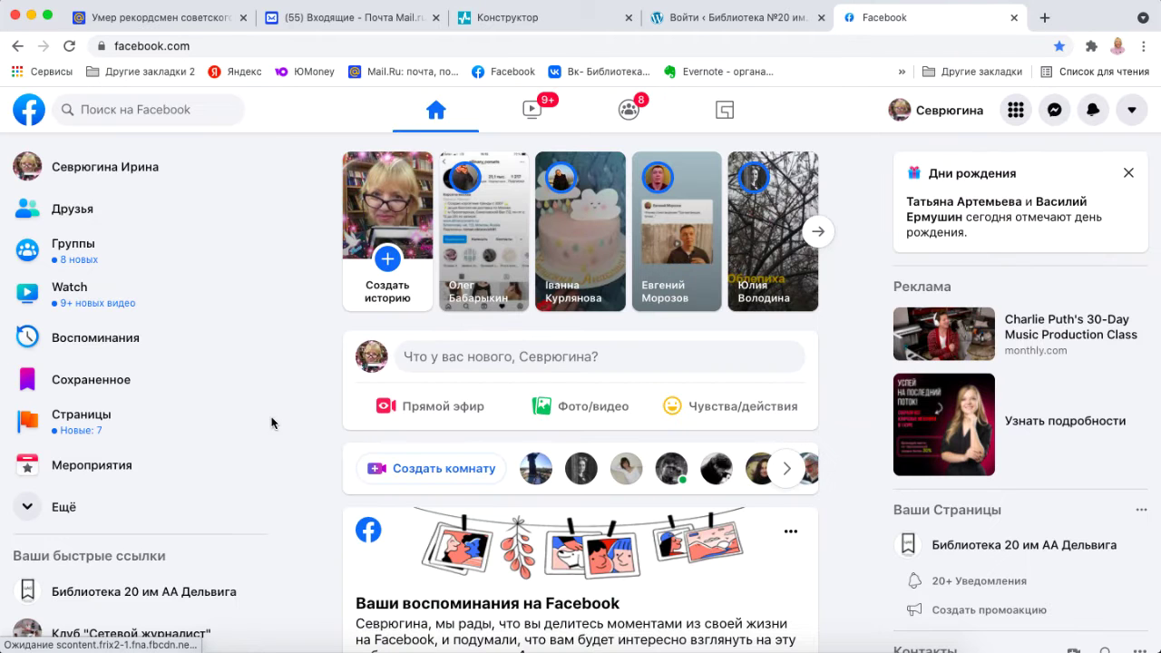
left_click(168, 592)
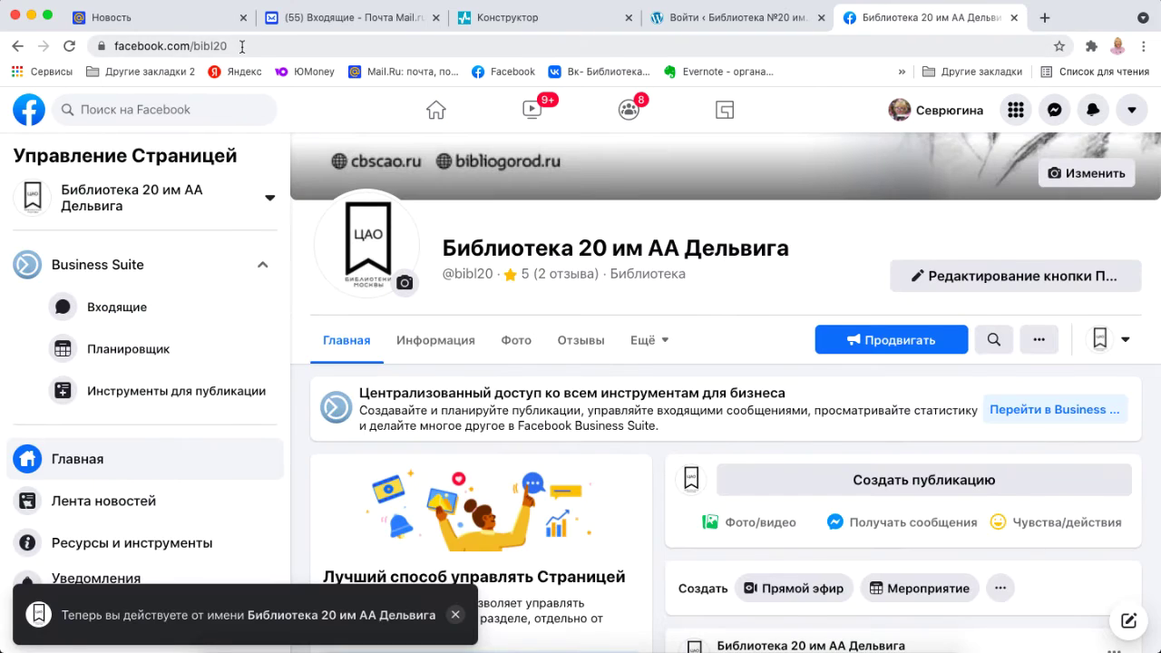
left_click(242, 46)
key("ctrl+c")
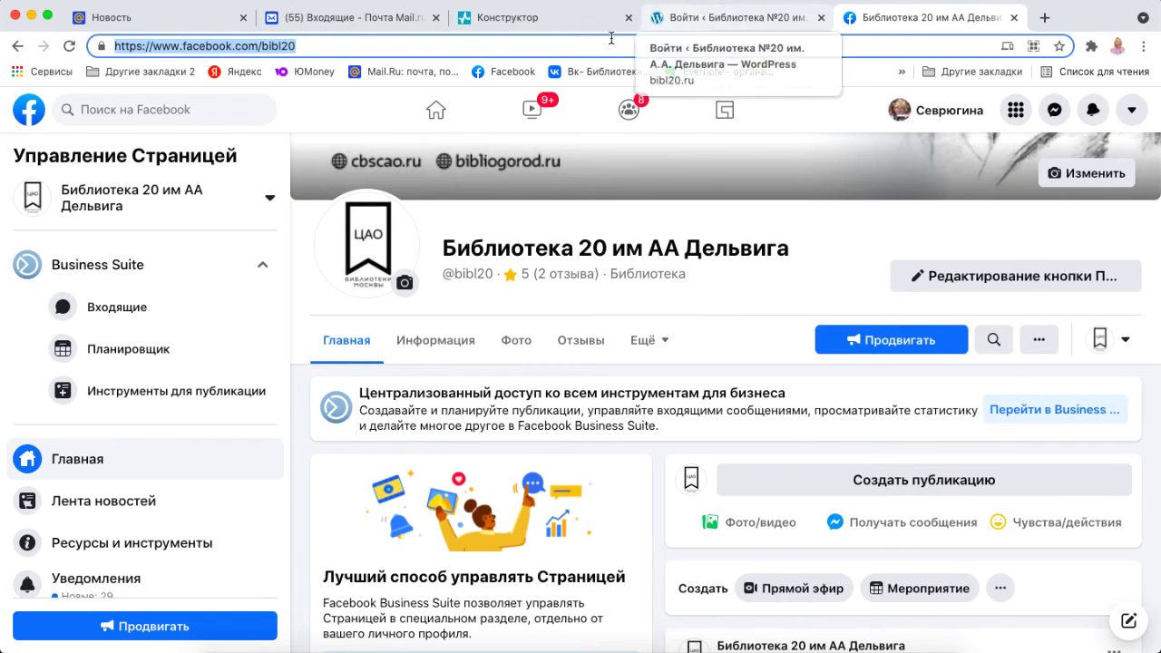
left_click(542, 18)
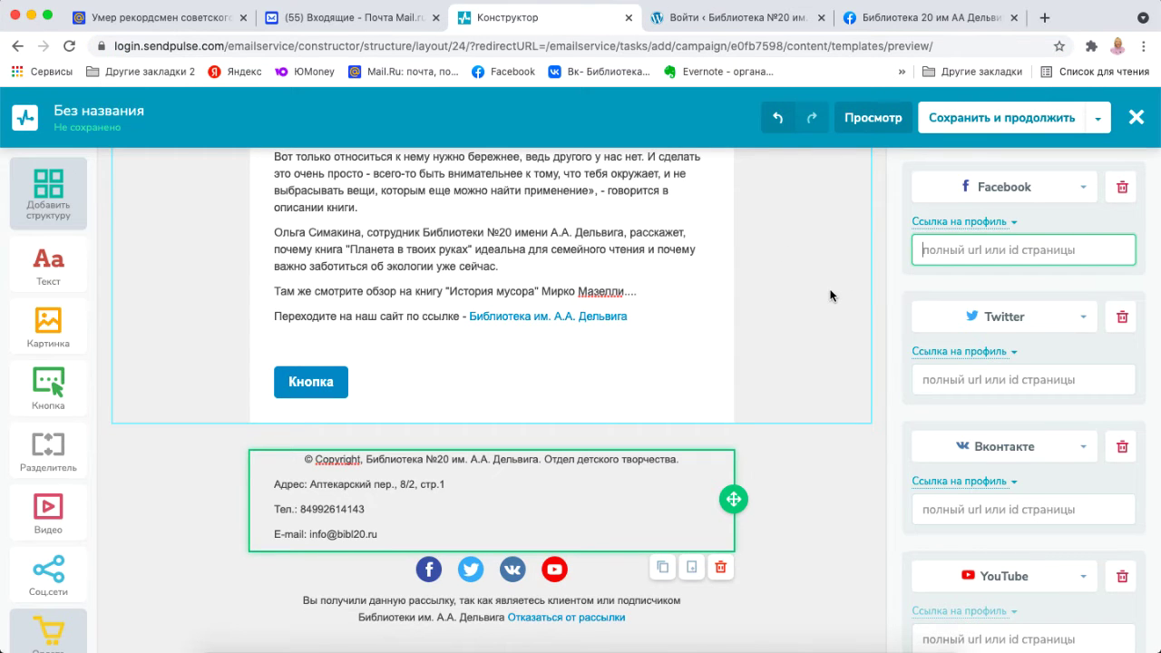
key("ctrl+v")
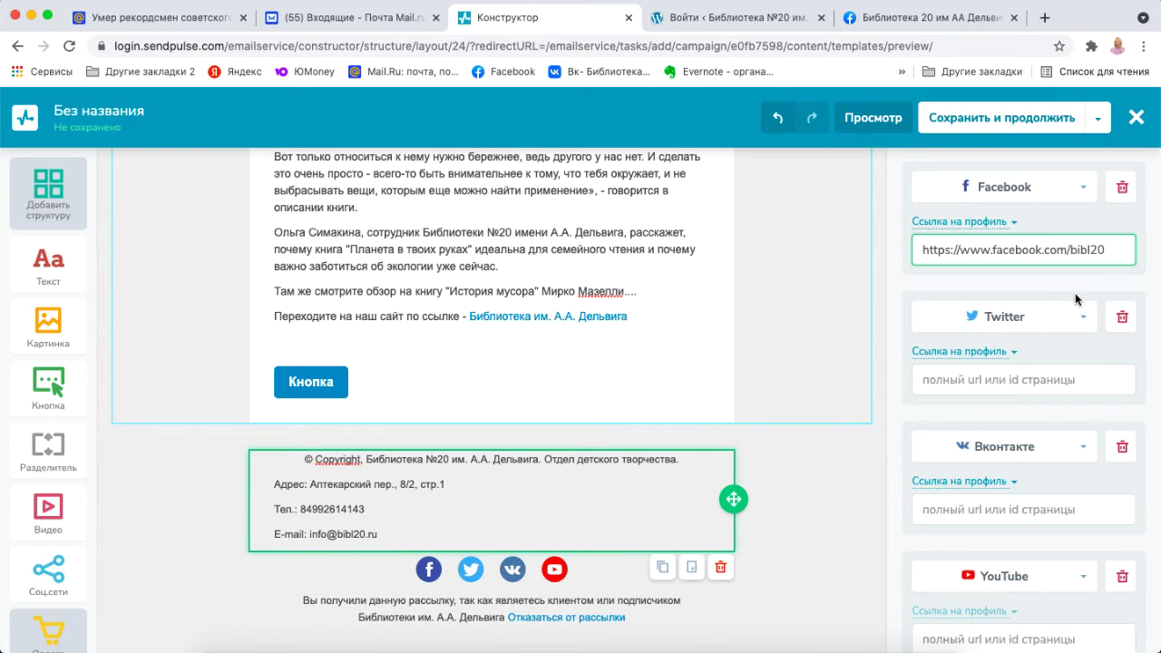
left_click(1075, 290)
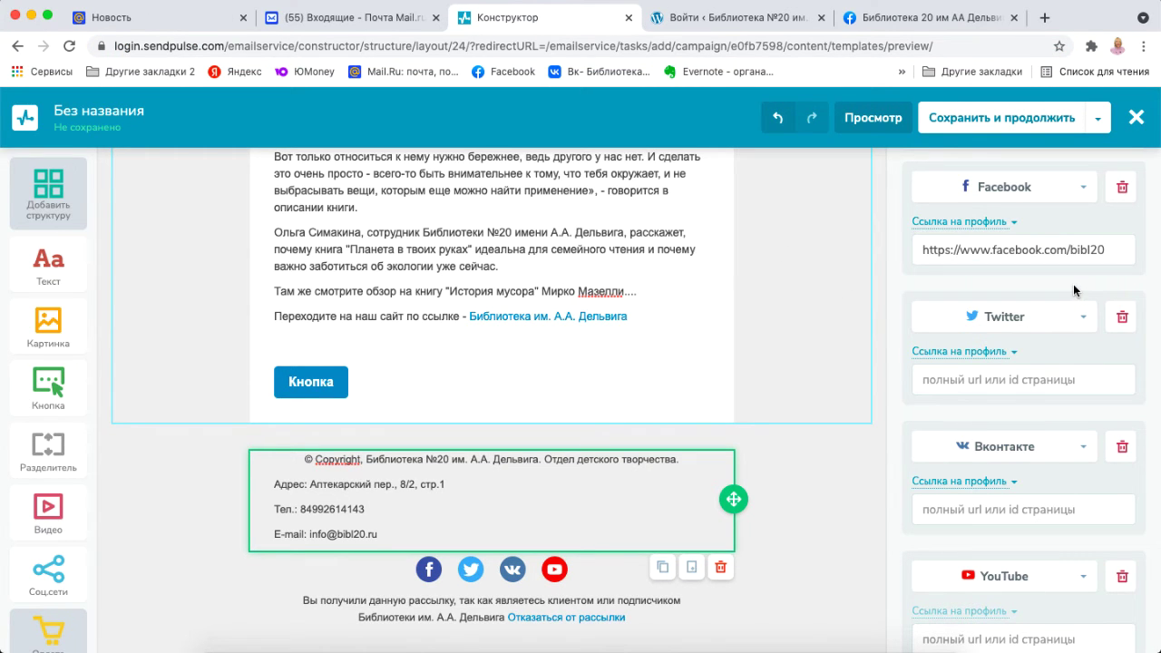
left_click(1123, 318)
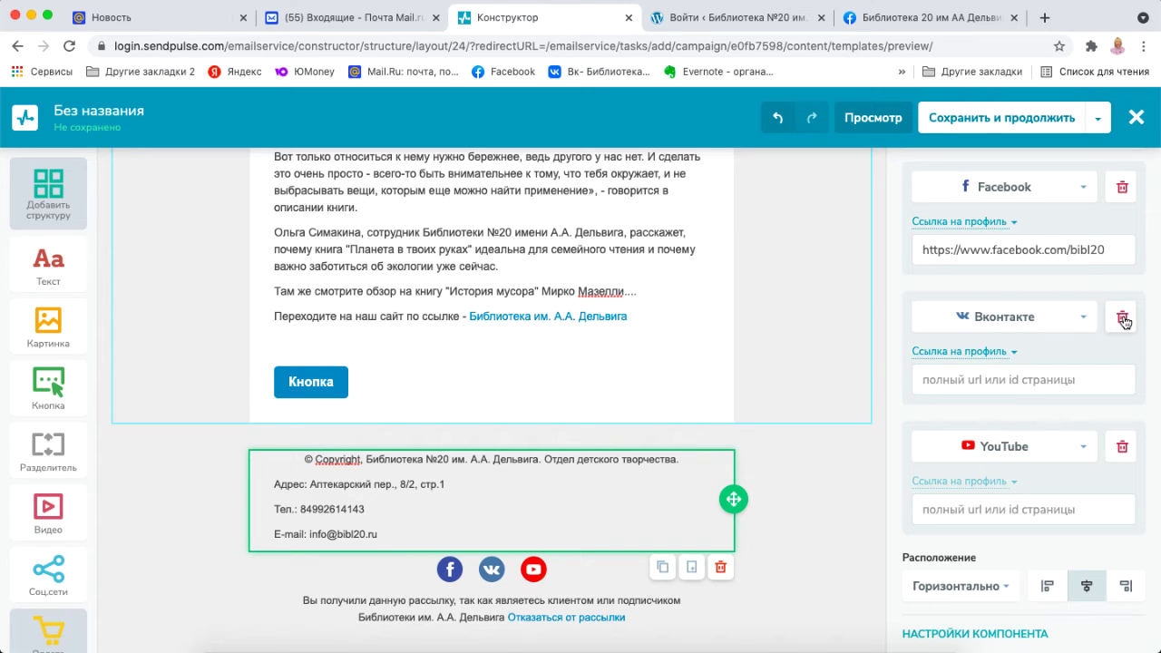
left_click(998, 377)
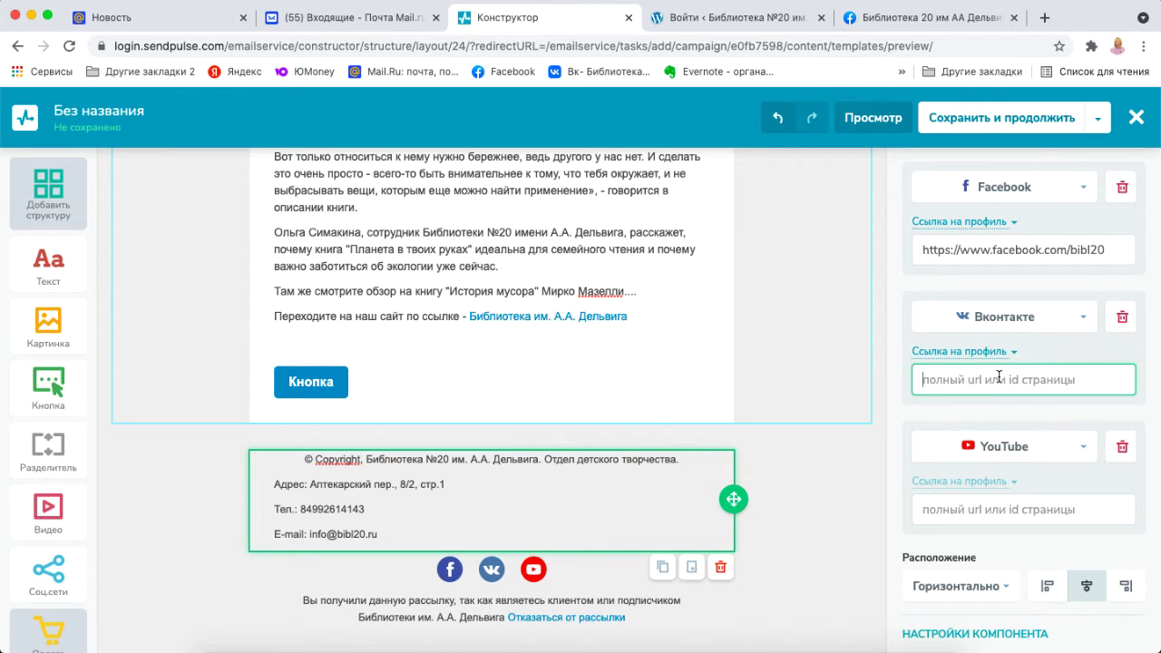
left_click(1044, 17)
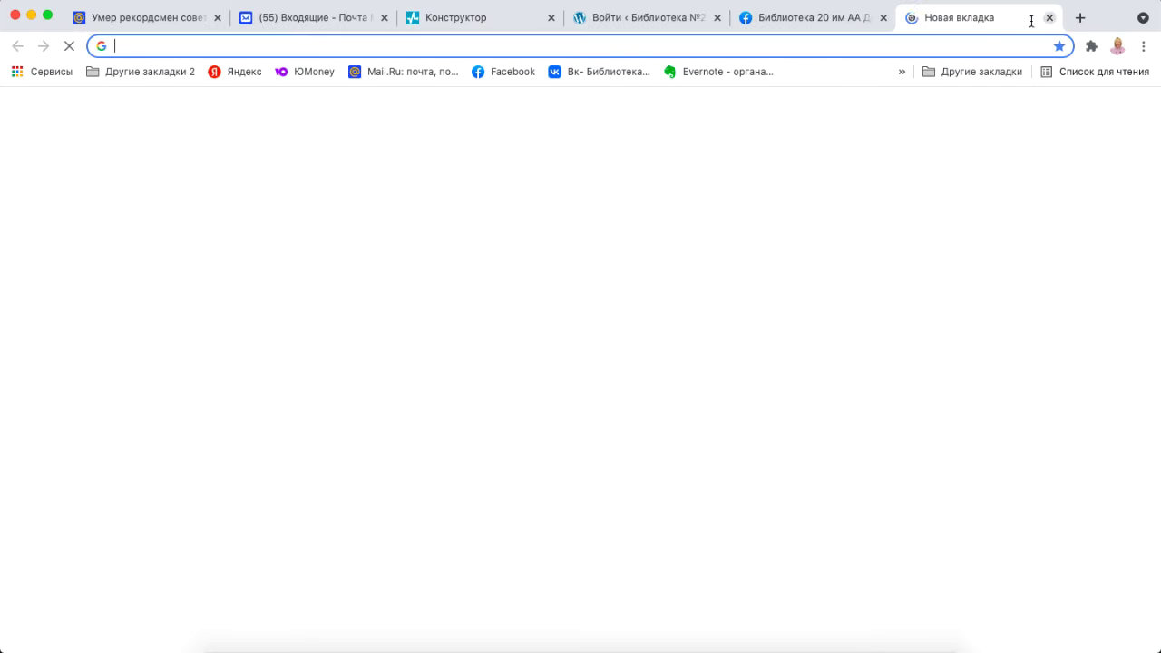
Open the VK community Детская библиотека №20 им. А.А. Дельвига and copy its address vk.com/childbibl20.
left_click(560, 76)
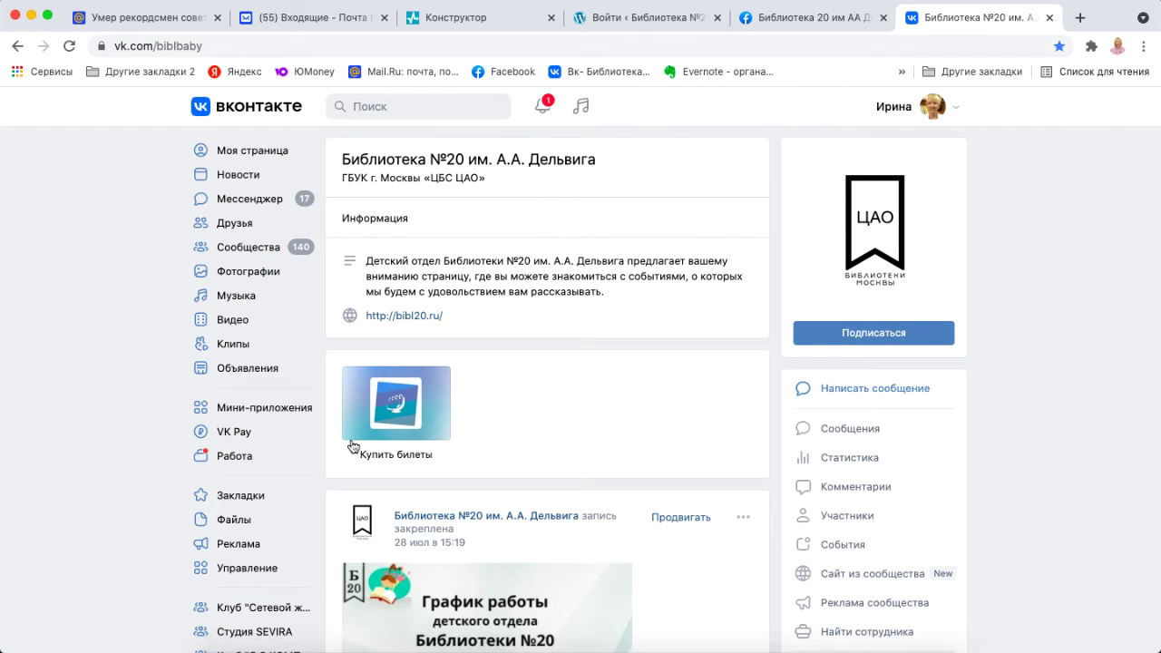
scroll(276, 591, "down", 2)
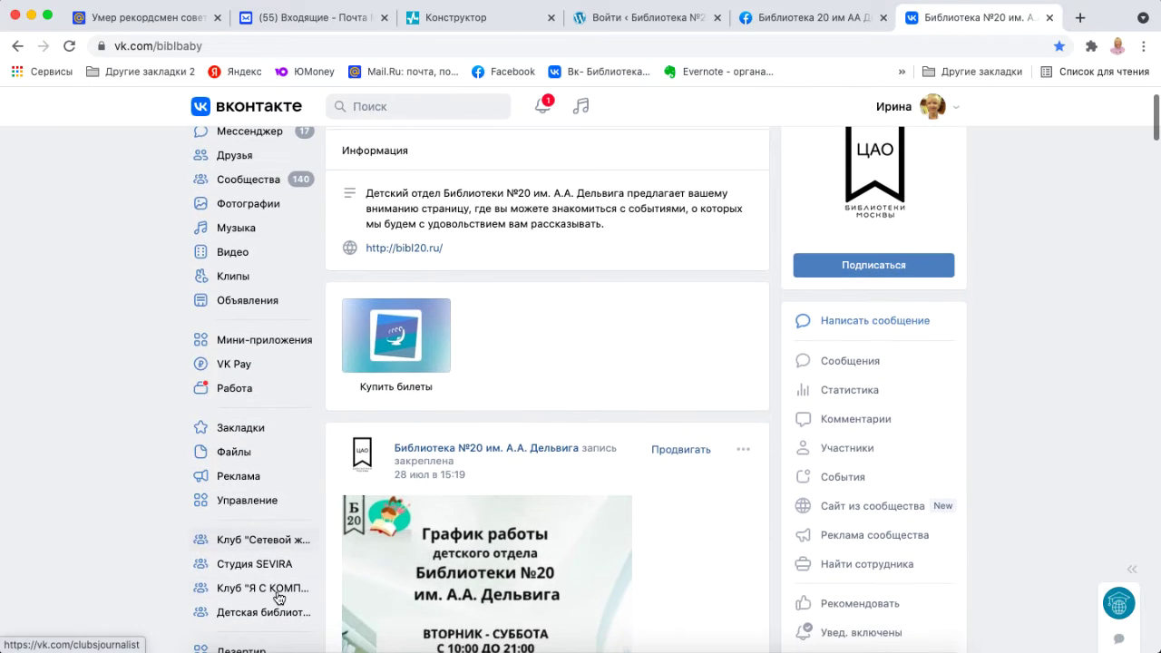
left_click(261, 613)
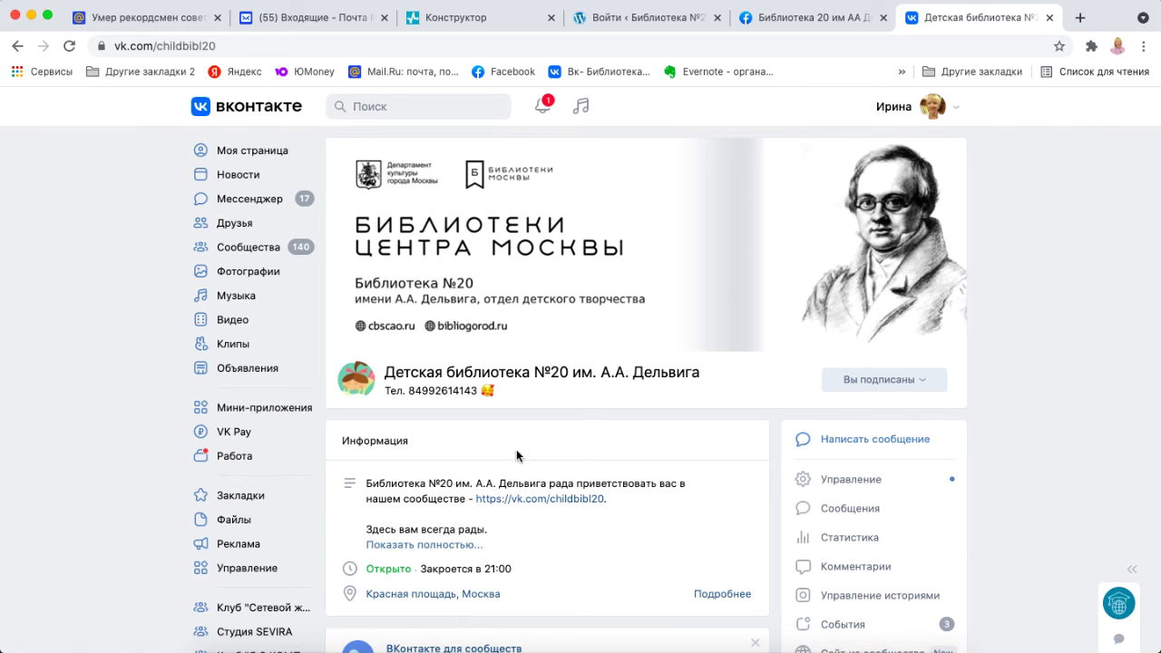
scroll(517, 455, "down", 4)
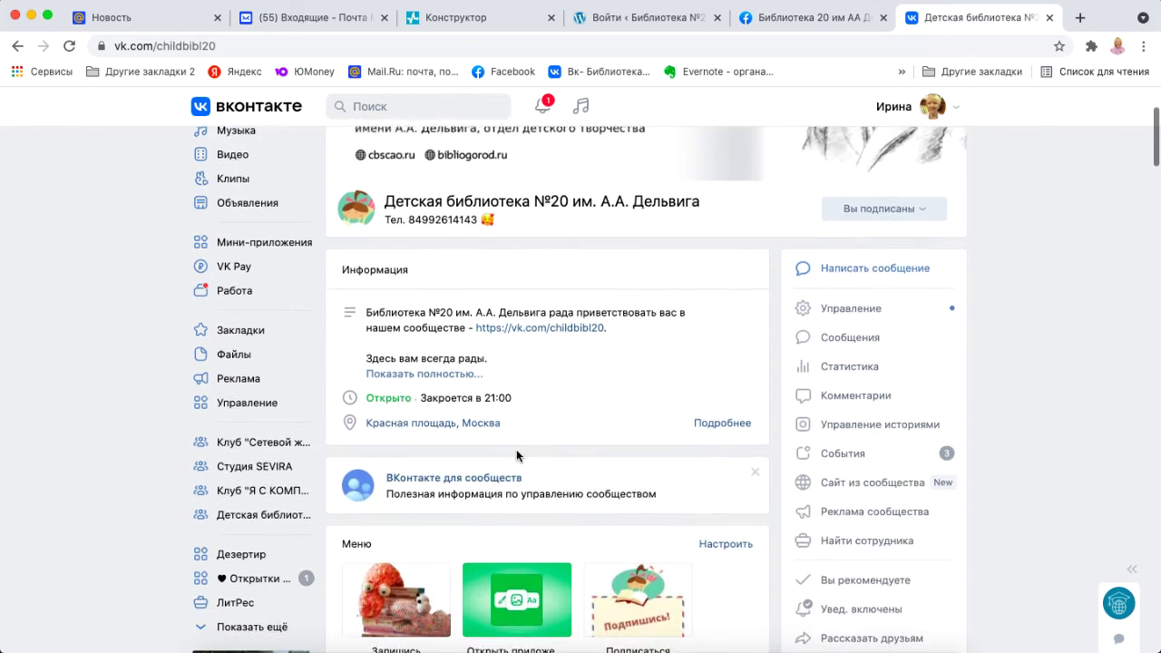
scroll(517, 455, "up", 4)
double_click(231, 46)
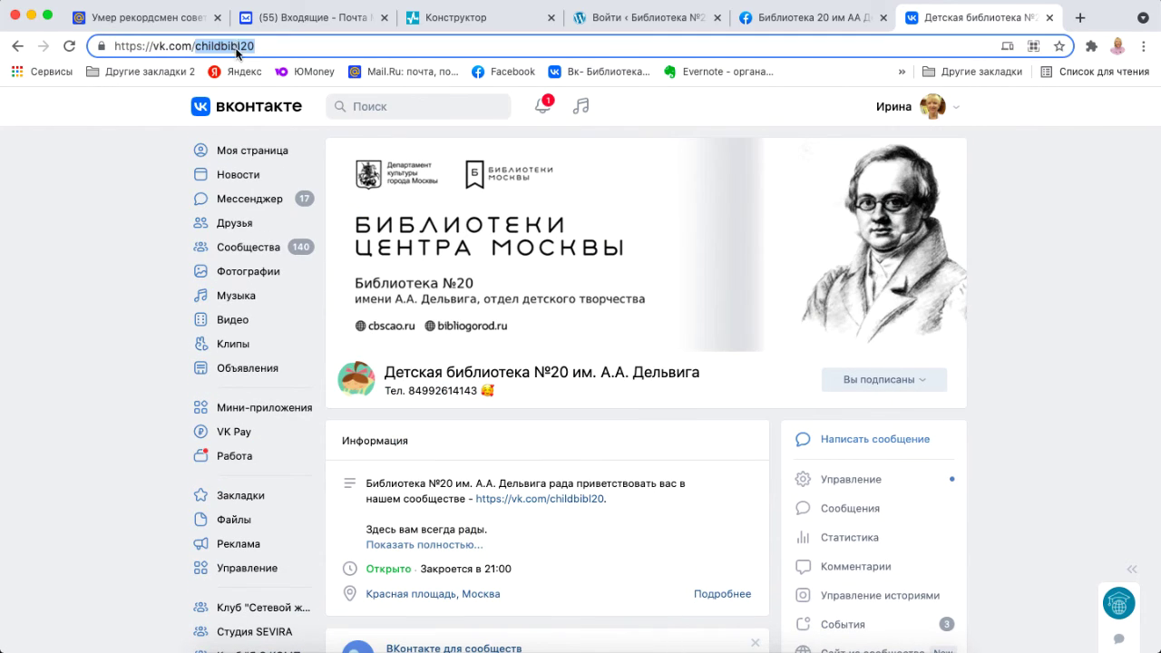
triple_click(236, 49)
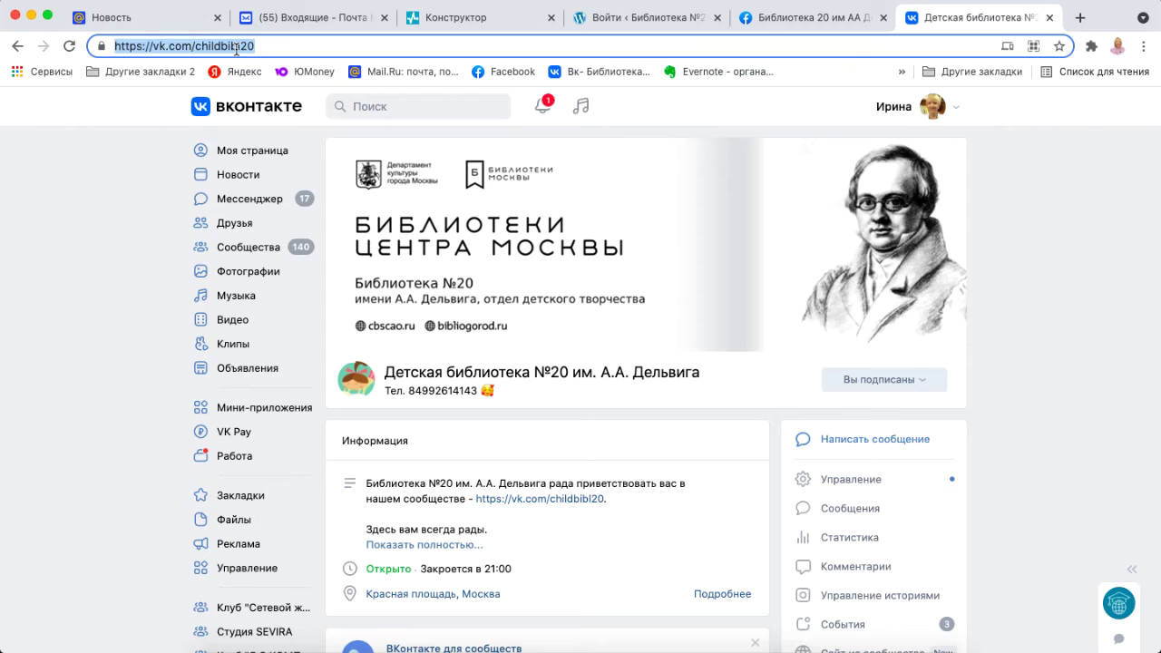
left_click(488, 18)
type("https://vk.com/childbibl20")
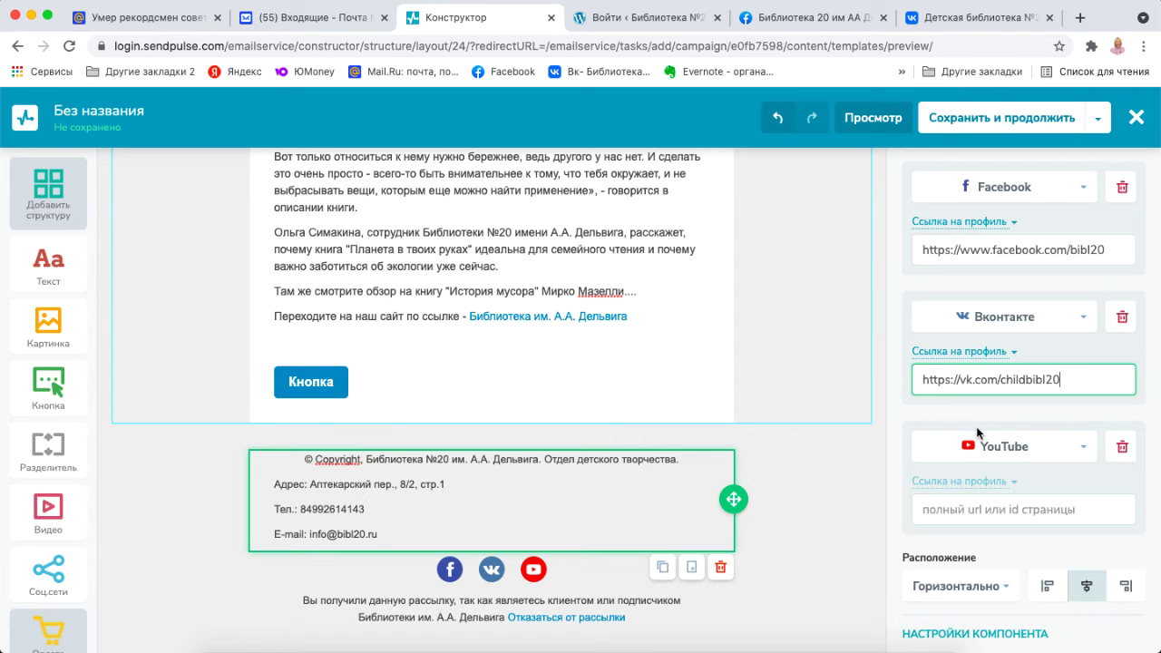
left_click(1009, 513)
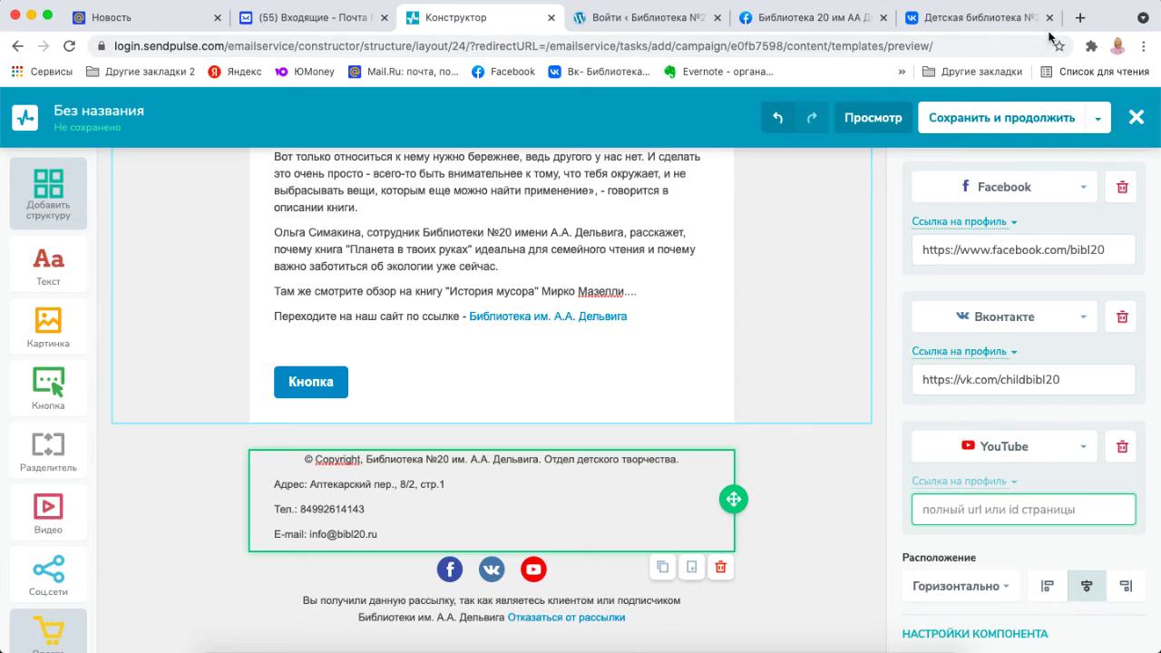
left_click(1080, 18)
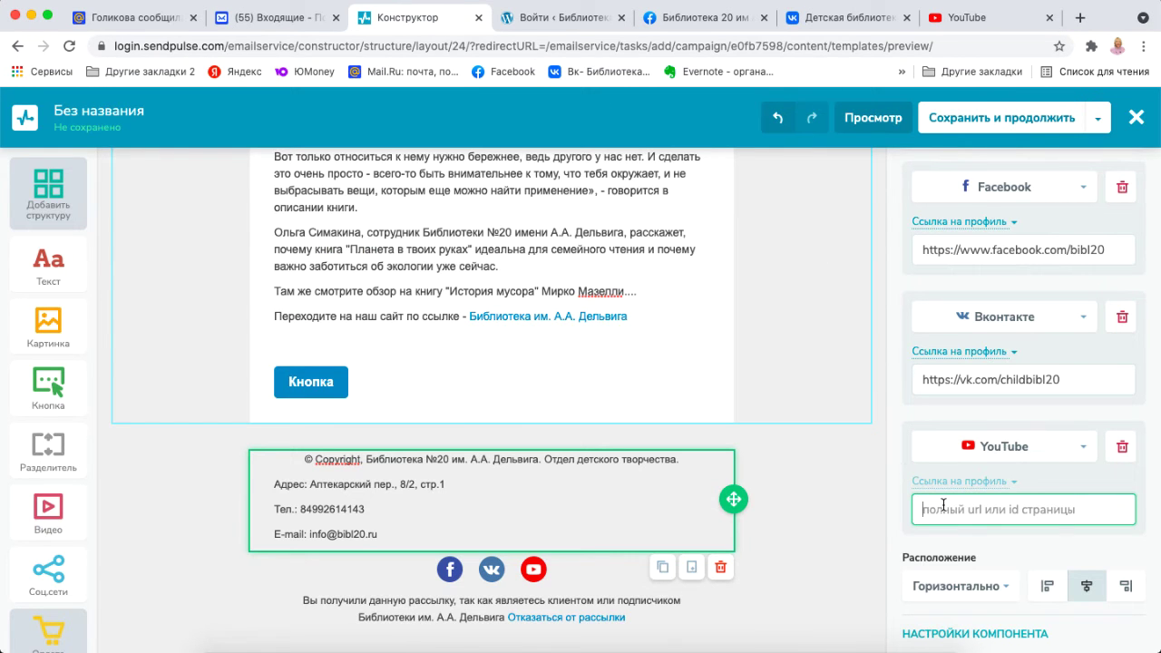
type("https://www.youtube.com/channel/UCZ8dKhibGfY5TuzMqURof5g")
left_click(1007, 555)
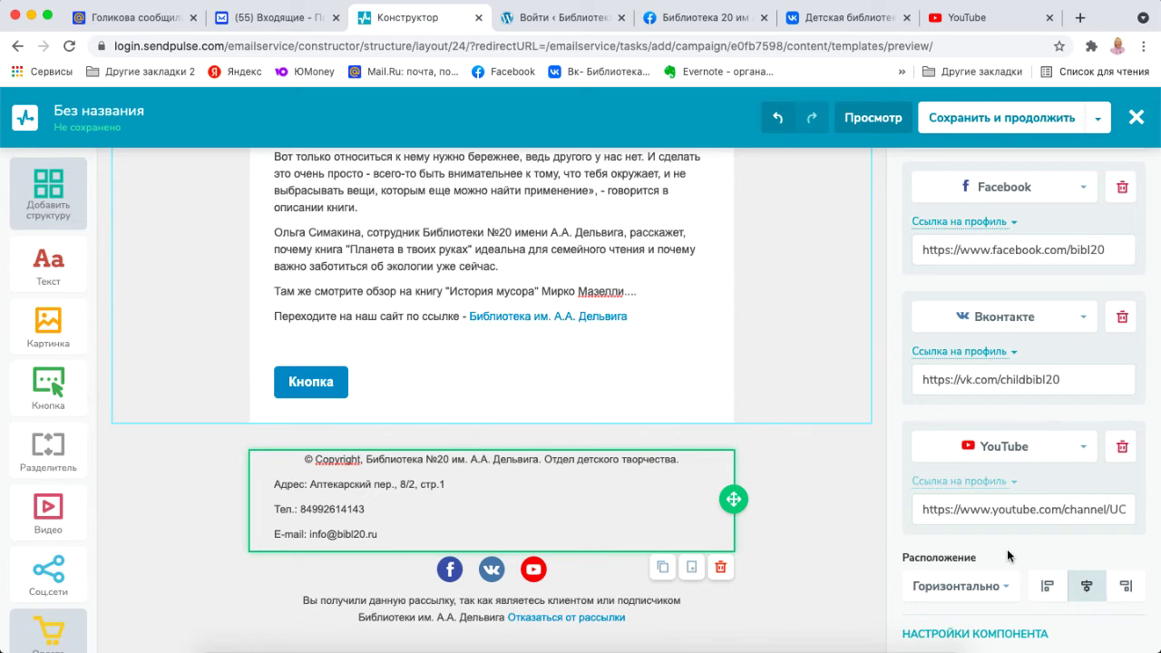
scroll(1008, 555, "down", 3)
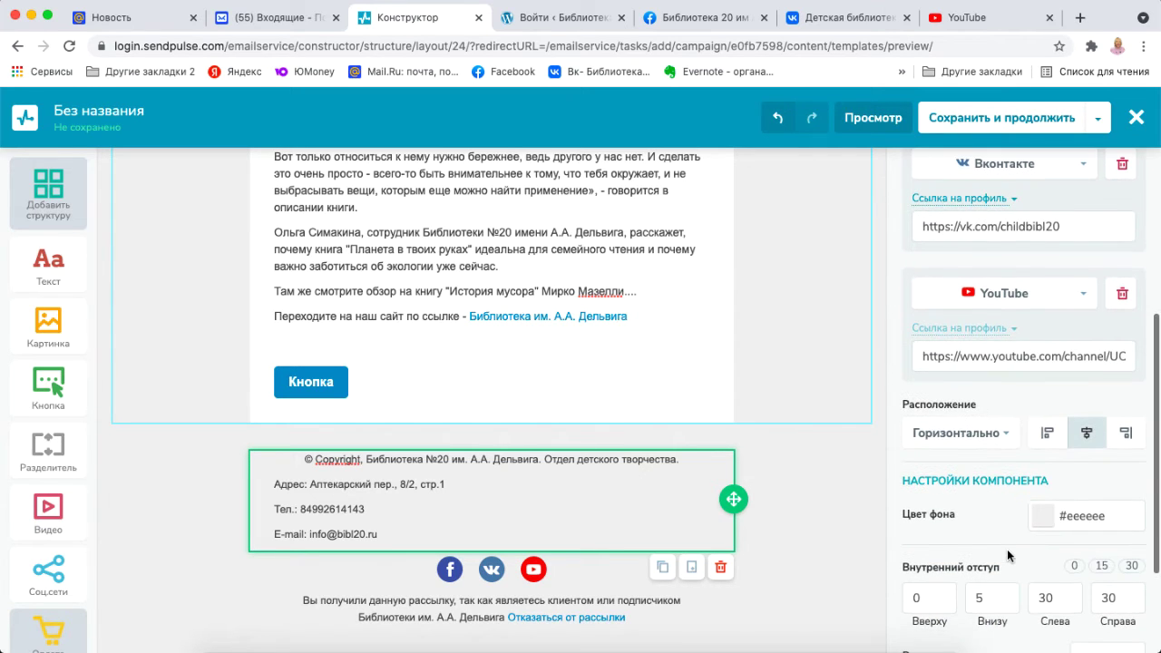
scroll(1006, 545, "up", 5)
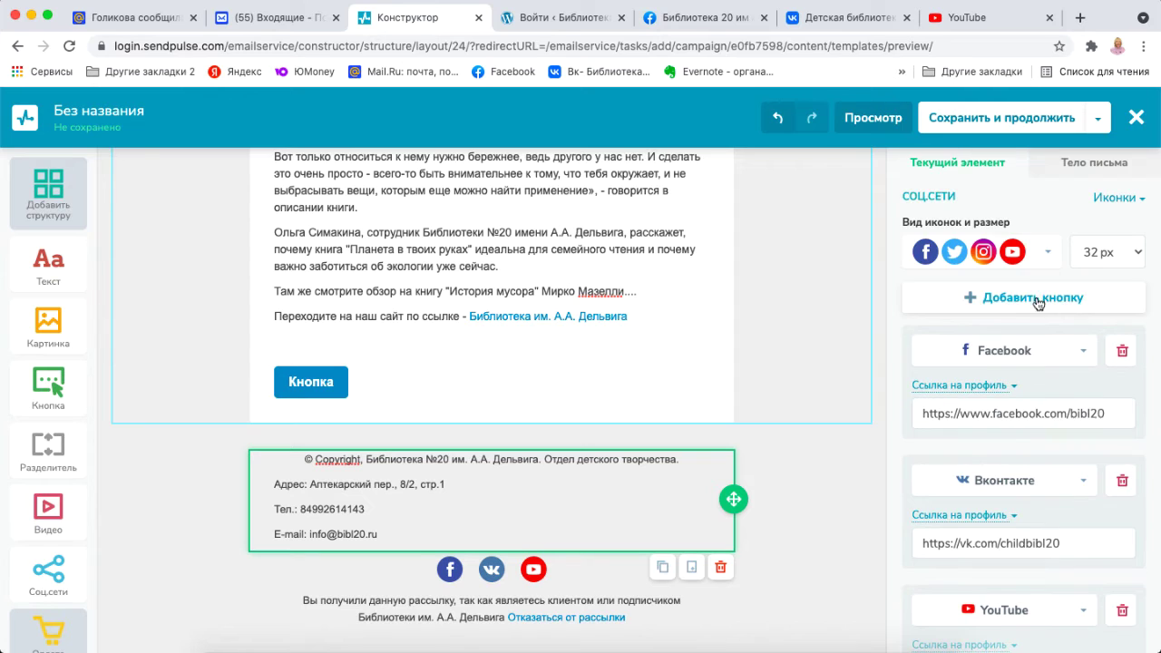
Add another social icon to the footer and make it an Instagram icon.
left_click(1040, 299)
scroll(1040, 300, "down", 5)
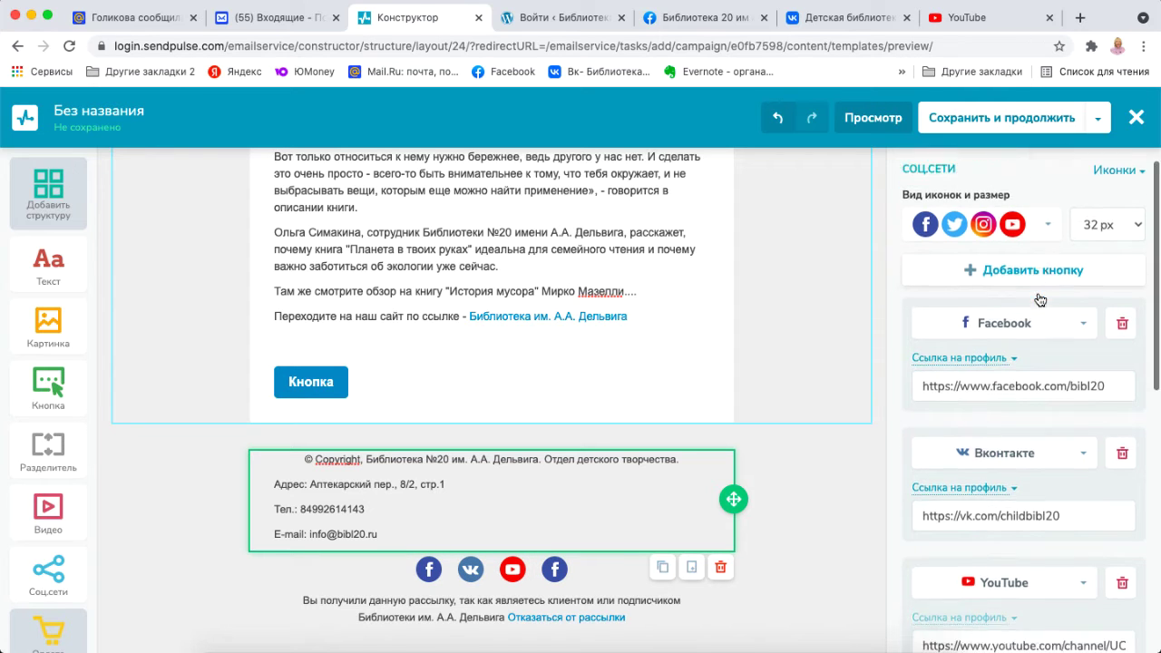
left_click(1085, 312)
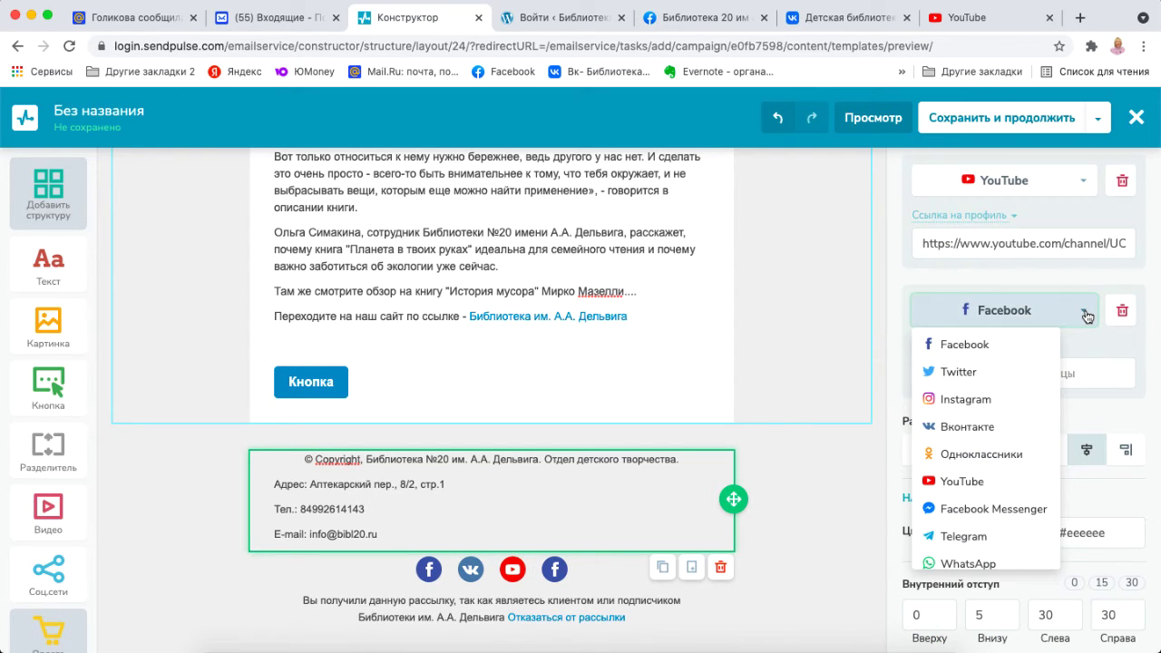
left_click(966, 399)
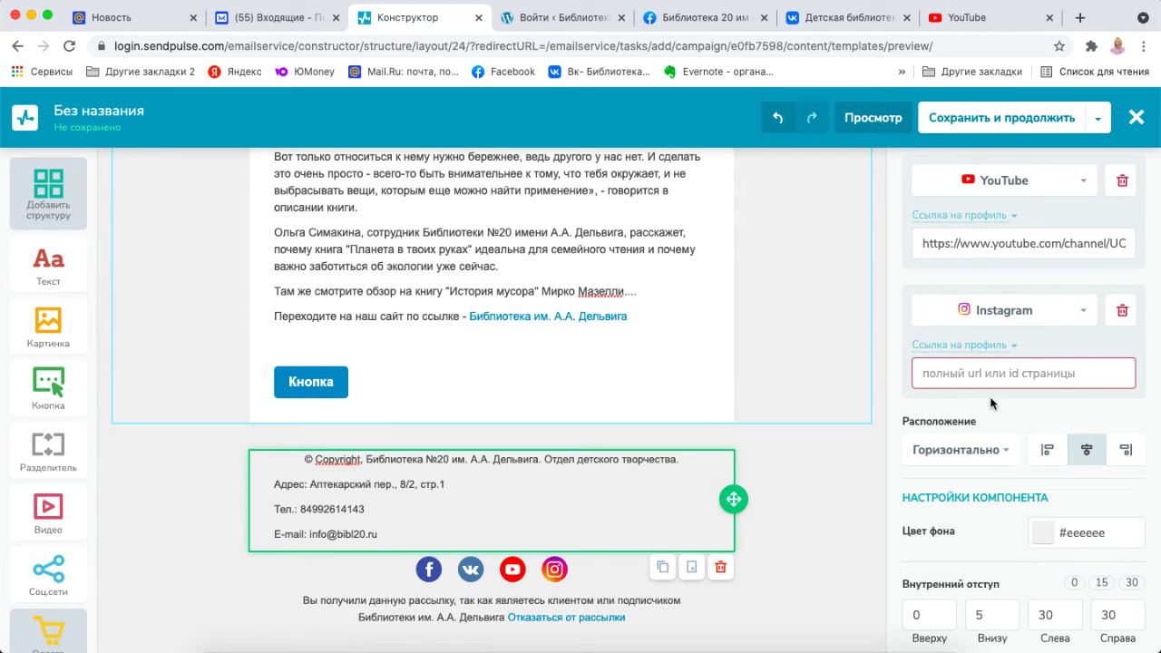
left_click(603, 646)
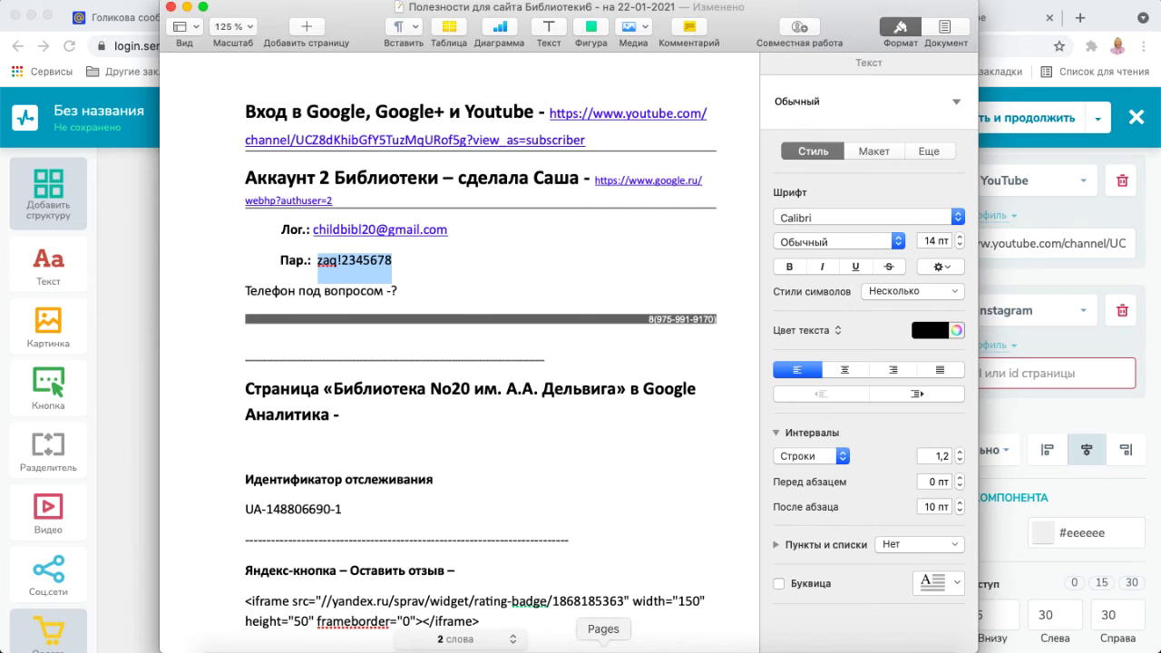
key("super+Tab")
left_click(283, 45)
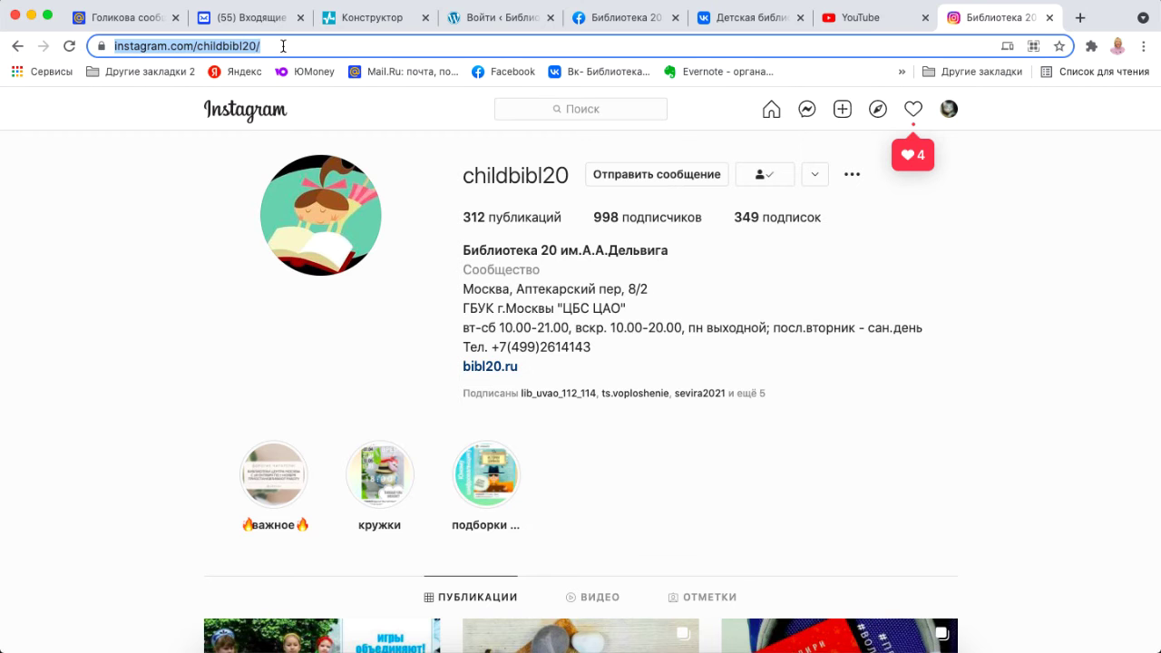
left_click(283, 45)
key("super+c")
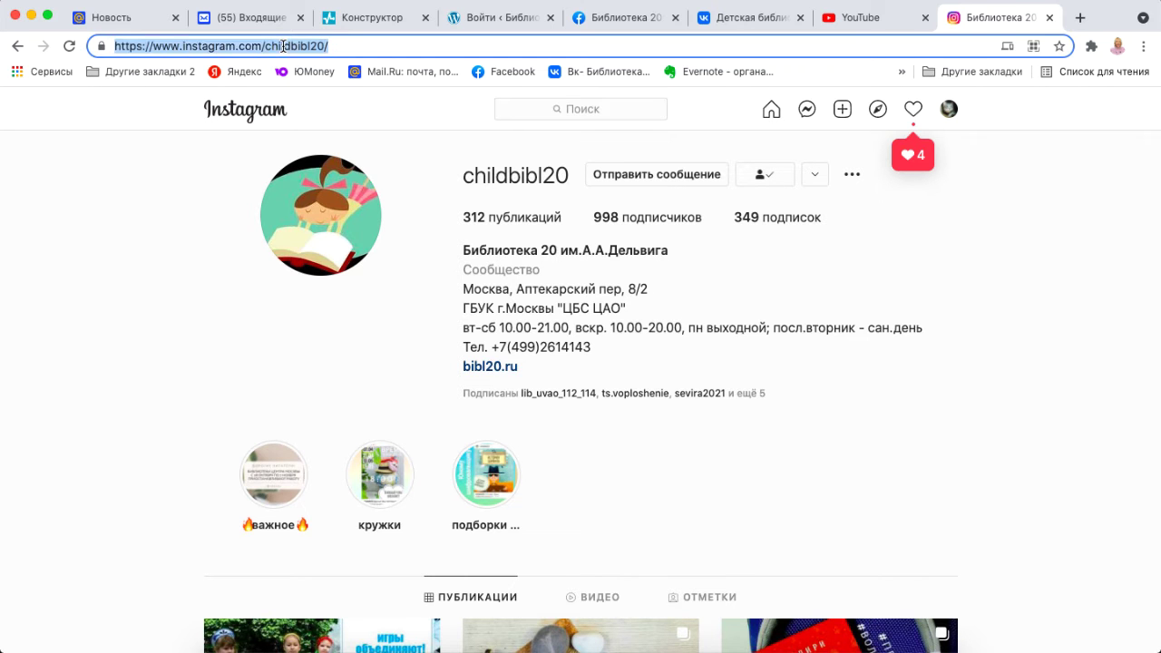
left_click(362, 17)
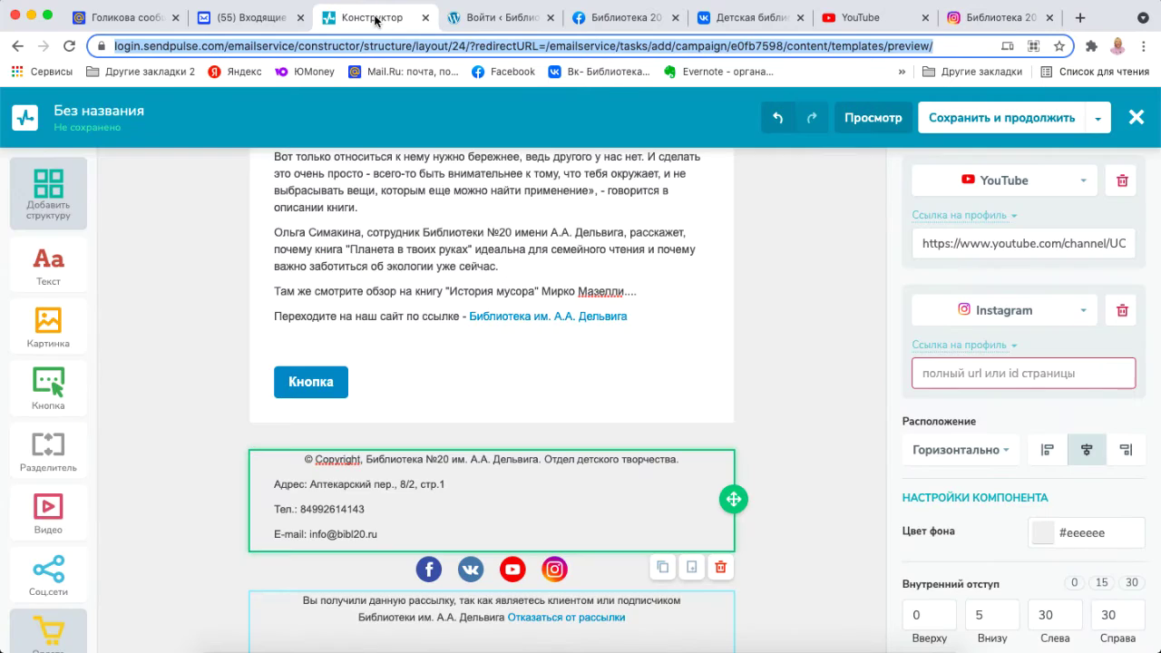
left_click(949, 380)
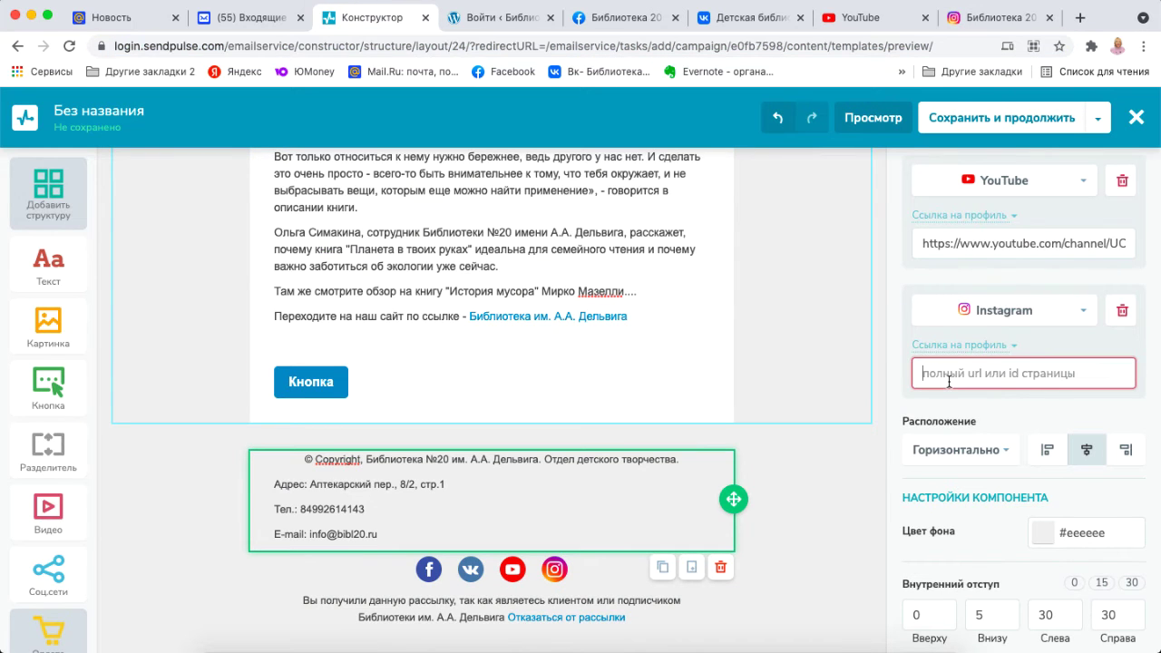
key("super+v")
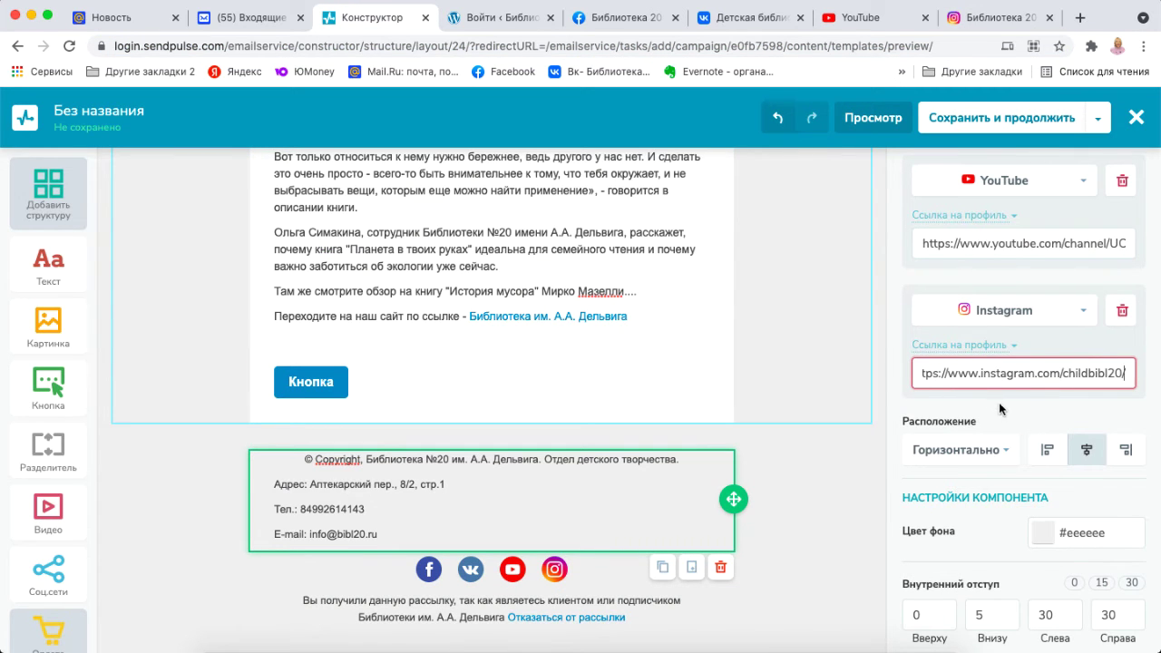
left_click(1000, 408)
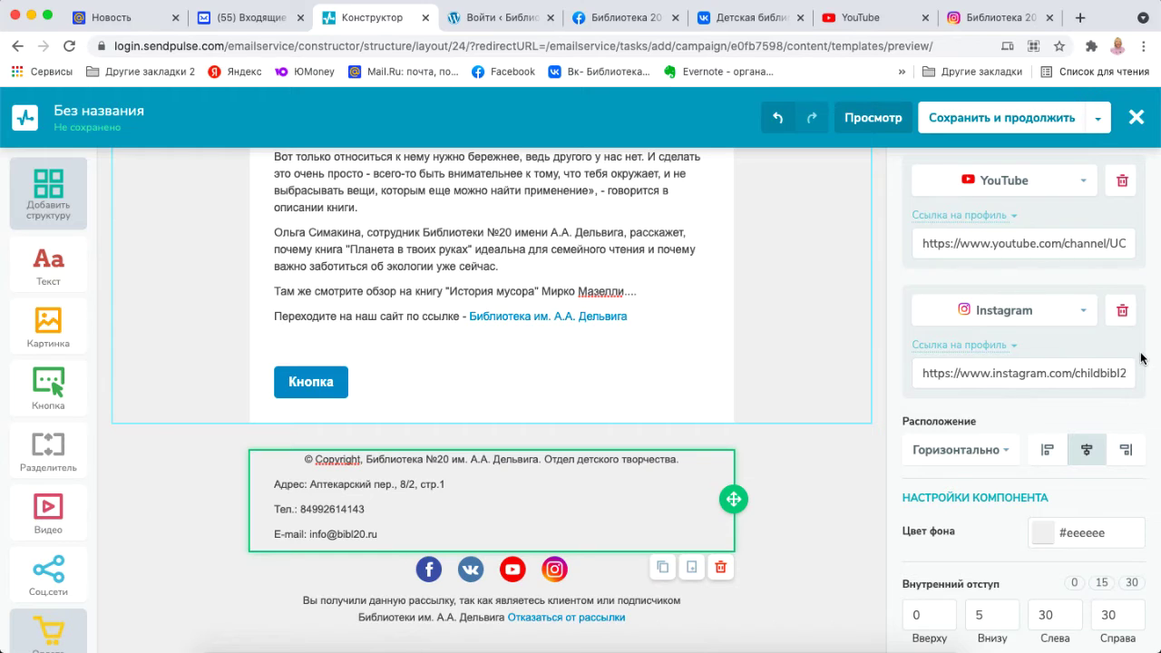
scroll(1141, 359, "down", 2)
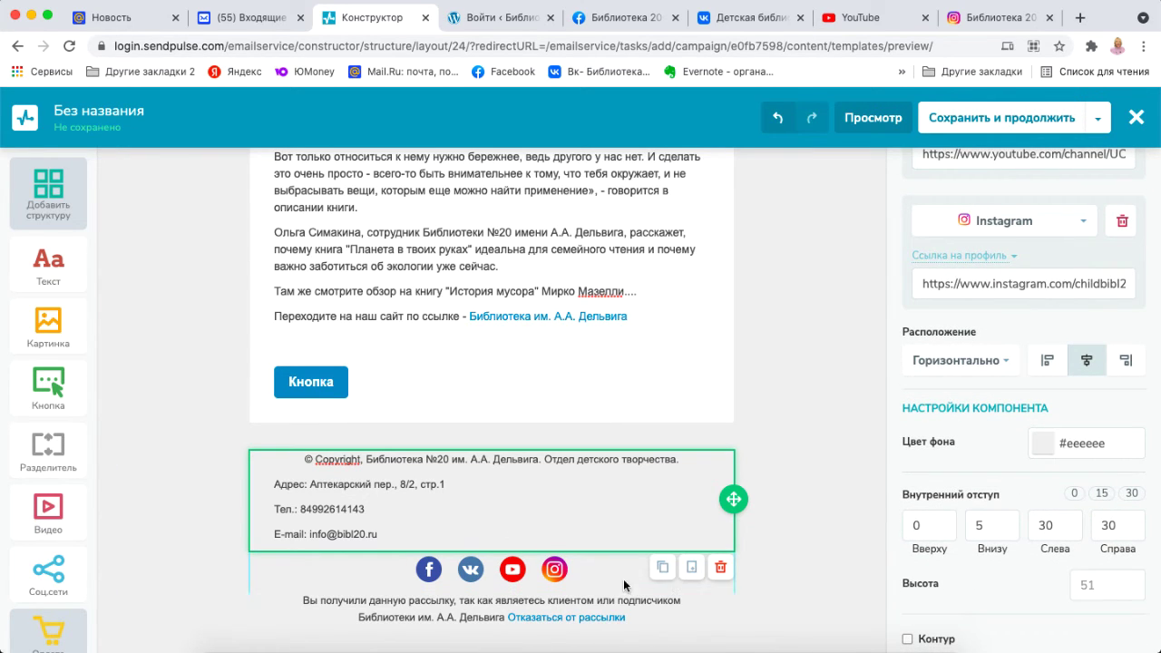
Save the email design with 'Сохранить и продолжить' and return to the Контент письма page.
scroll(791, 535, "down", 2)
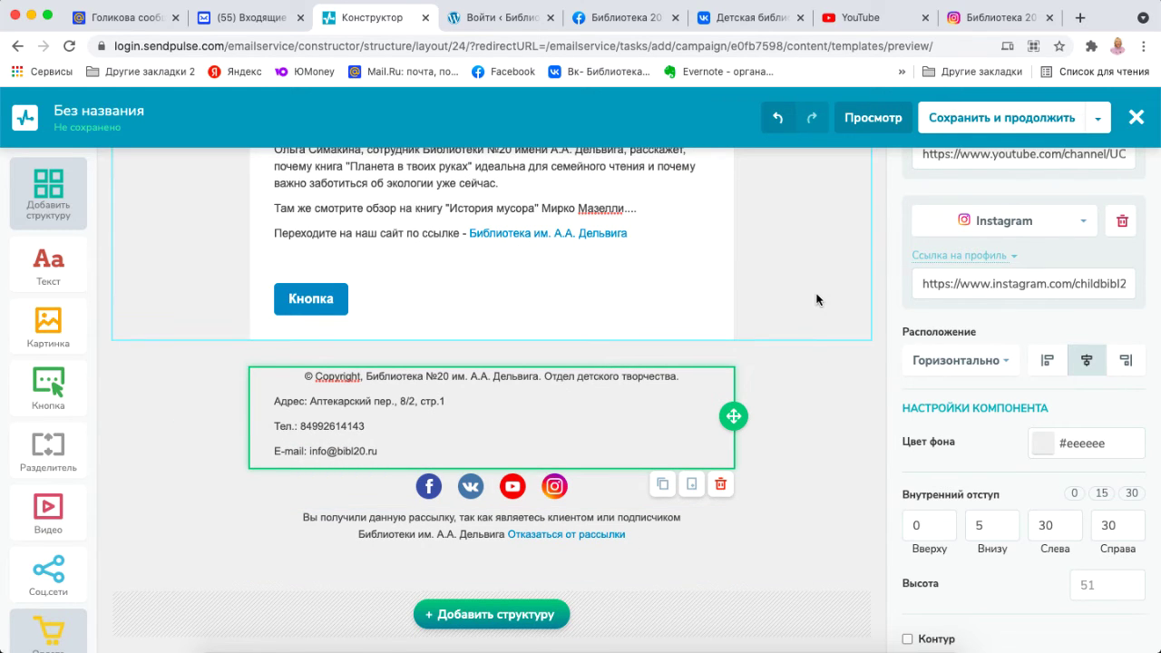
scroll(817, 300, "up", 5)
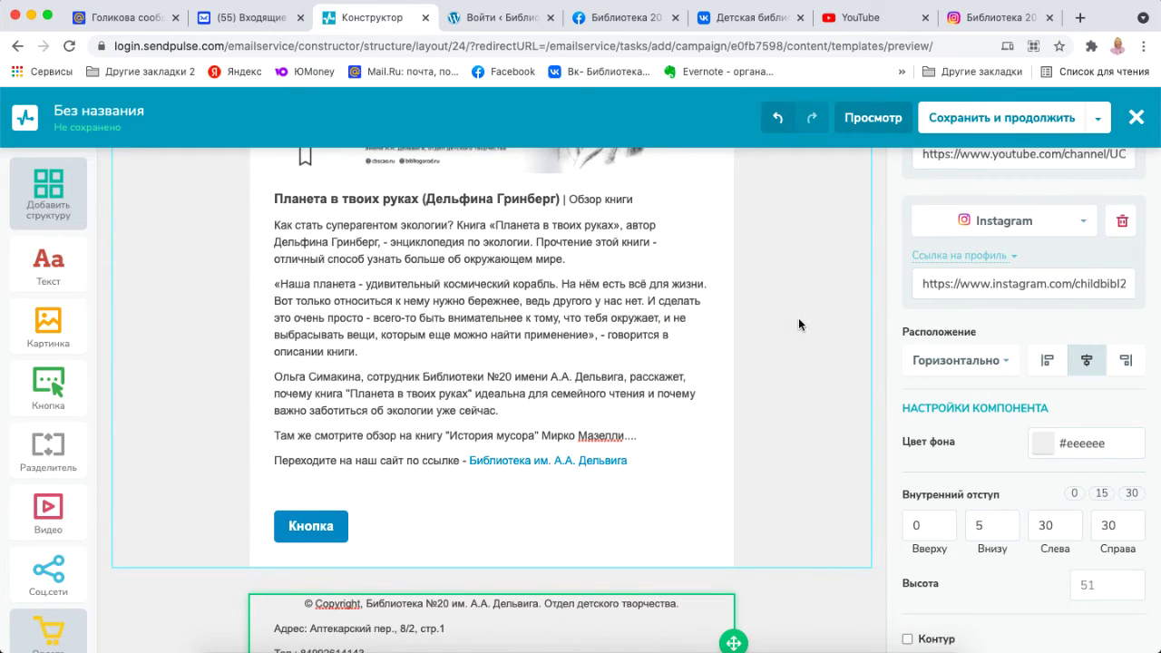
left_click(459, 461)
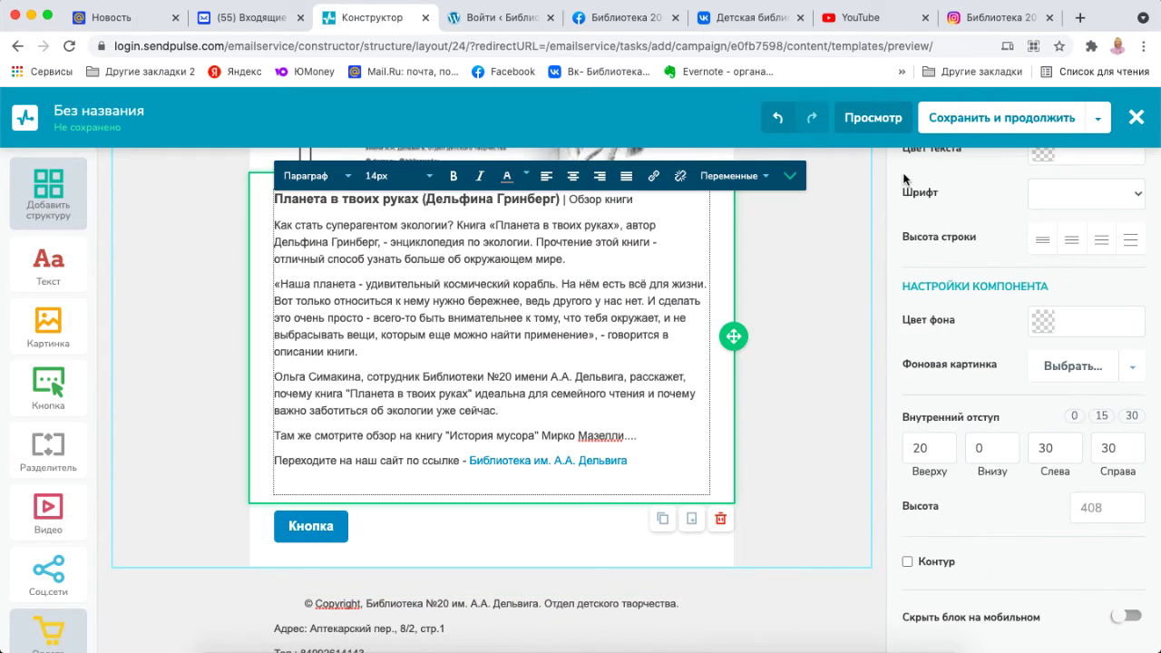
left_click(1008, 126)
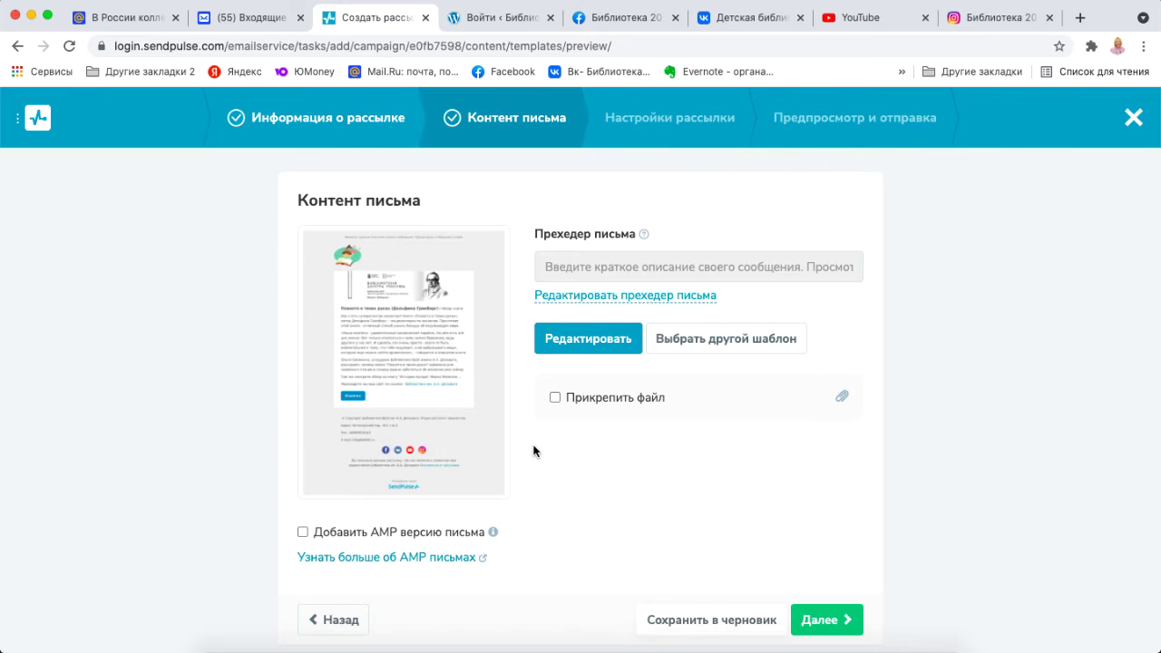
scroll(534, 448, "down", 1)
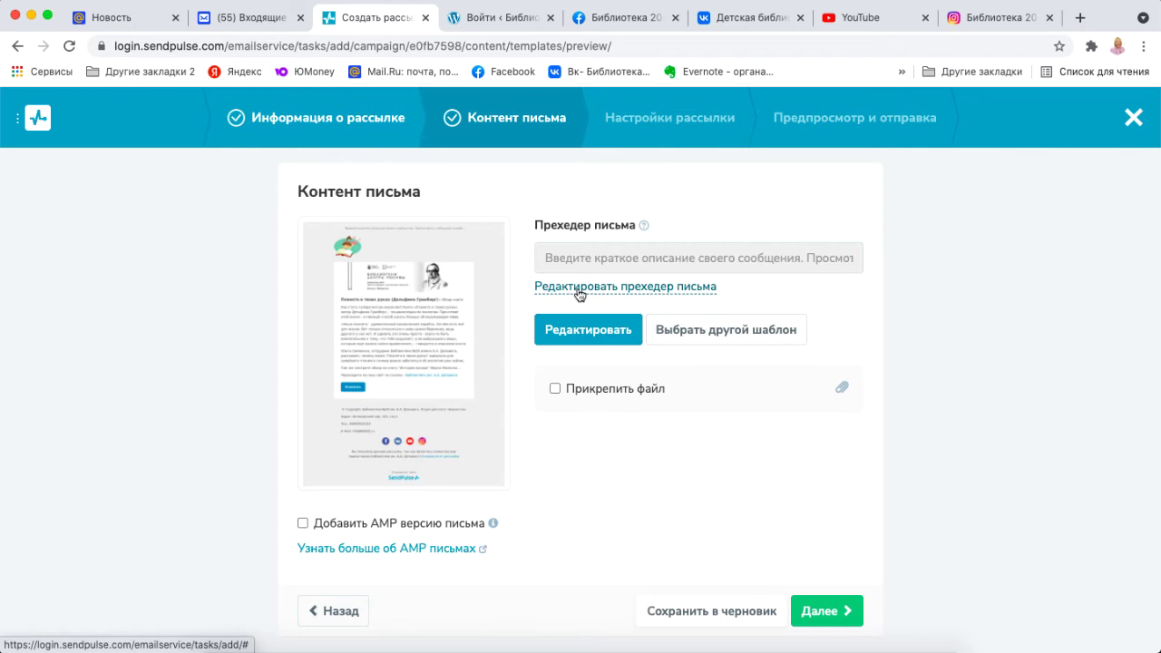
Replace the preheader placeholder with 'Обзор книги - Планета в твоих руках (Дельфина Гринберг)'.
left_click(565, 330)
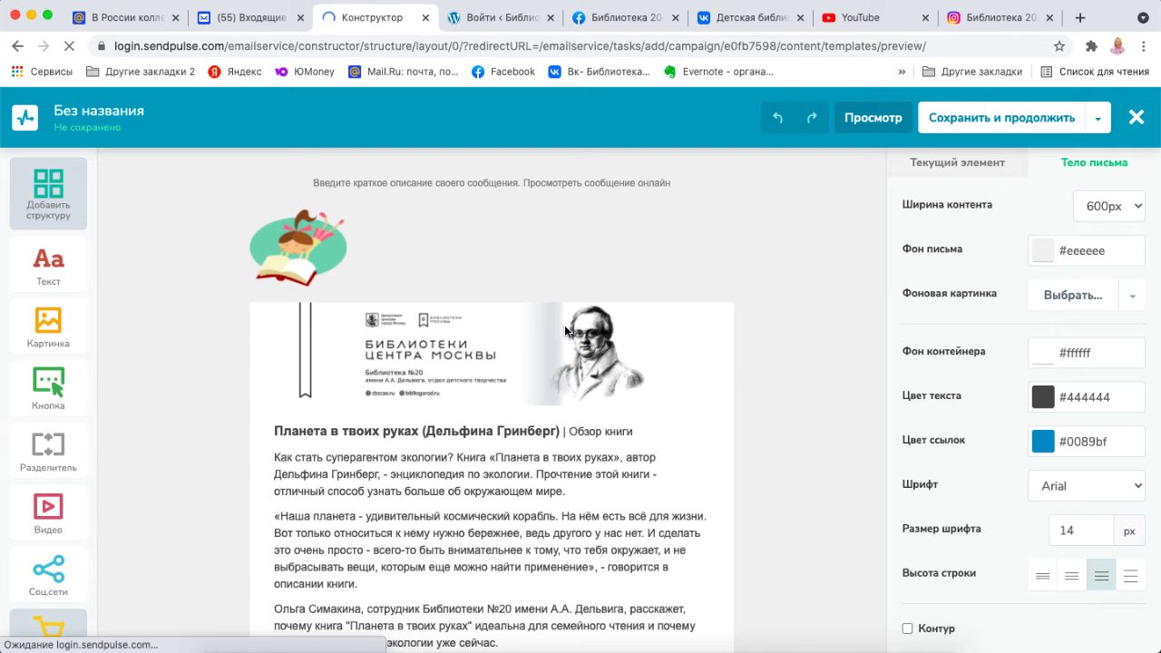
left_click(484, 182)
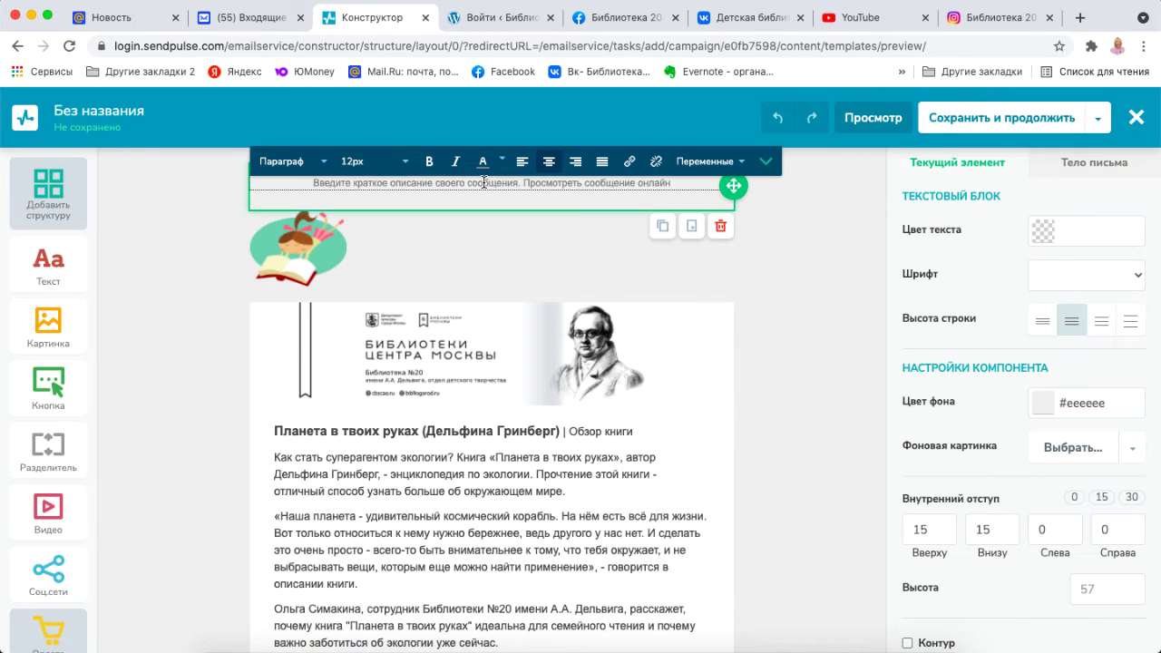
triple_click(492, 184)
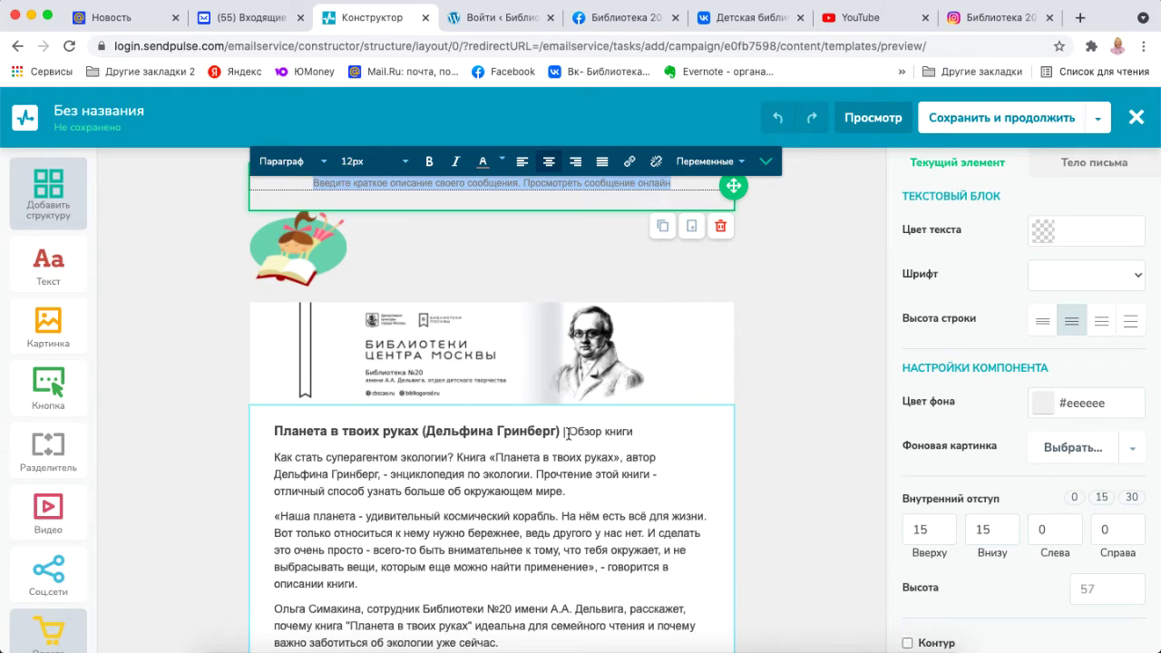
left_click_drag(568, 433, 634, 433)
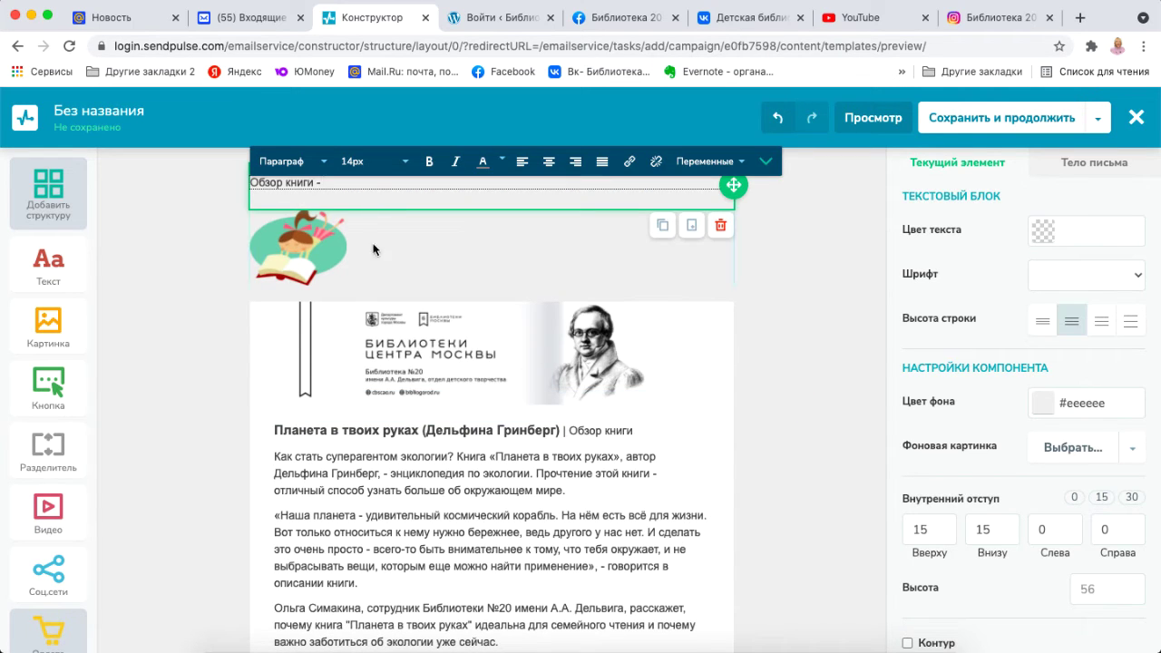
left_click_drag(274, 430, 560, 431)
key("super+c")
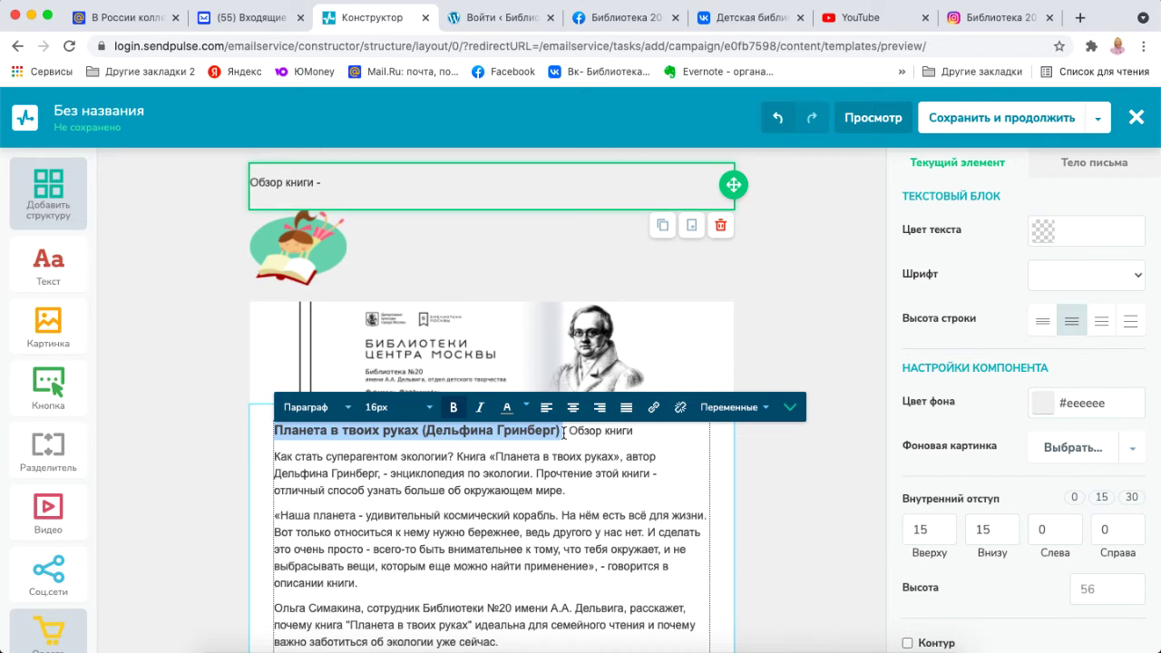
left_click(344, 186)
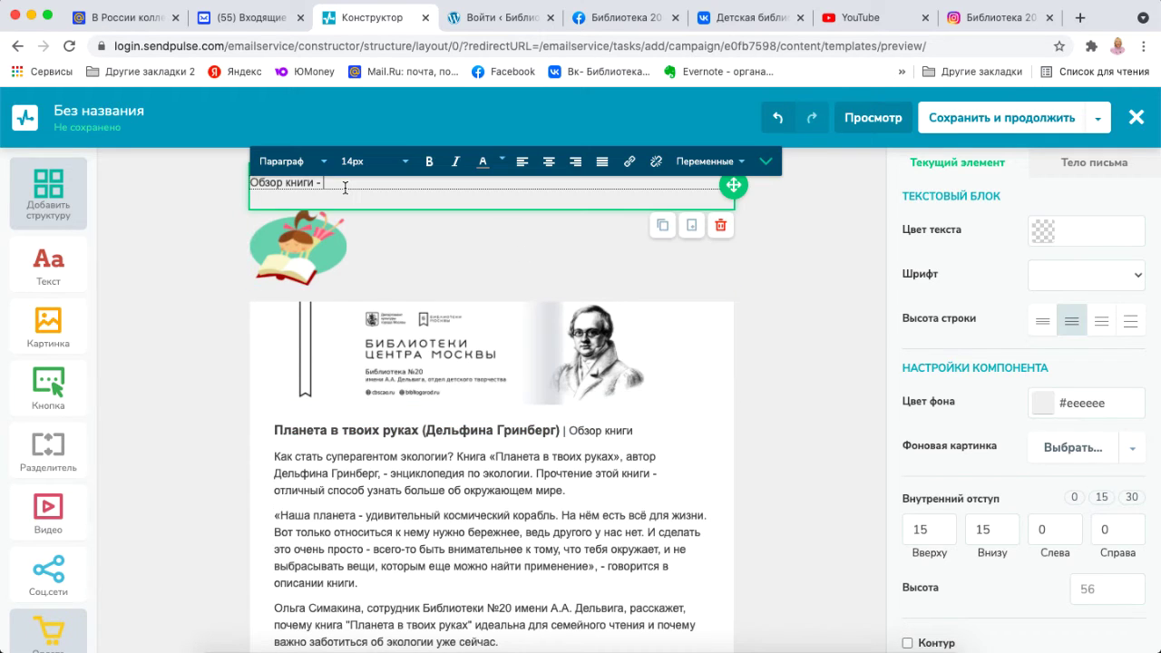
key("super+v")
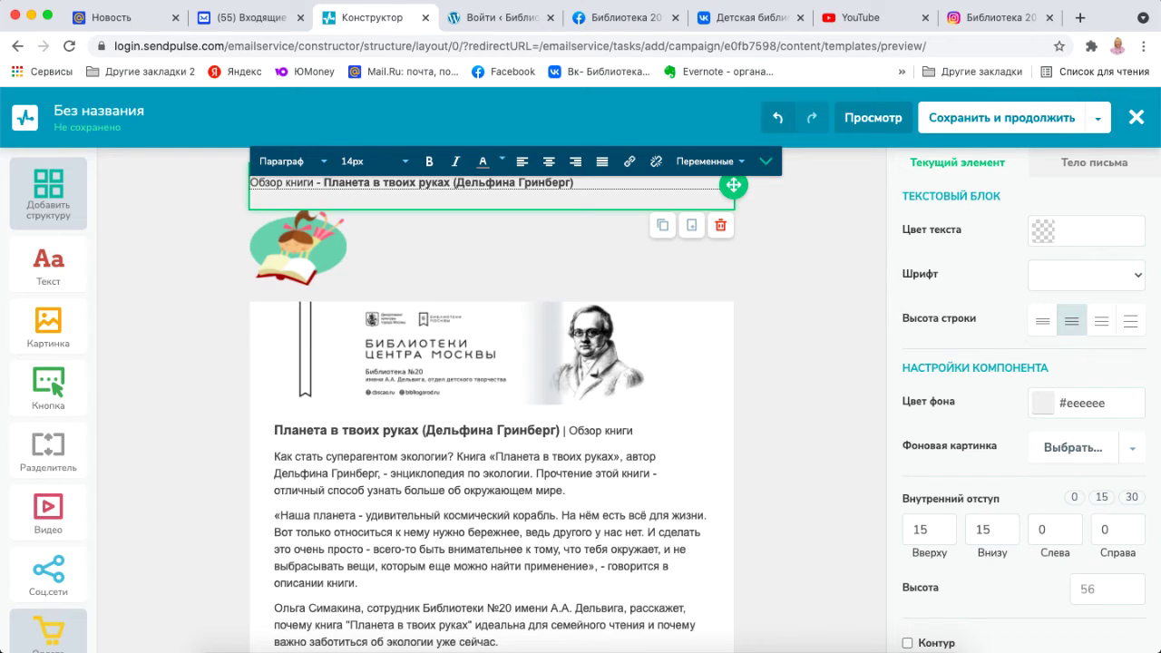
left_click(875, 343)
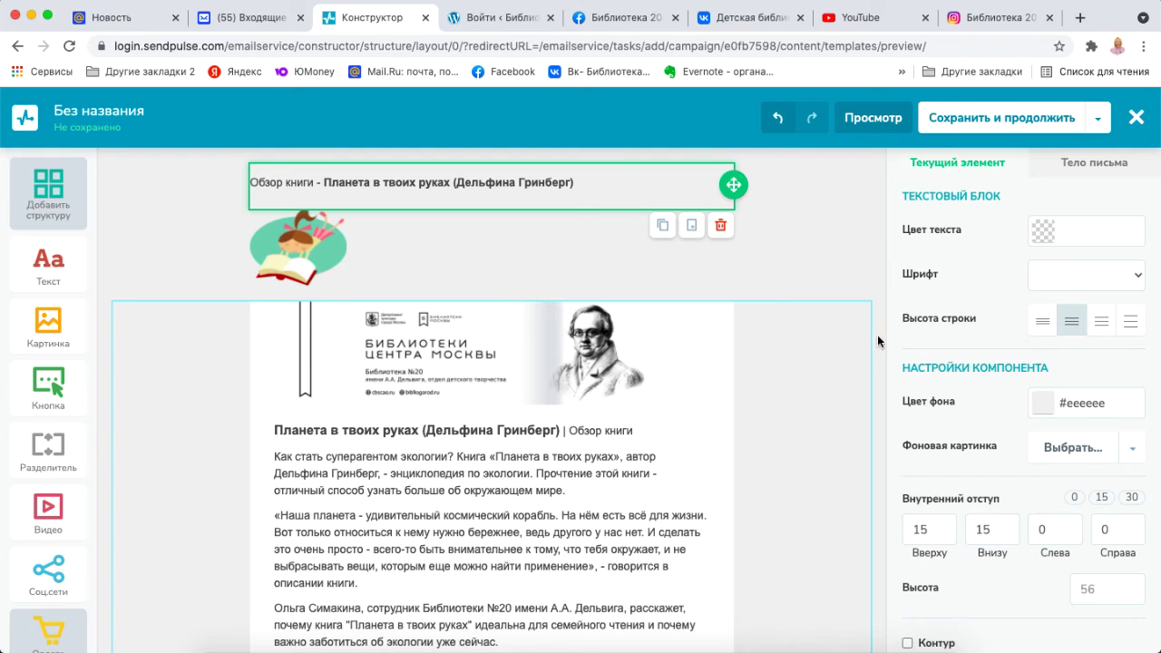
Save the email with its new preheader, then reopen it in the editor.
left_click(1015, 119)
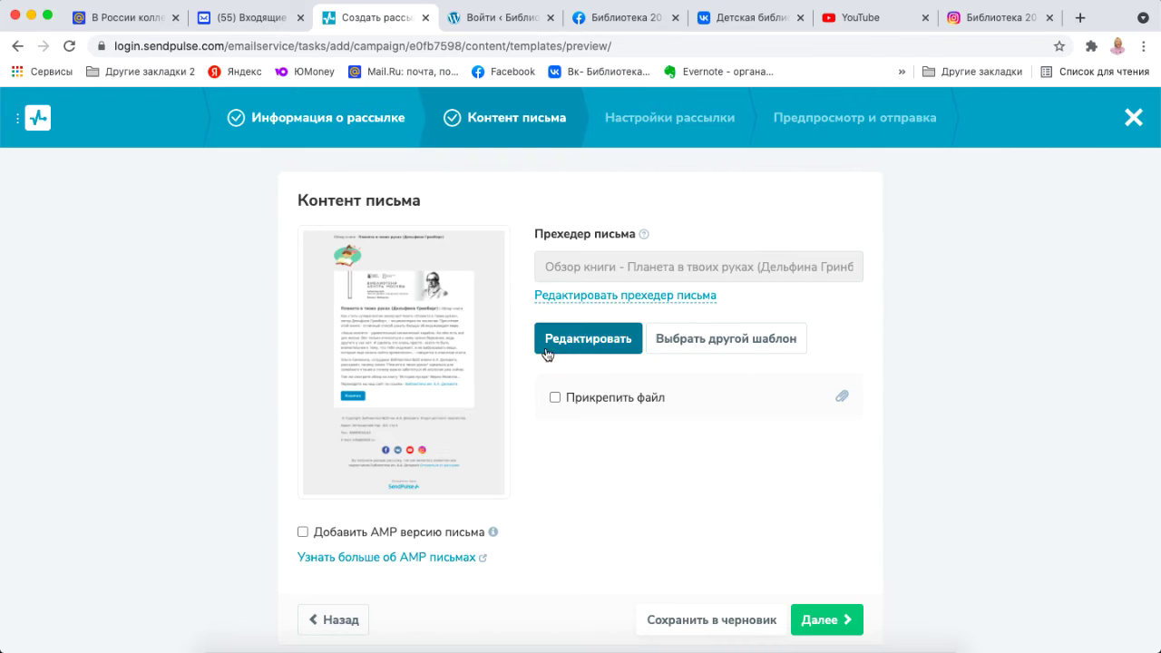
left_click(578, 334)
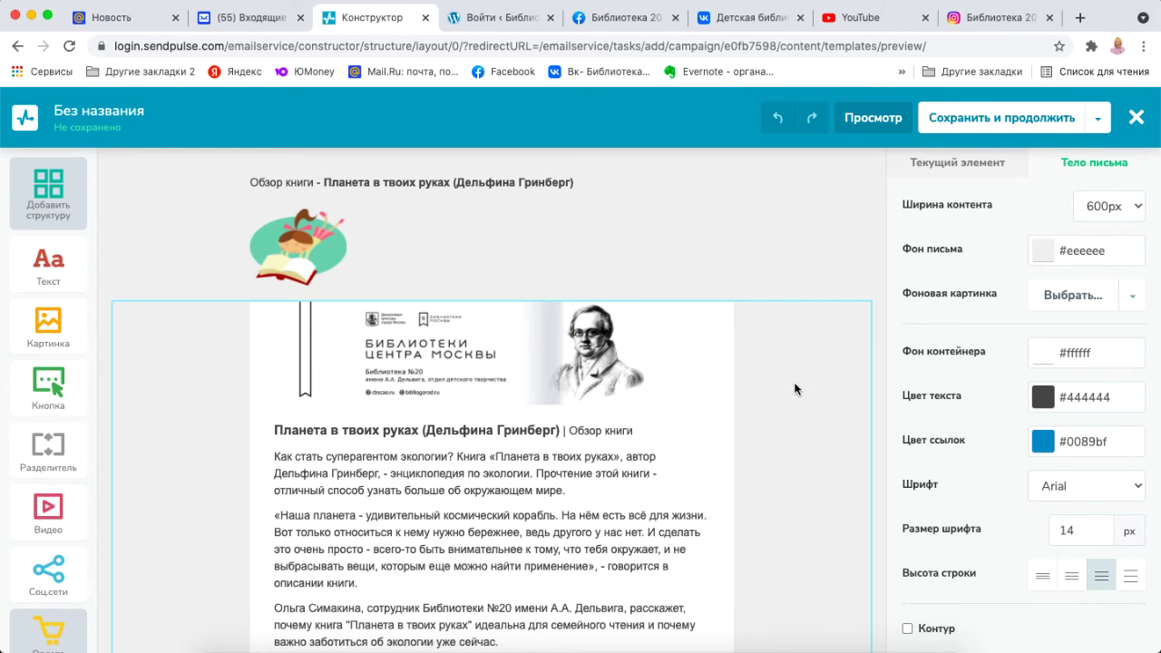
Set the email's Ширина контента to 700px.
left_click(1138, 215)
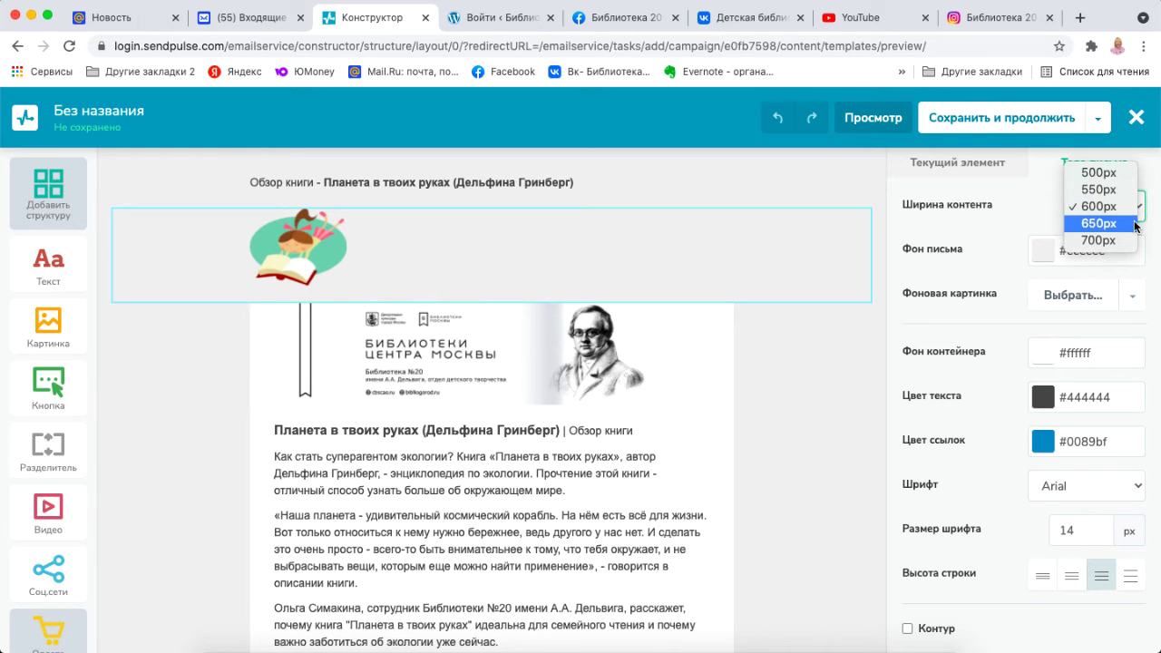
left_click(1137, 224)
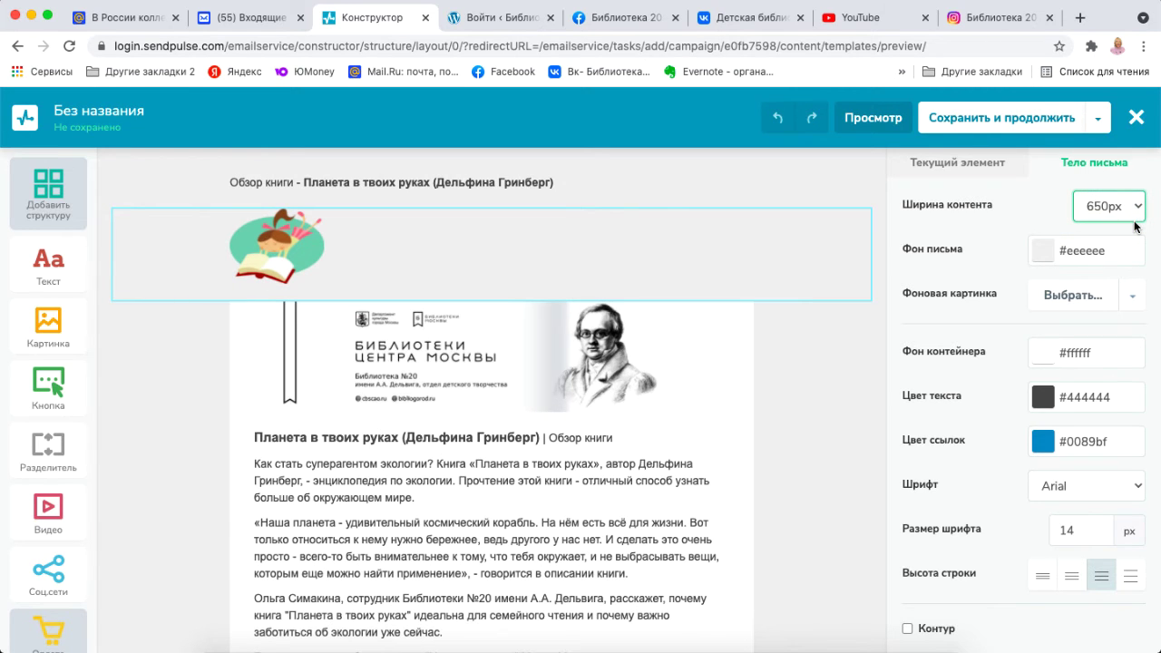
left_click(1139, 211)
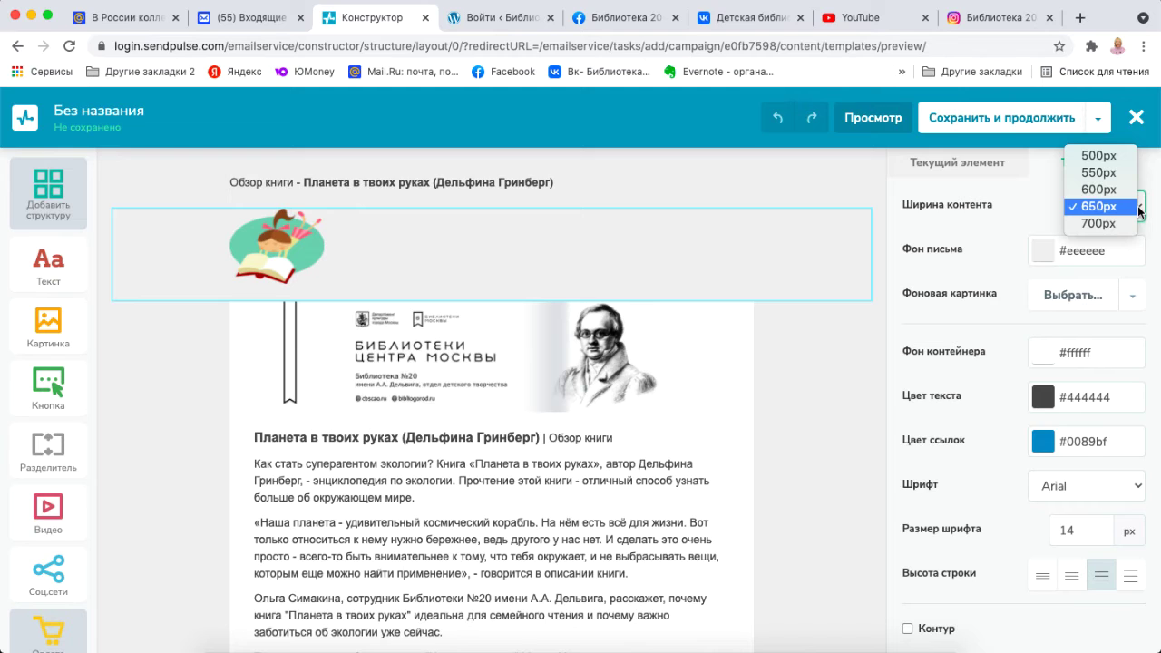
left_click(1132, 225)
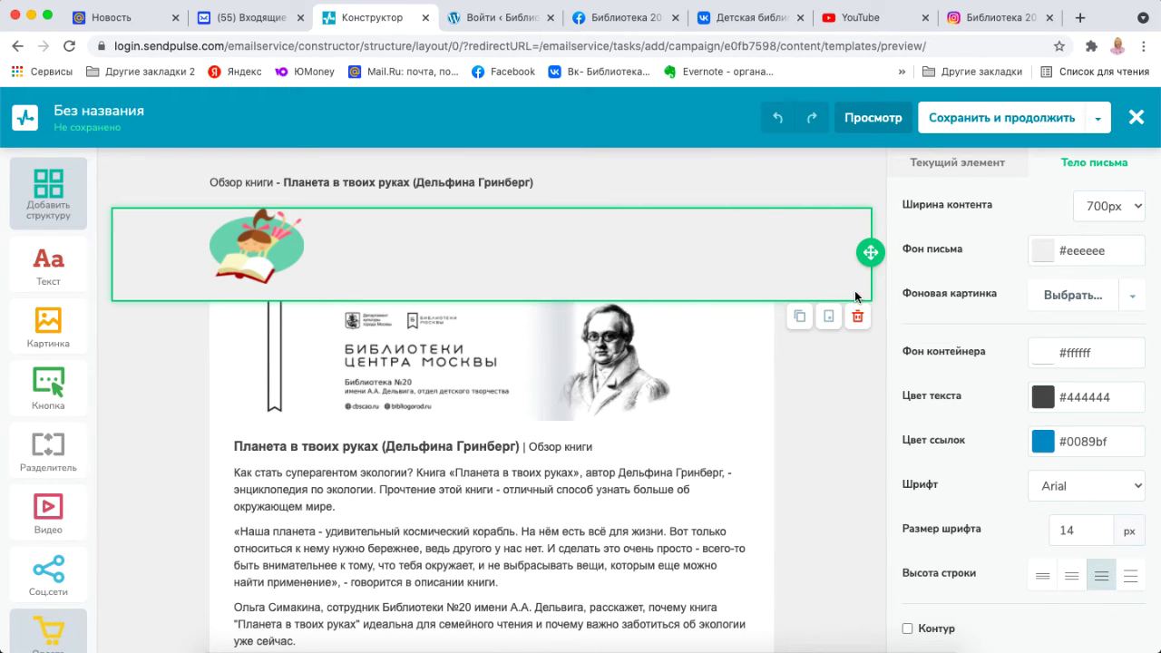
left_click(294, 252)
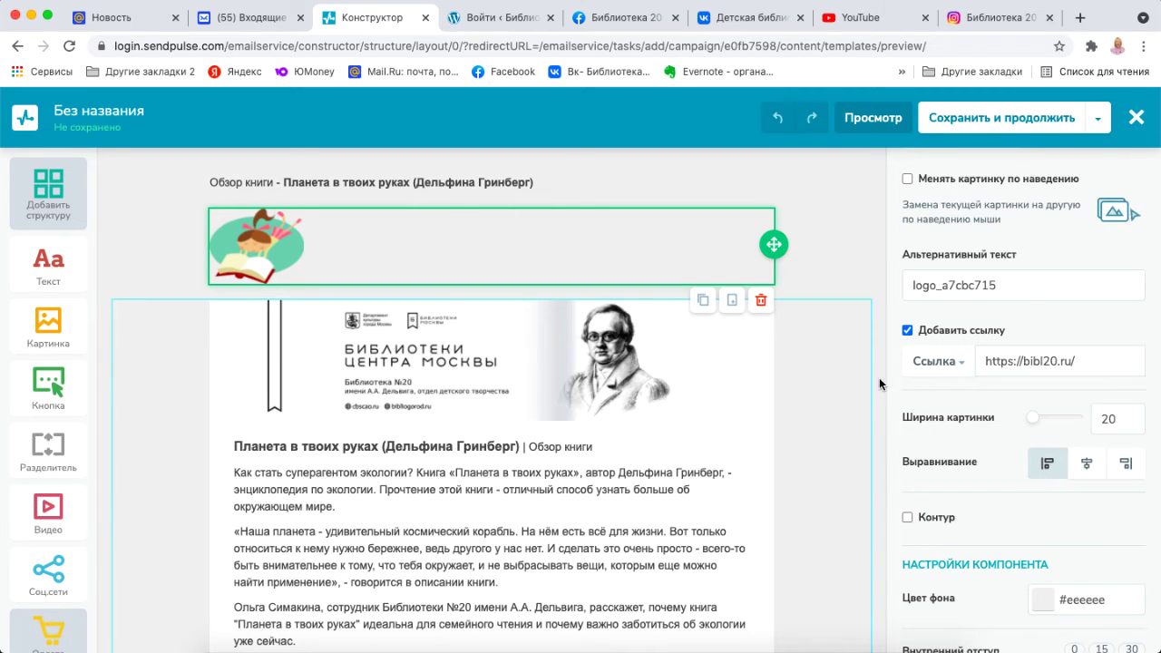
Give the book-review text block a white #ffffff background colour.
left_click(752, 362)
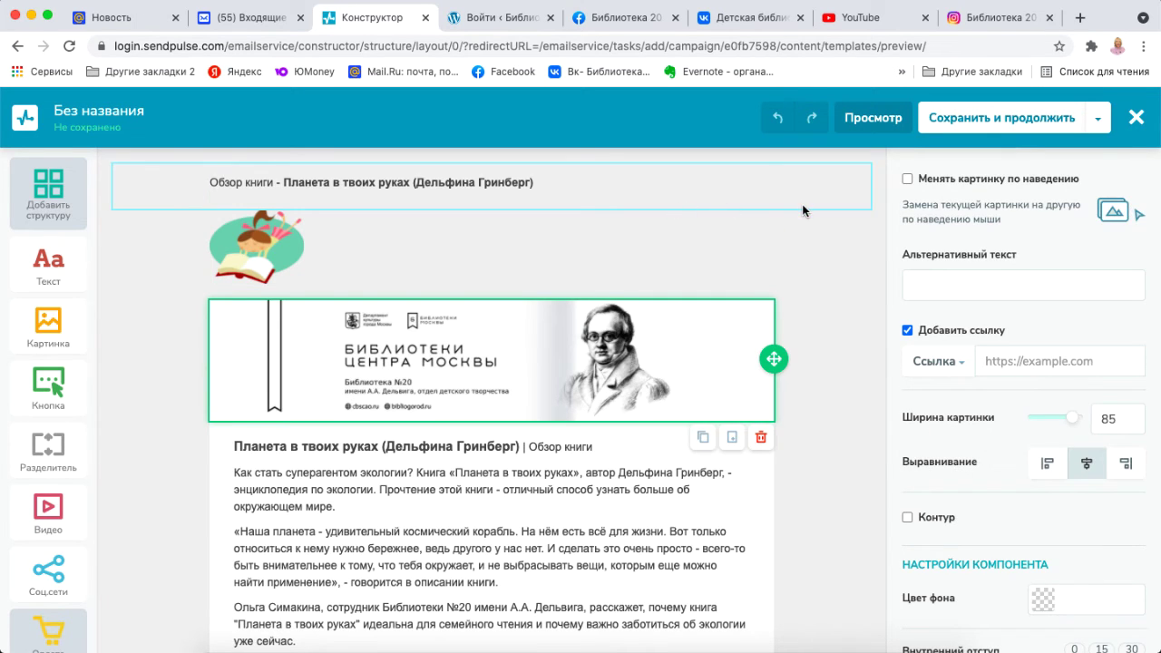
left_click(664, 461)
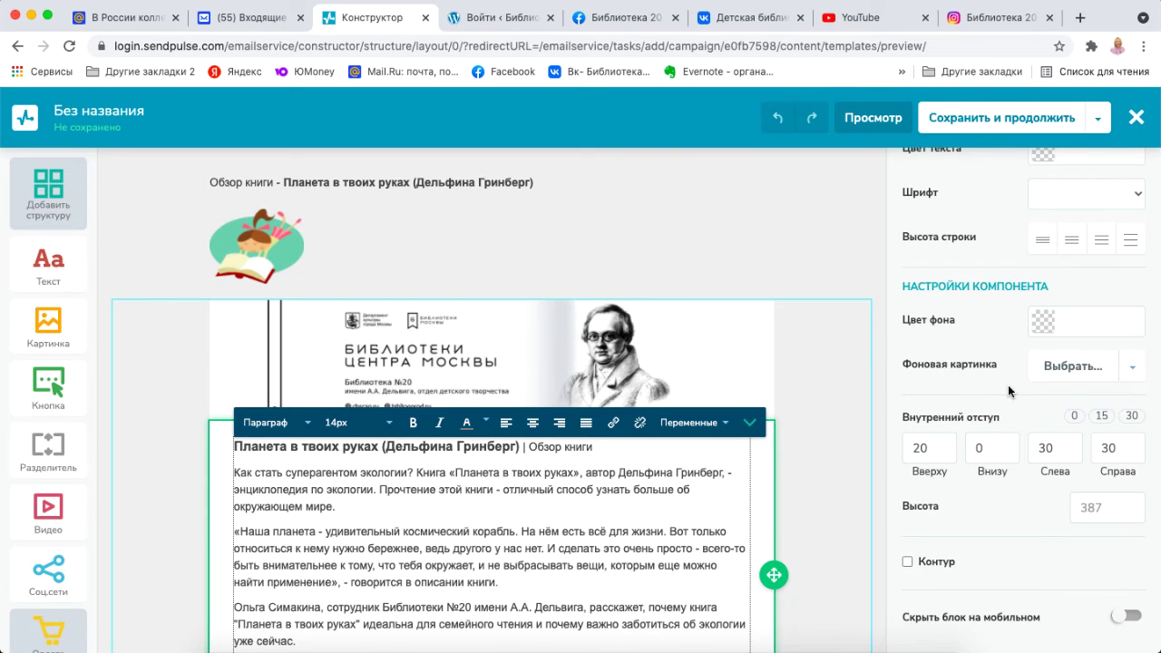
left_click(1108, 322)
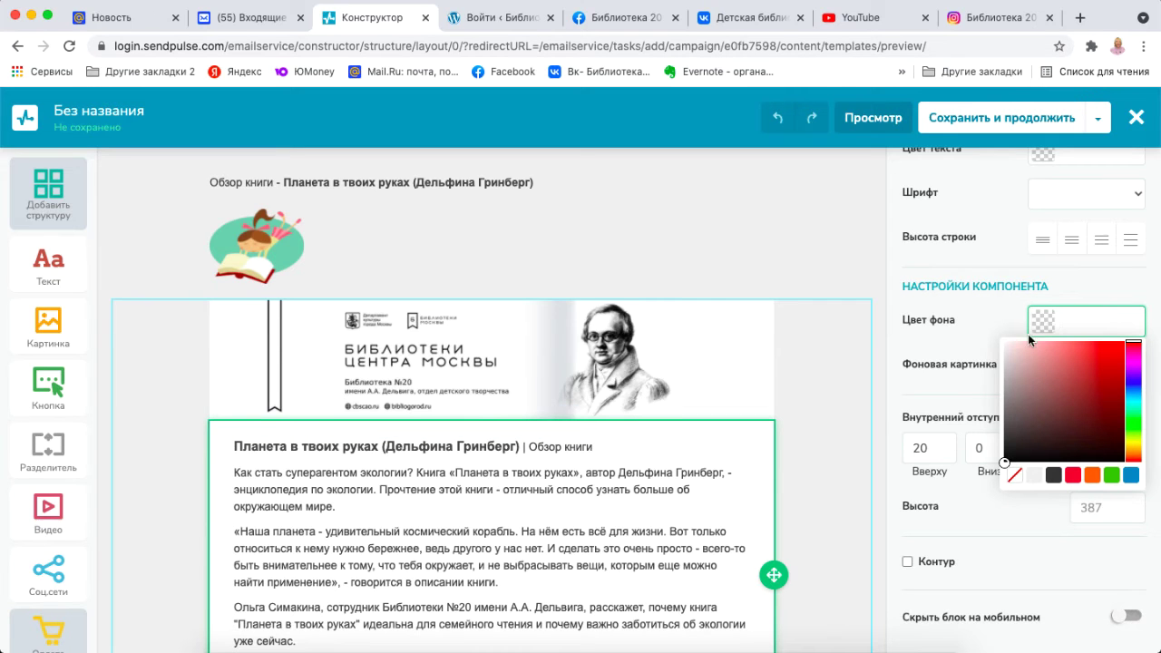
type("#f0ebeb")
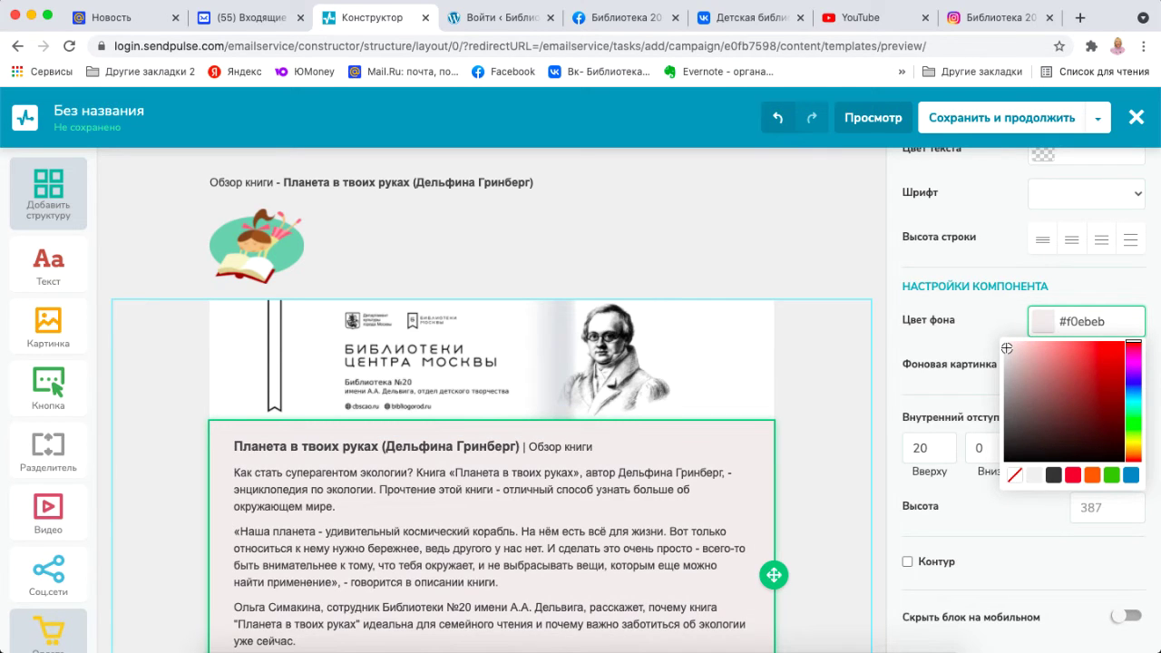
left_click(1007, 348)
left_click(987, 328)
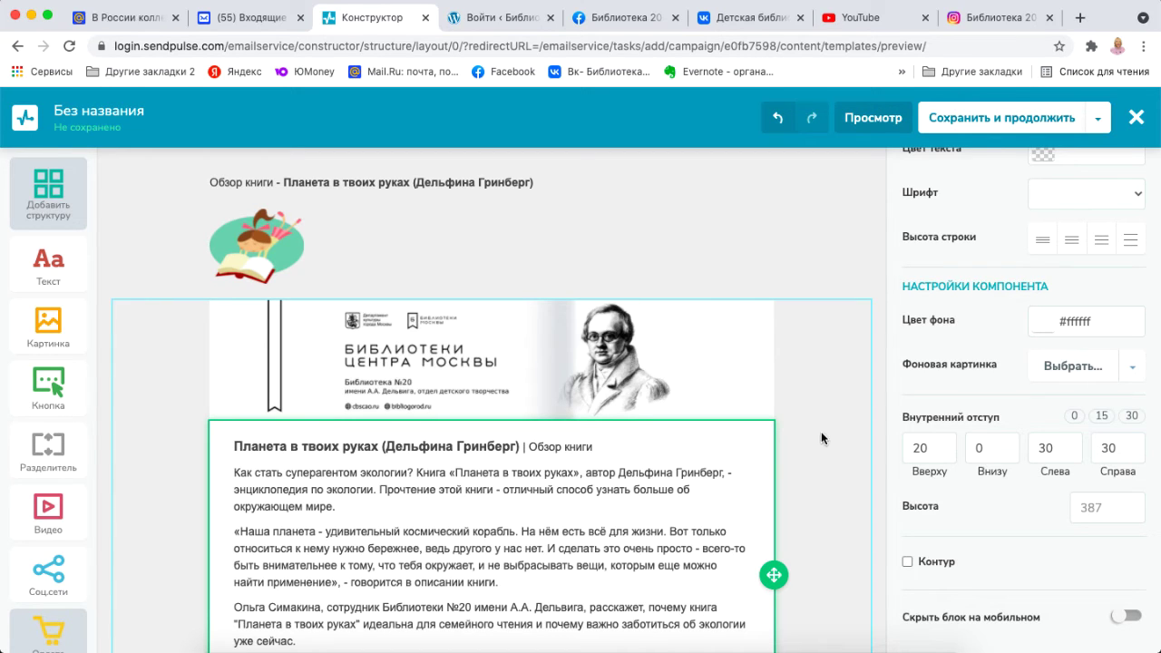
Insert an empty line after the first review paragraph ending 'окружающем мире.'.
scroll(749, 483, "down", 1)
scroll(749, 482, "down", 5)
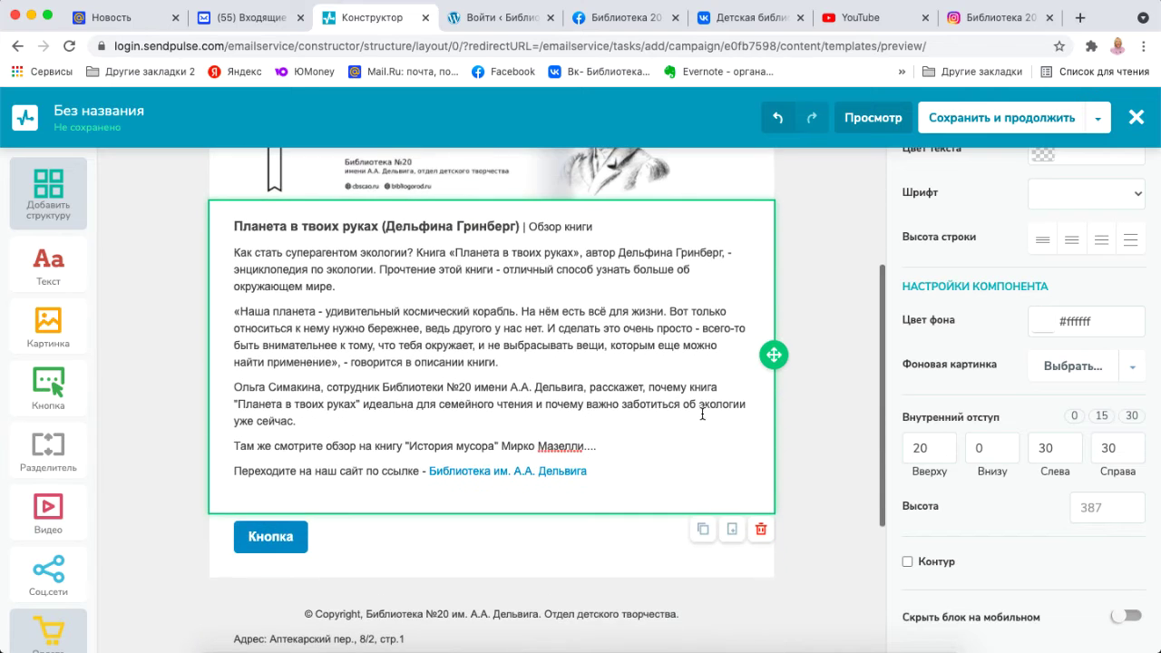
left_click(461, 288)
key("Return")
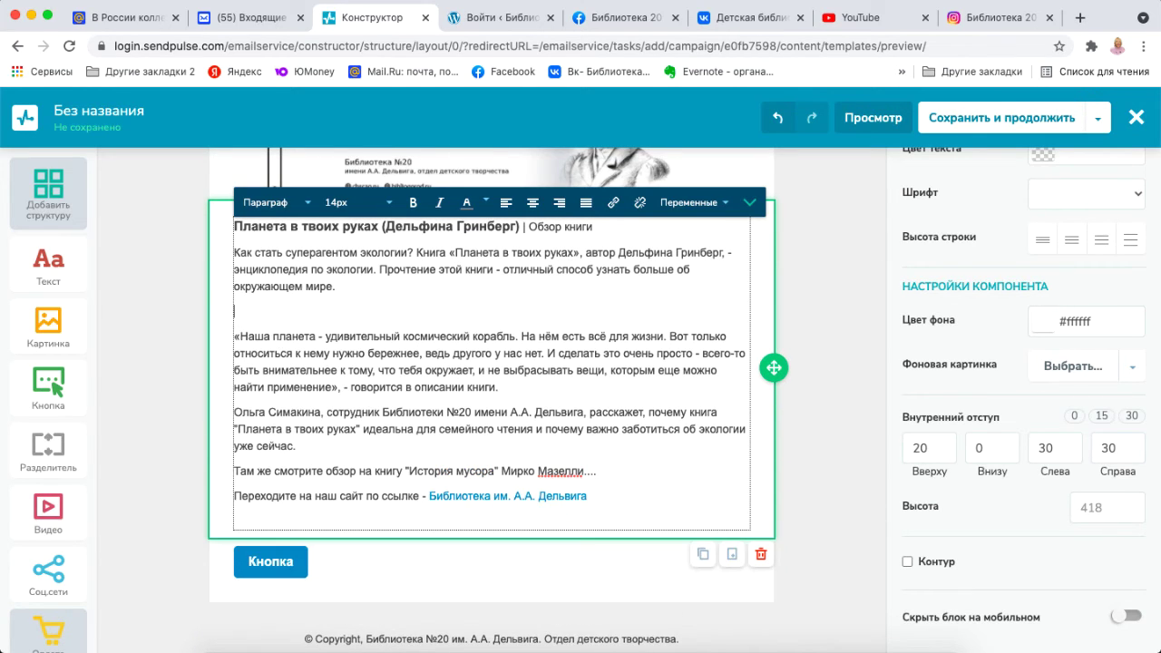
Show the Тело письма settings, then select the library banner image block.
scroll(1122, 169, "up", 2)
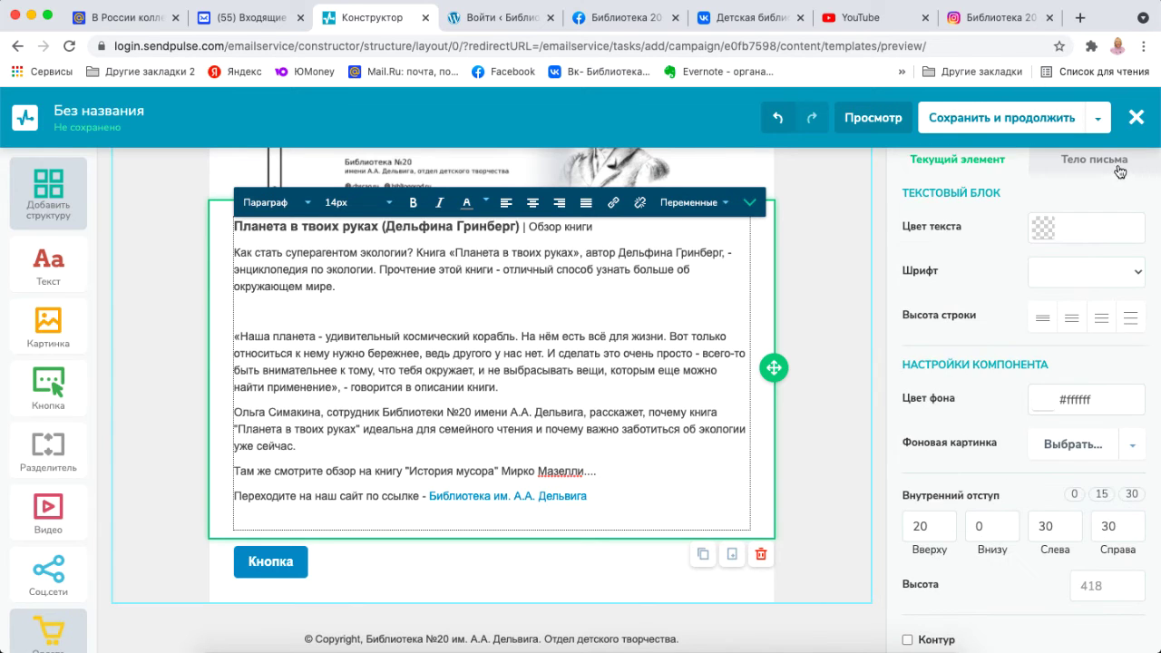
left_click(1121, 168)
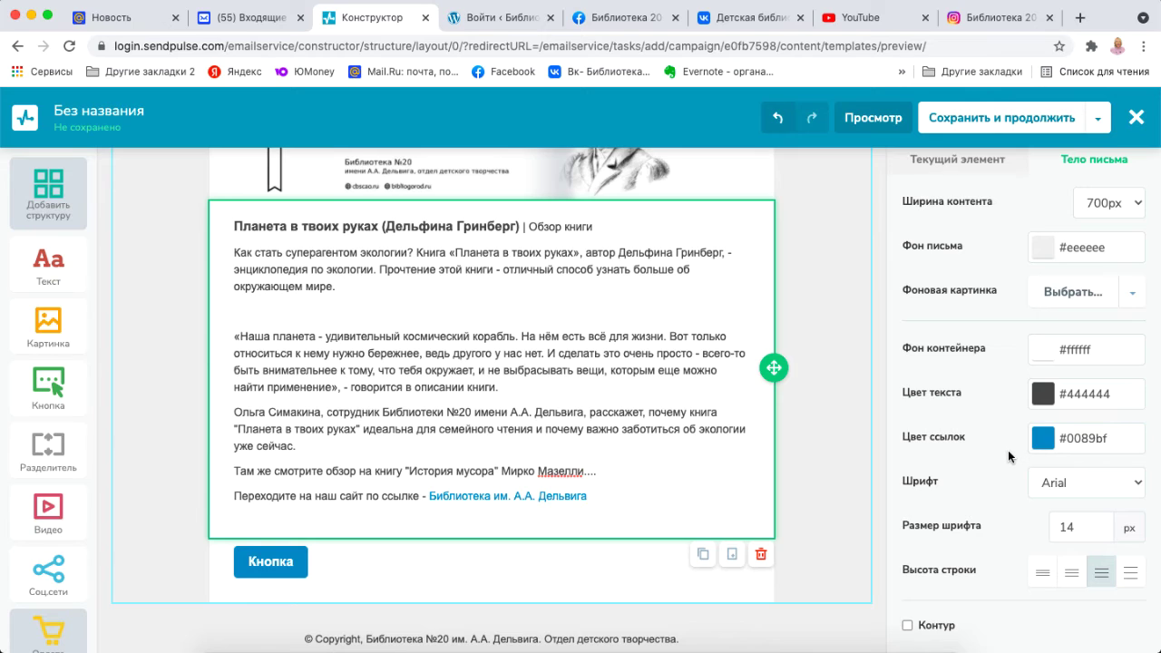
scroll(1009, 456, "down", 1)
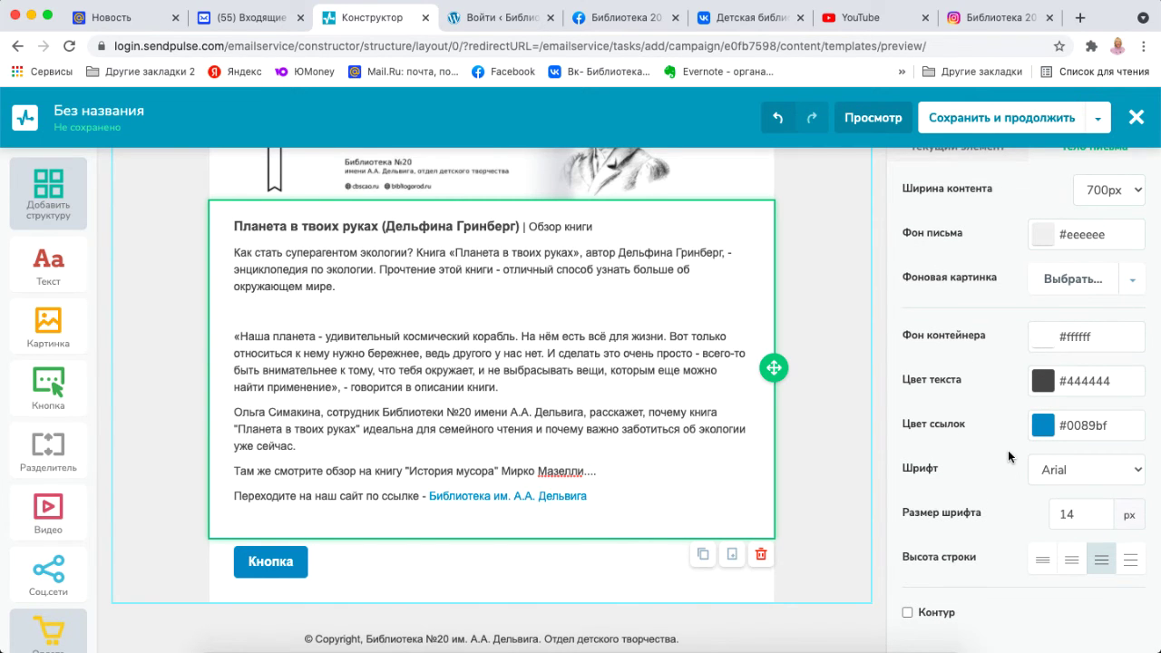
scroll(729, 310, "up", 3)
left_click(729, 310)
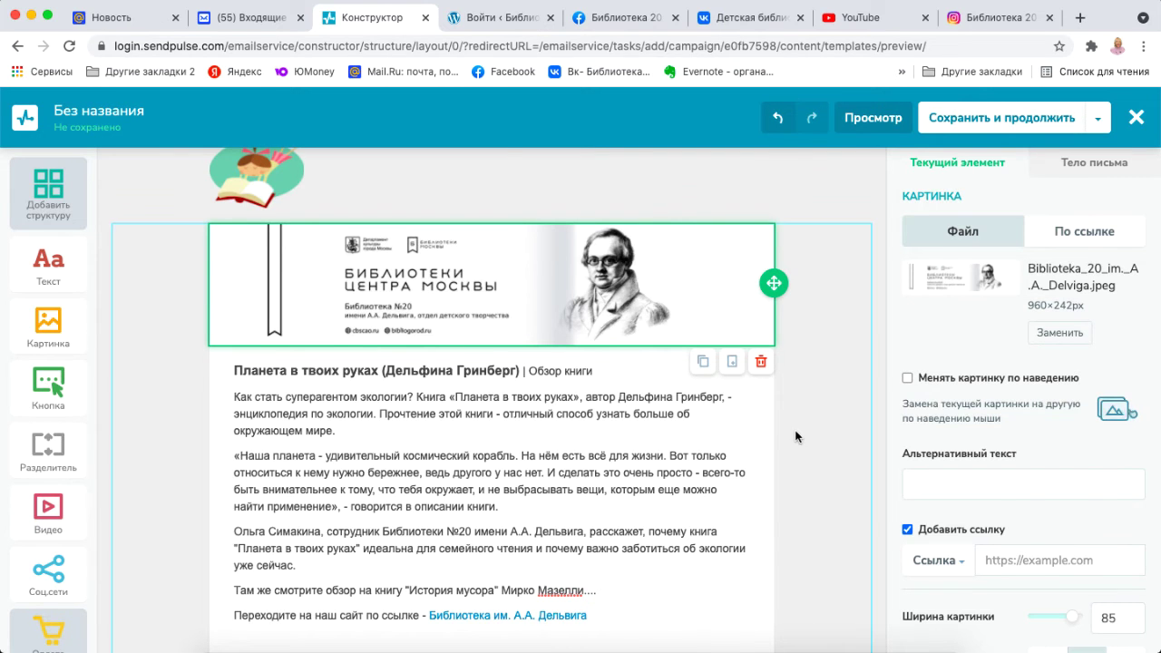
Duplicate the library banner image block.
scroll(740, 327, "down", 4)
left_click(738, 361)
scroll(708, 289, "up", 4)
left_click(708, 289)
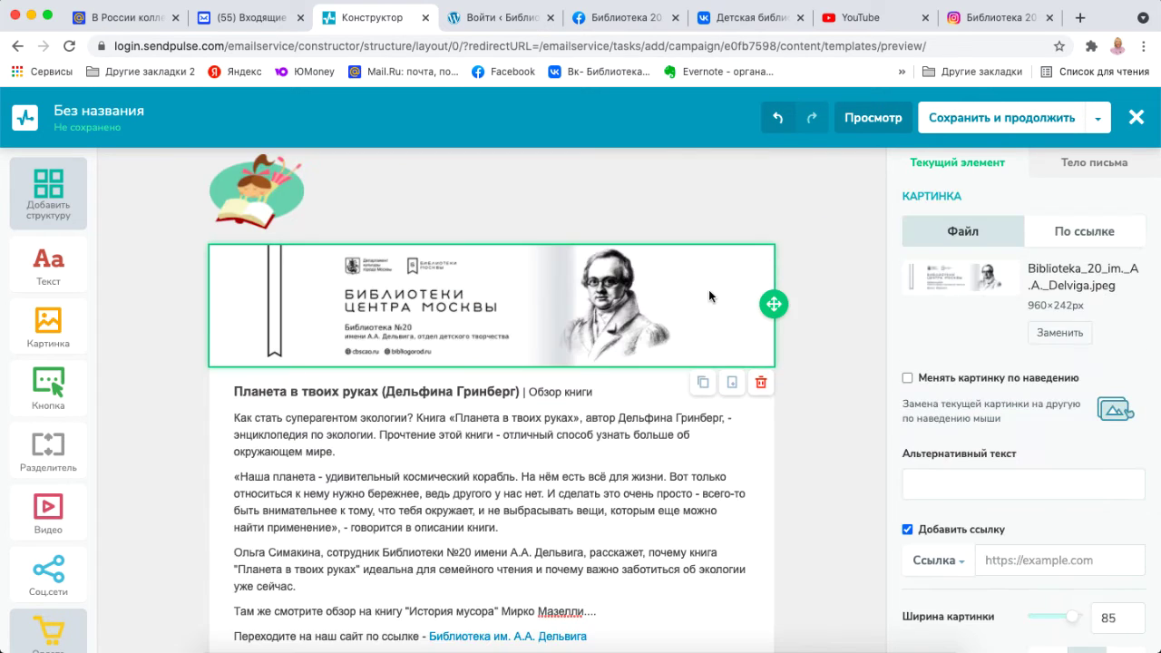
left_click(701, 384)
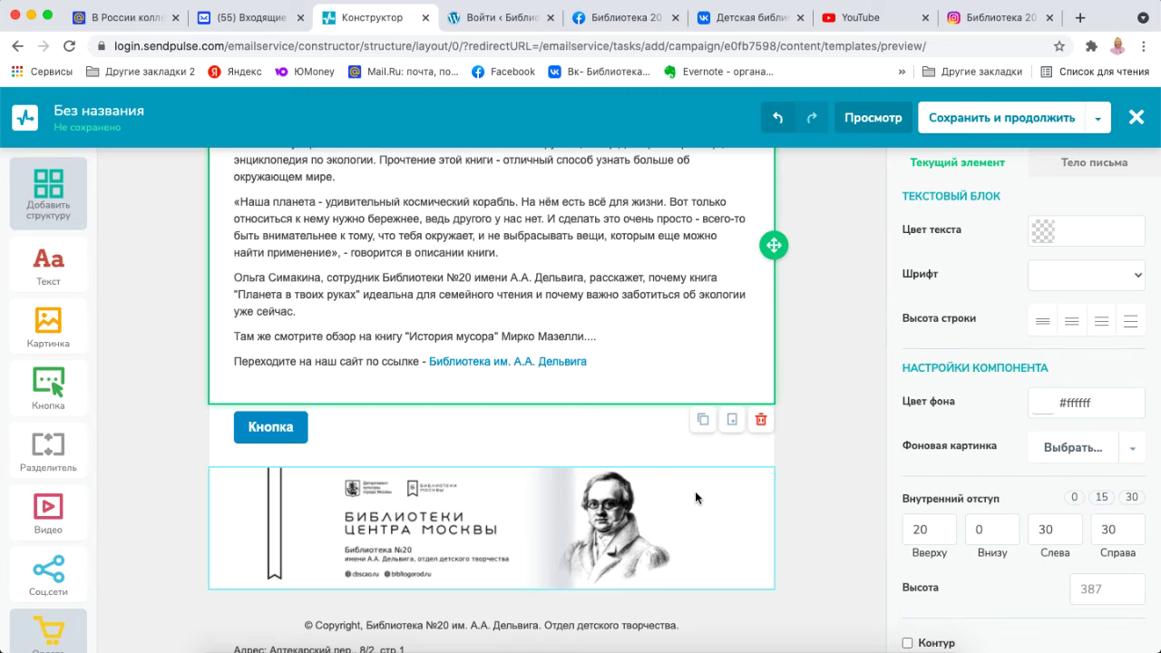
Move the banner copy directly under the original banner and begin replacing its picture.
left_click_drag(695, 490, 684, 116)
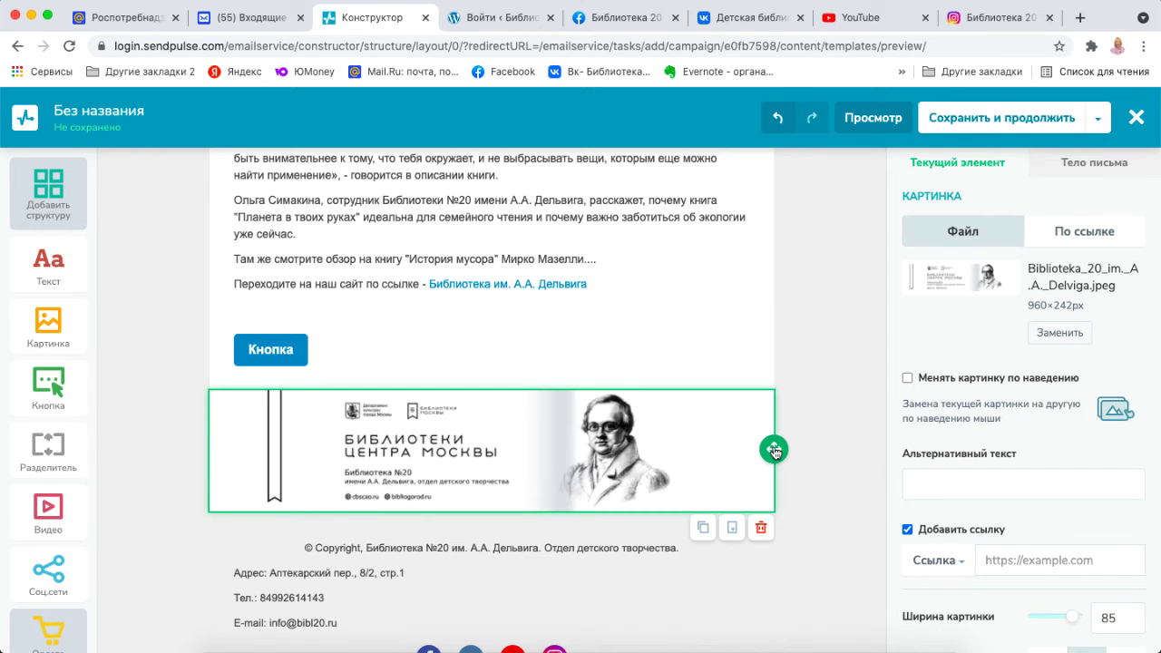
left_click_drag(774, 451, 775, 386)
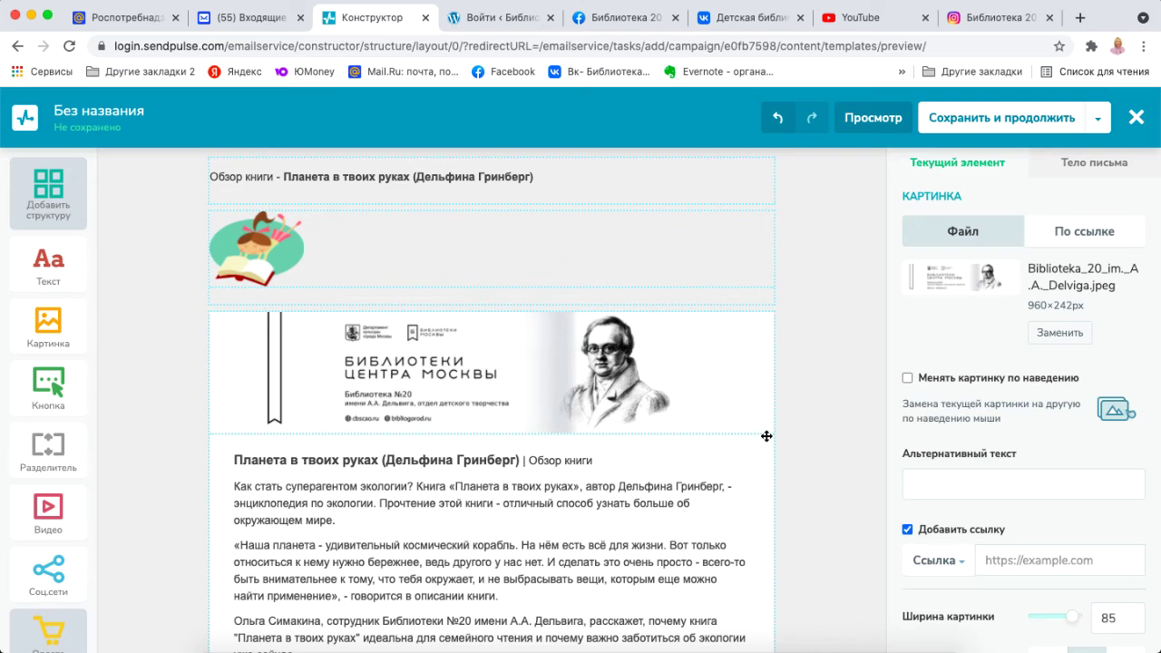
left_click_drag(766, 436, 765, 212)
scroll(765, 213, "up", 3)
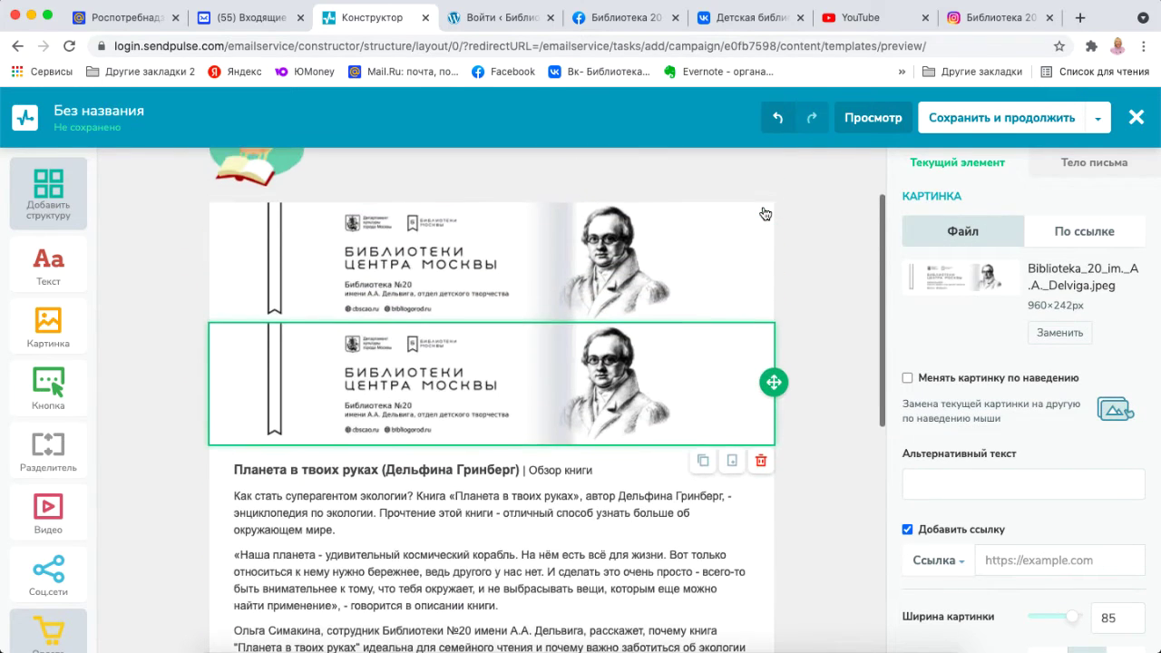
left_click(1091, 335)
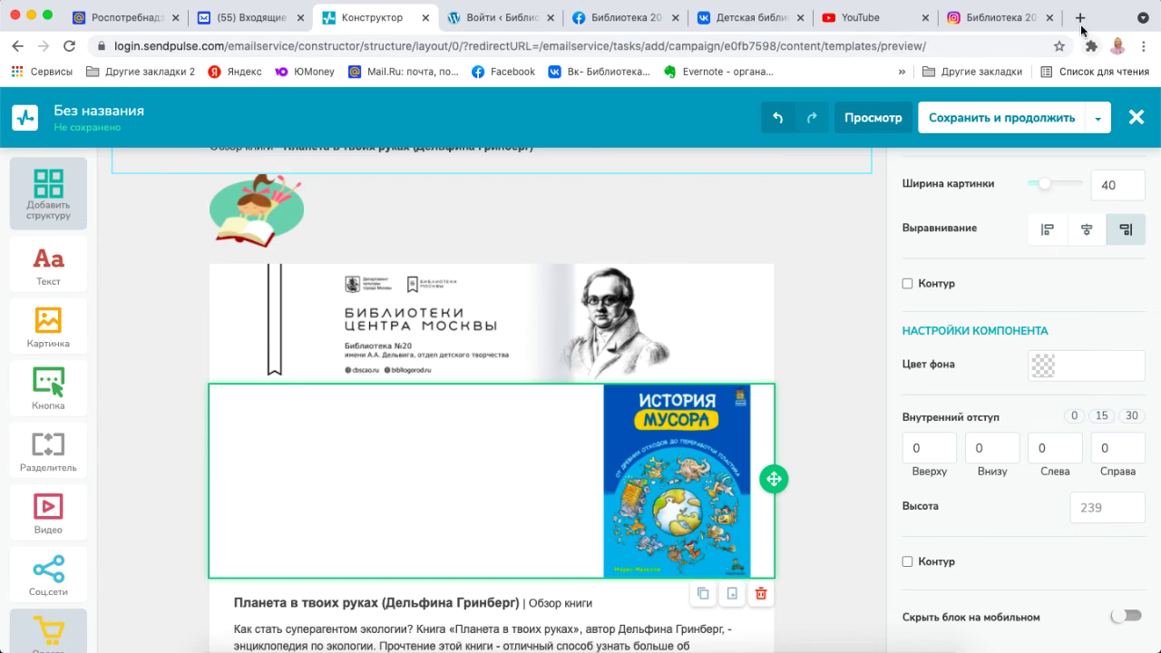
Open the Фото Редактор Онлайн bookmark in a new Chrome tab and switch to it.
left_click(1080, 18)
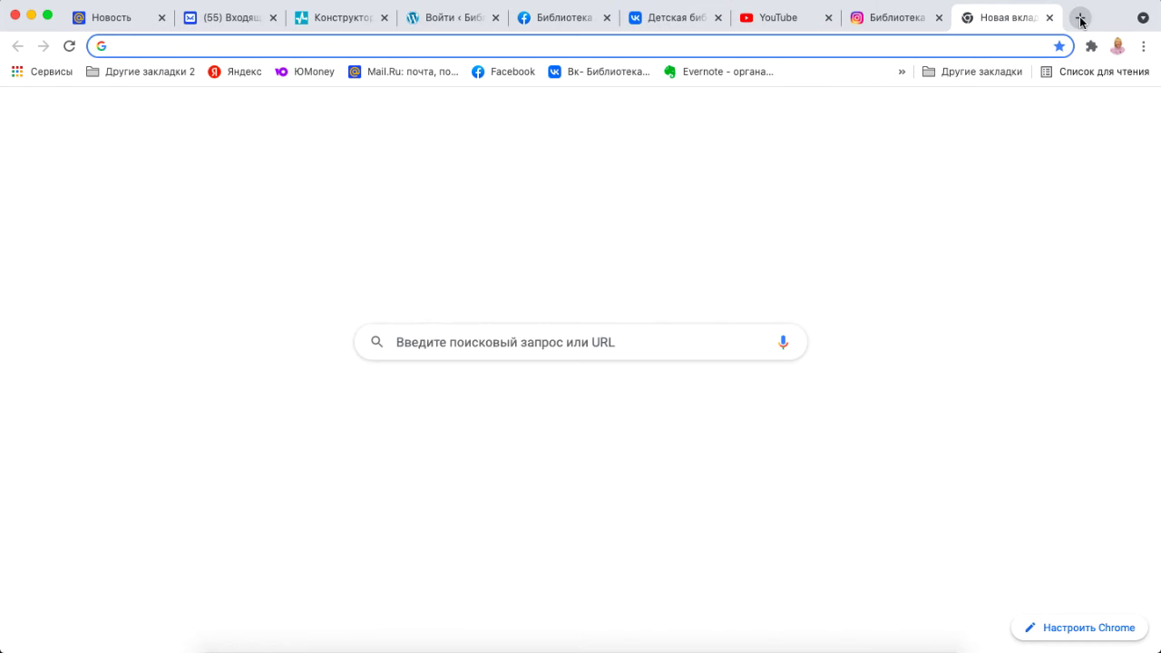
left_click(901, 72)
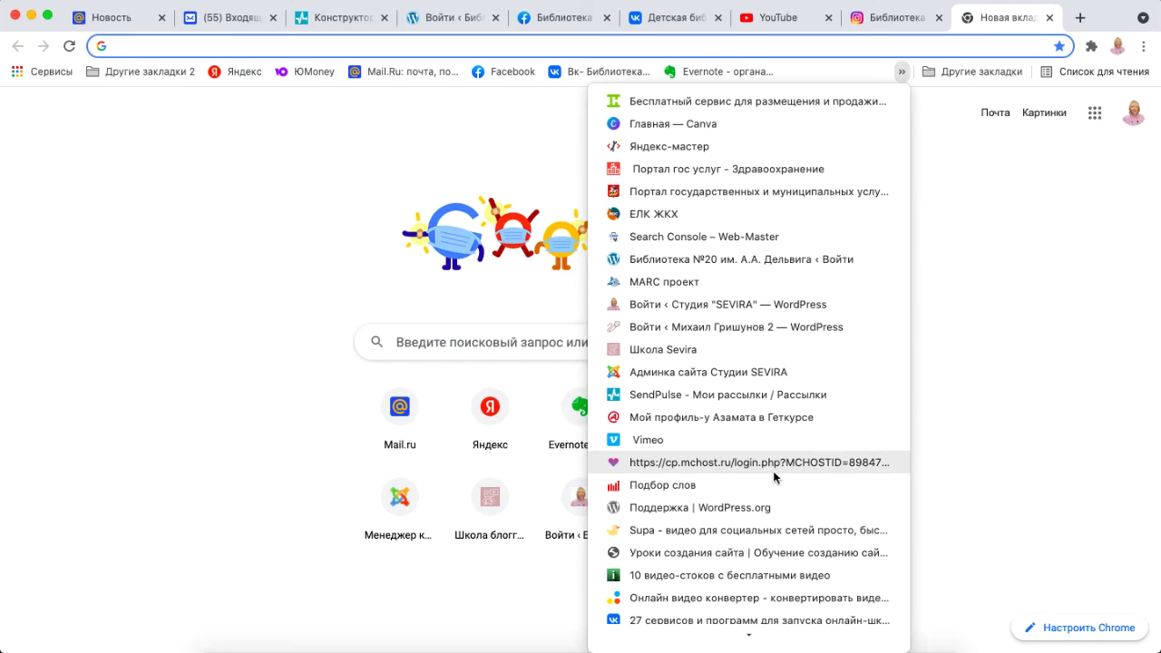
scroll(773, 471, "down", 3)
scroll(772, 475, "down", 6)
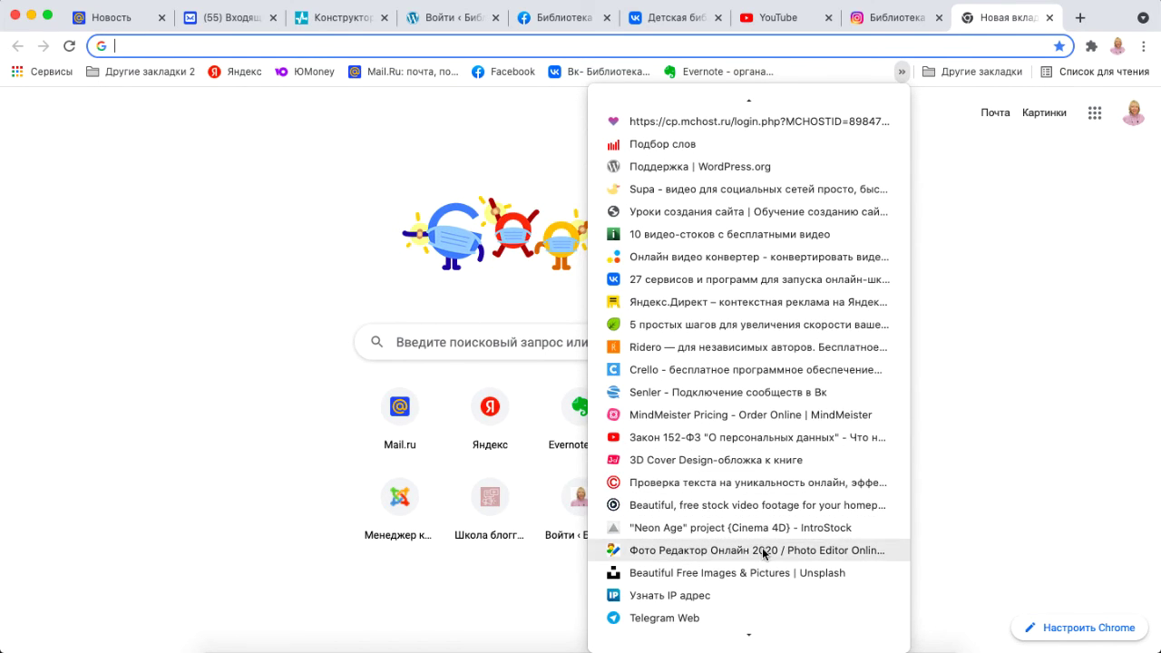
left_click(763, 554)
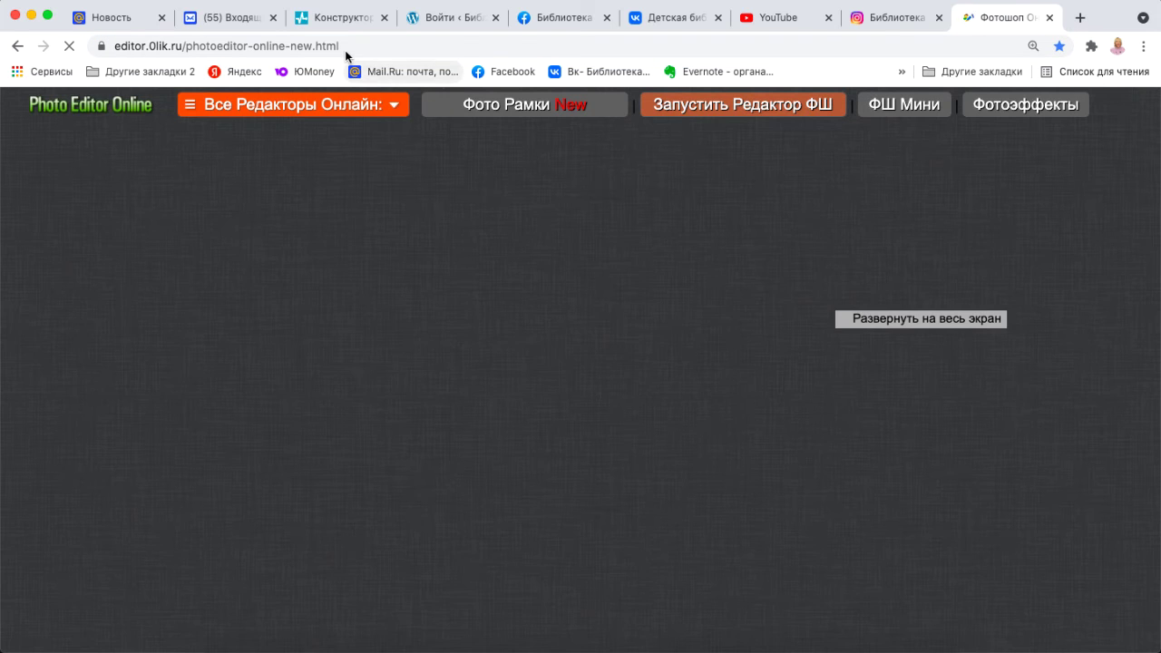
left_click(340, 17)
scroll(946, 365, "up", 5)
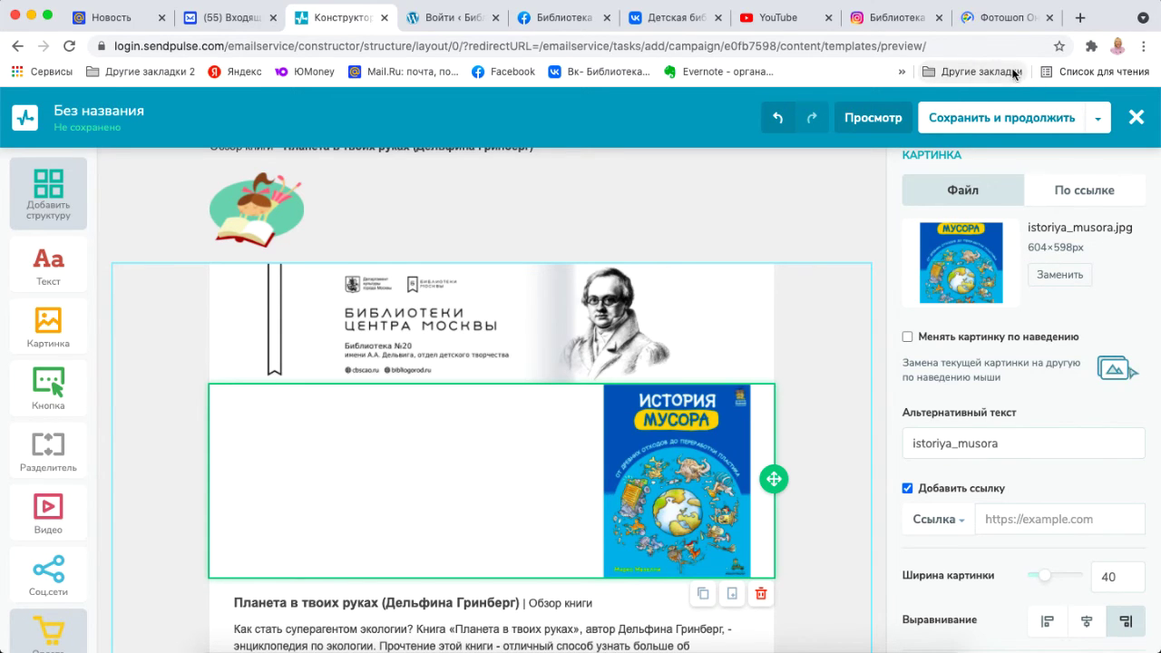
left_click(1002, 20)
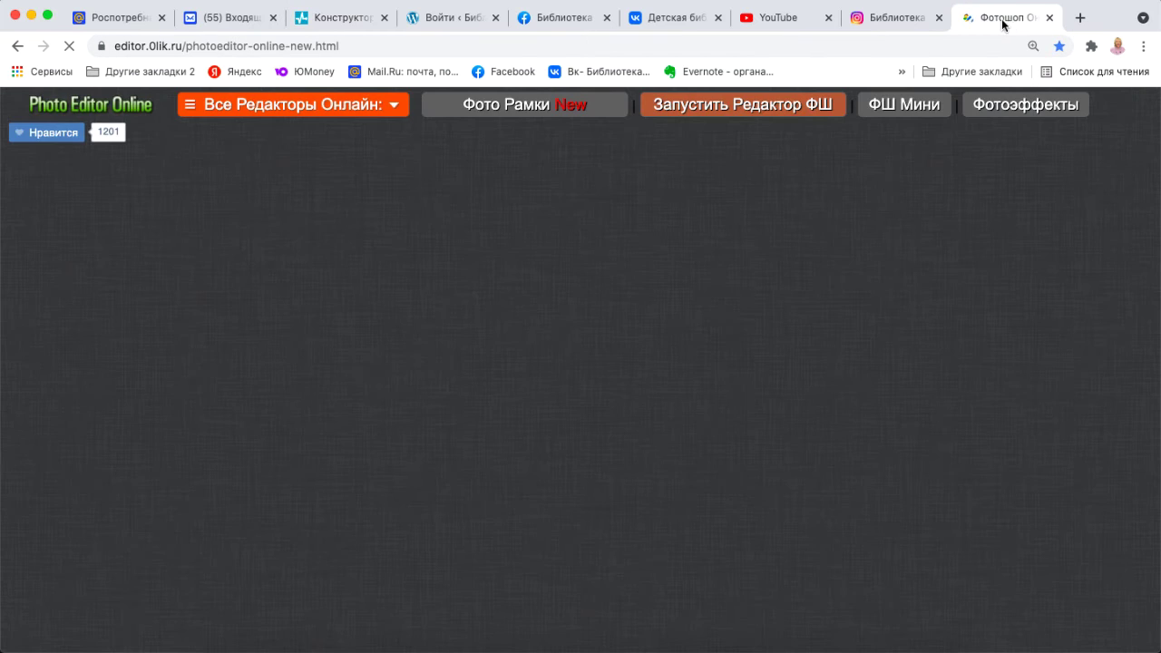
Create a new 1280×720 white document and drop the Планета в твоих руках cover on its left.
scroll(532, 369, "down", 4)
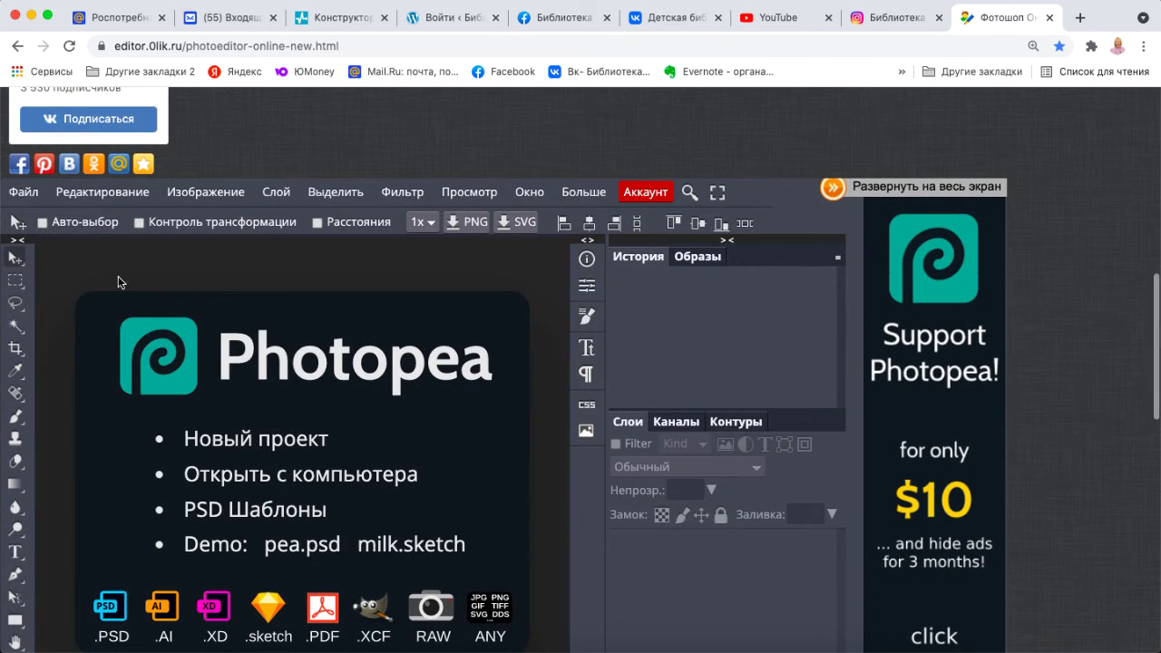
left_click(23, 191)
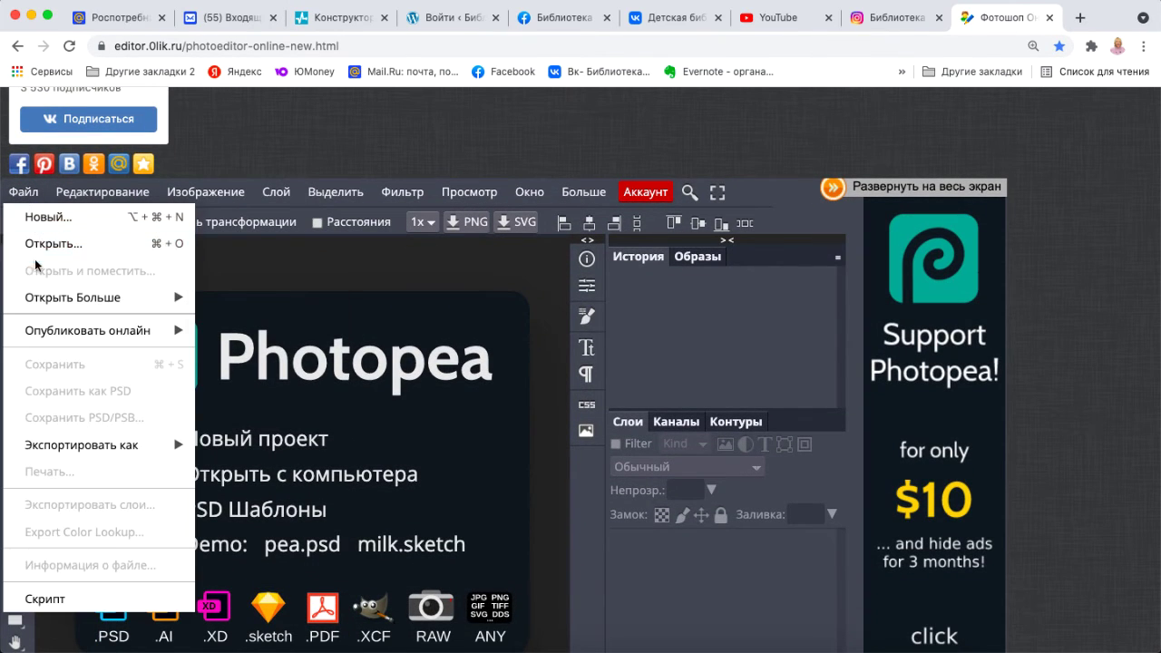
left_click(48, 217)
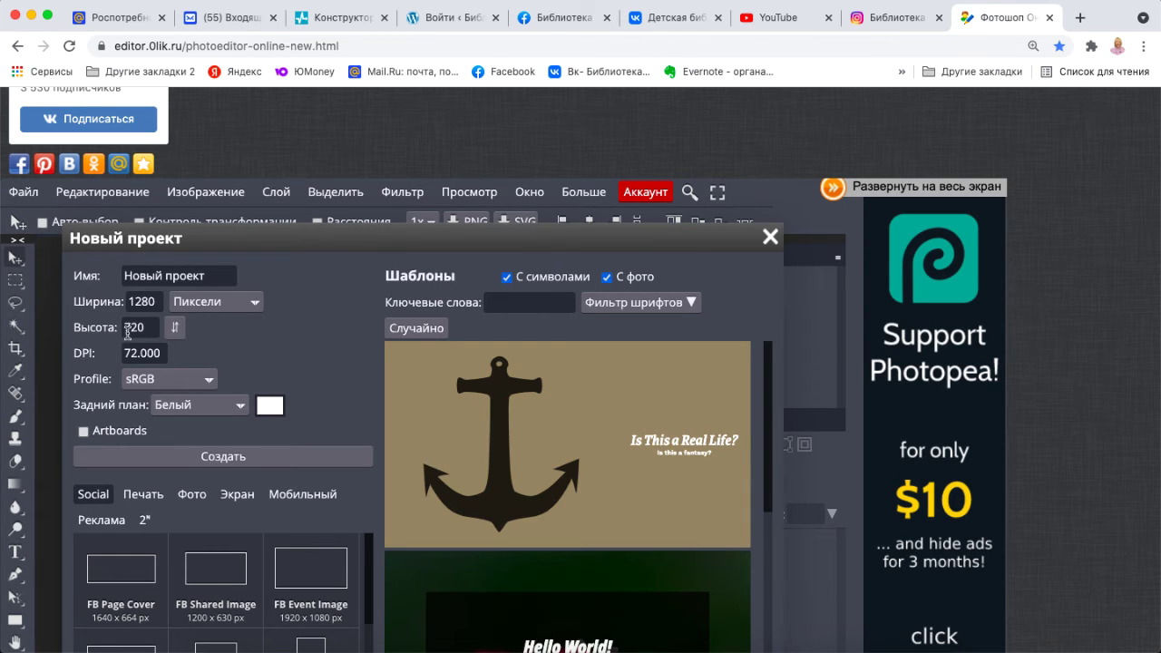
left_click(260, 453)
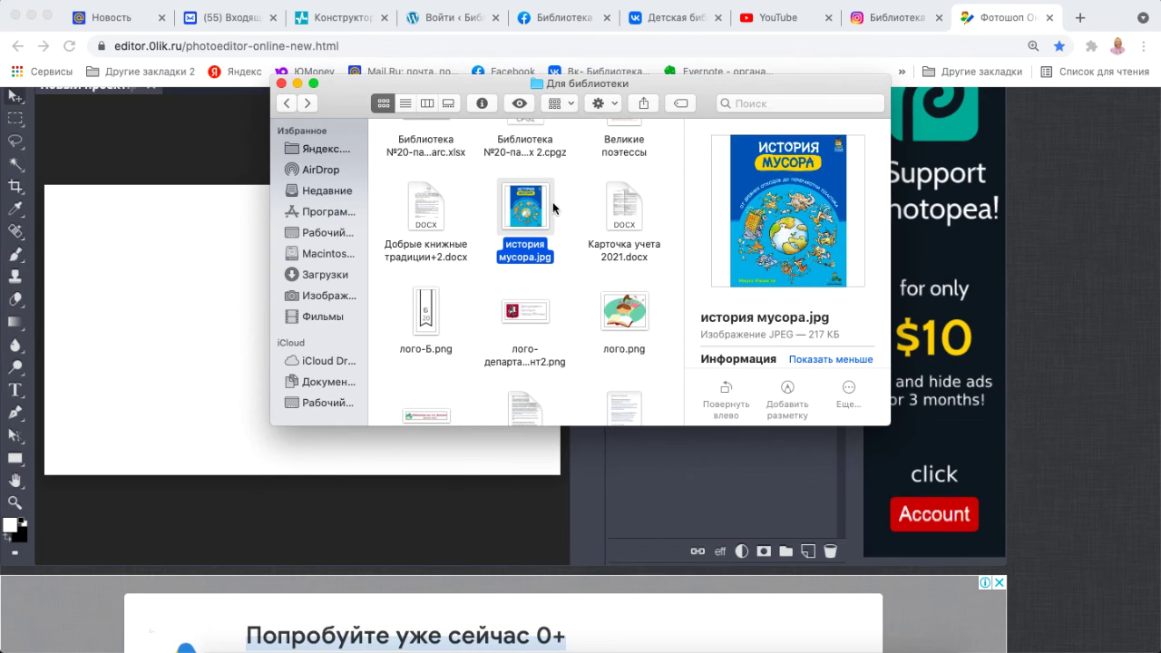
scroll(566, 216, "up", 3)
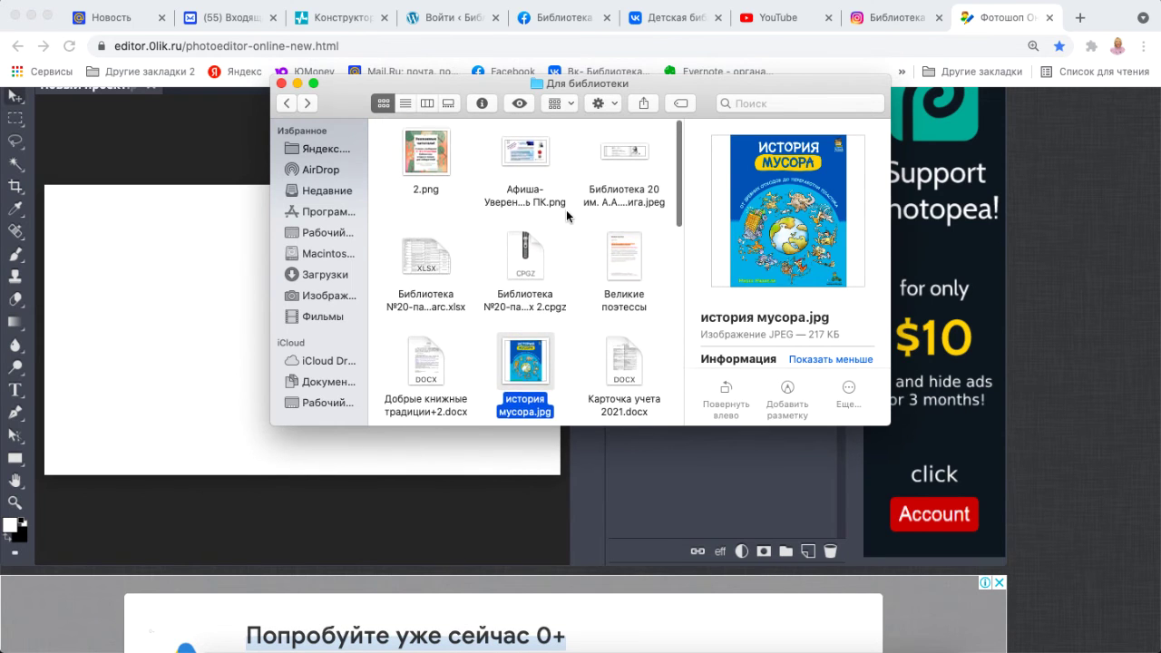
left_click_drag(524, 320, 212, 377)
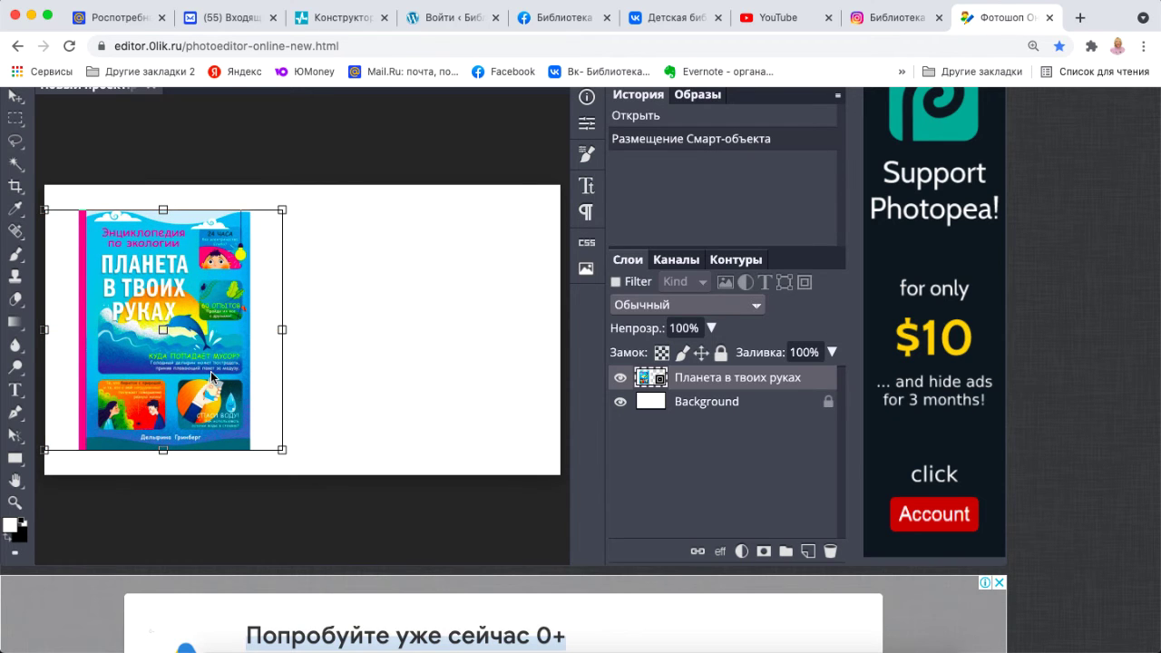
Place the История мусора cover on the right and enlarge it to match the other cover.
left_click(226, 647)
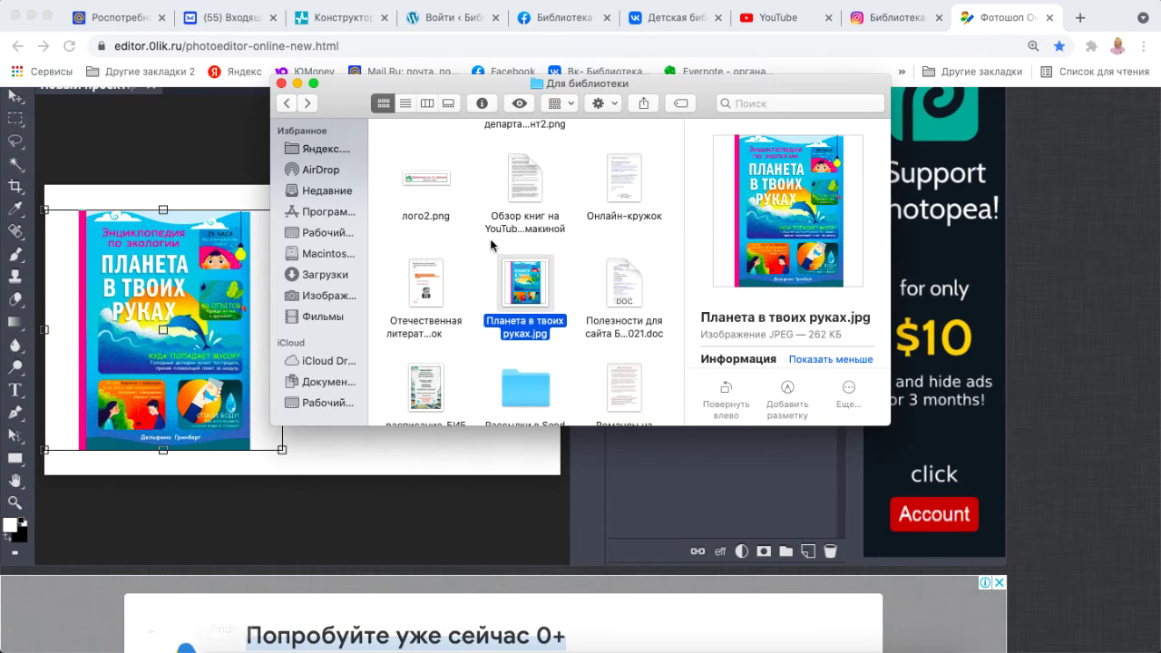
scroll(508, 272, "up", 5)
left_click_drag(525, 155, 464, 451)
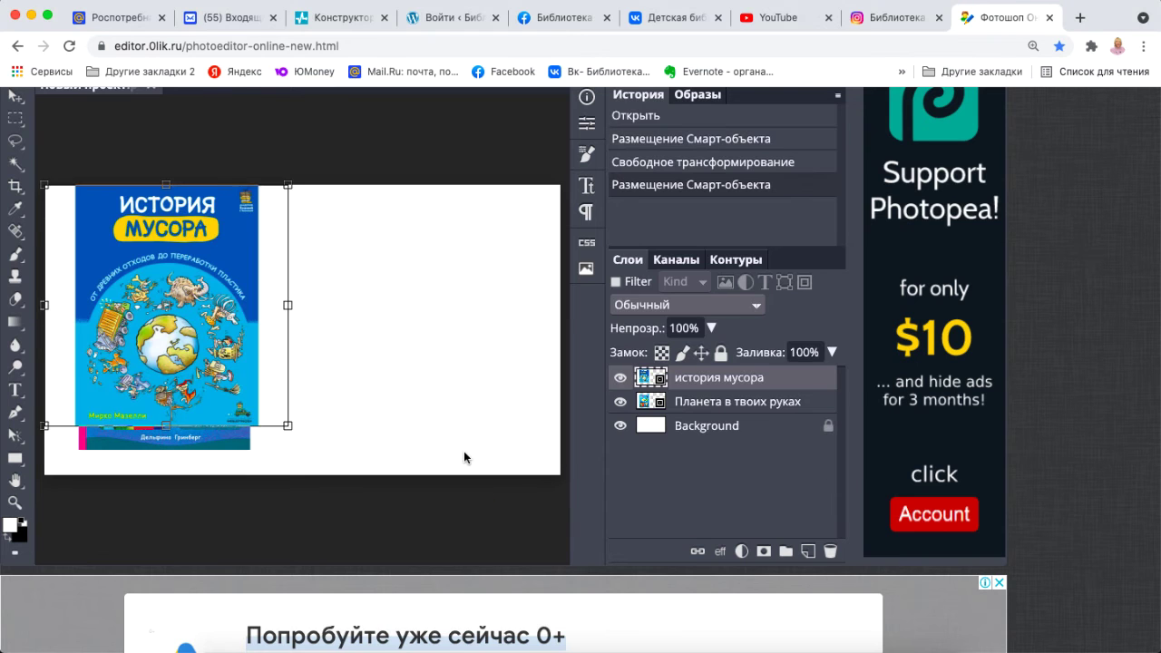
left_click_drag(222, 339, 430, 355)
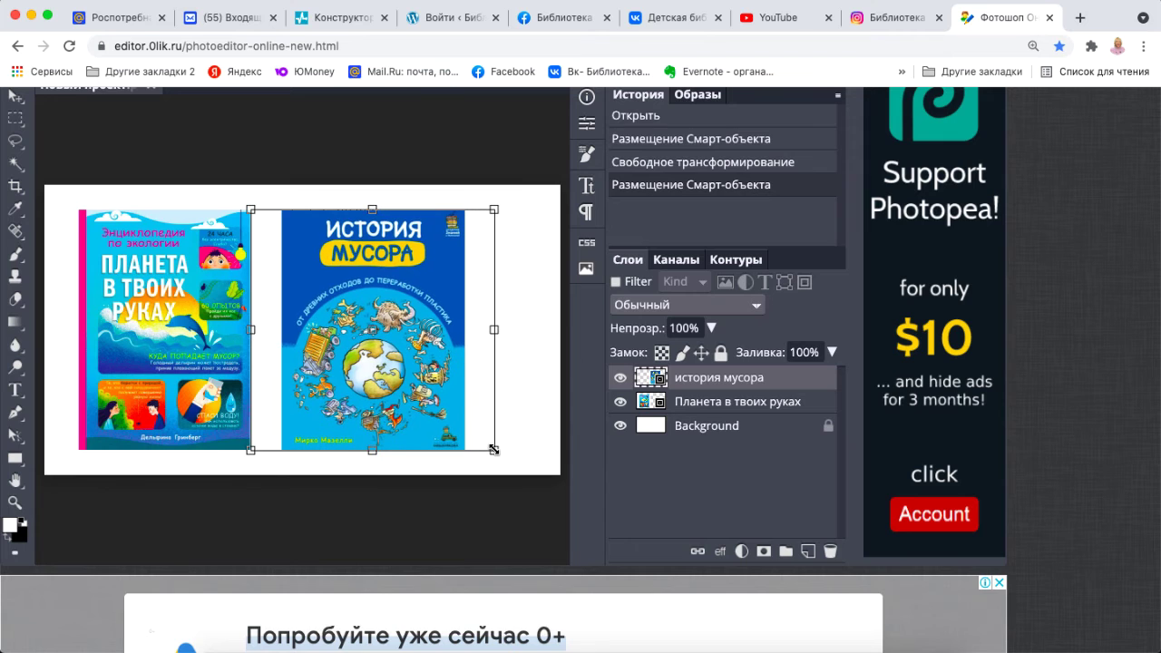
left_click_drag(493, 449, 517, 462)
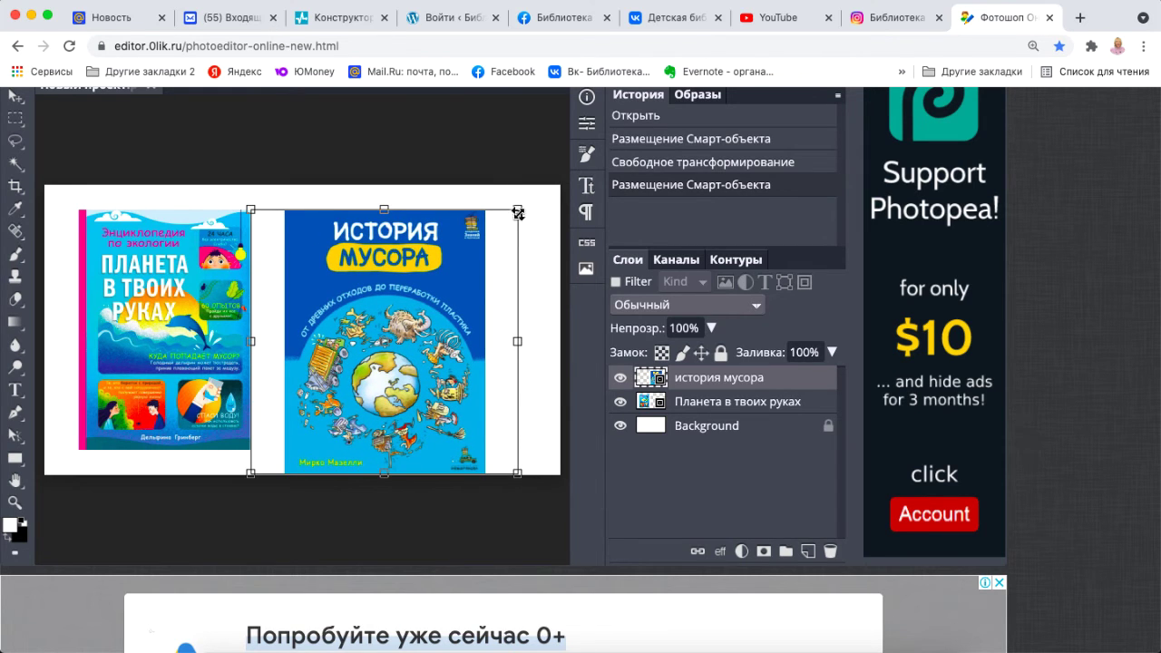
left_click_drag(517, 209, 542, 187)
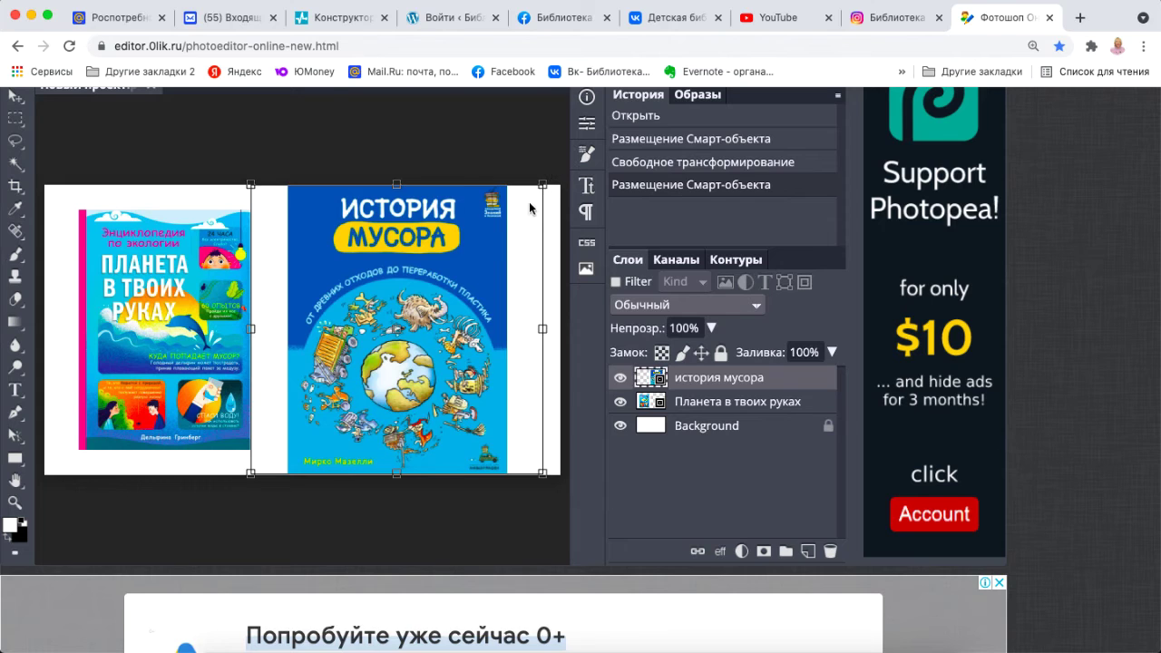
left_click_drag(473, 267, 489, 266)
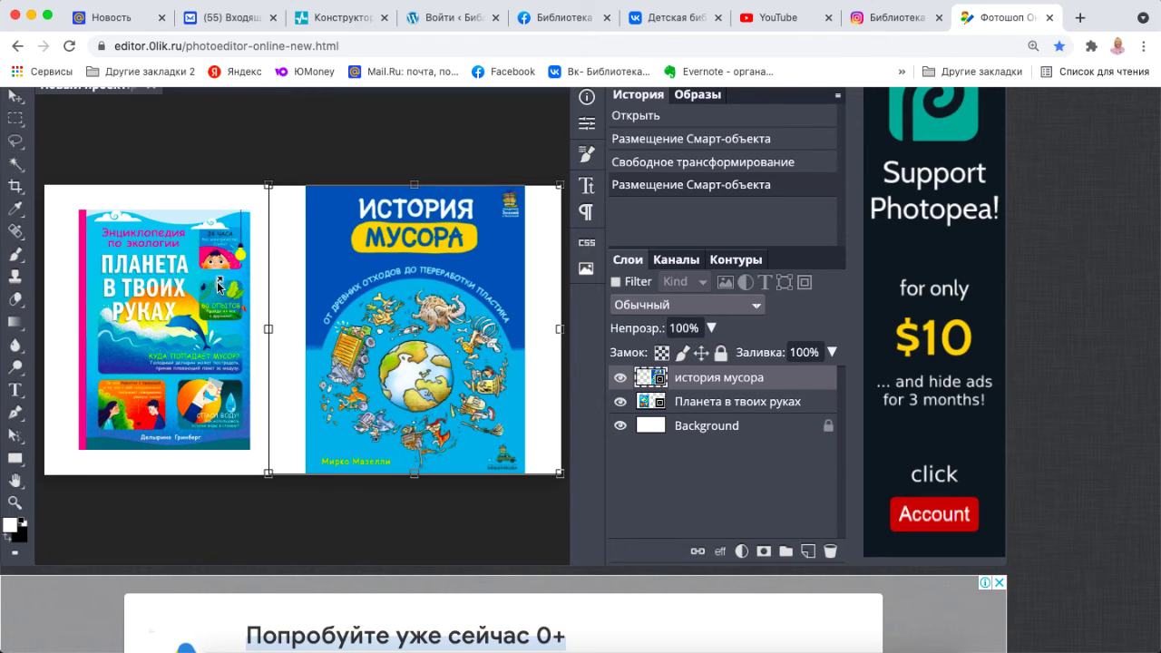
key("Return")
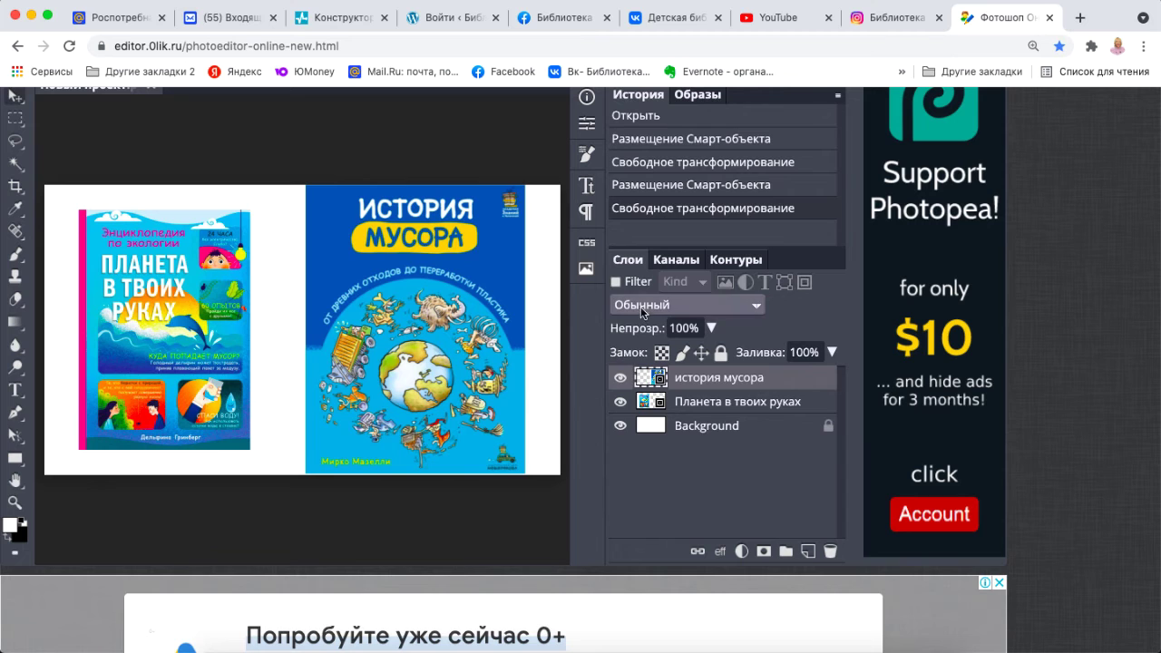
Scale the Планета в твоих руках cover to 120% and nudge it slightly left.
left_click(715, 405)
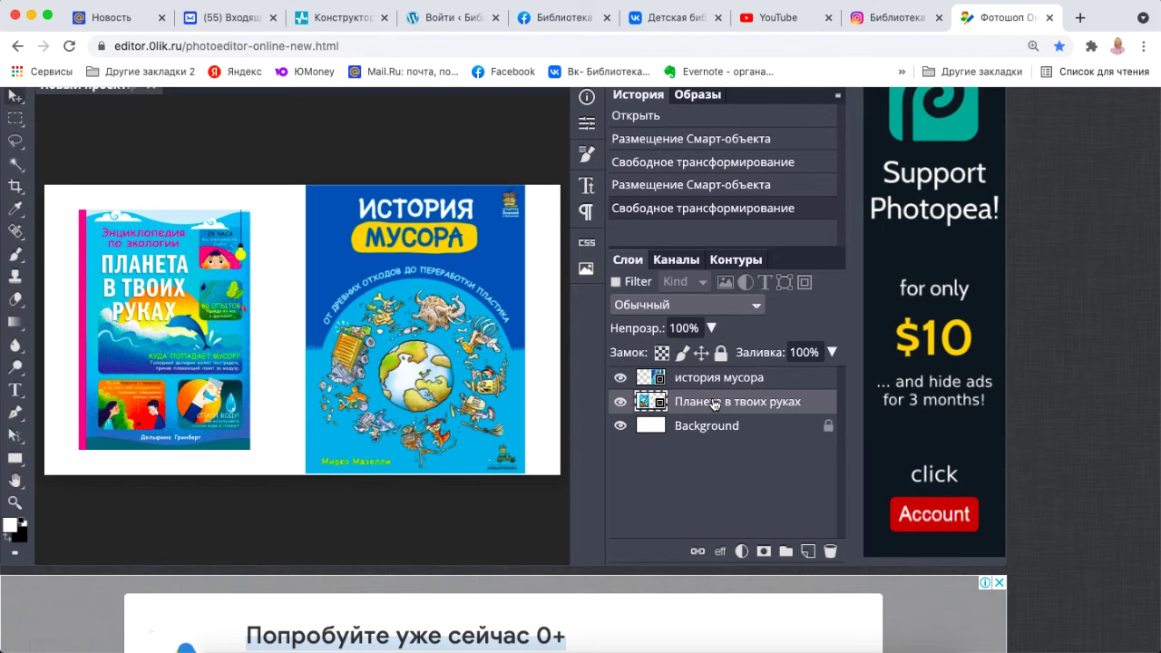
scroll(489, 290, "up", 2)
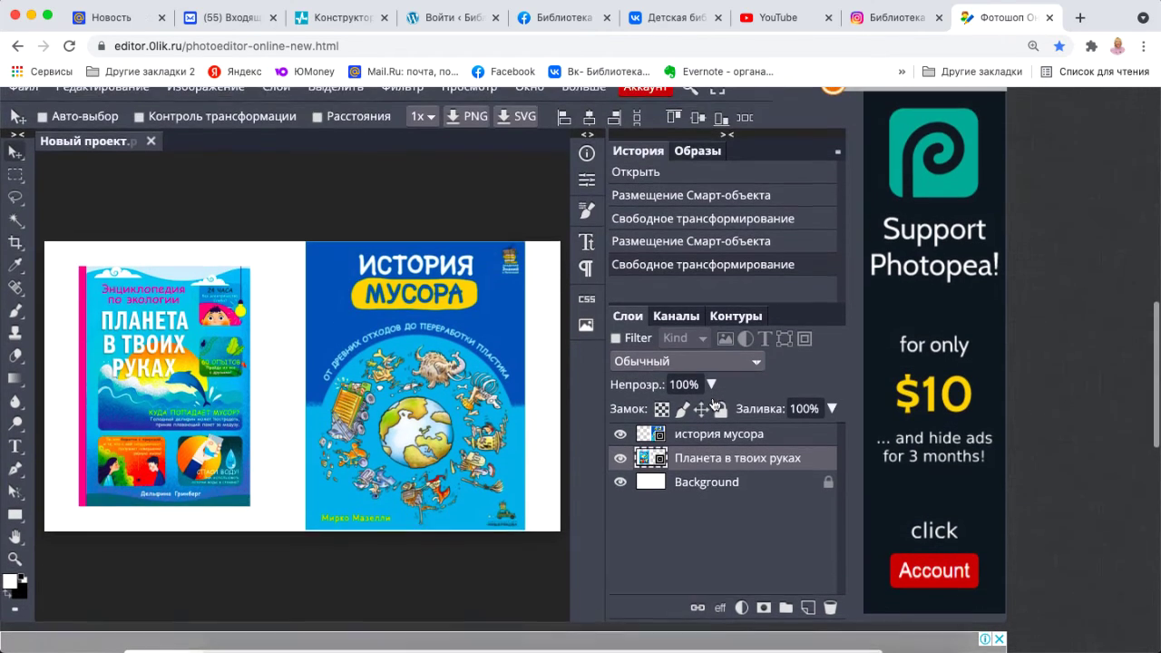
left_click(140, 116)
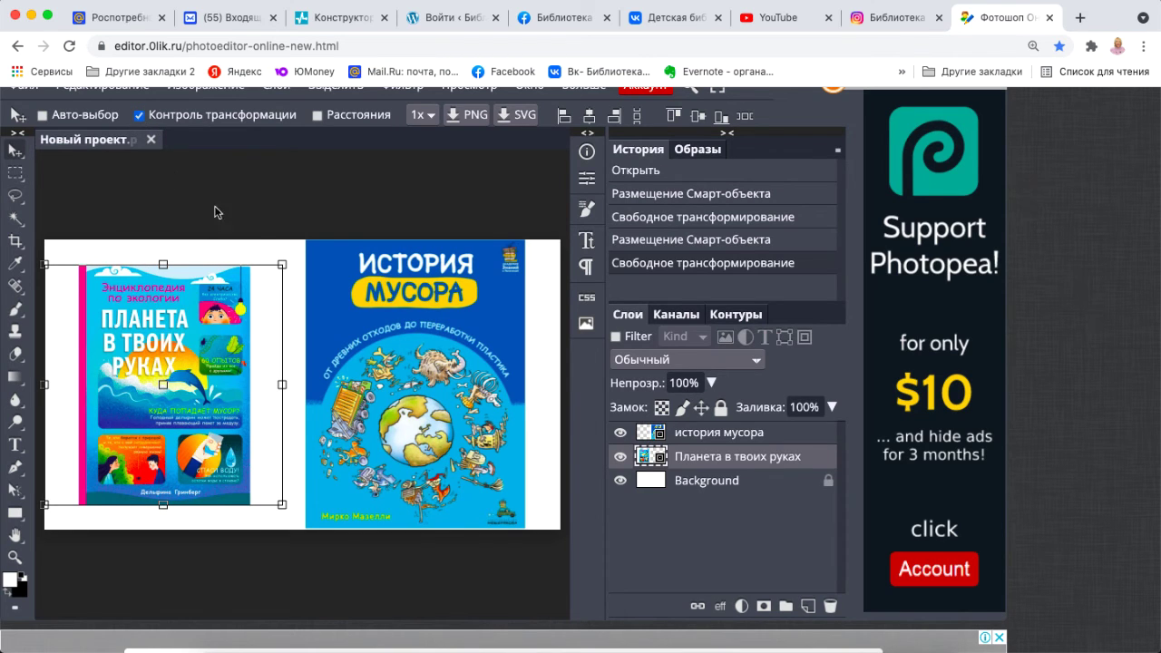
left_click_drag(282, 264, 305, 243)
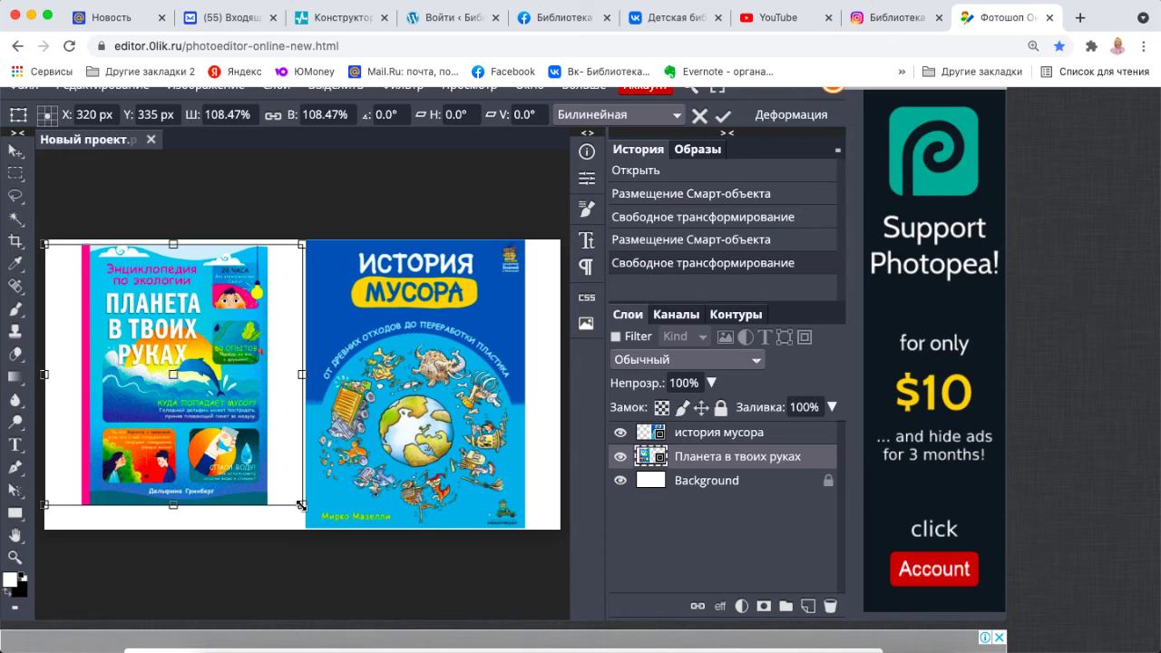
left_click_drag(301, 504, 326, 536)
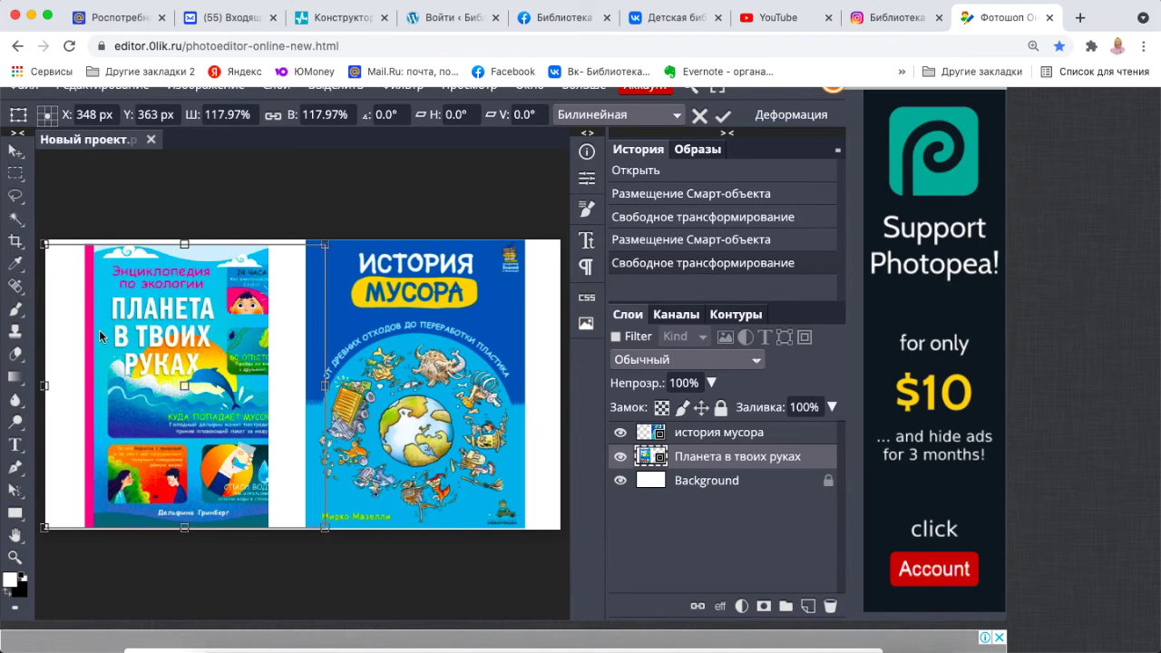
left_click_drag(43, 244, 38, 238)
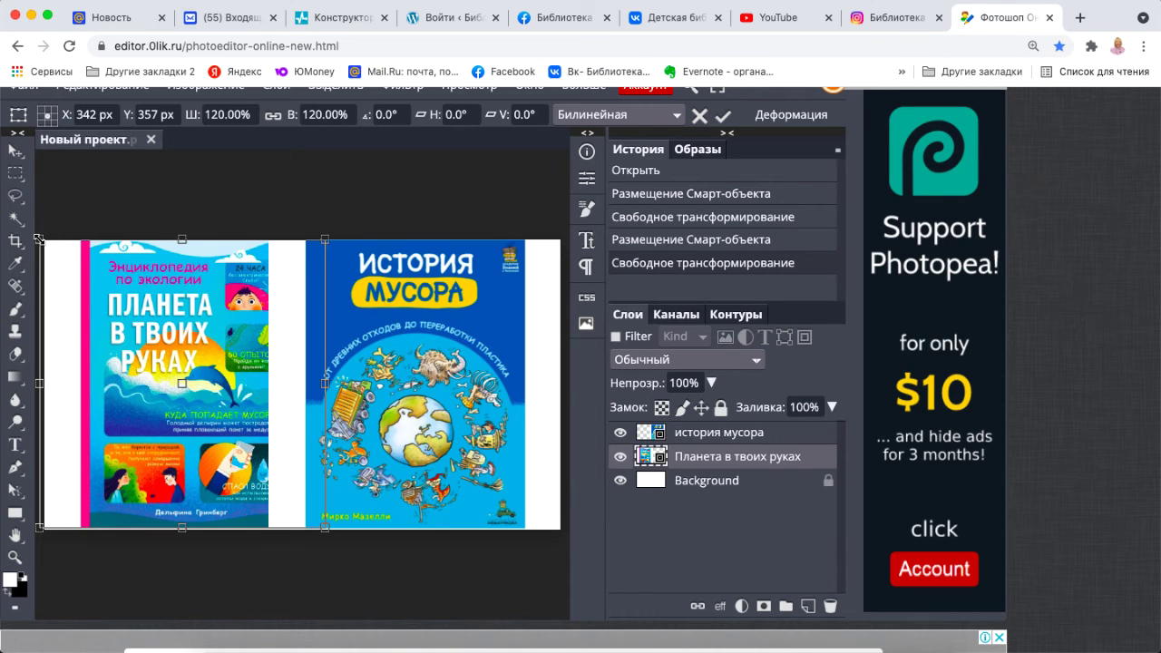
key("Left")
key("Left")
key("Left")
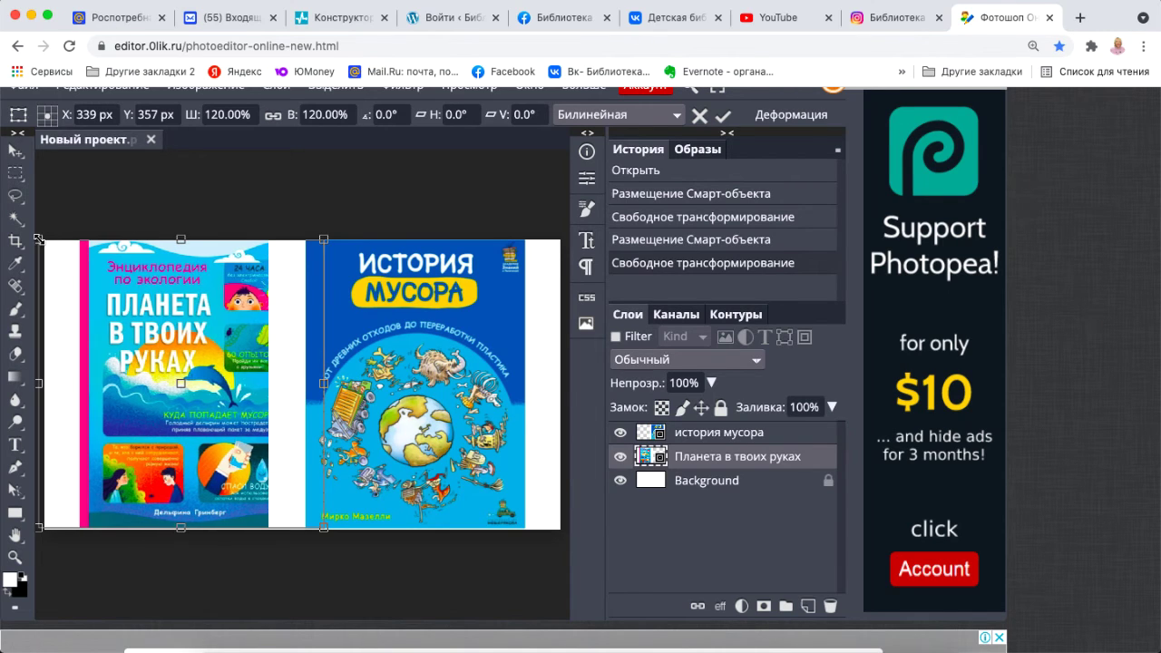
key("Left")
key("Left")
key("Left")
key("Left")
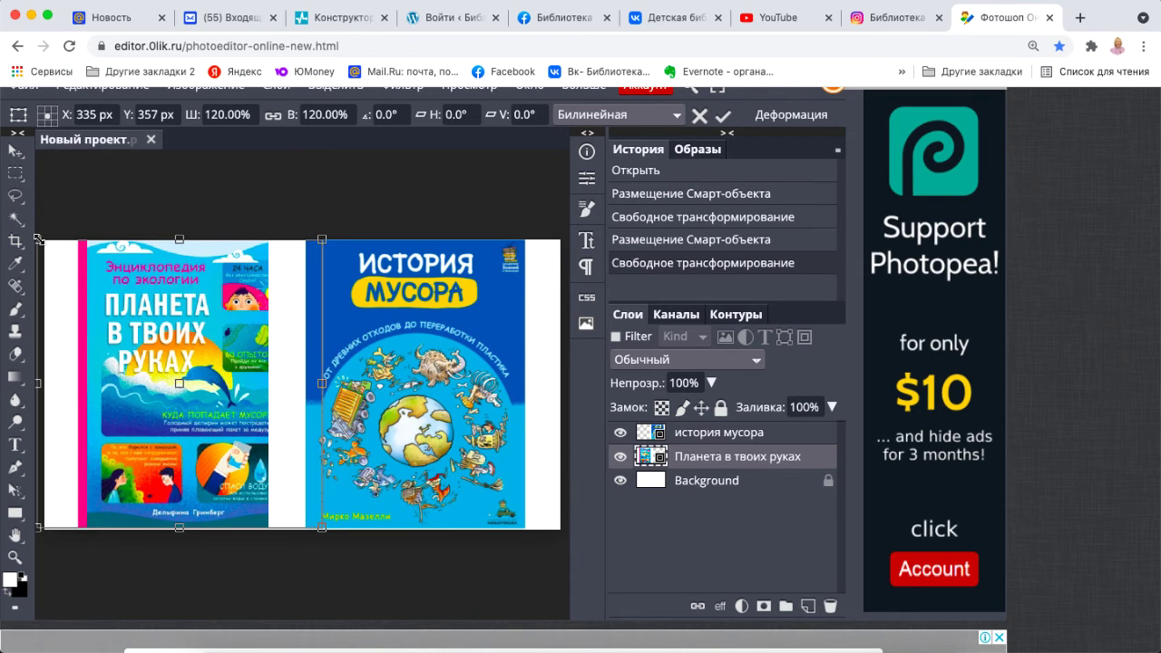
key("Return")
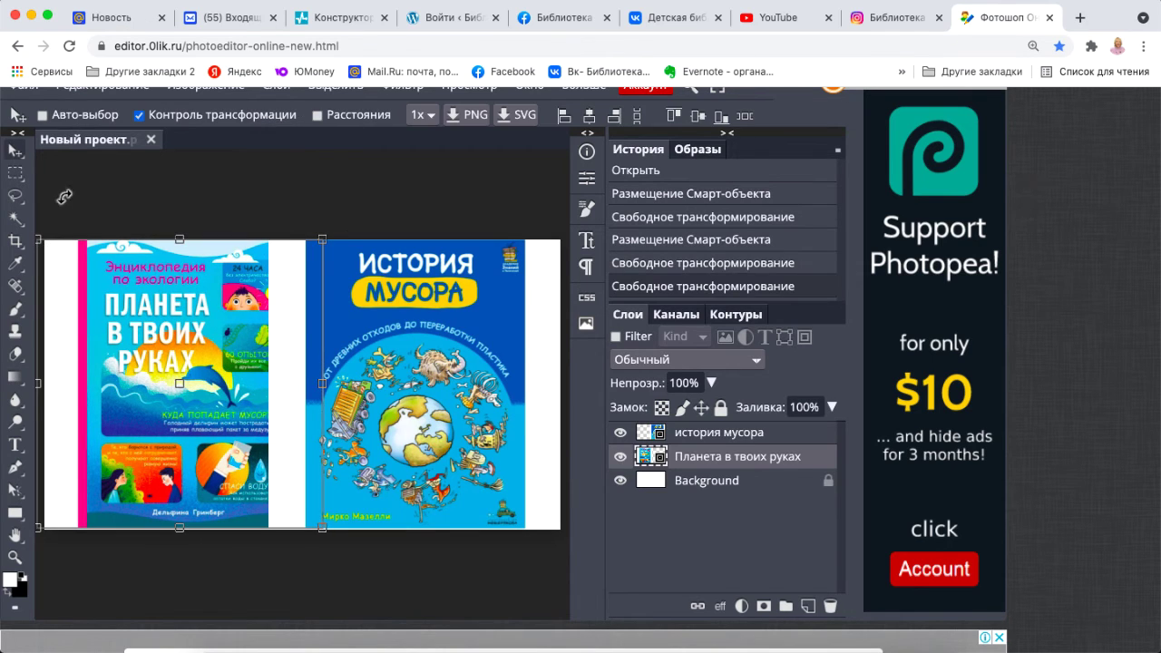
left_click(139, 115)
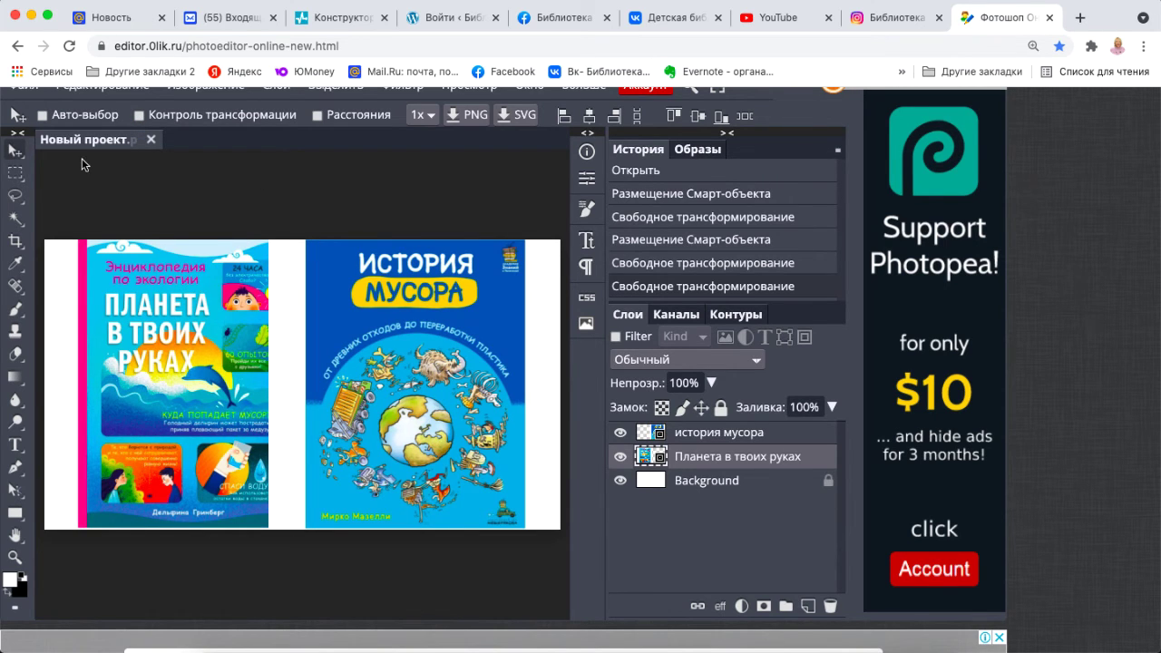
scroll(61, 147, "up", 1)
scroll(60, 146, "up", 2)
Export the collage as a 1280×720 PNG named Обзор книг.png into the Для библиотеки folder.
left_click(23, 117)
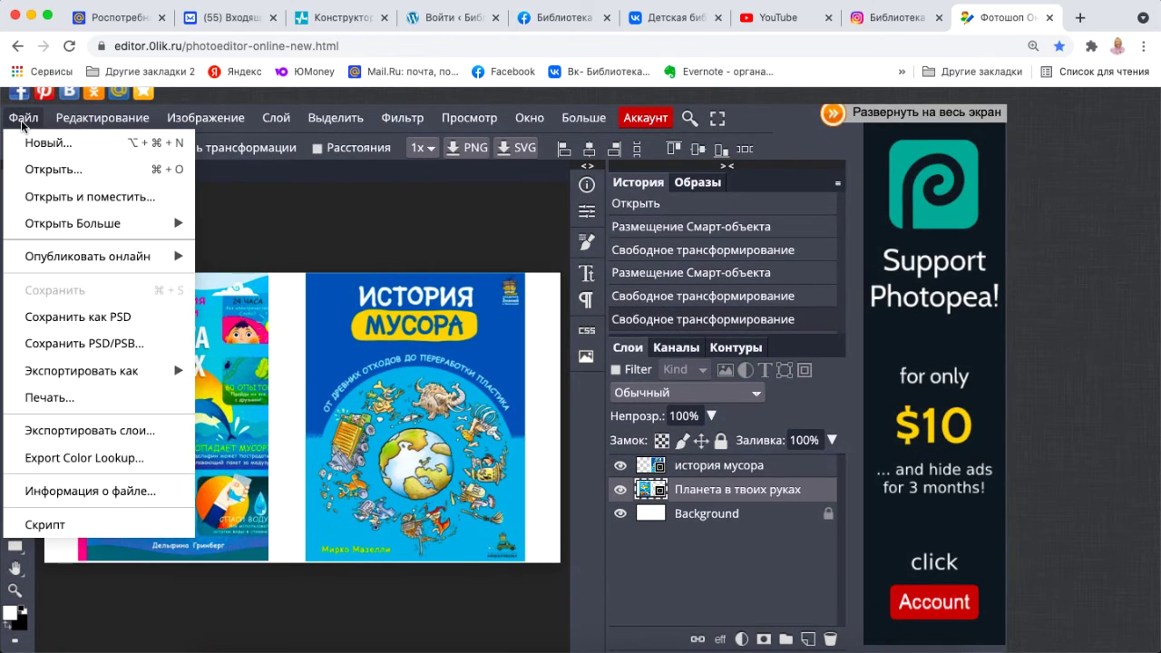
mouse_move(102, 372)
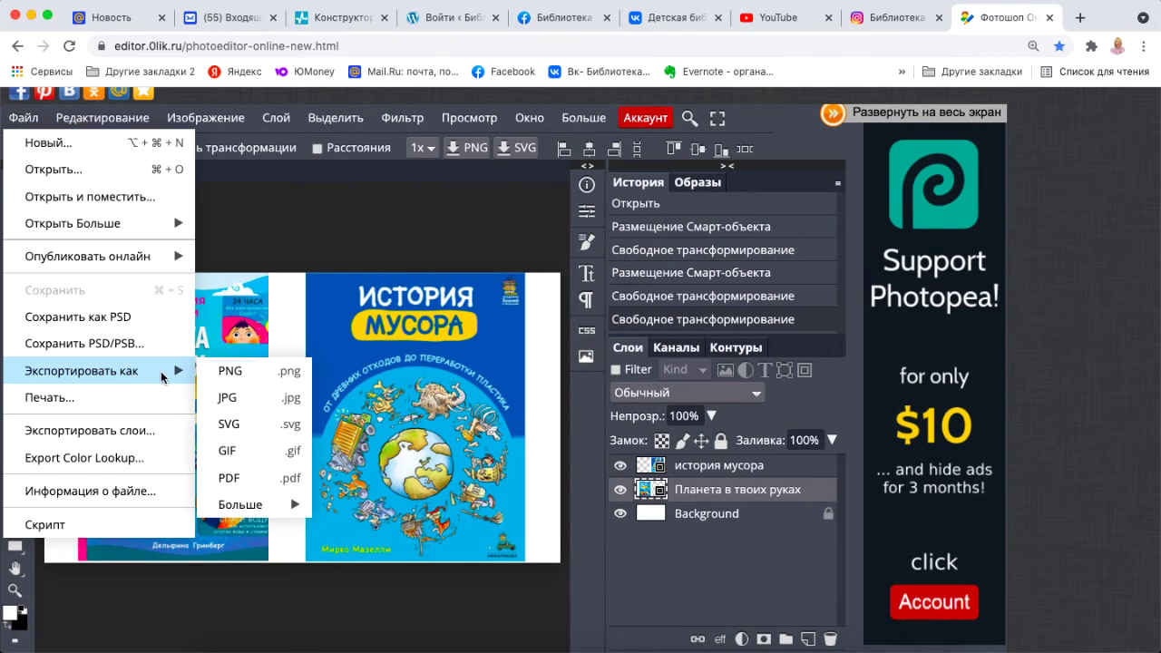
left_click(224, 371)
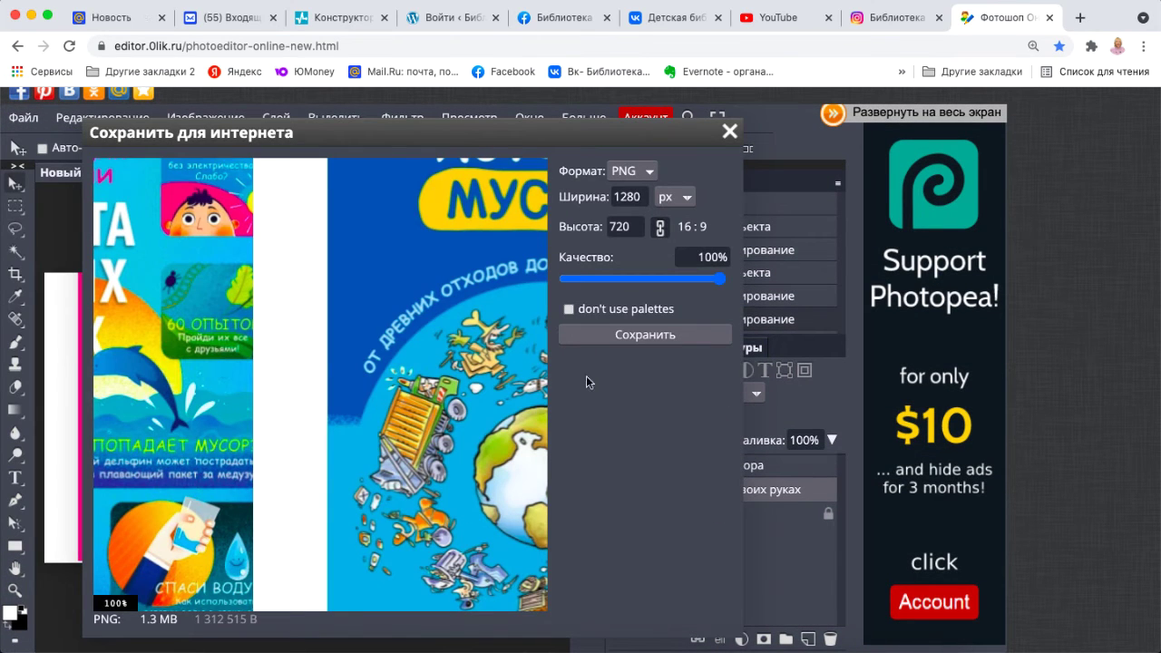
left_click(674, 334)
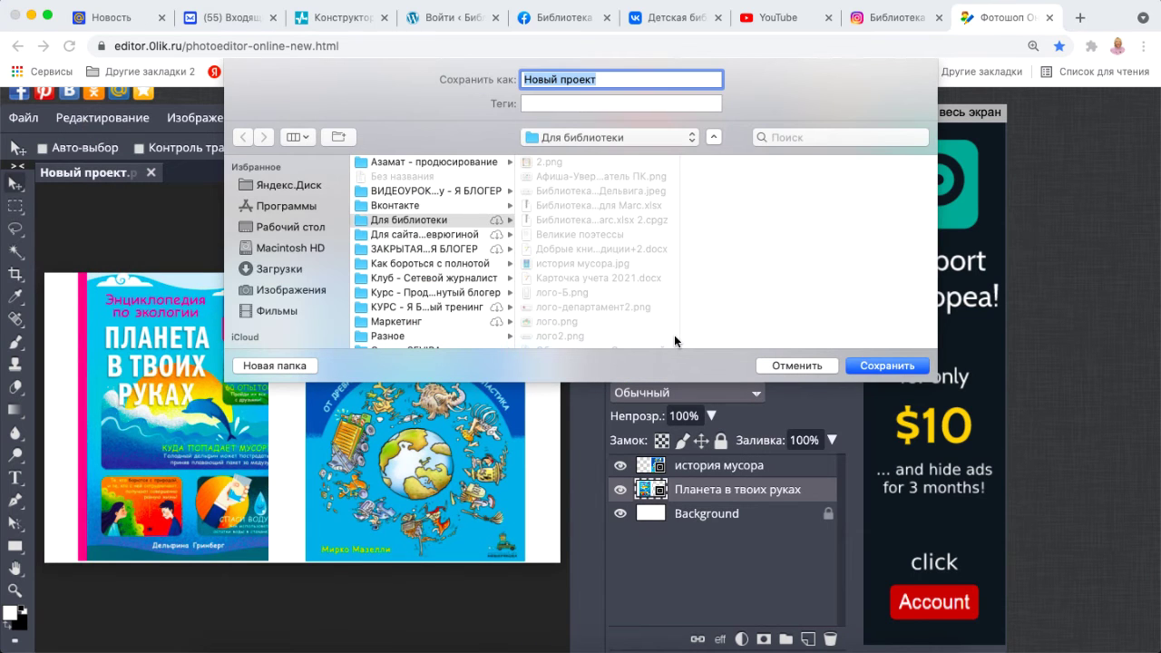
left_click(477, 217)
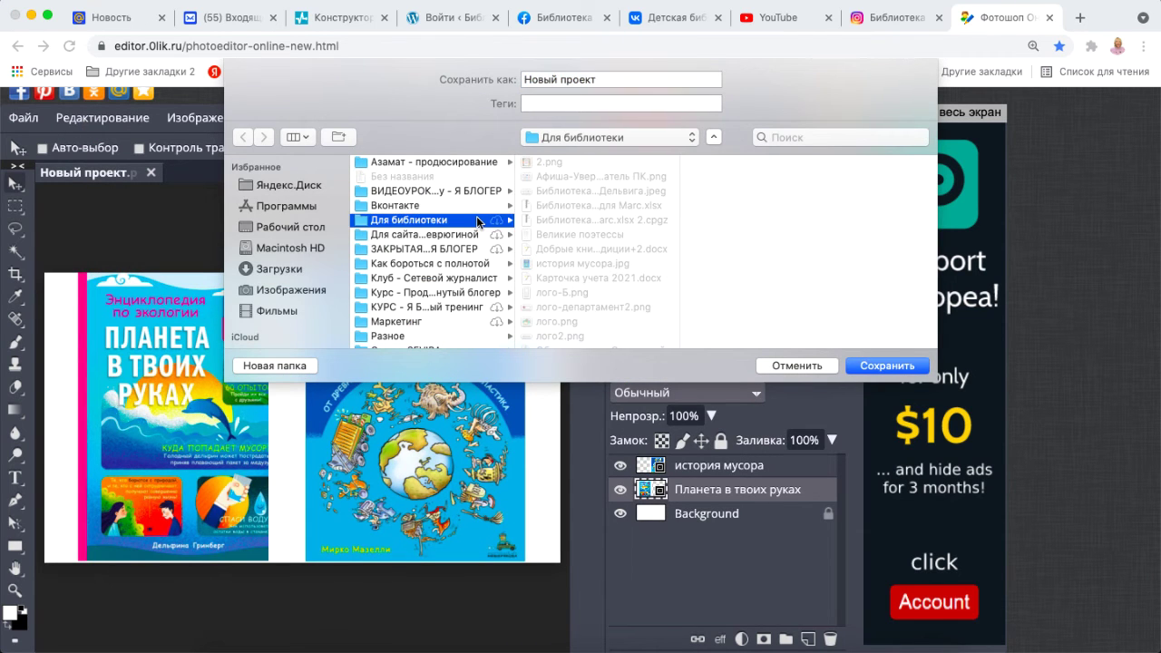
left_click(614, 79)
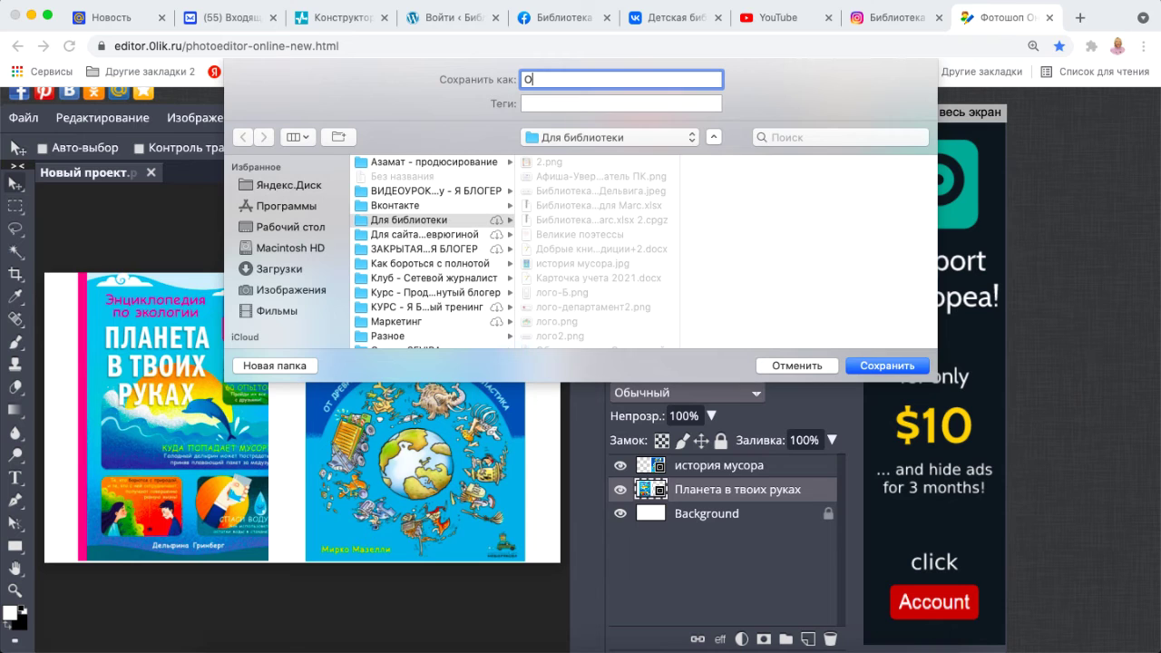
type("зор книг")
left_click(895, 371)
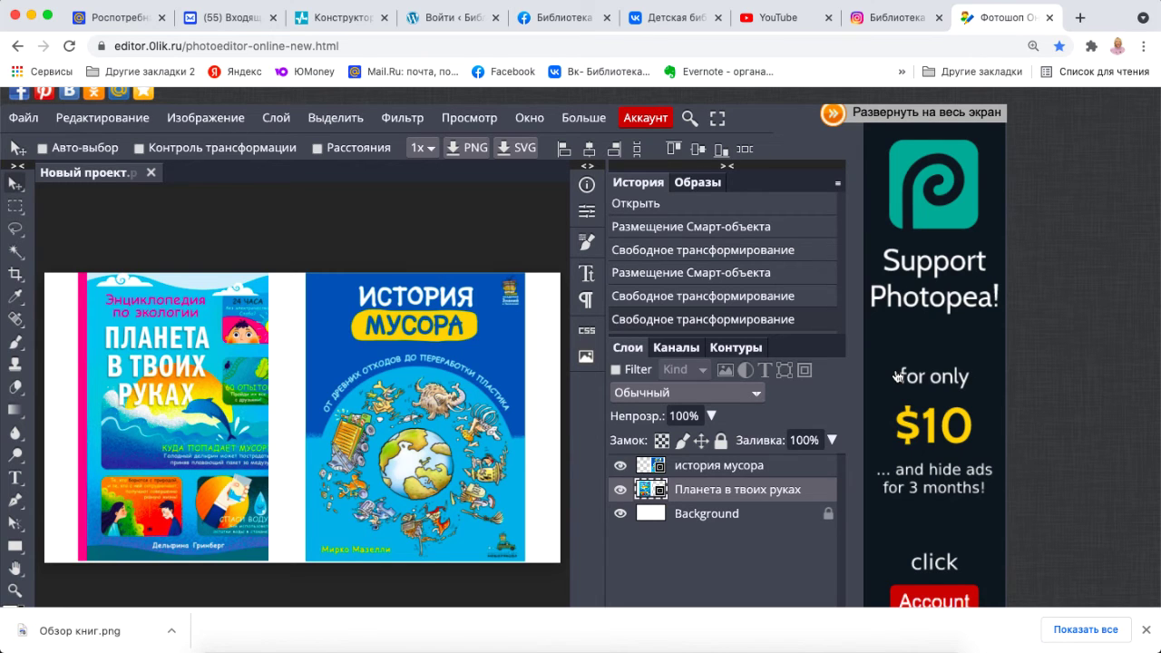
left_click(346, 24)
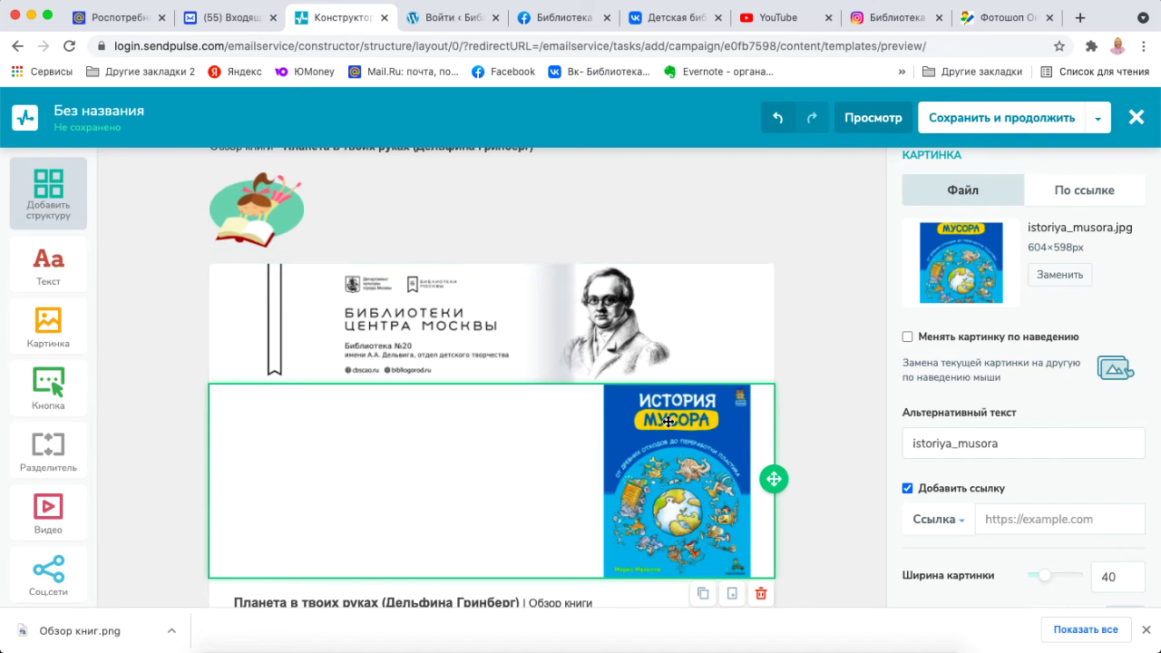
double_click(680, 460)
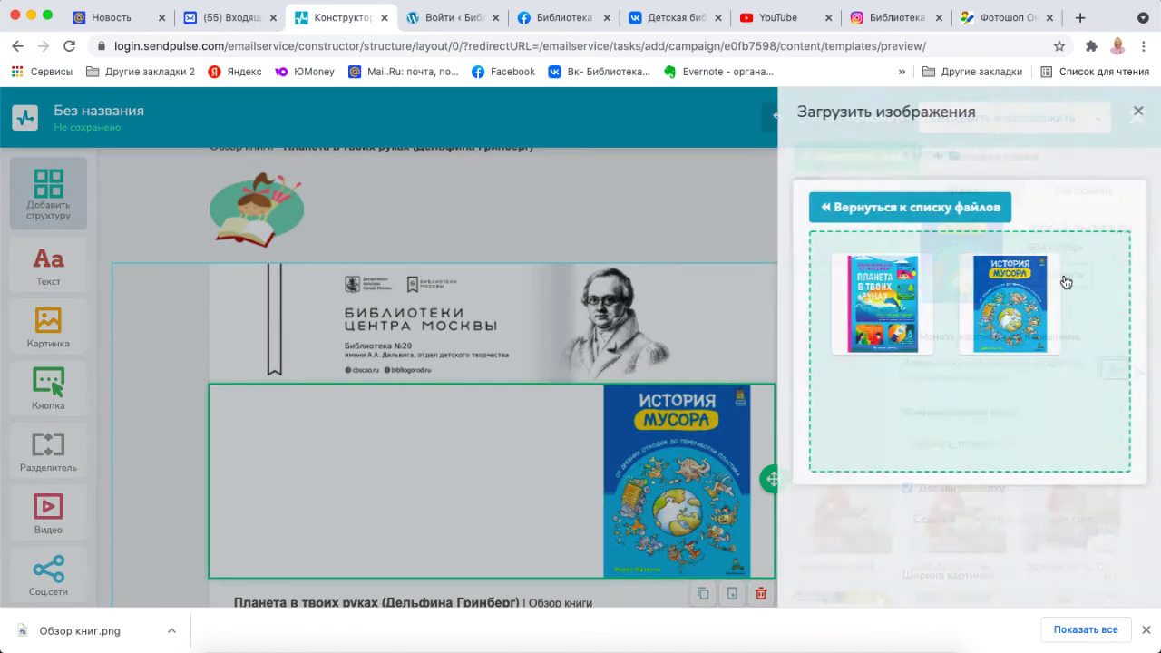
left_click(233, 624)
left_click_drag(624, 363, 1006, 381)
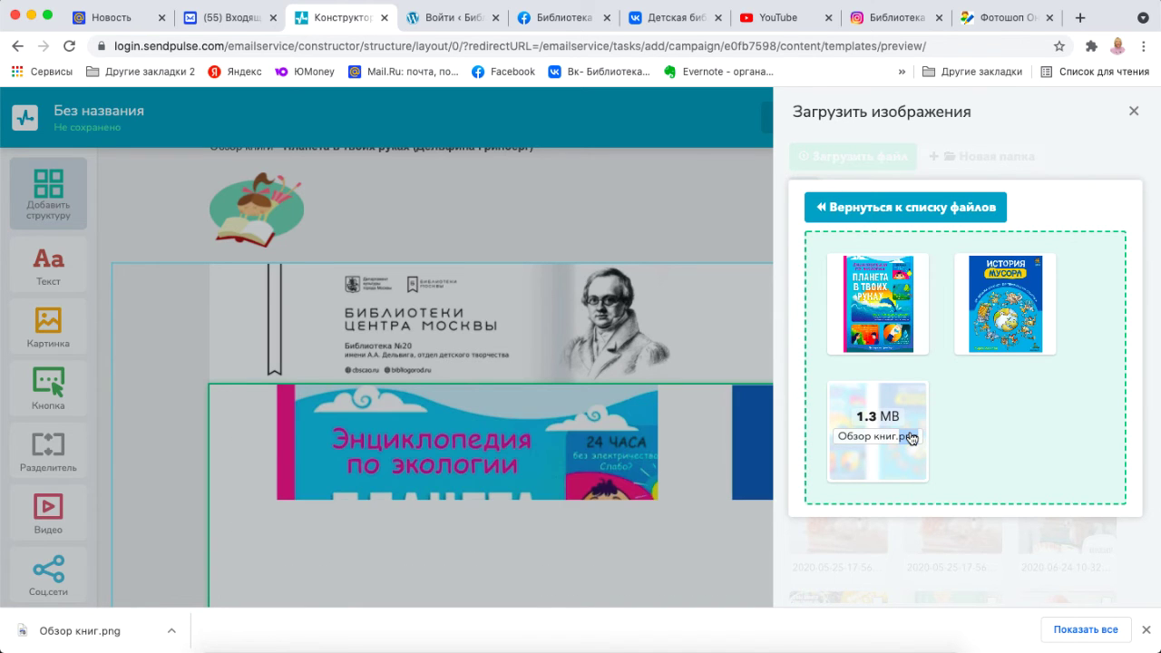
left_click(1133, 111)
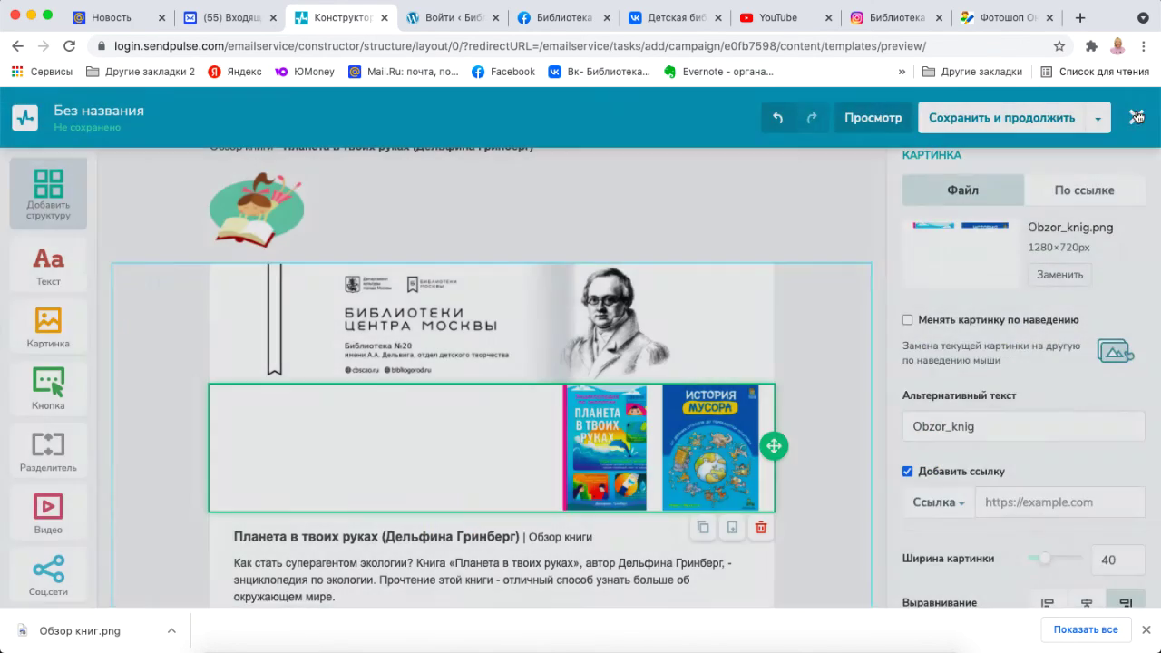
scroll(1047, 334, "down", 7)
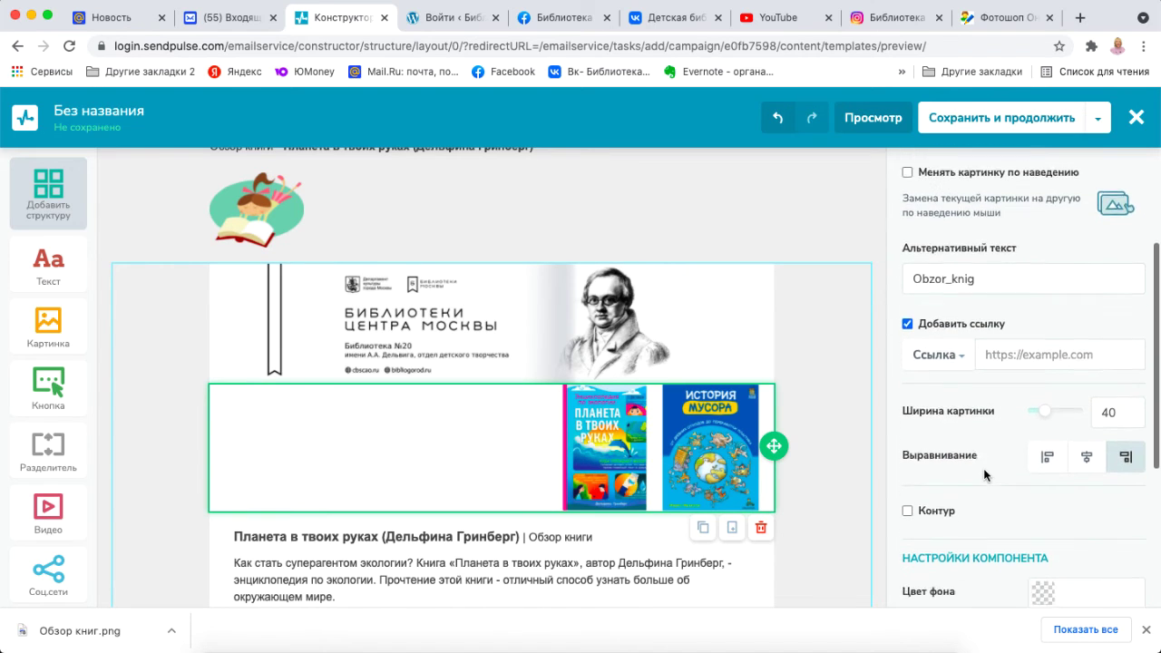
left_click(1087, 281)
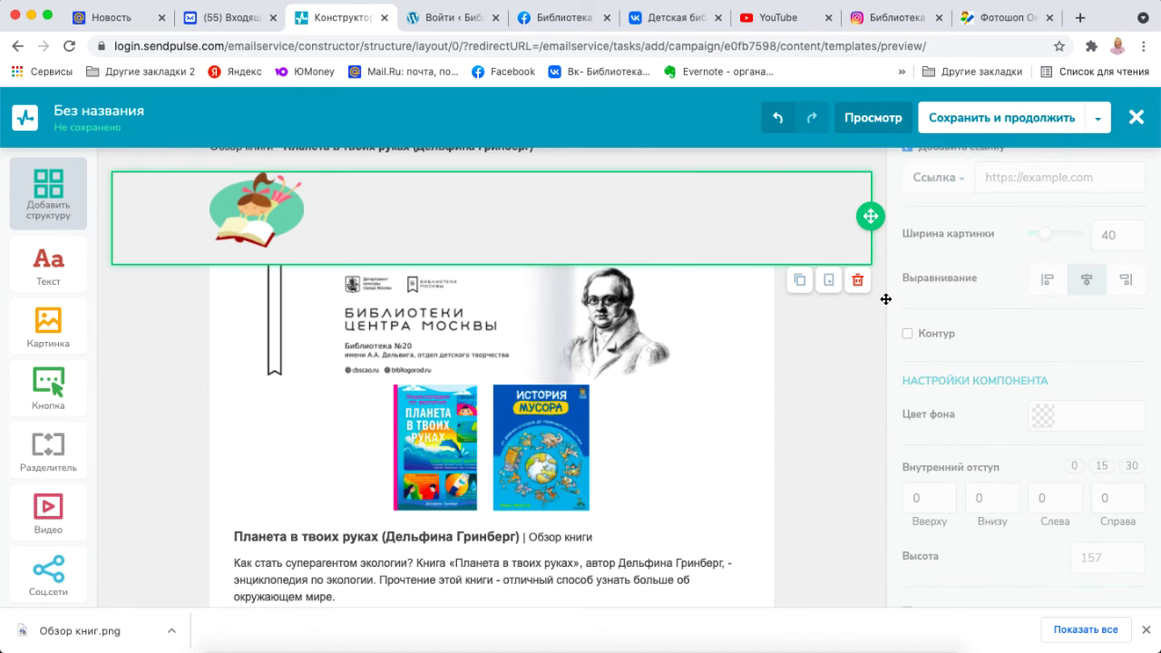
scroll(880, 456, "down", 3)
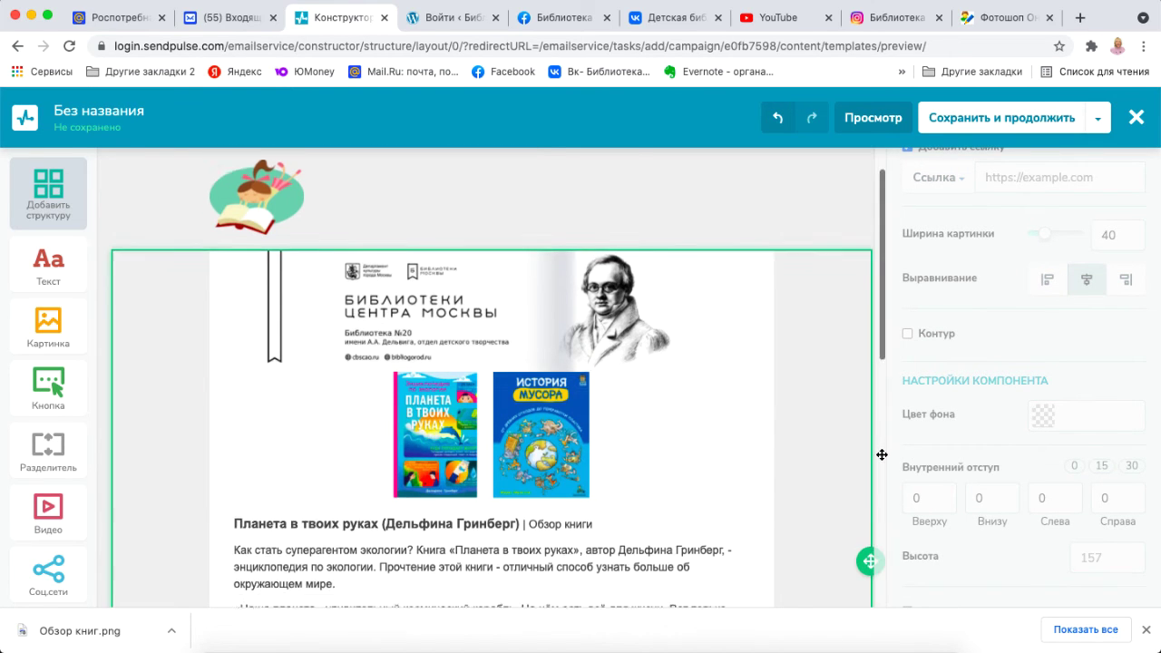
scroll(880, 456, "down", 6)
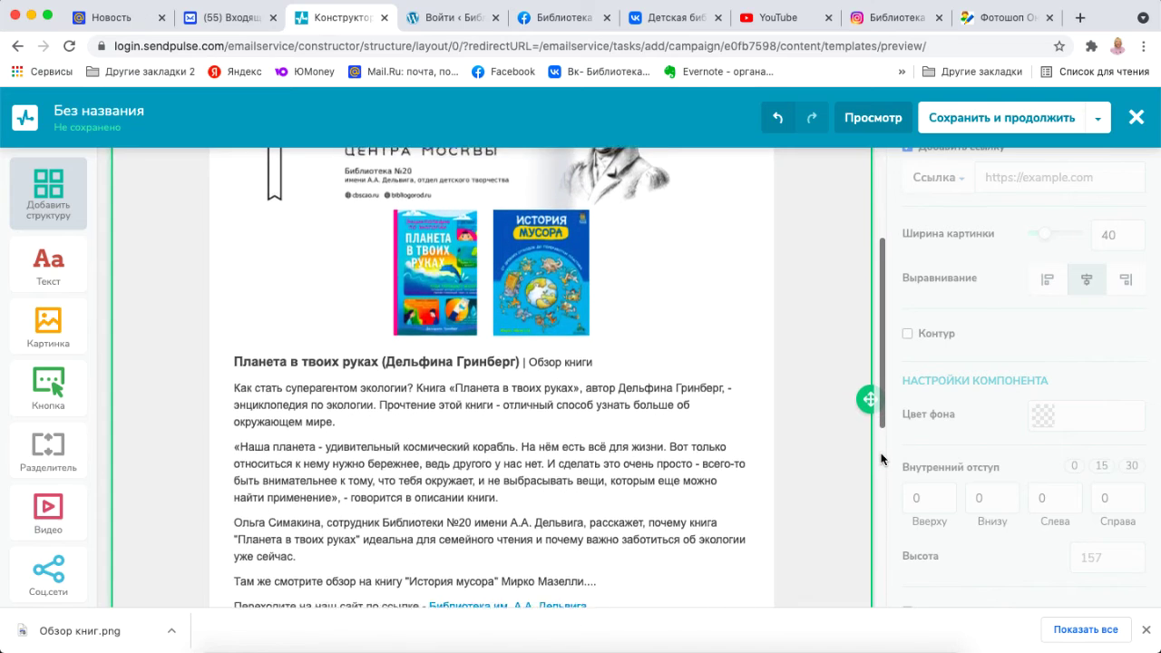
scroll(879, 456, "down", 5)
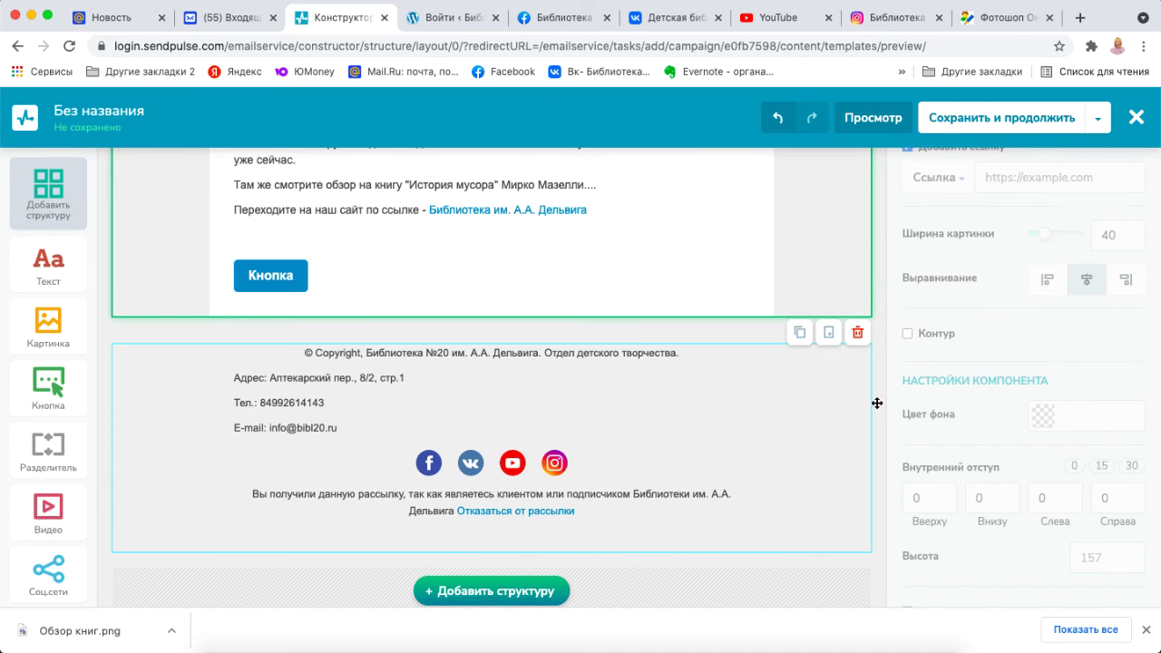
scroll(877, 387, "up", 7)
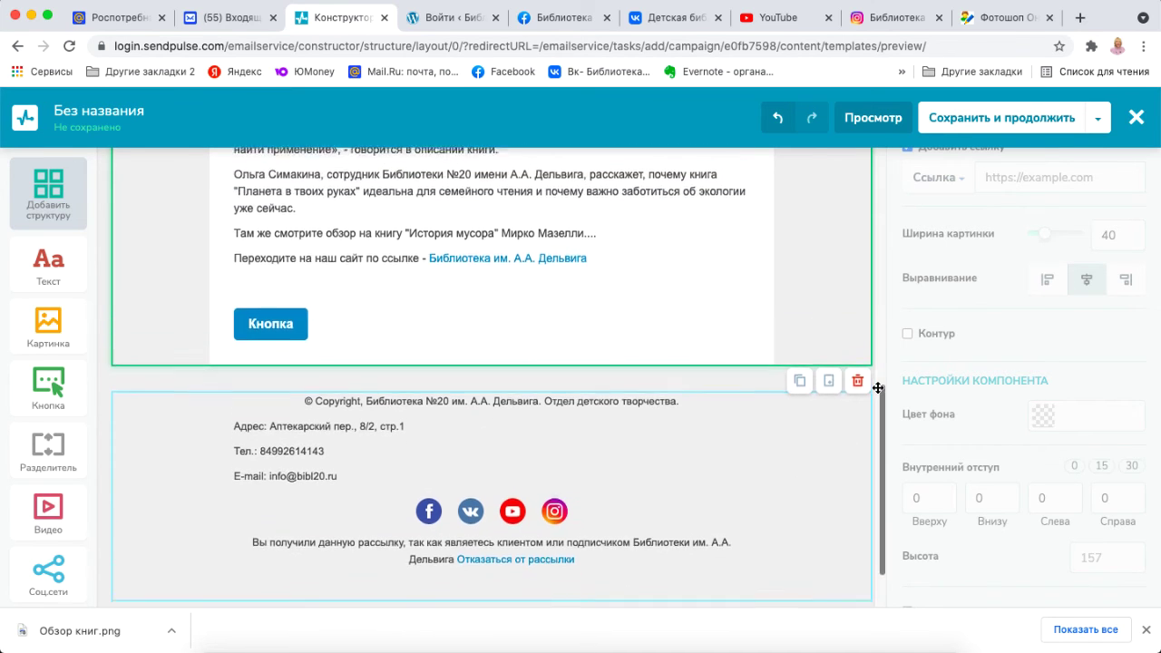
scroll(877, 385, "up", 6)
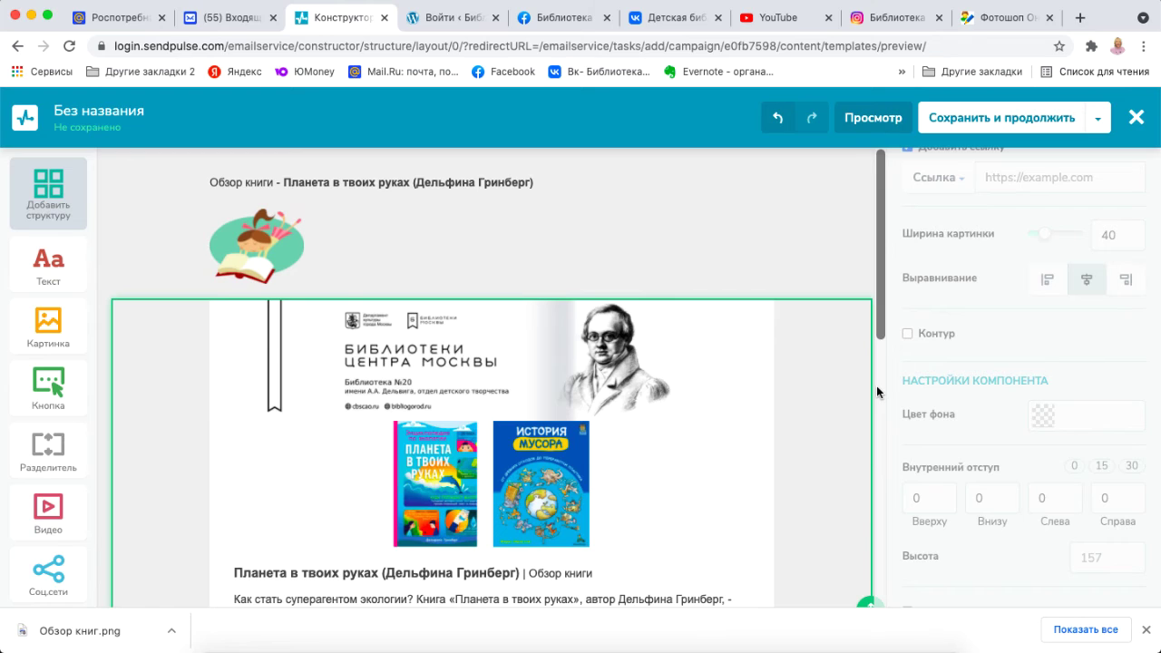
Save the email design and advance past Контент письма to the mailing-settings step.
left_click(1052, 121)
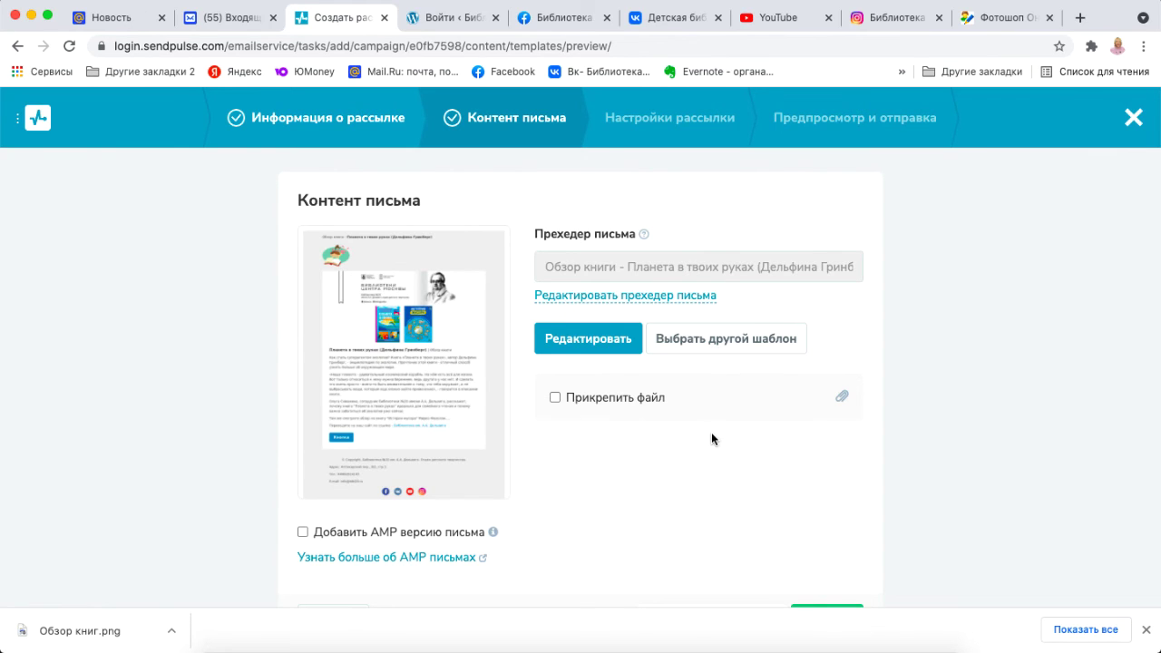
scroll(643, 503, "down", 2)
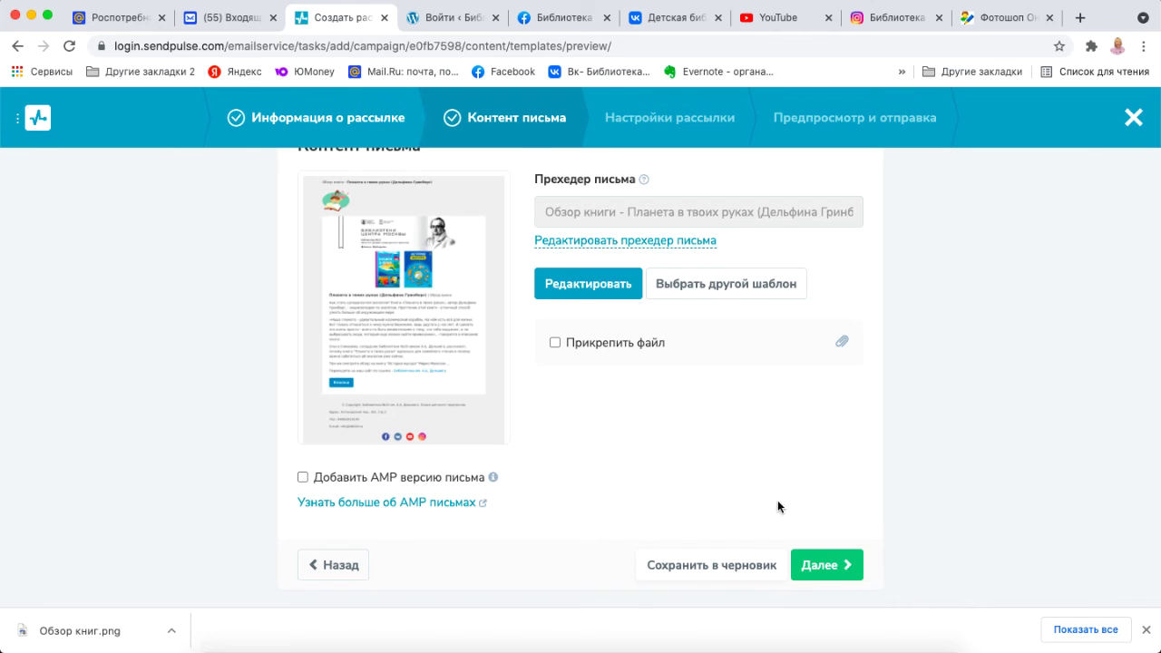
left_click(833, 569)
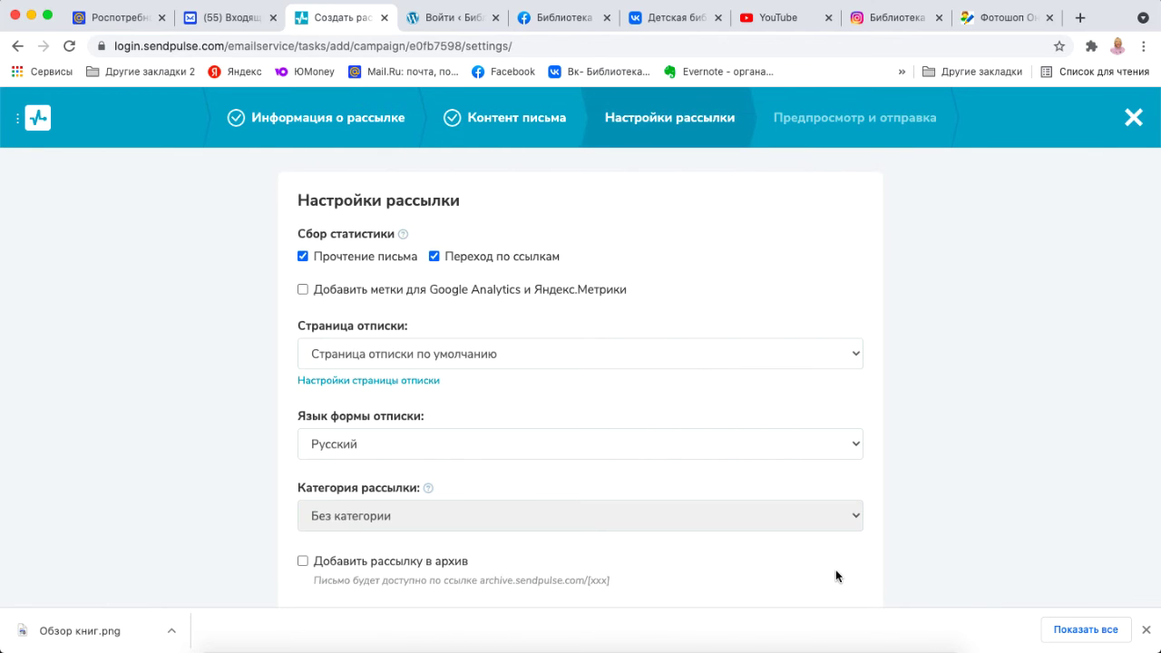
scroll(837, 576, "down", 2)
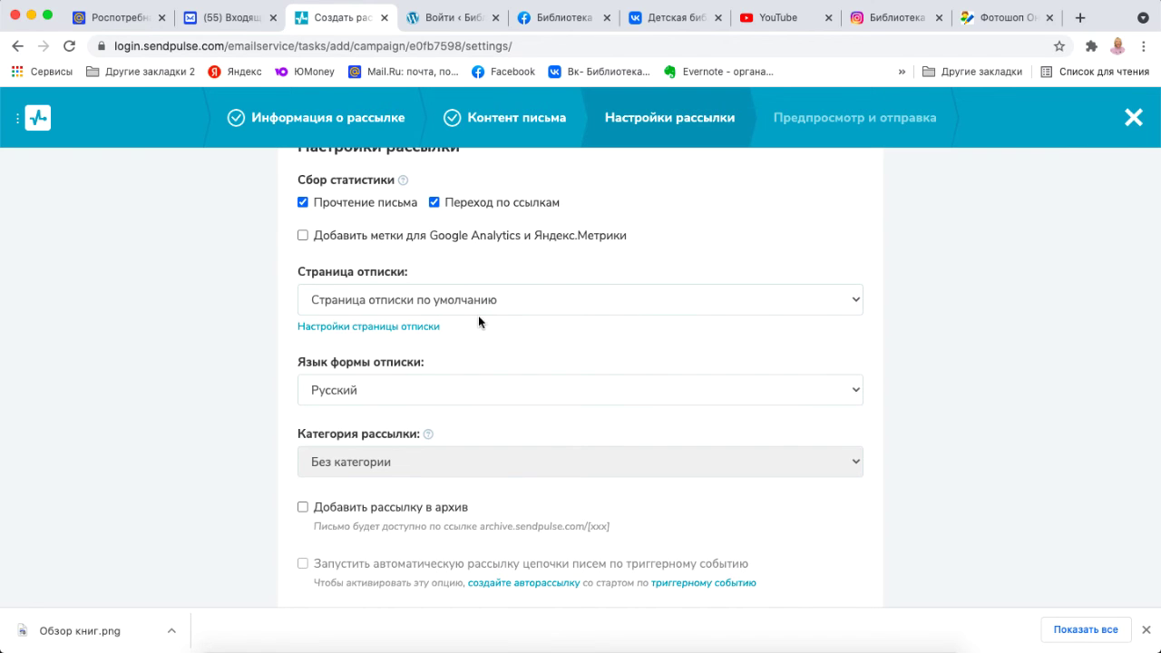
scroll(499, 412, "down", 2)
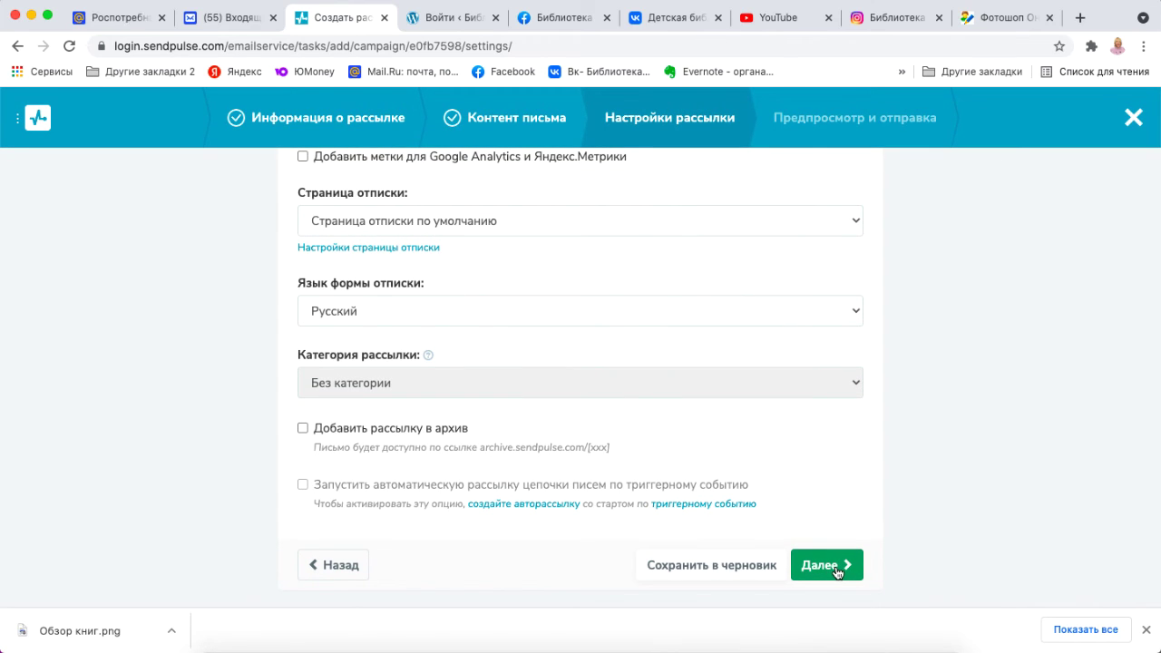
mouse_move(853, 385)
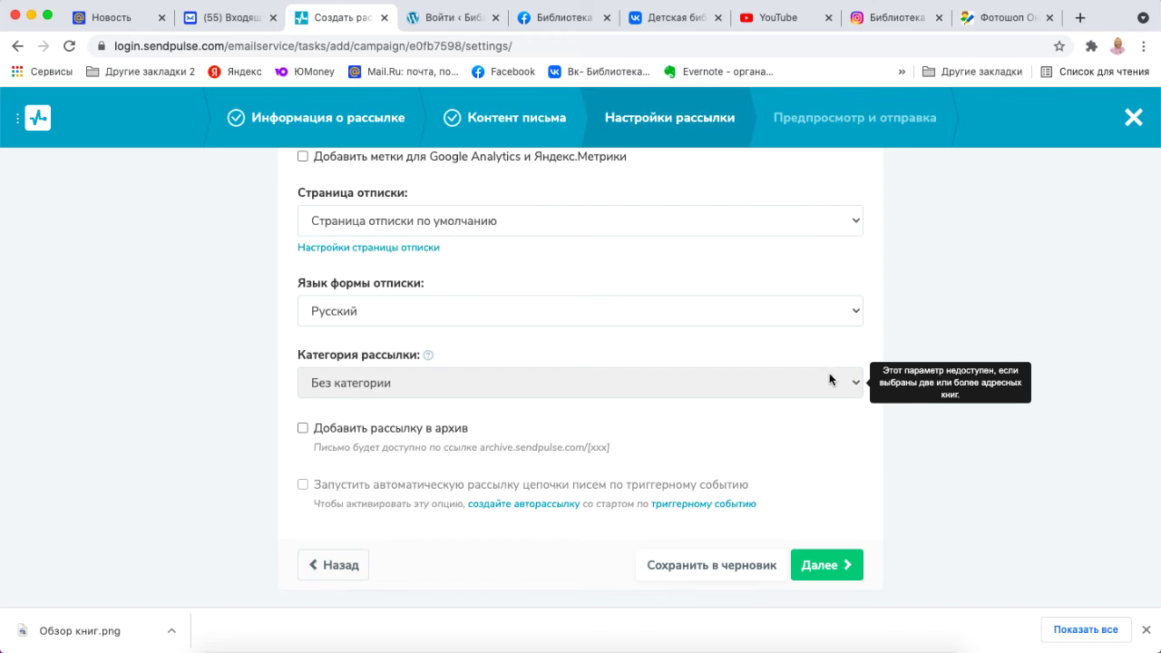
Change the sender to Библиотека им. А.А. Дельвига and append 'на YouTube' to the subject.
left_click(838, 566)
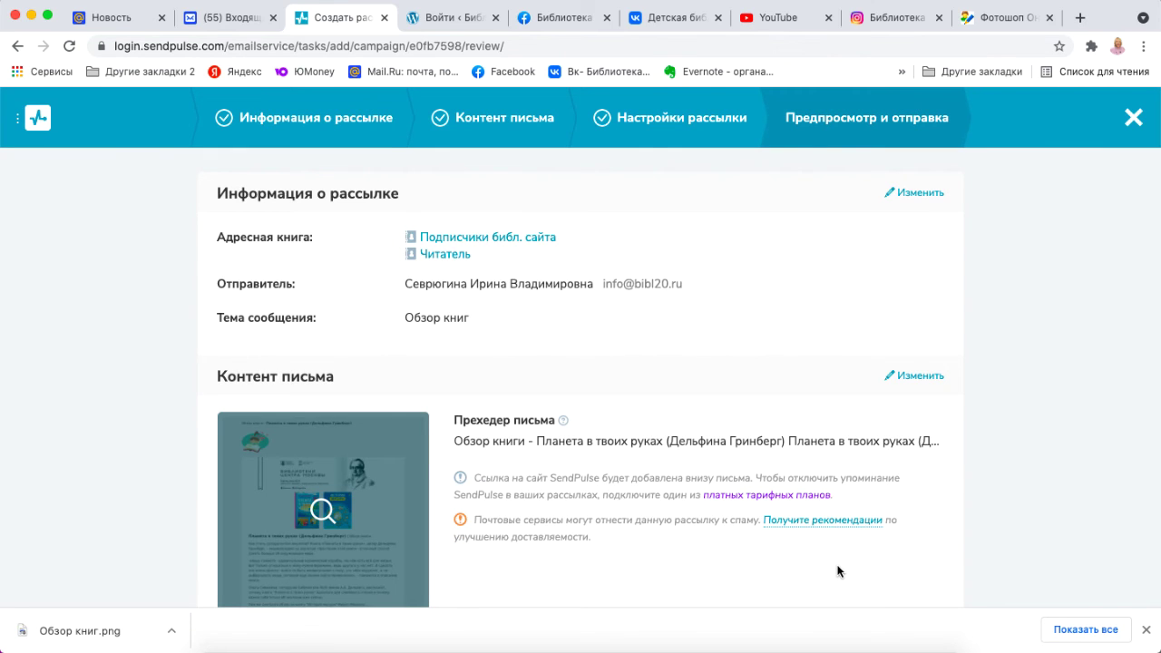
scroll(838, 570, "down", 1)
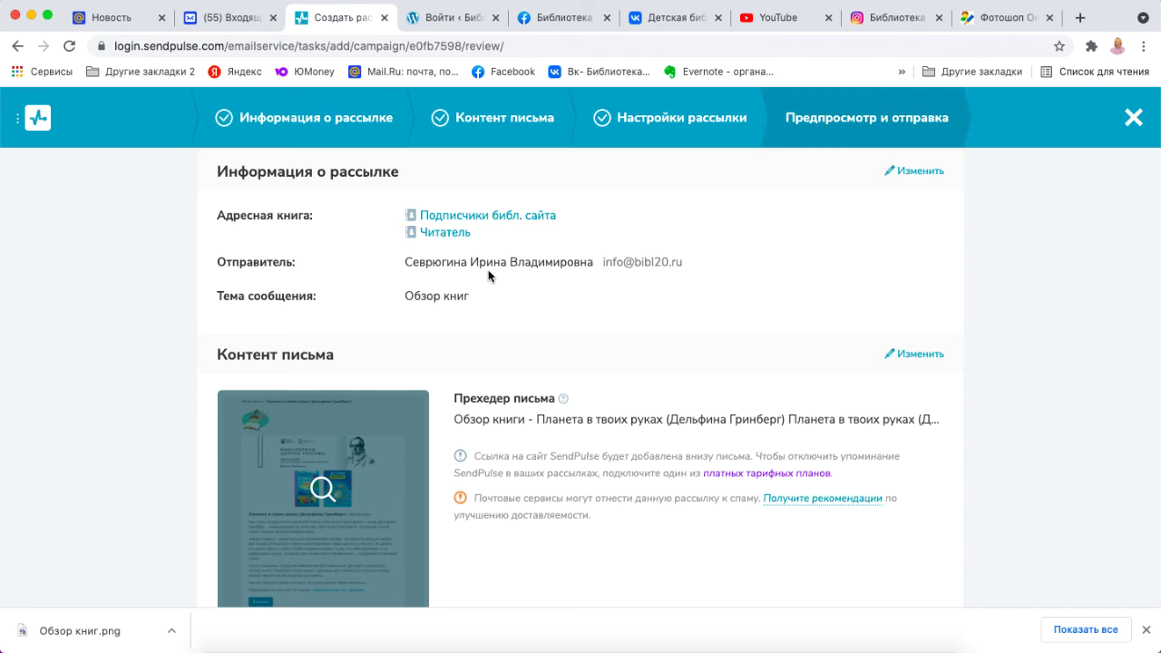
left_click(929, 173)
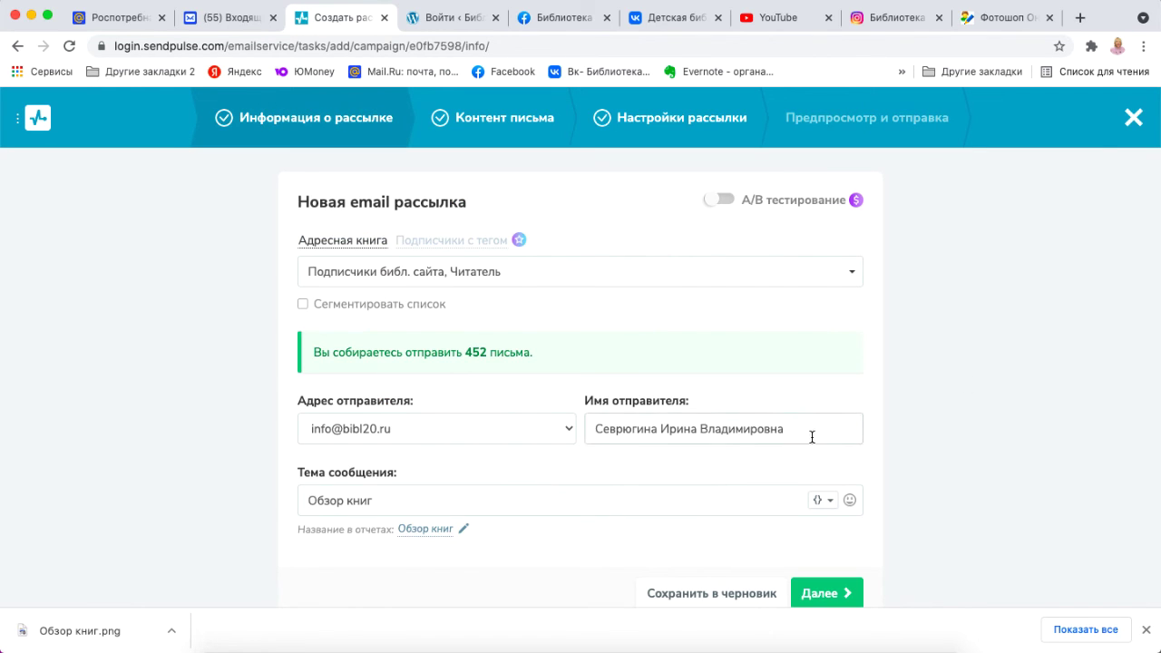
left_click(792, 432)
left_click(592, 433, "shift")
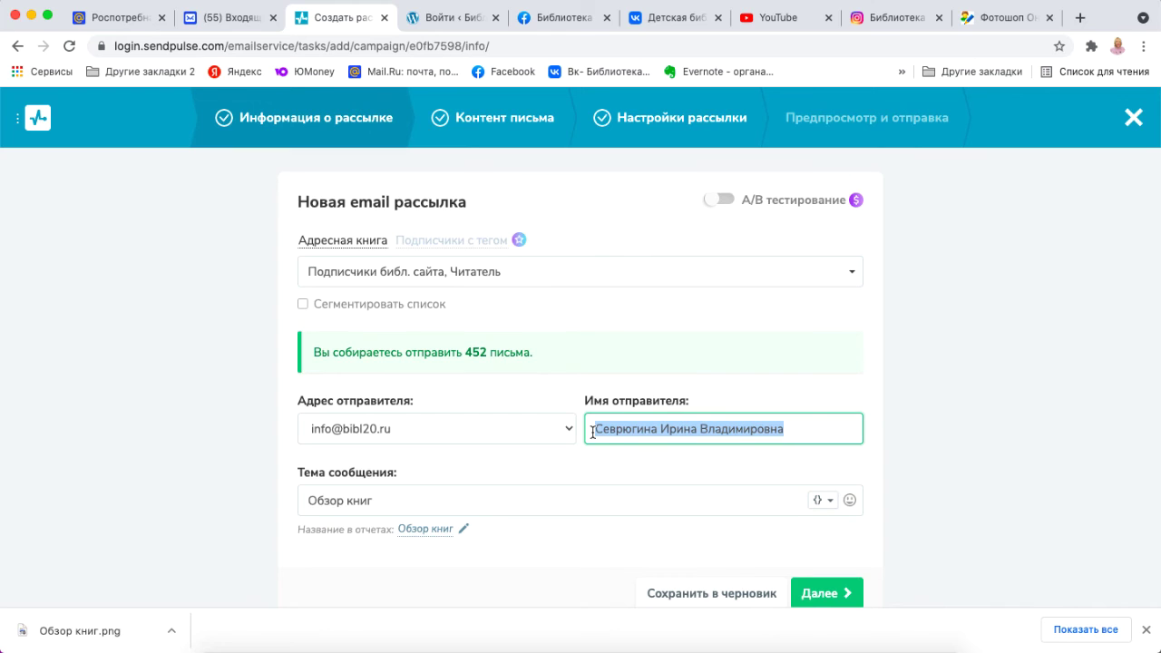
type("Библиотека им. А.А. Дельвига")
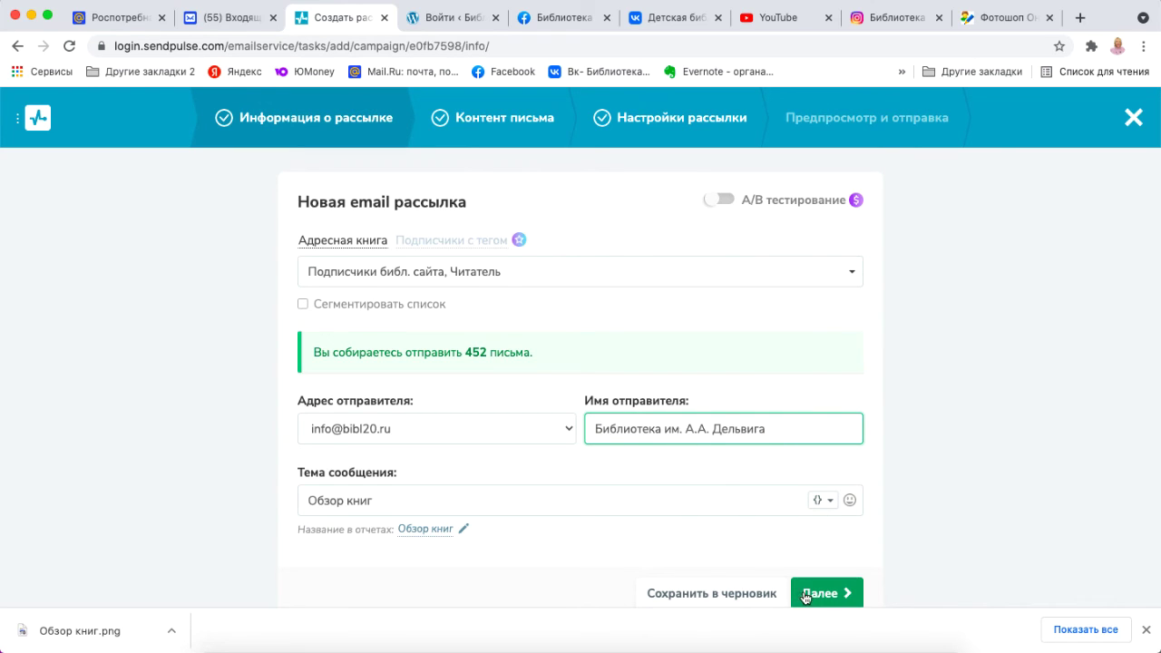
left_click(379, 499)
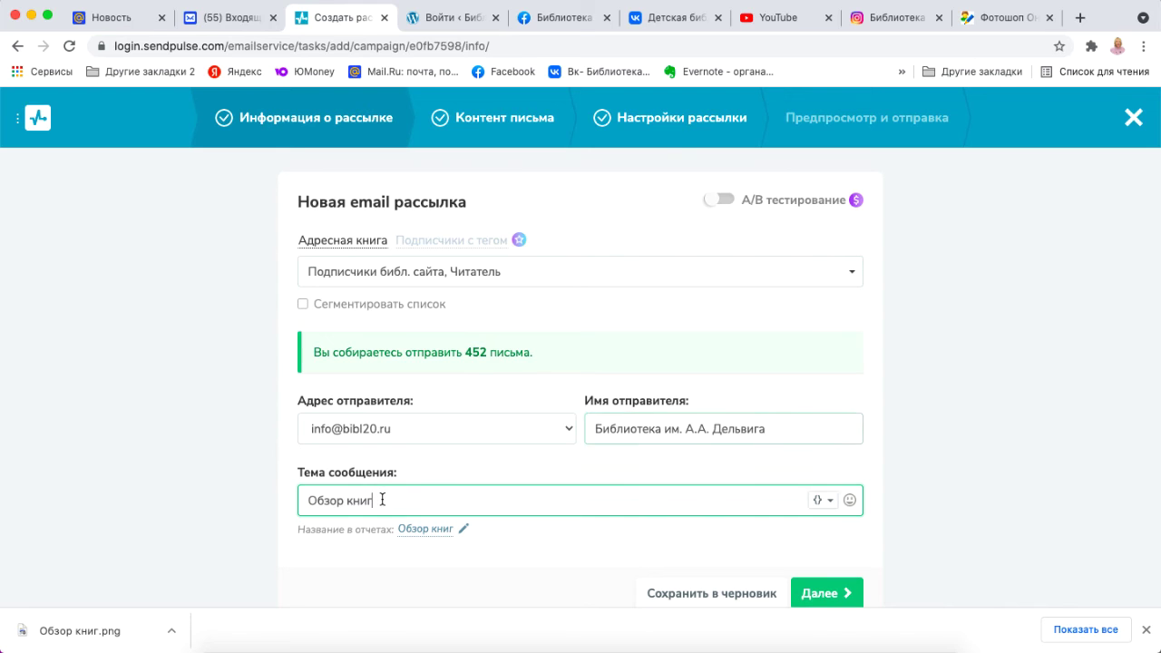
type("на YouTu")
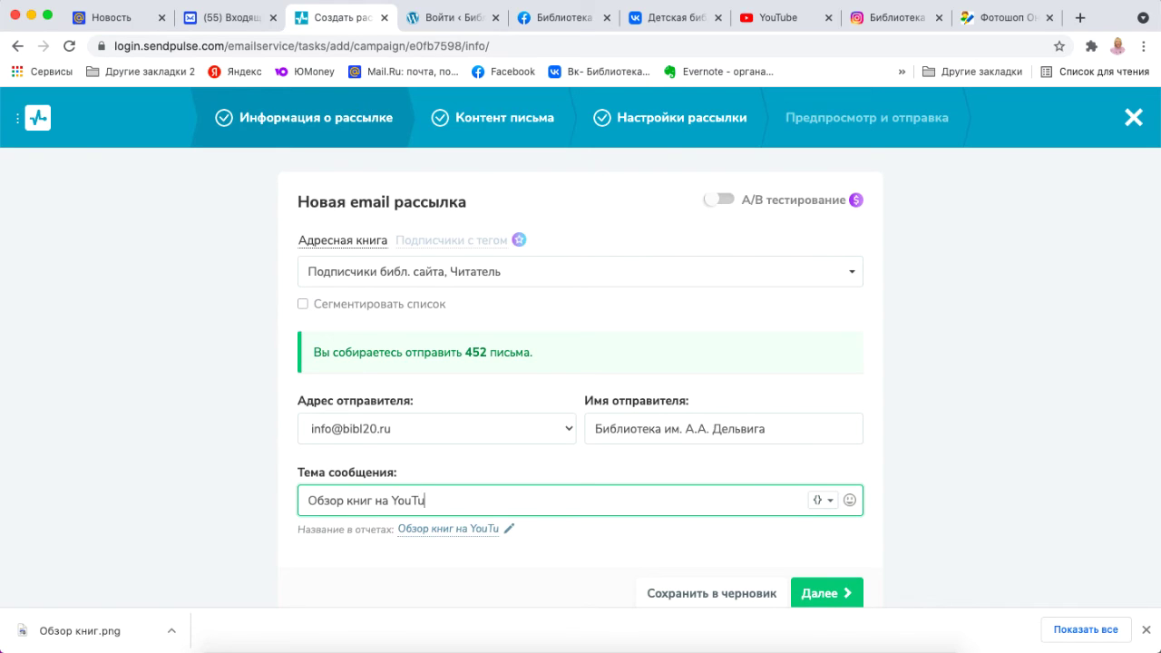
type("be")
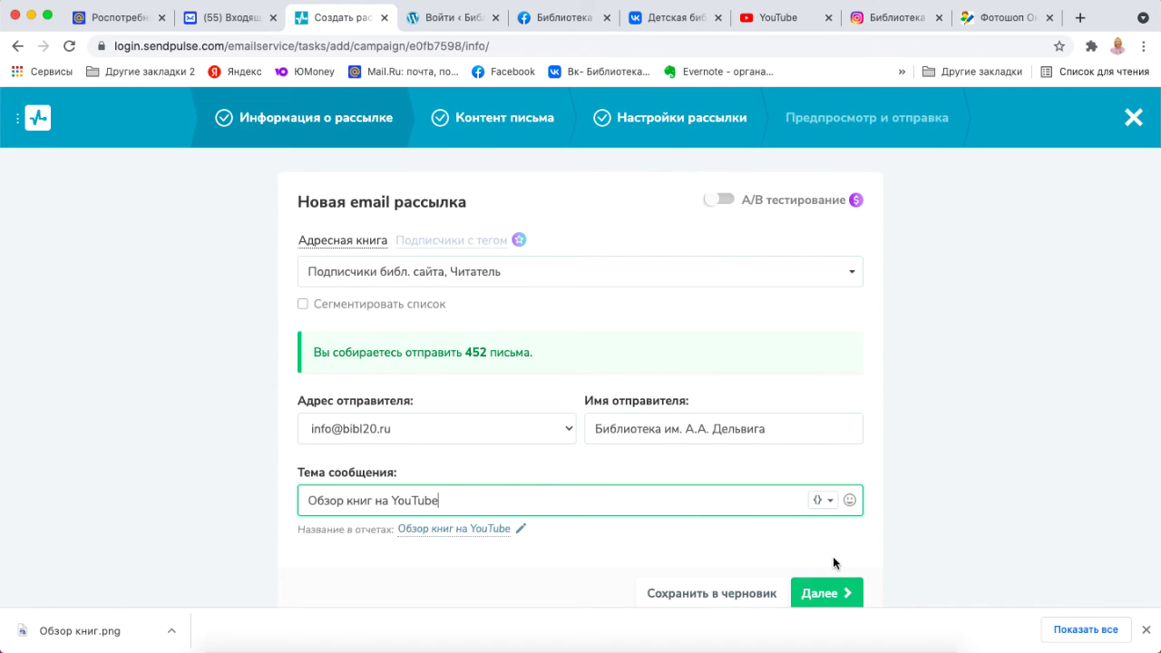
Advance through the steps to sending, keep Отправить немедленно, and start the campaign.
left_click(841, 594)
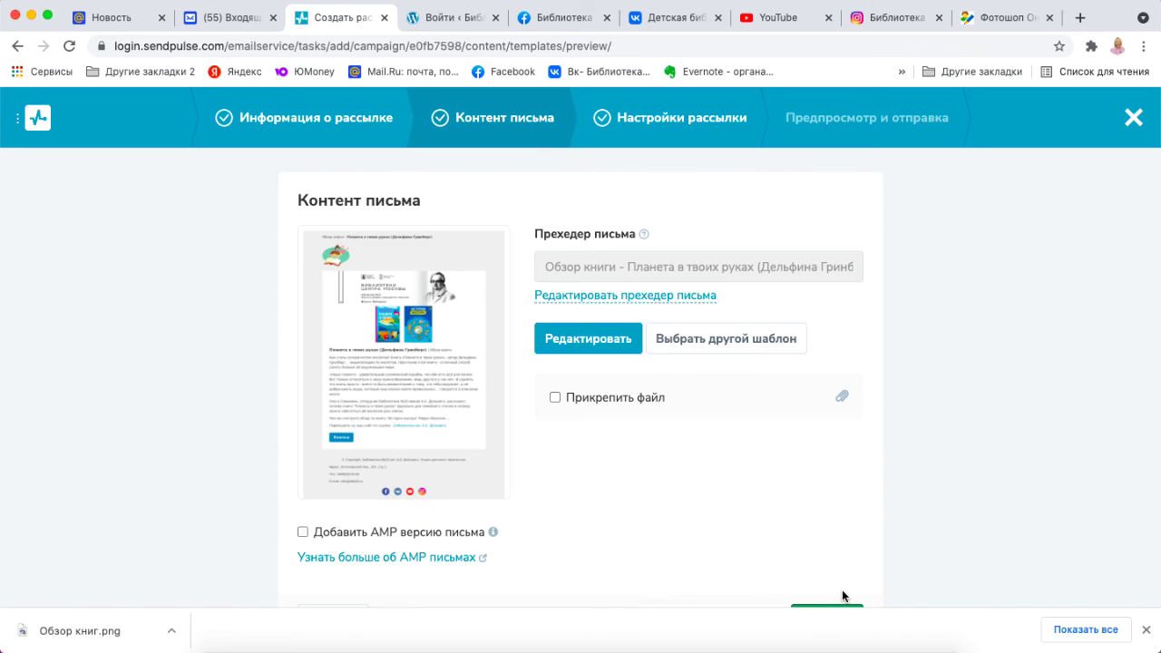
scroll(910, 528, "down", 2)
left_click(814, 569)
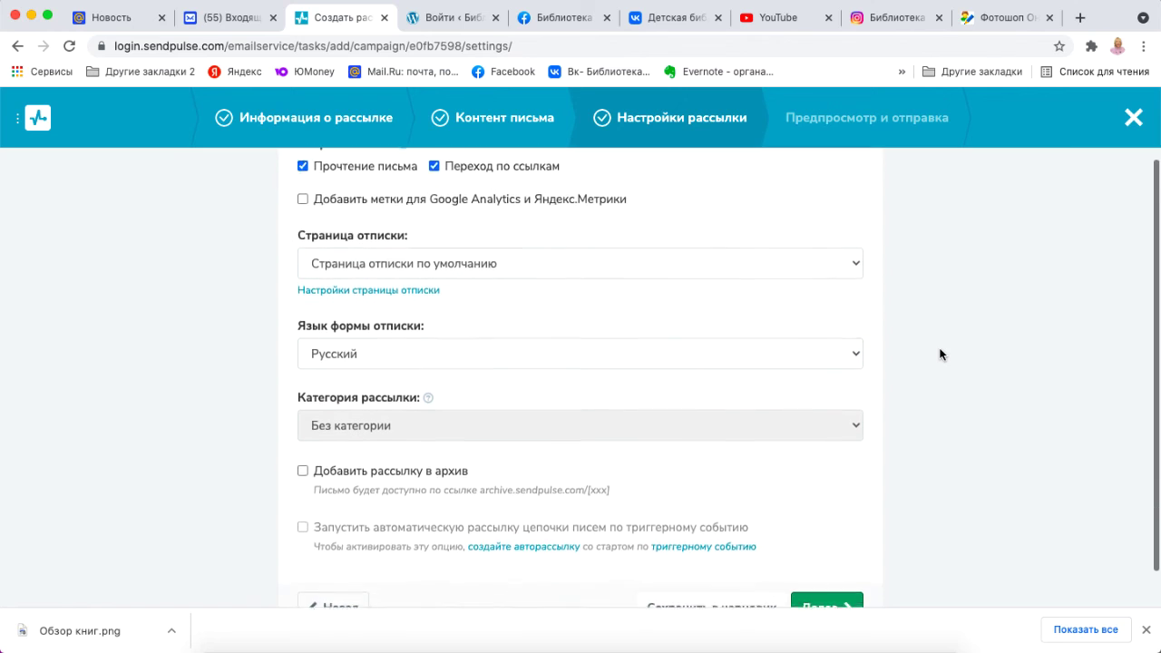
scroll(939, 353, "down", 1)
left_click(844, 570)
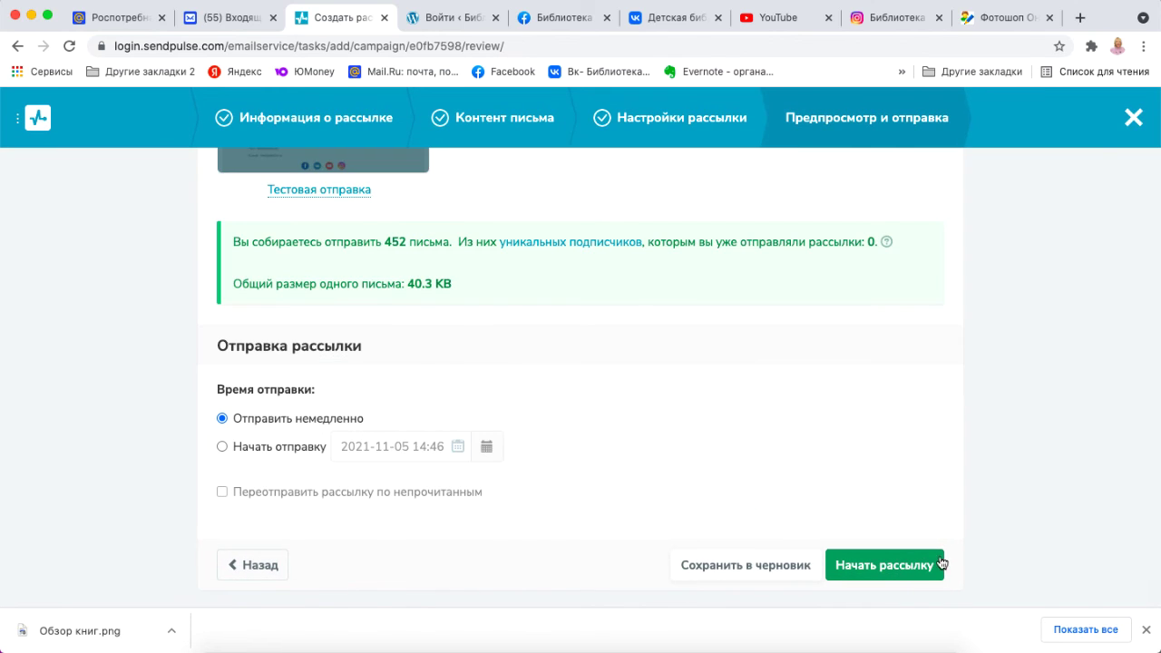
left_click(223, 447)
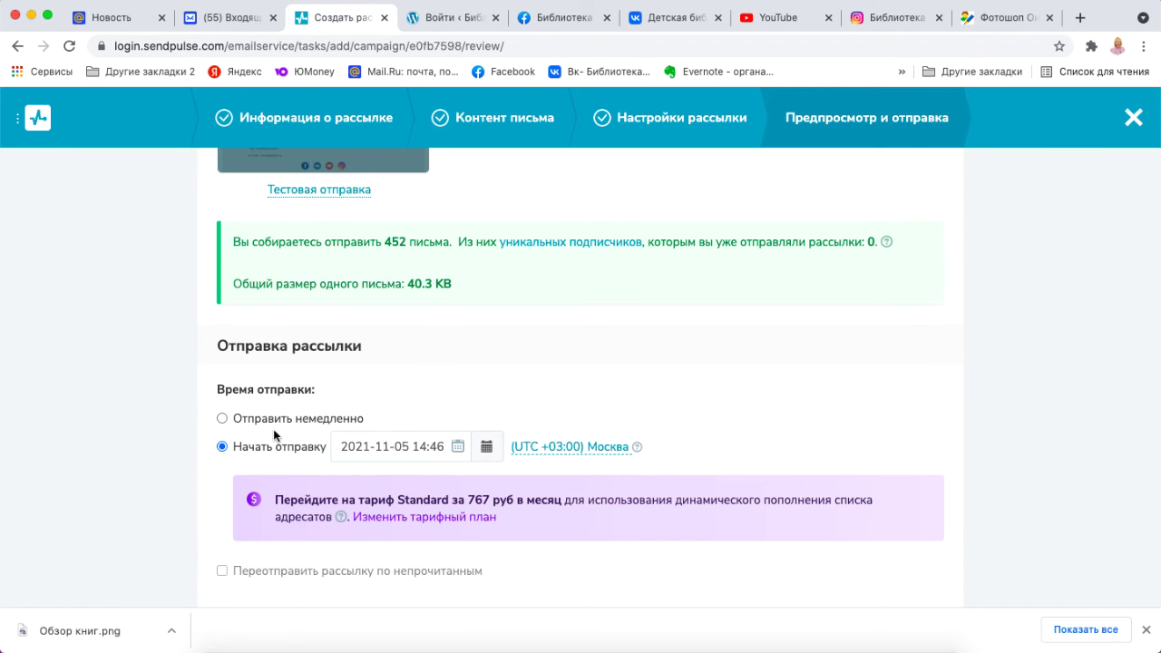
left_click(222, 418)
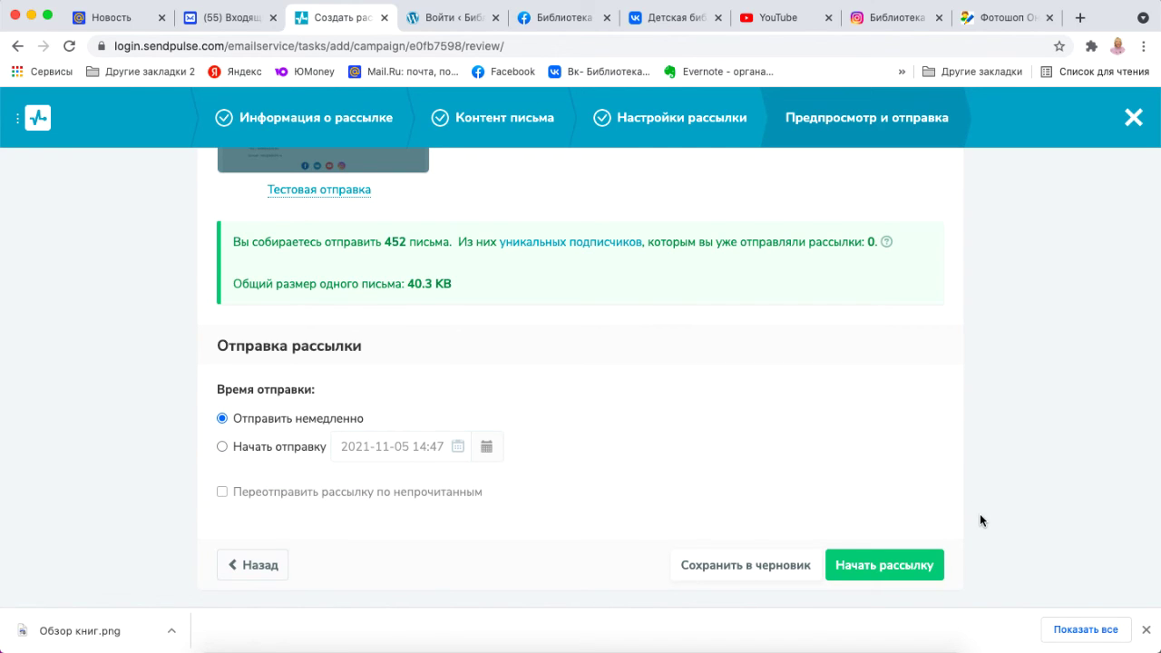
left_click(921, 568)
Confirm the launch, refresh the campaign status, close the notice, and go to Сайты.
left_click(920, 567)
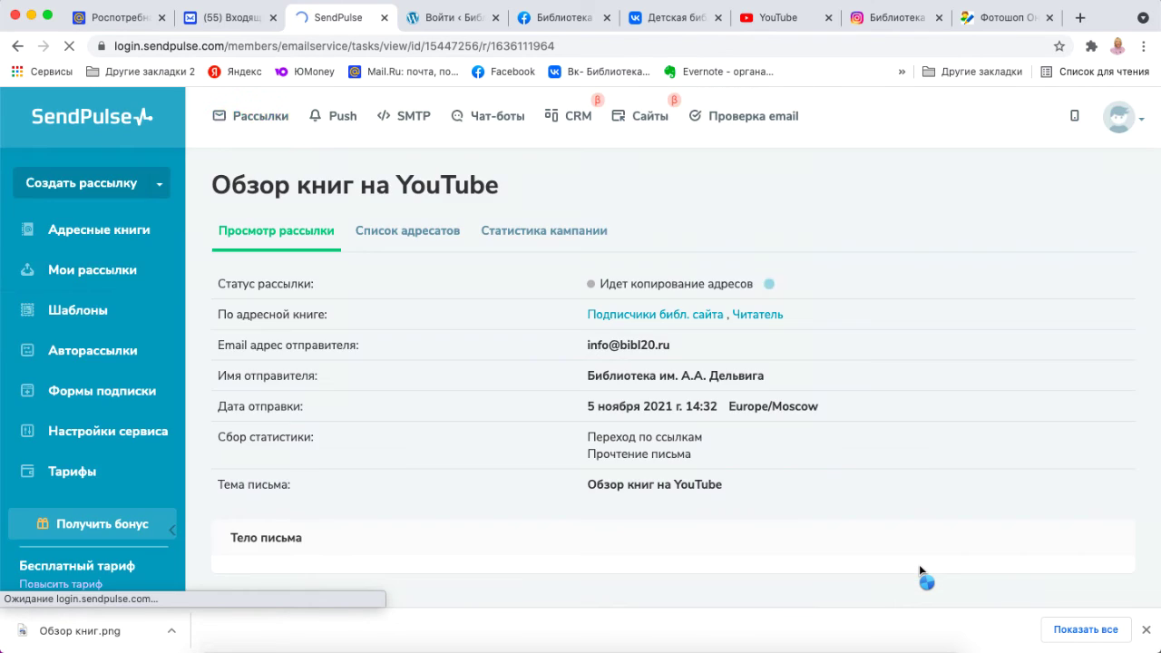
scroll(918, 564, "down", 5)
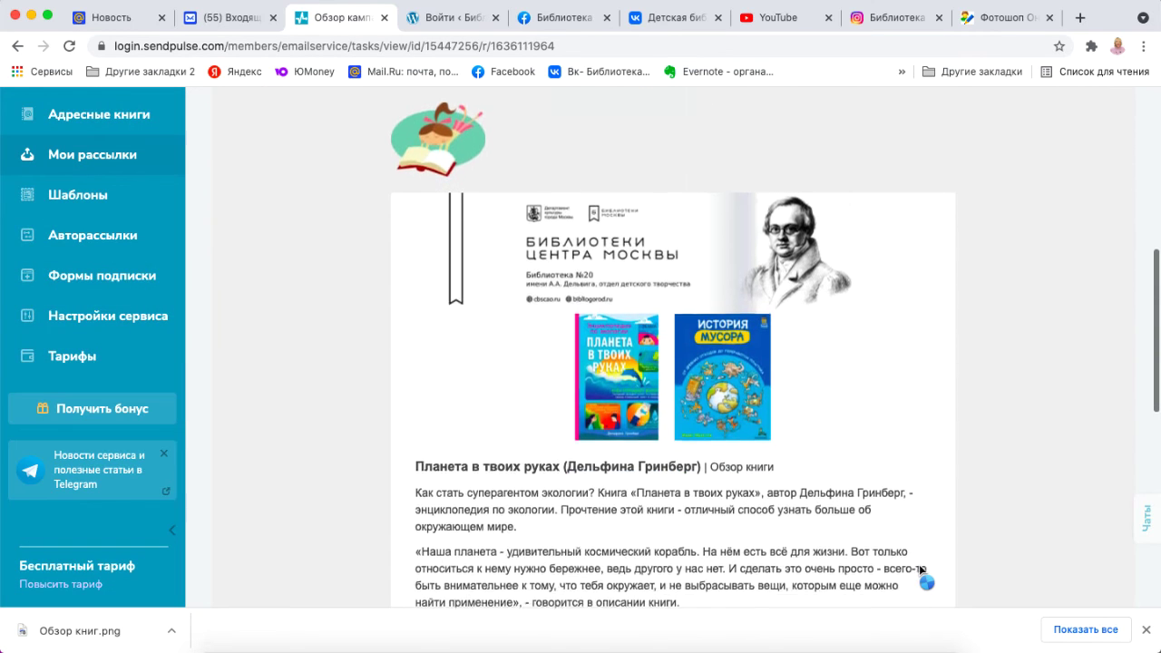
scroll(919, 564, "up", 10)
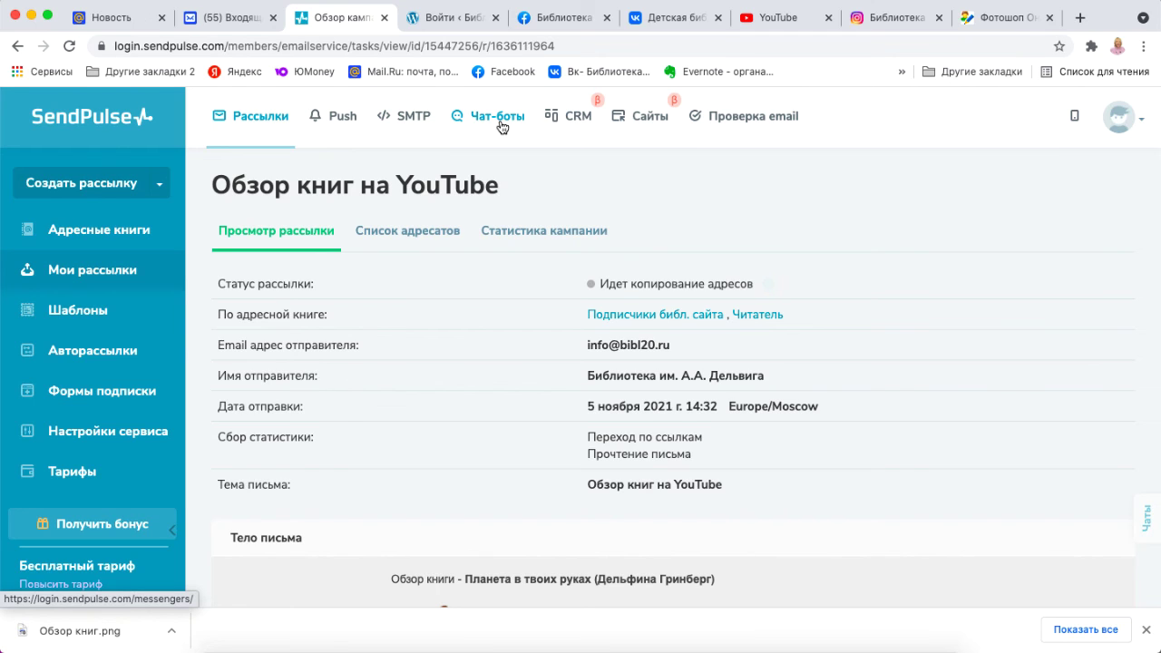
left_click(70, 46)
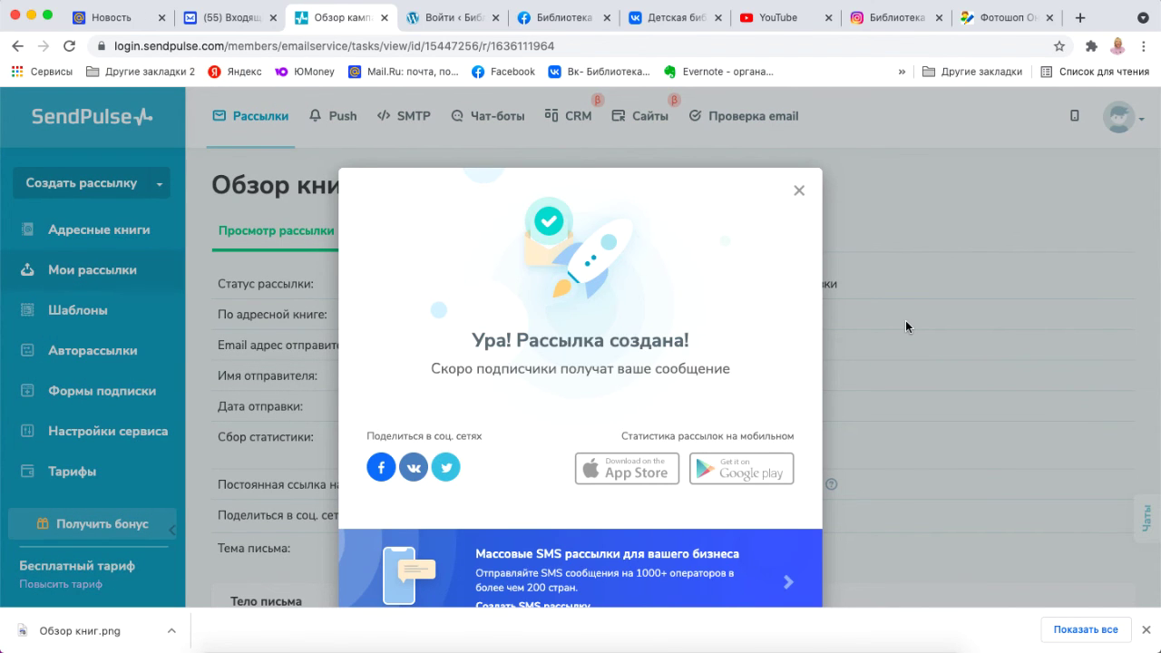
scroll(905, 327, "down", 2)
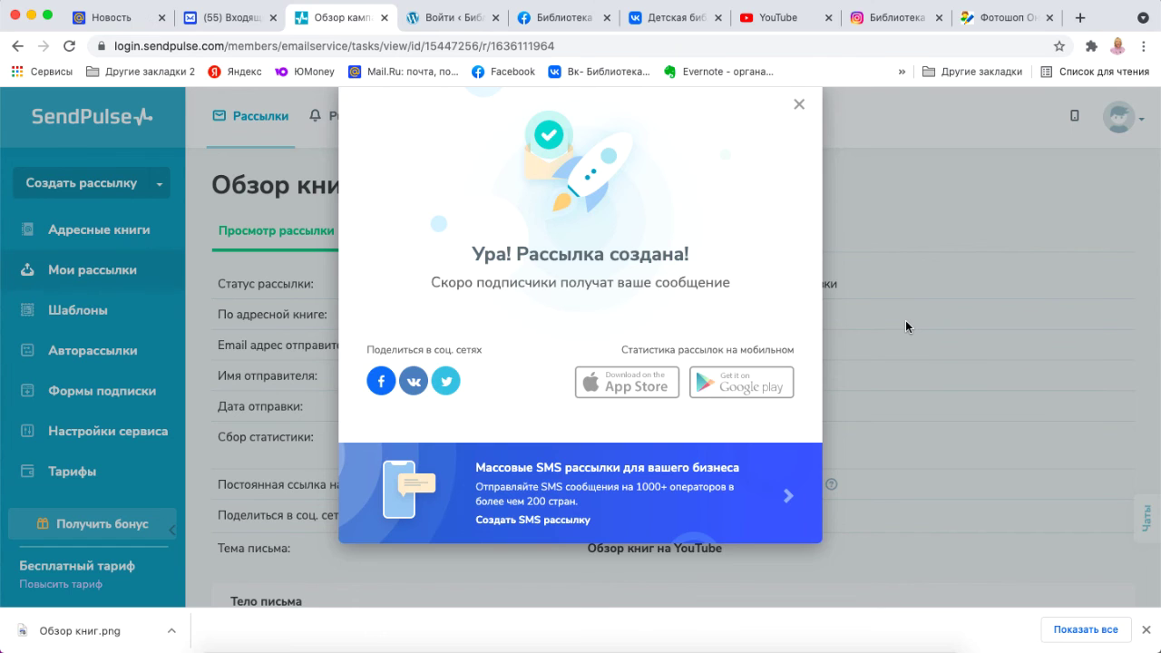
left_click(798, 103)
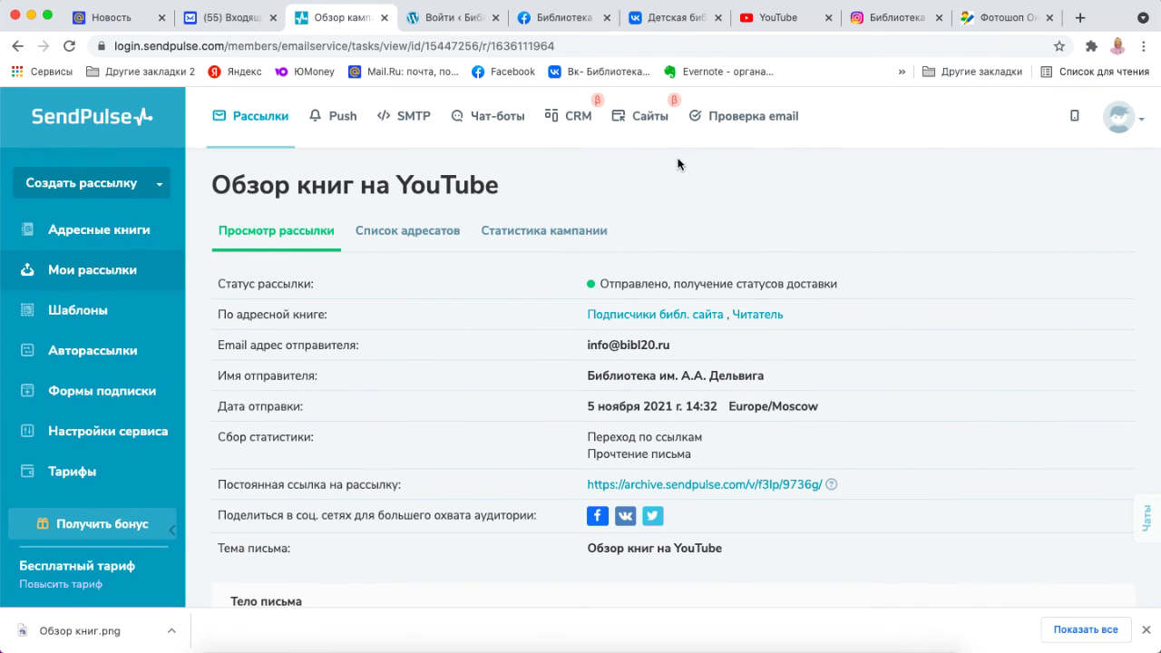
left_click(644, 121)
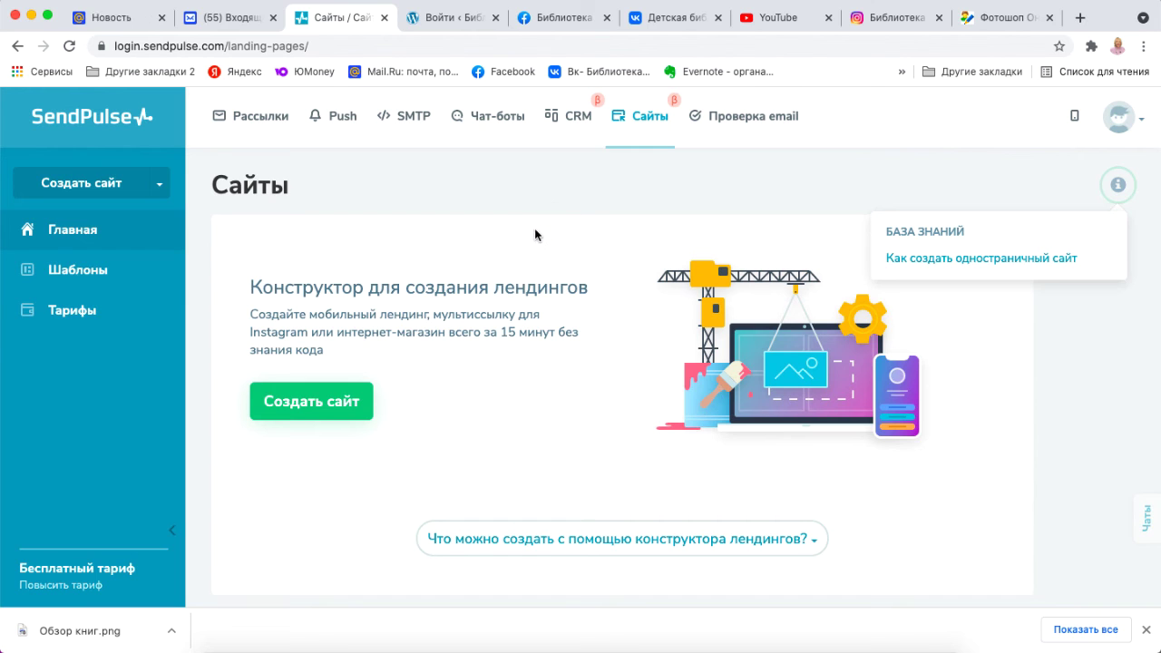
Preview the Mini-landing and Site creation options, close them, and go to CRM.
left_click(361, 404)
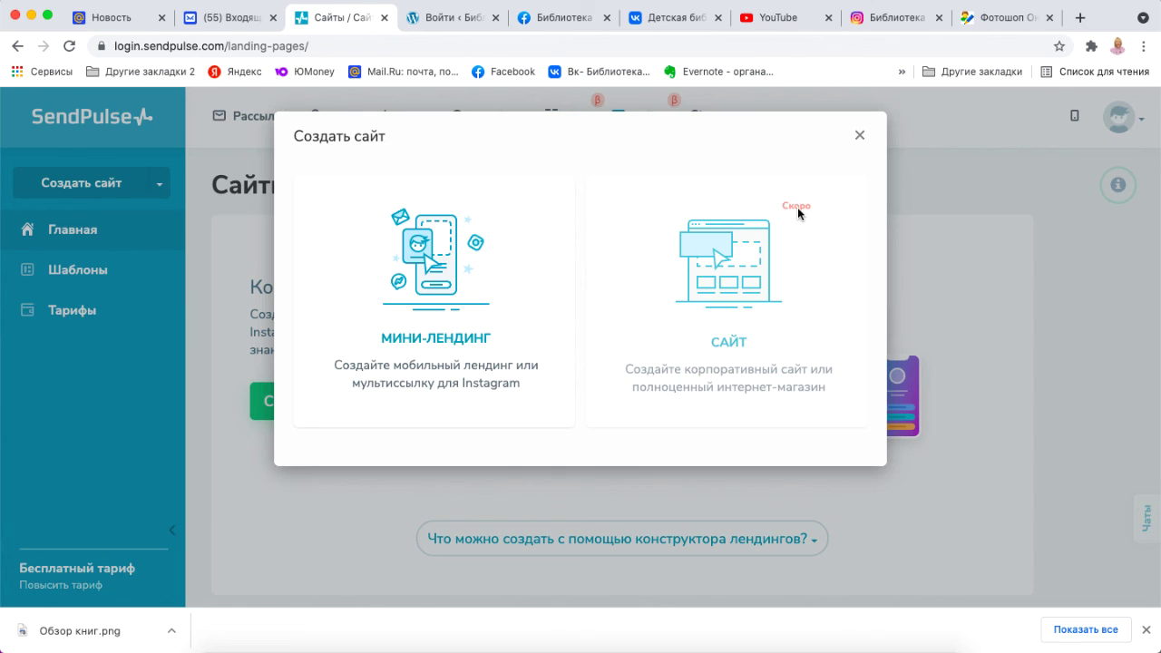
left_click(859, 136)
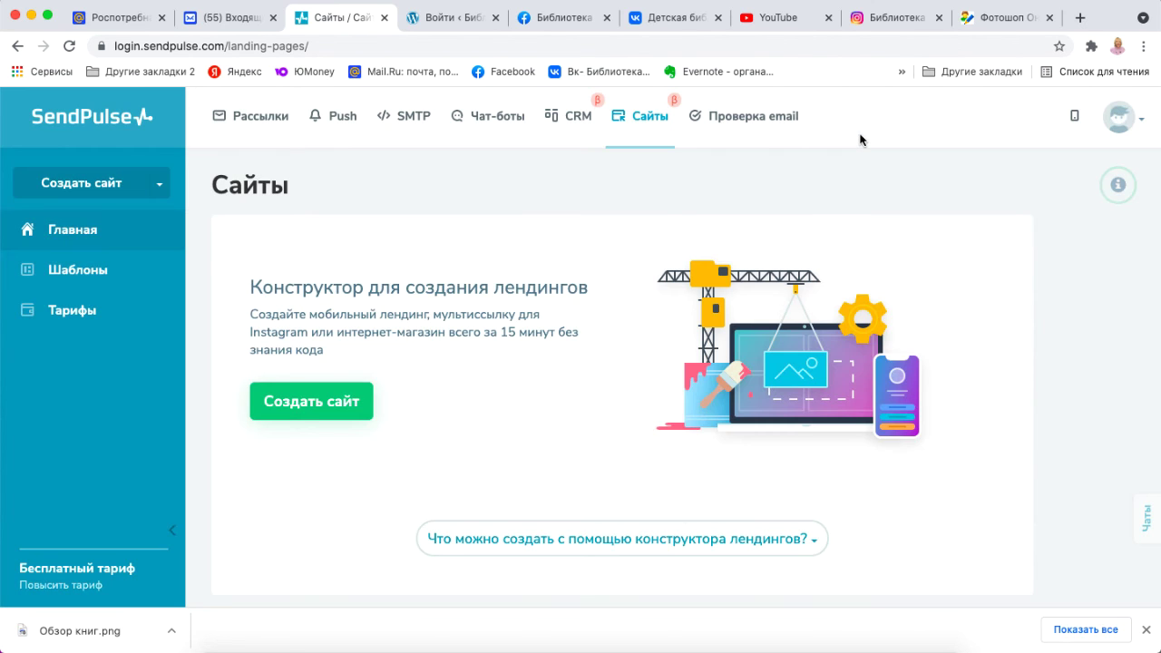
left_click(576, 118)
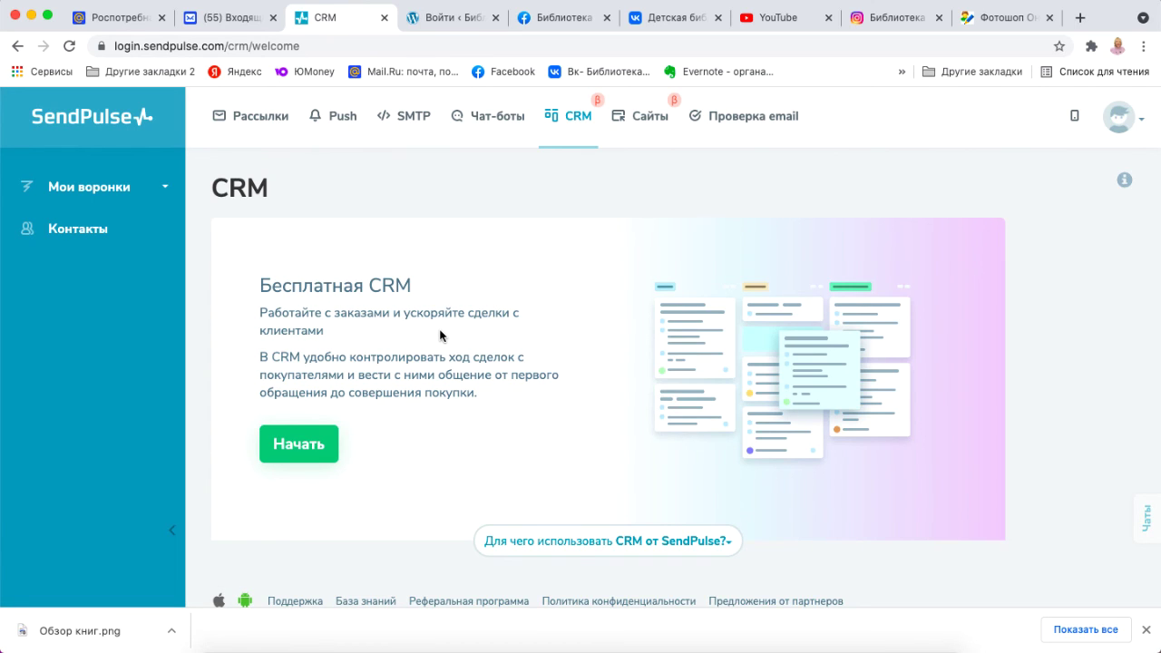
Review the chat-bot channels (Messenger, Telegram, WhatsApp, Instagram, VK), then move to SMTP transactional emails.
left_click(489, 117)
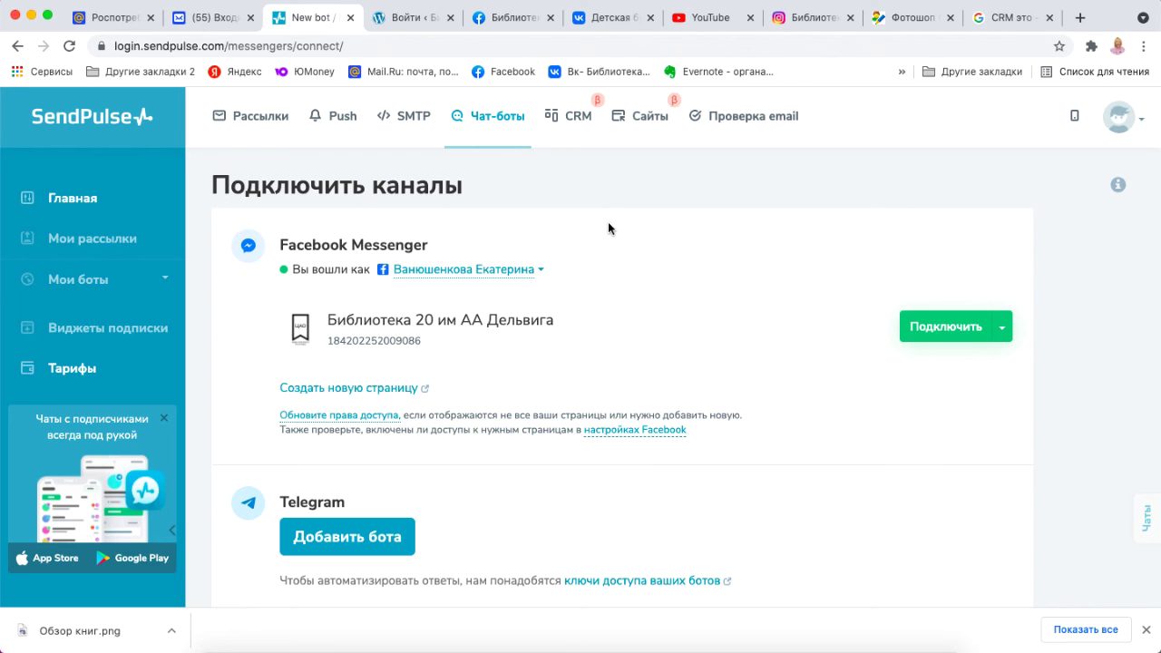
scroll(645, 379, "down", 3)
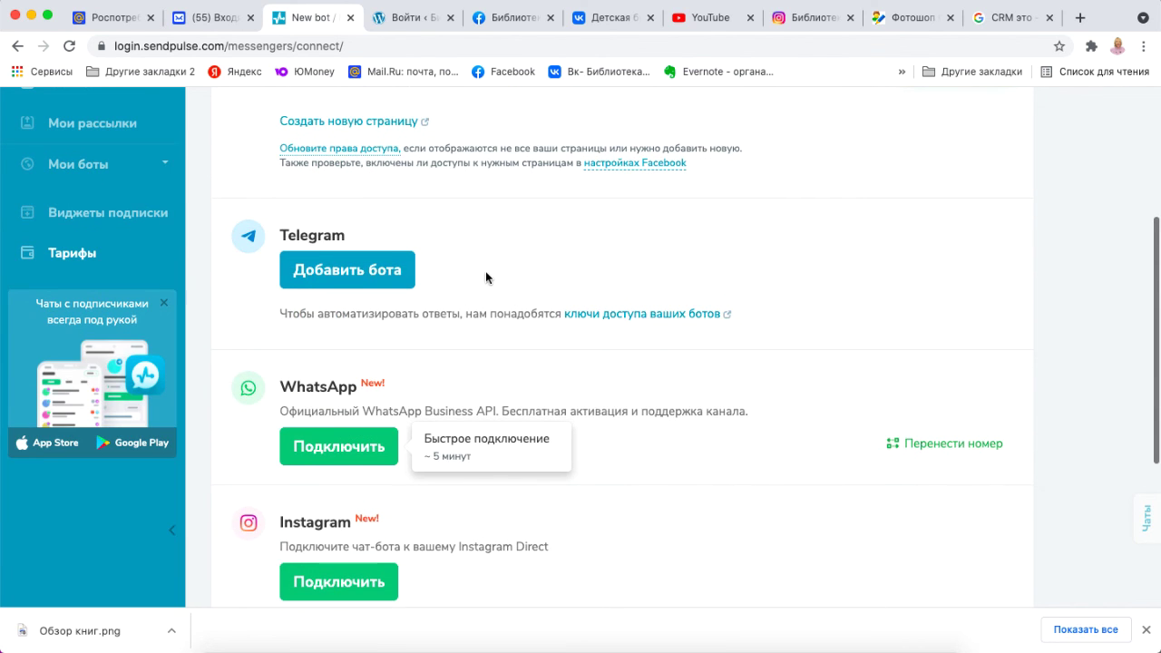
scroll(702, 351, "down", 3)
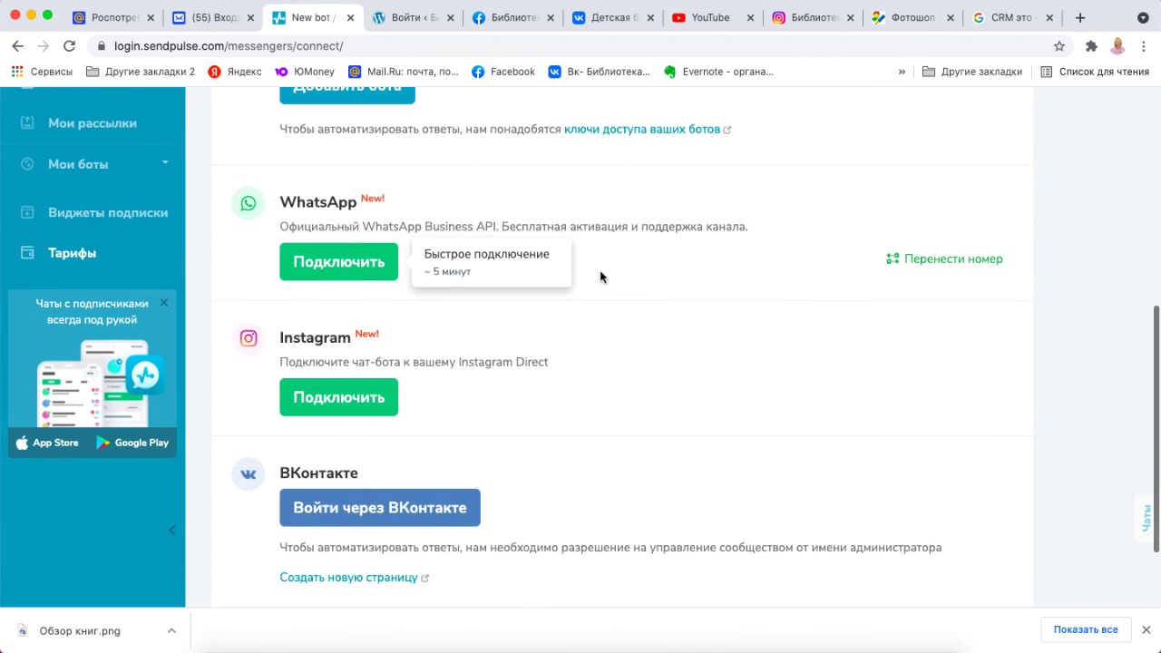
scroll(627, 344, "down", 2)
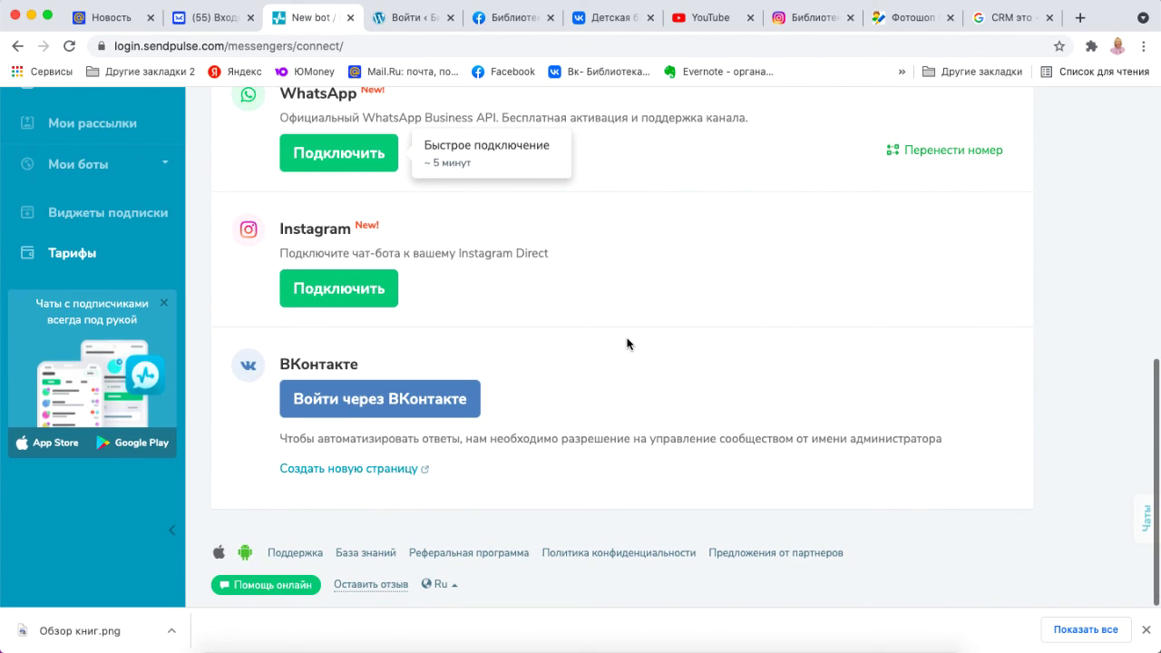
scroll(627, 343, "up", 10)
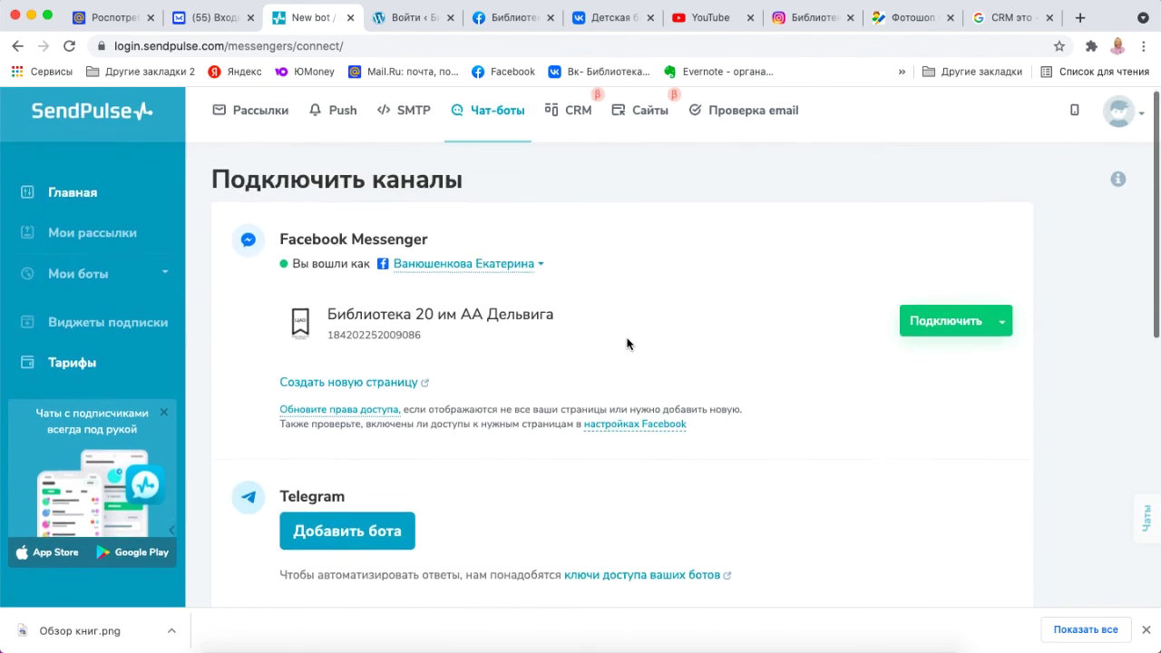
scroll(626, 343, "down", 10)
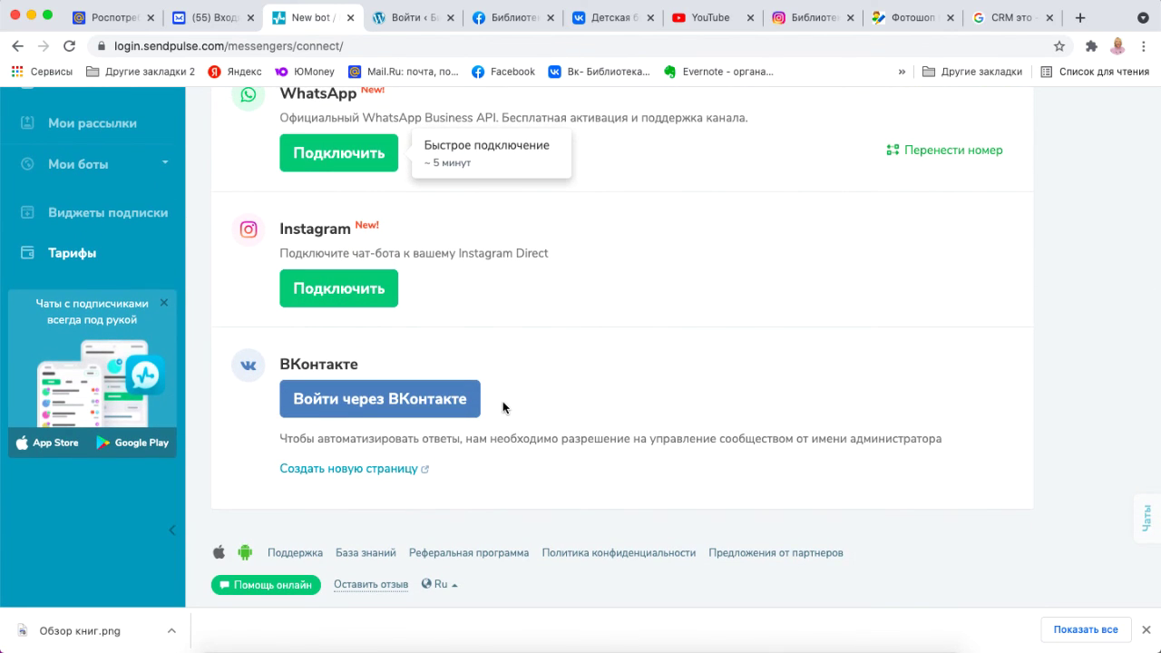
scroll(643, 314, "up", 10)
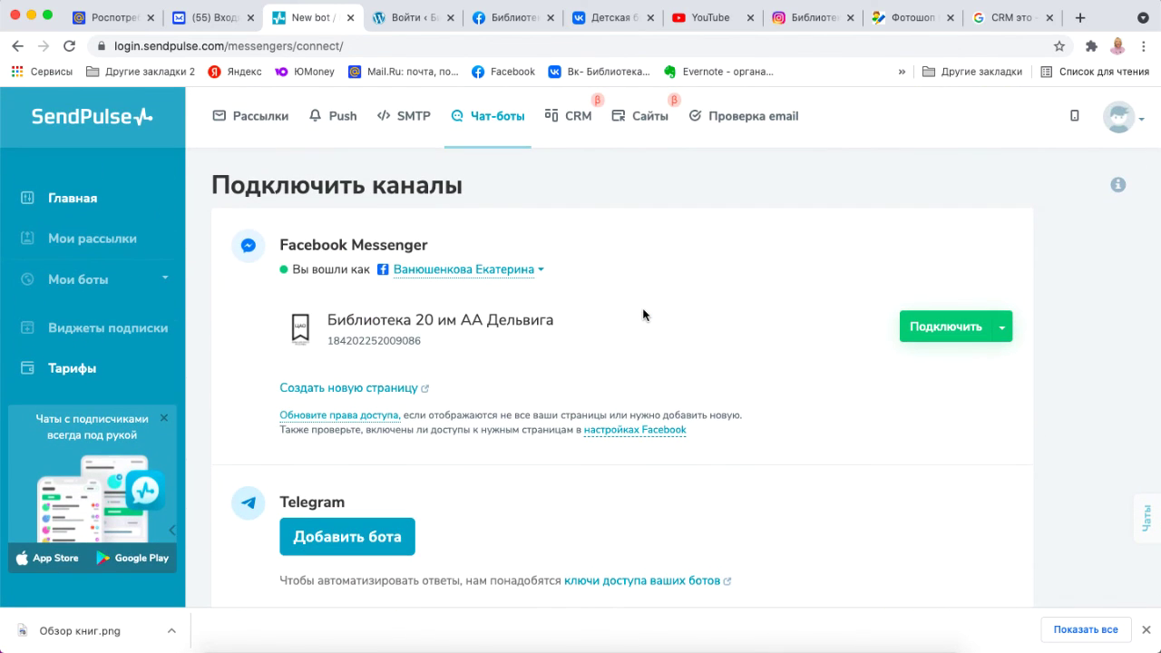
left_click(404, 116)
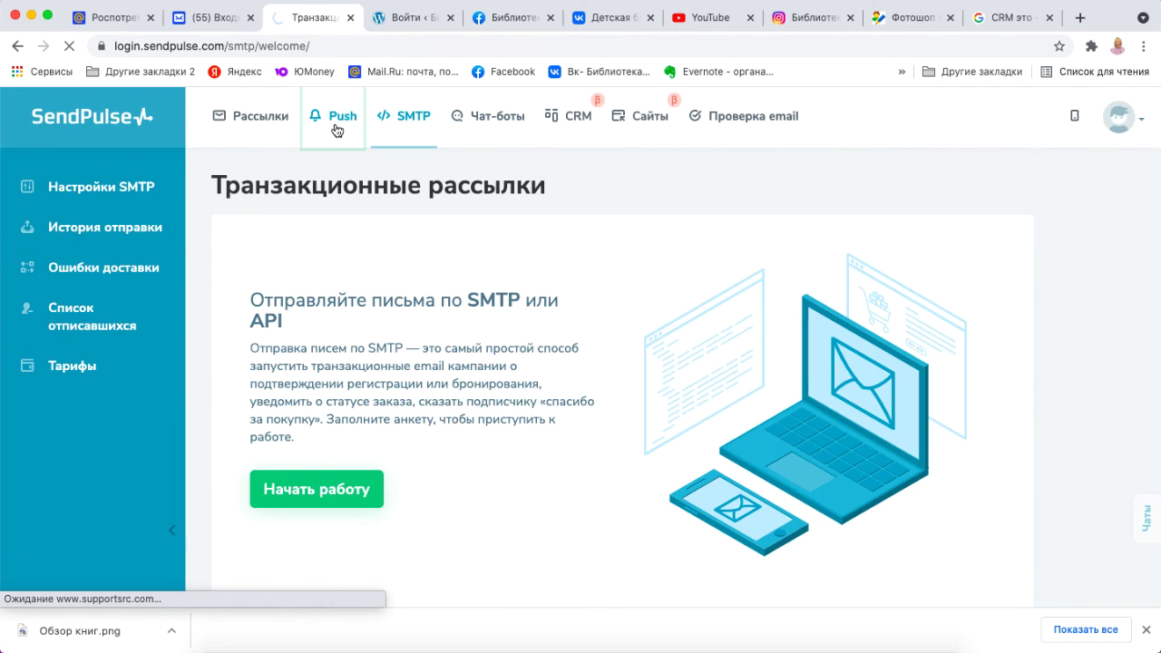
Look over the Web Push section, then return to the email campaigns dashboard.
left_click(336, 130)
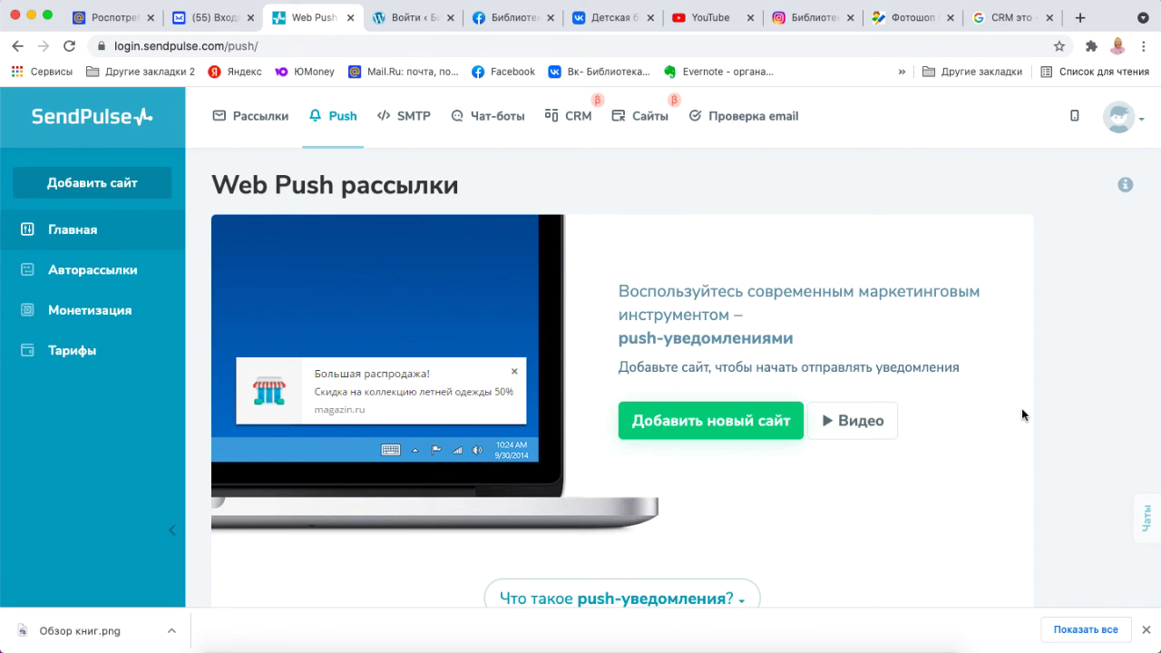
scroll(1022, 414, "down", 2)
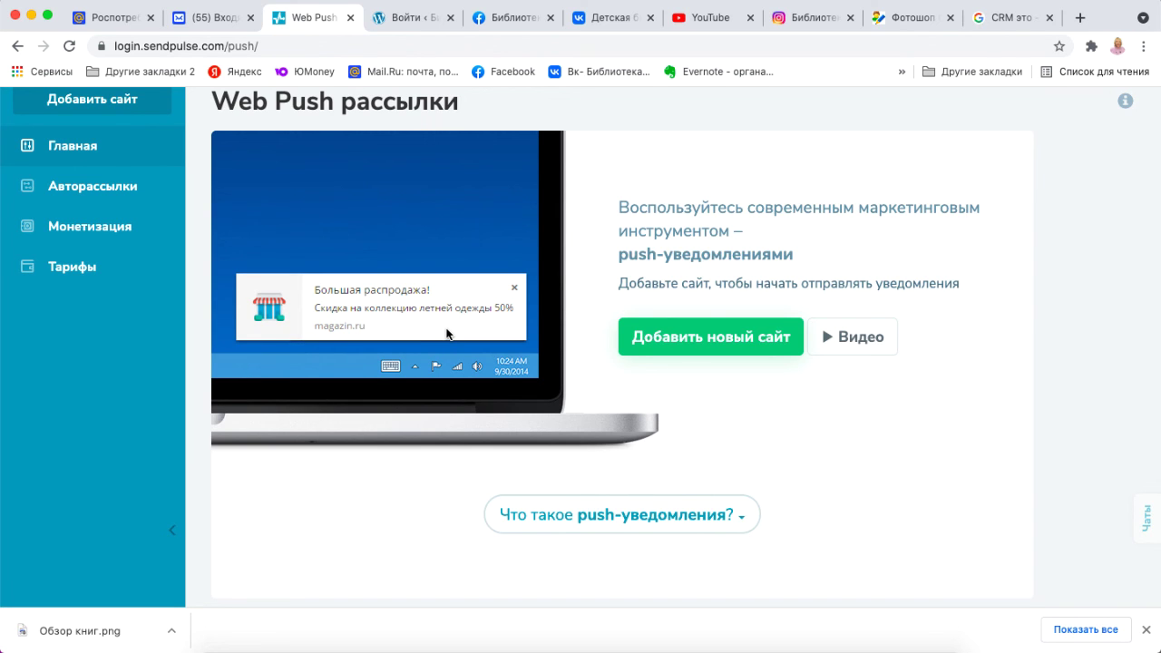
scroll(446, 334, "up", 2)
left_click(249, 123)
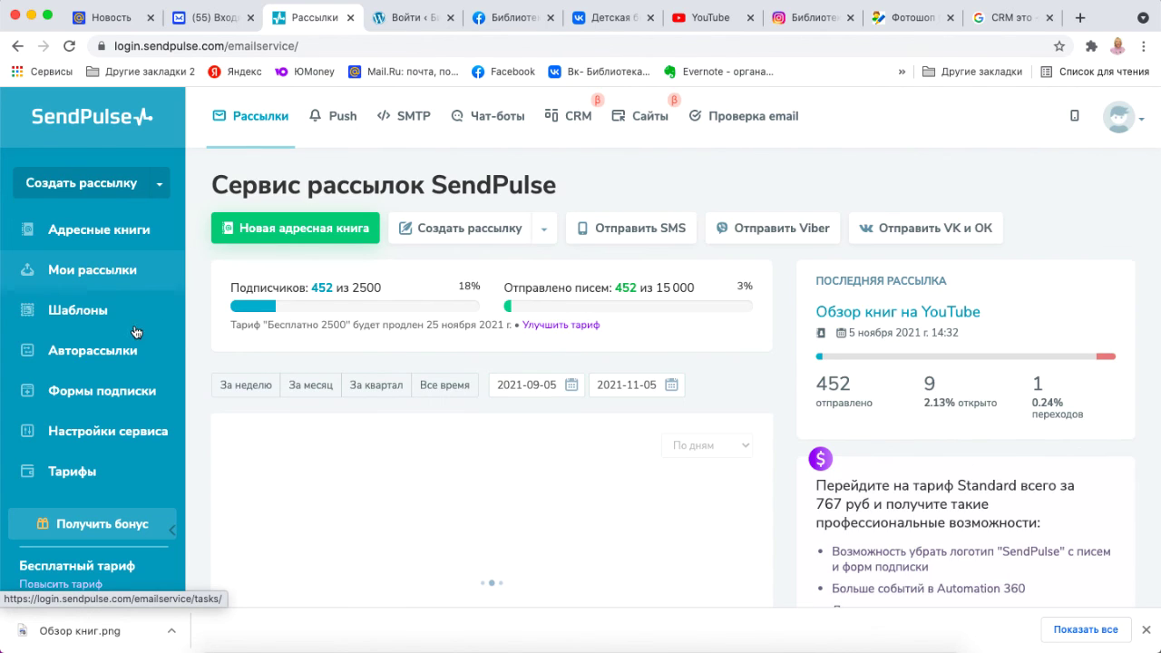
View automated campaigns, dismiss the tour tip, and open the Формы подписки list.
left_click(123, 353)
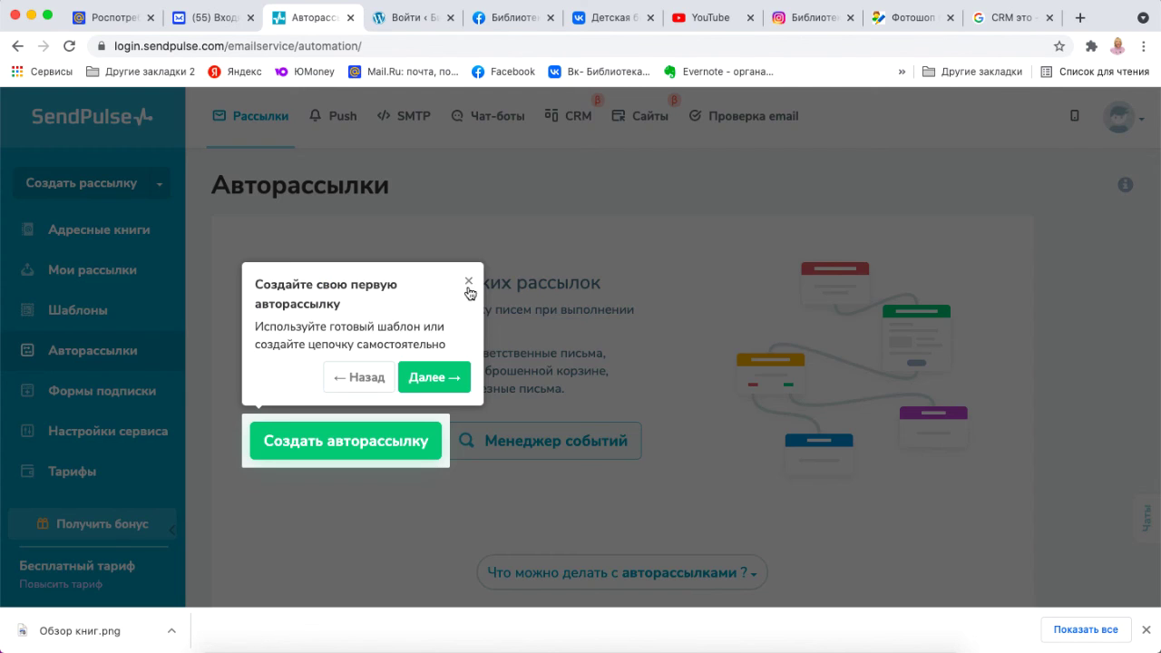
left_click(469, 284)
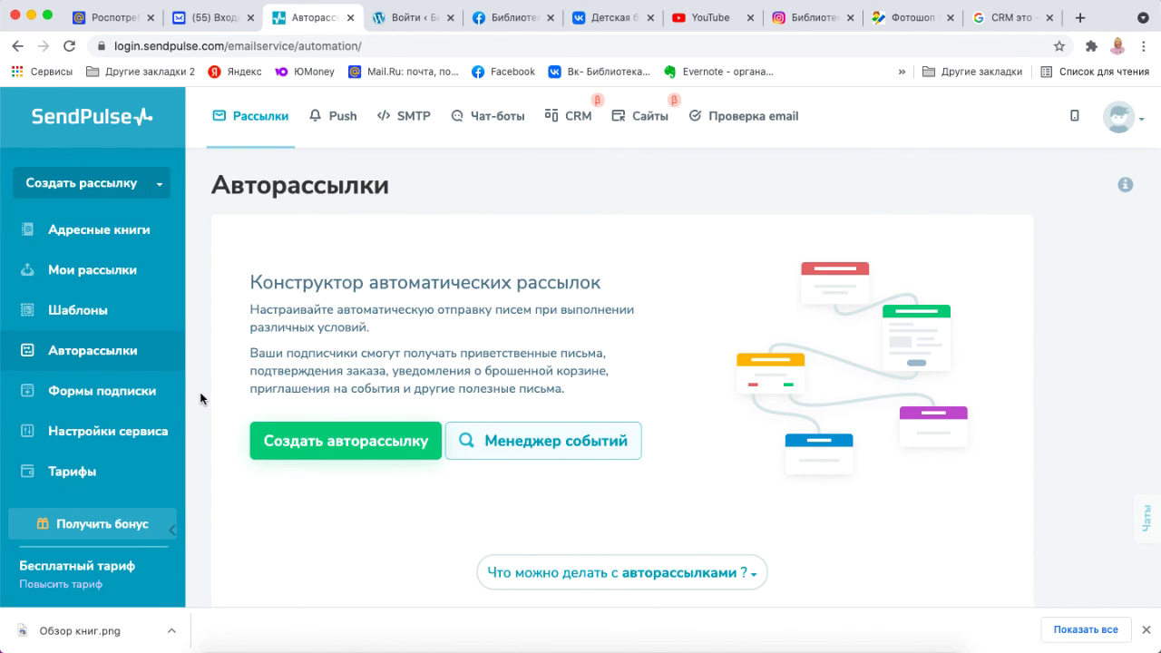
left_click(136, 396)
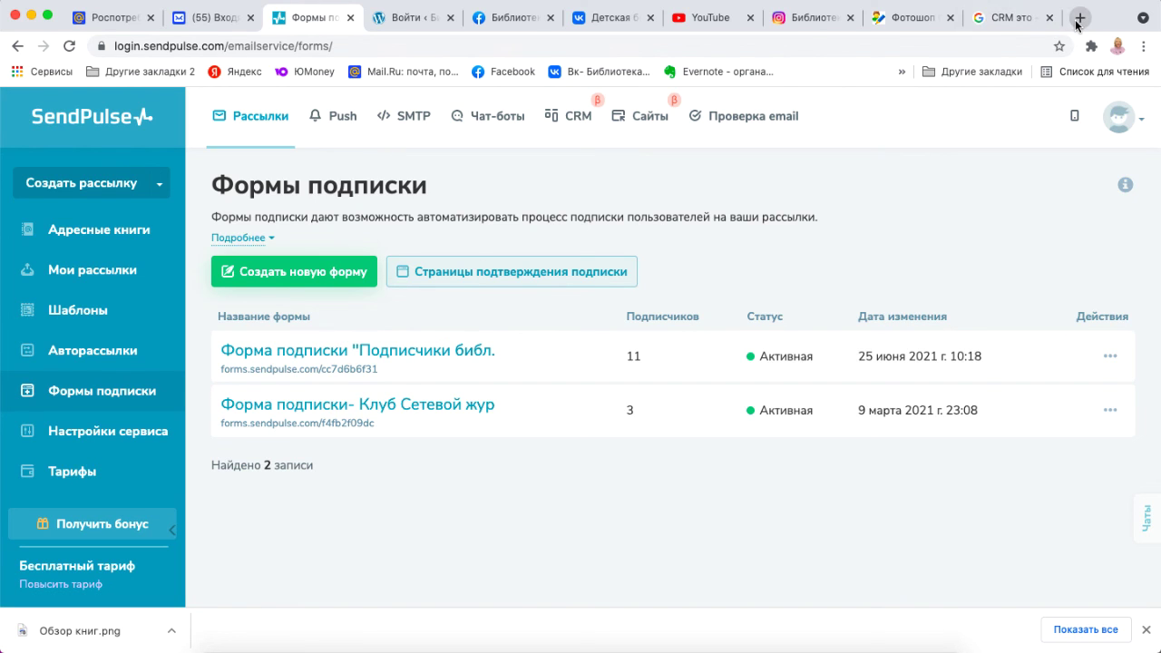
In a new tab, open the Студия SEVIRA blog login page from the bookmarks.
left_click(1079, 18)
left_click(903, 71)
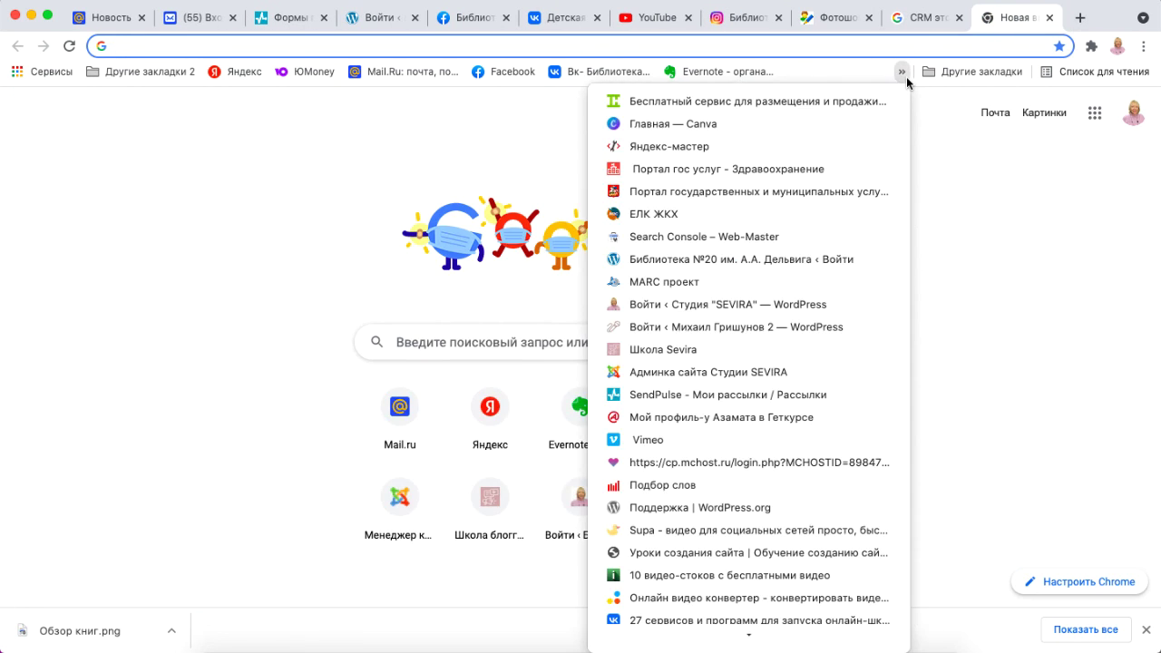
left_click(799, 305)
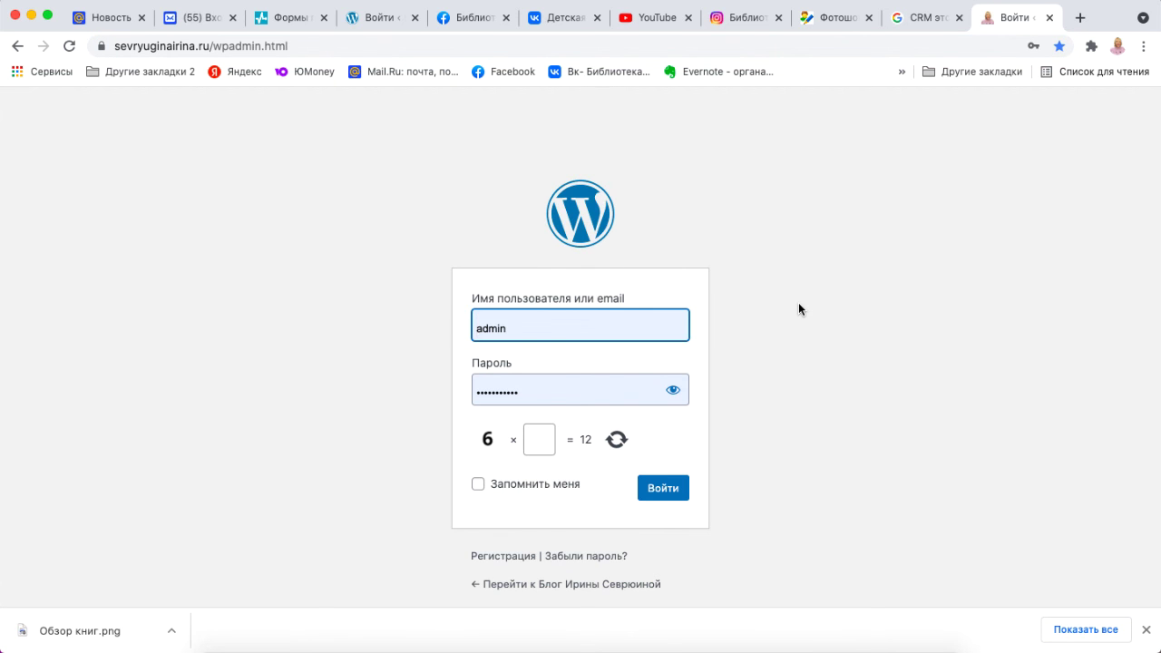
Show the blog's Подпишитесь на рассылку form fields (Email, Имя), then return to SendPulse's forms.
scroll(1050, 382, "down", 6)
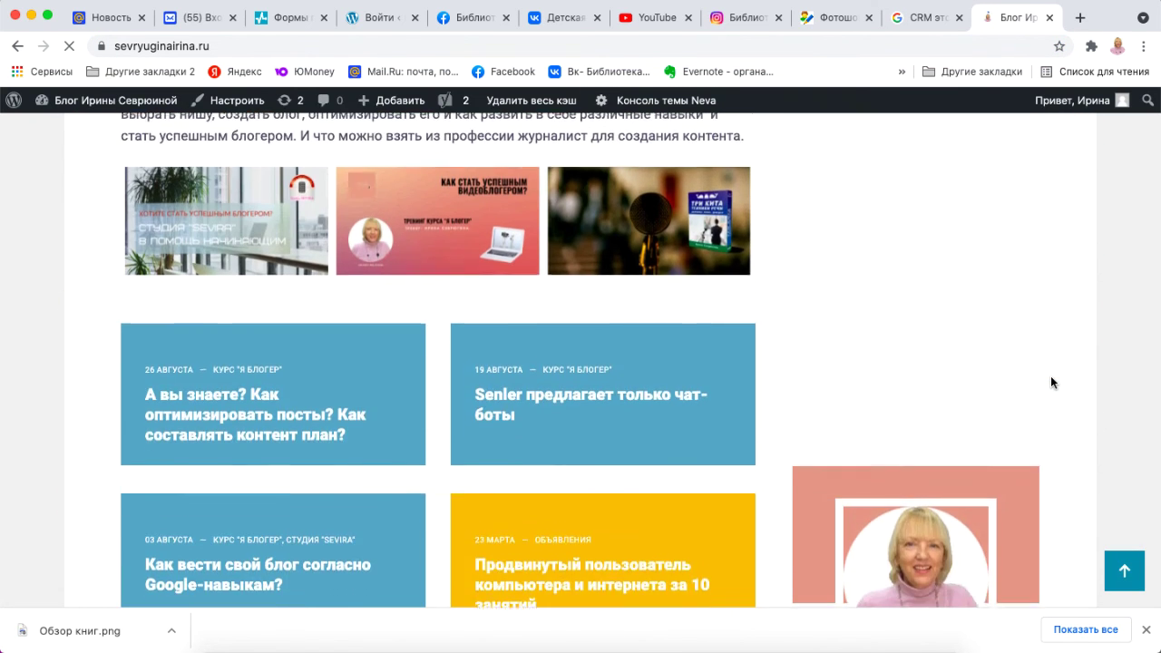
scroll(1051, 381, "down", 5)
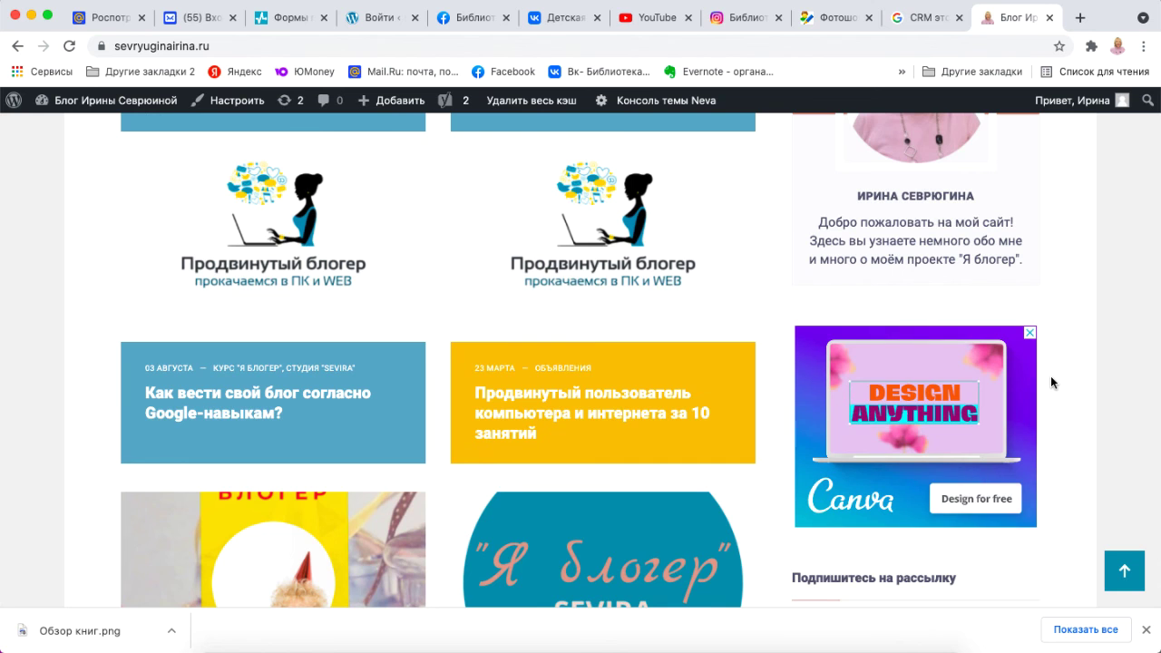
scroll(1050, 377, "down", 4)
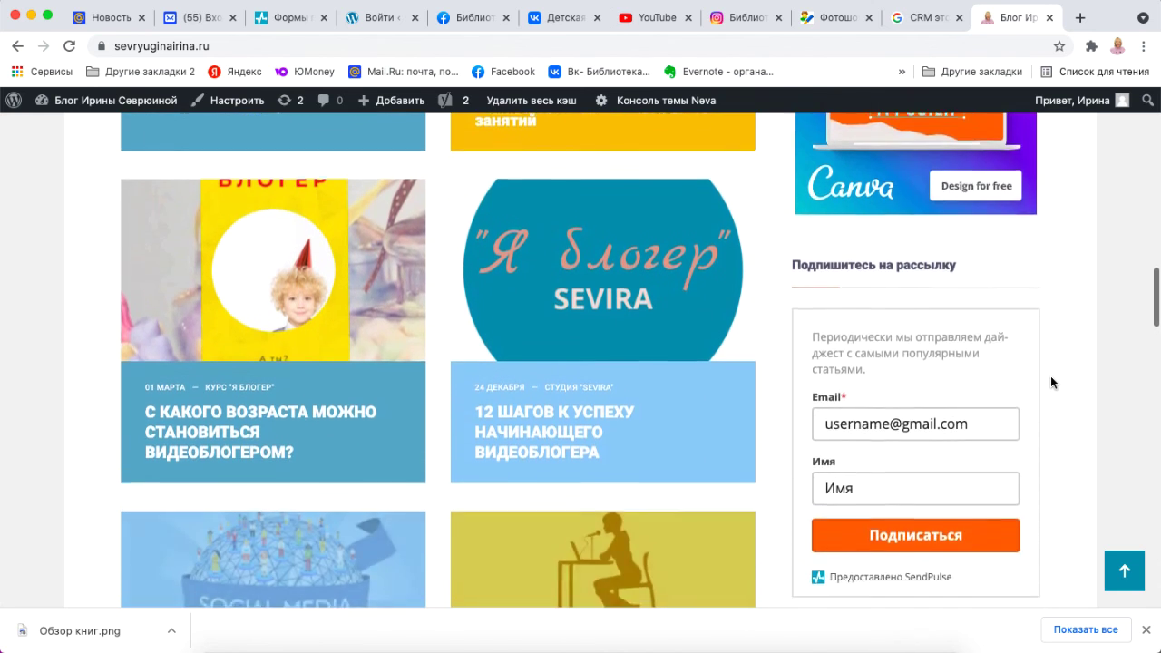
scroll(1050, 381, "down", 2)
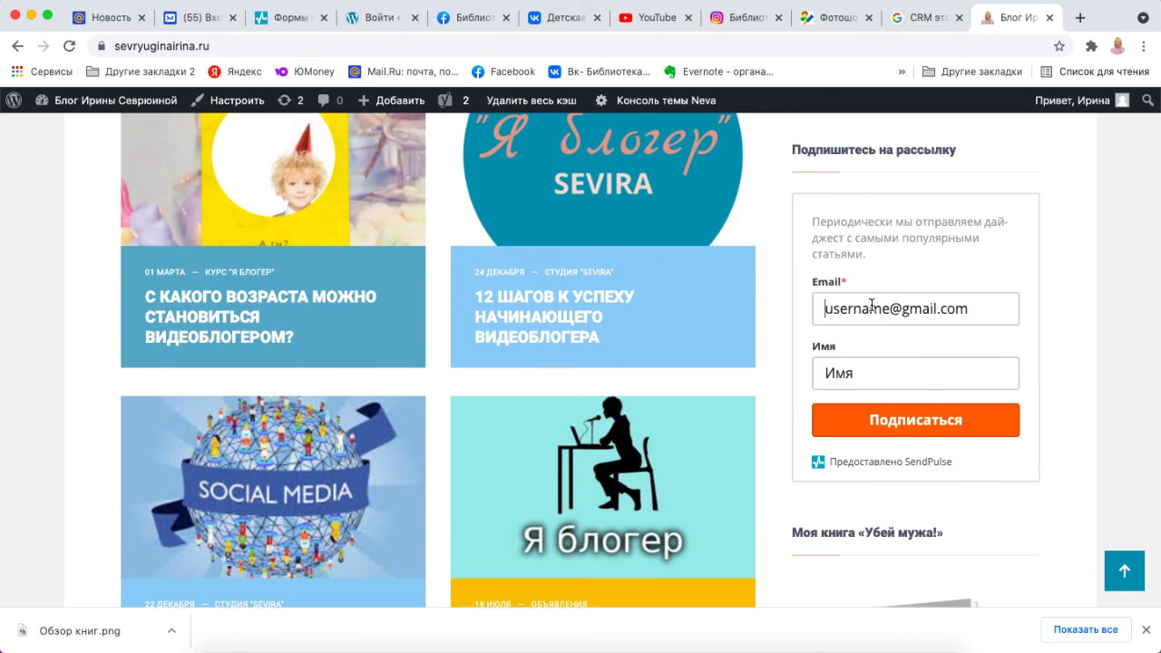
left_click(872, 305)
left_click(873, 370)
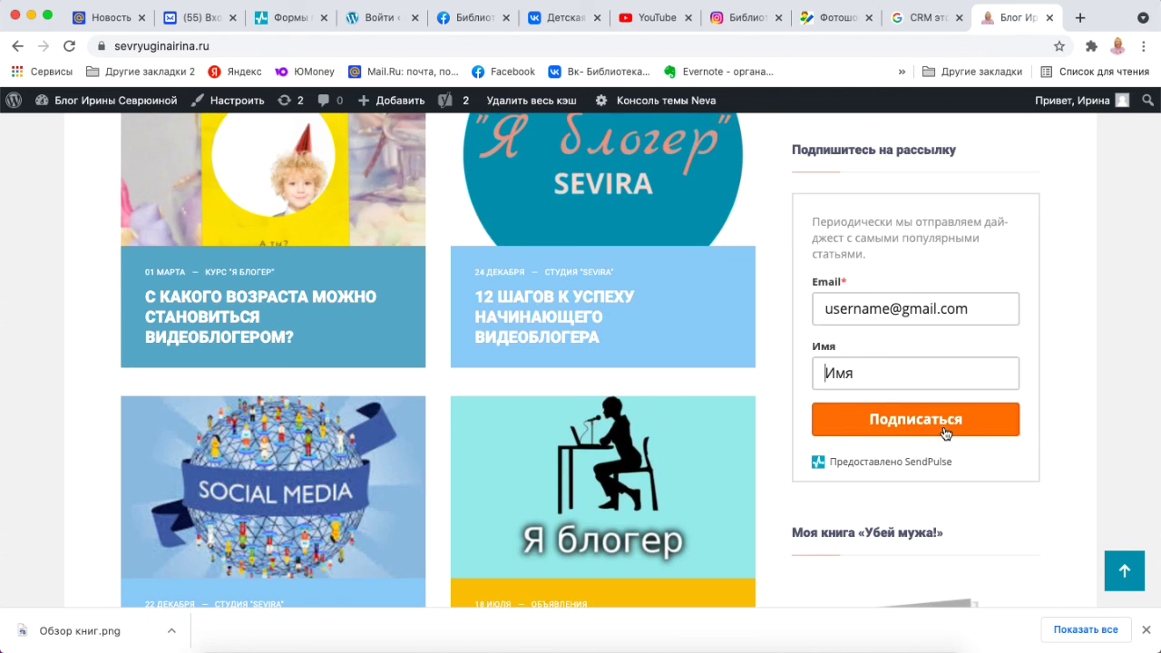
left_click(297, 20)
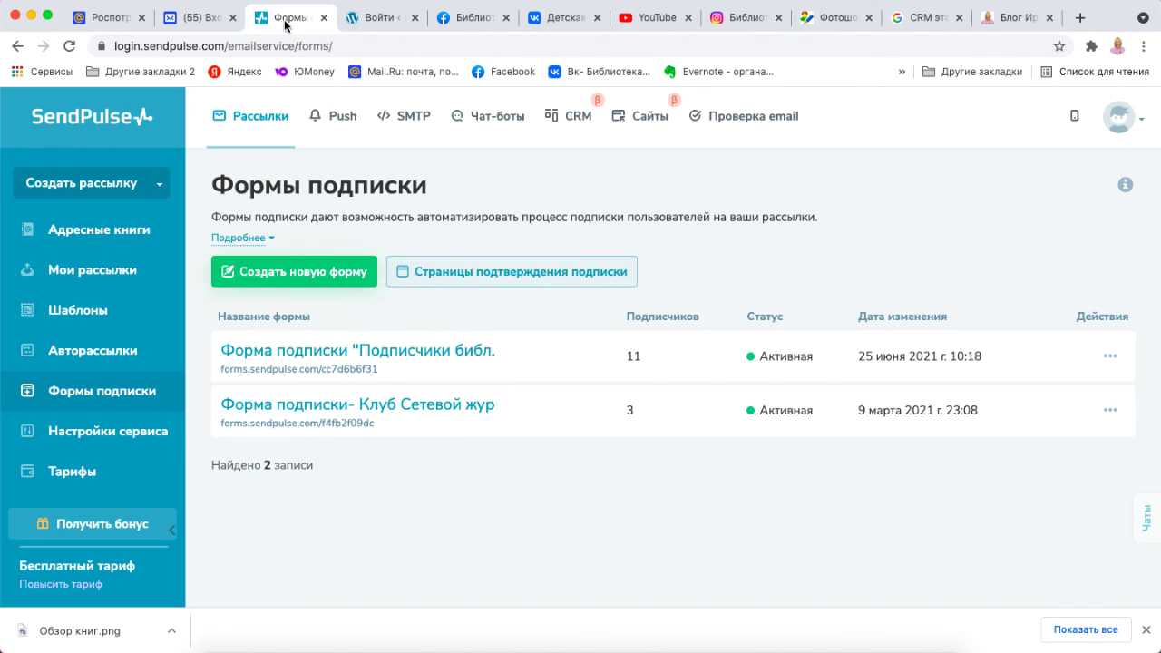